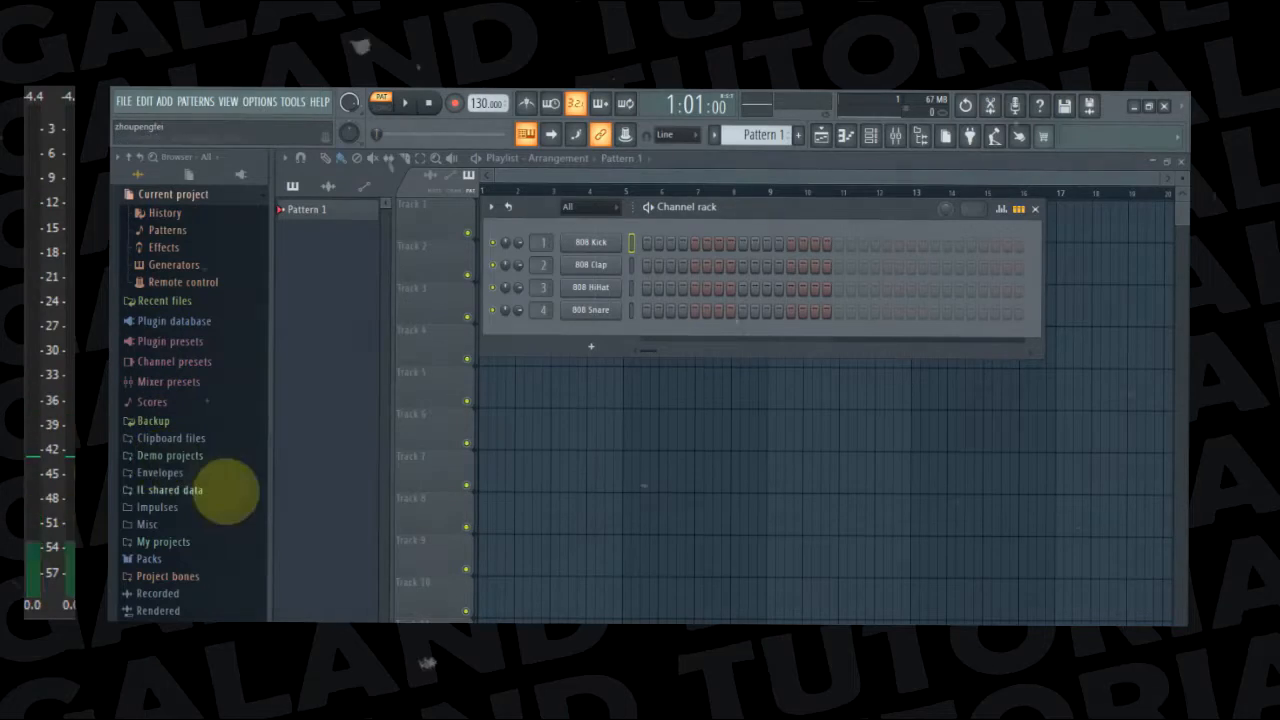
Open the HipHop sample folder inside the Drums section of the Legacy packs in the browser
click(150, 559)
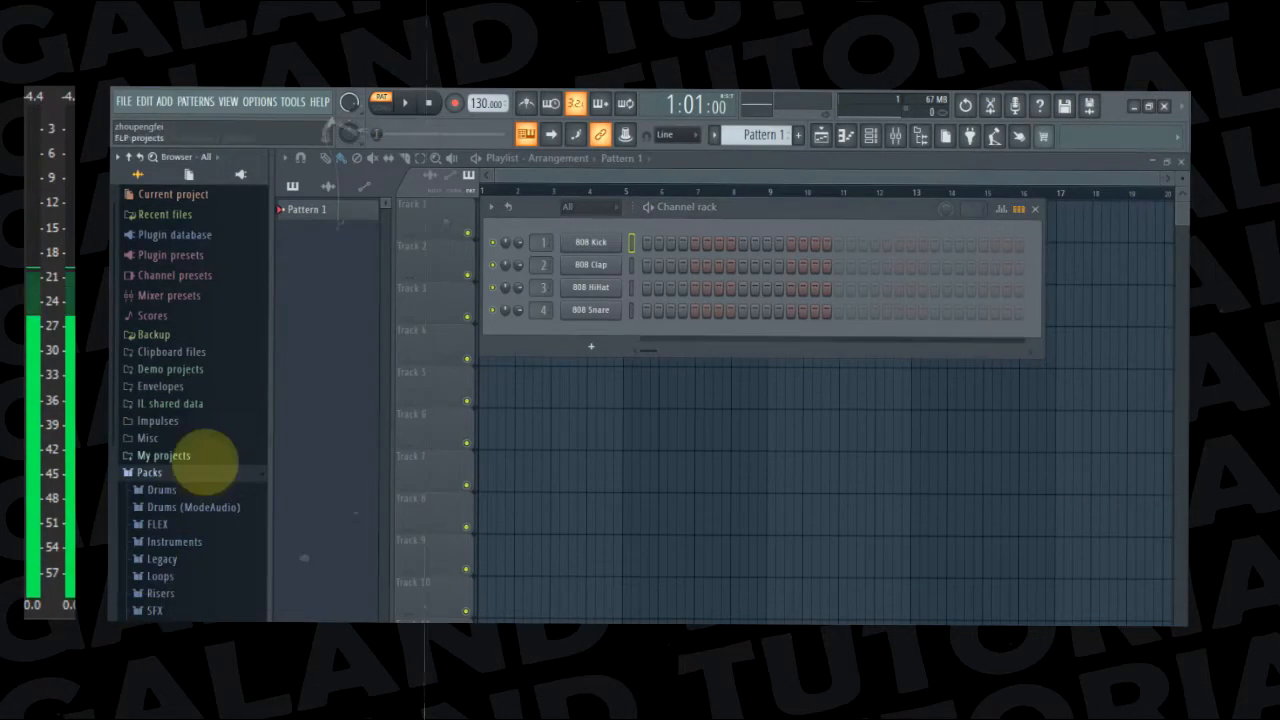
scroll(214, 491, down, 2)
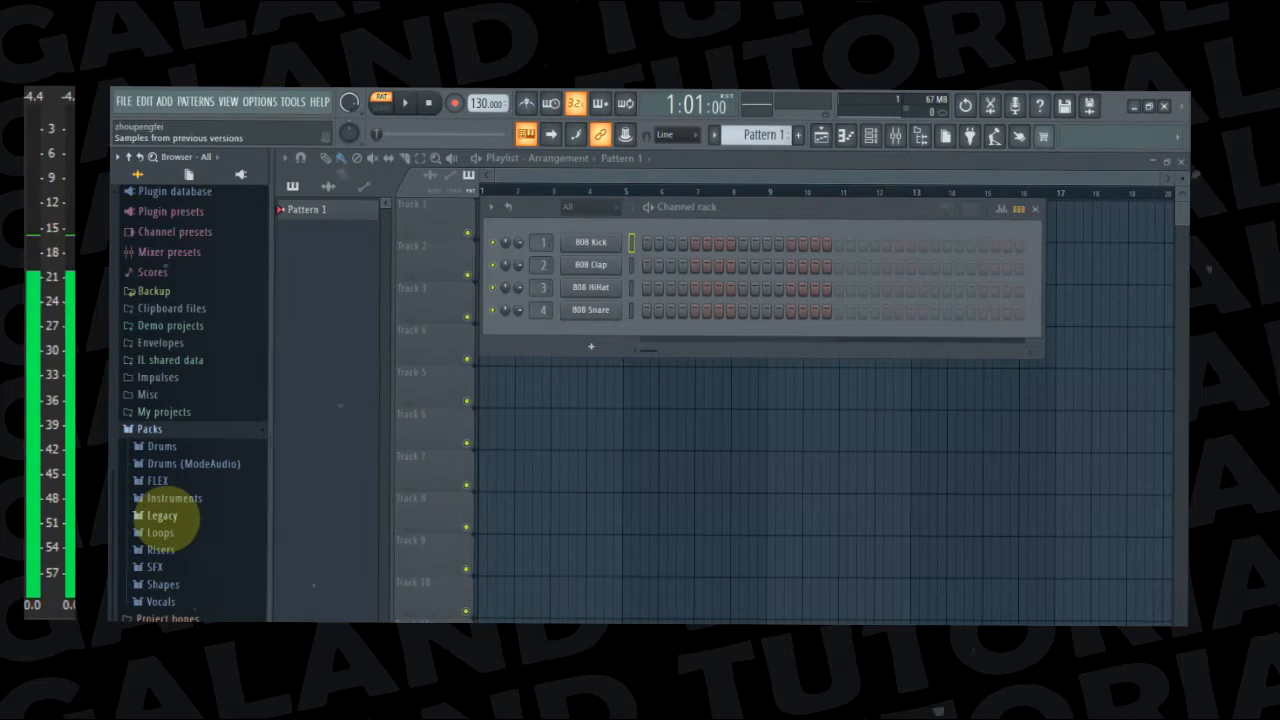
click(162, 516)
scroll(240, 530, down, 3)
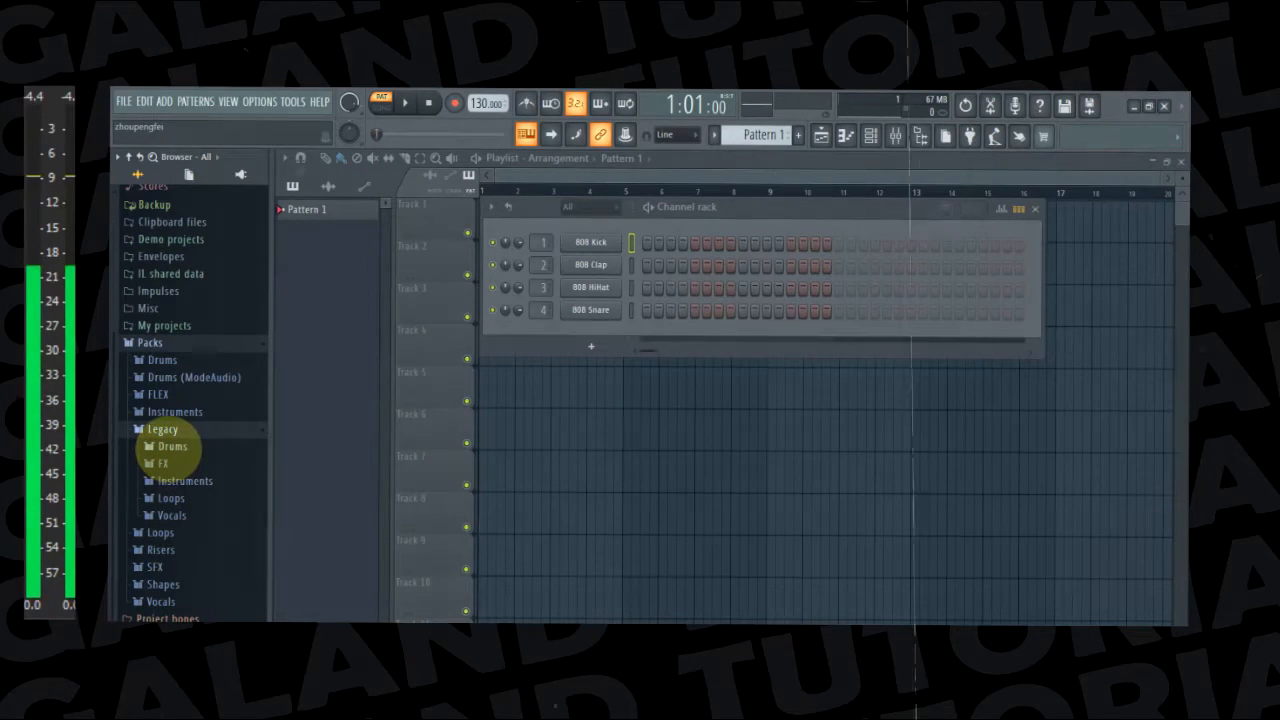
click(170, 446)
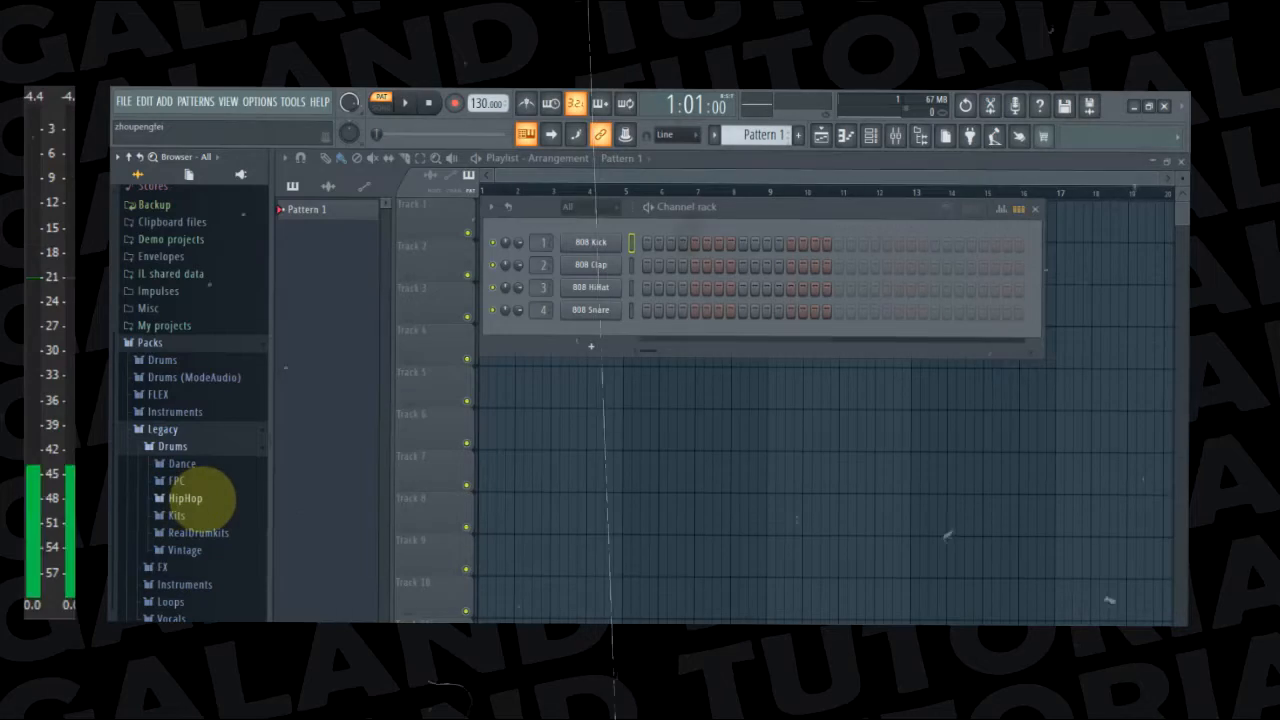
click(188, 498)
Audition HIP_Kick_2 and load it onto the 808 Kick channel in place of its sample
scroll(215, 485, down, 5)
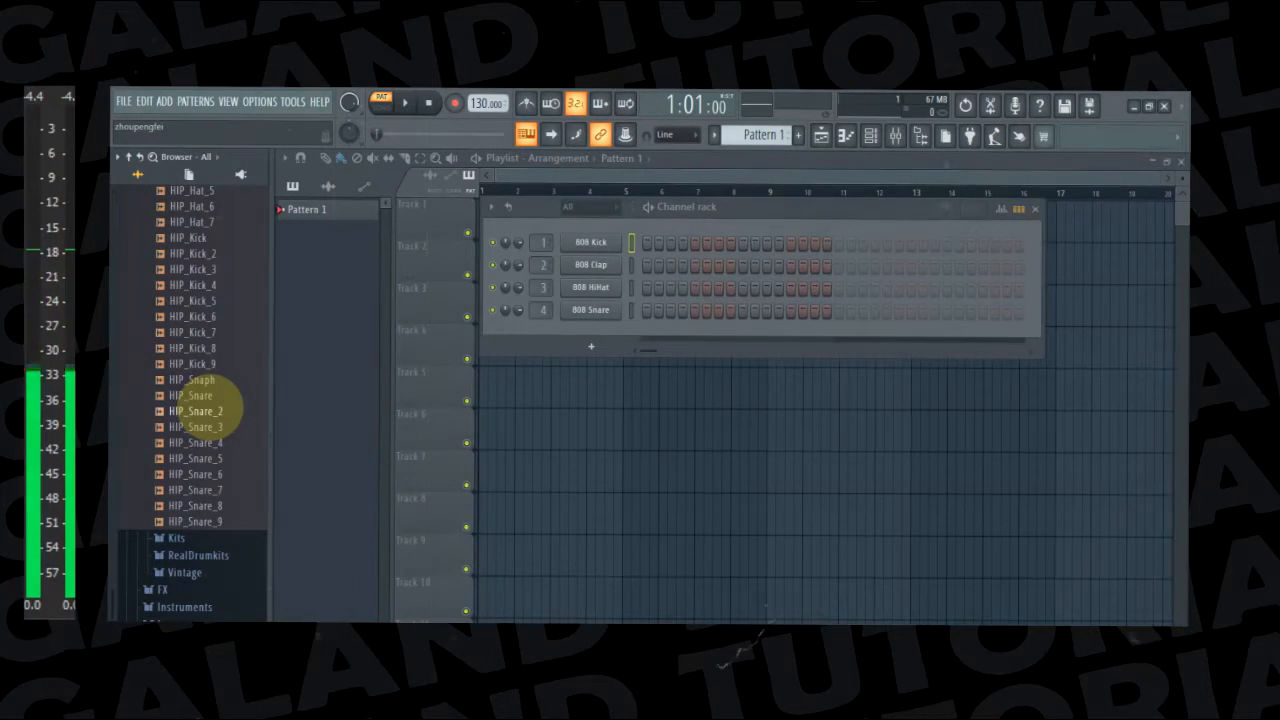
scroll(220, 320, up, 5)
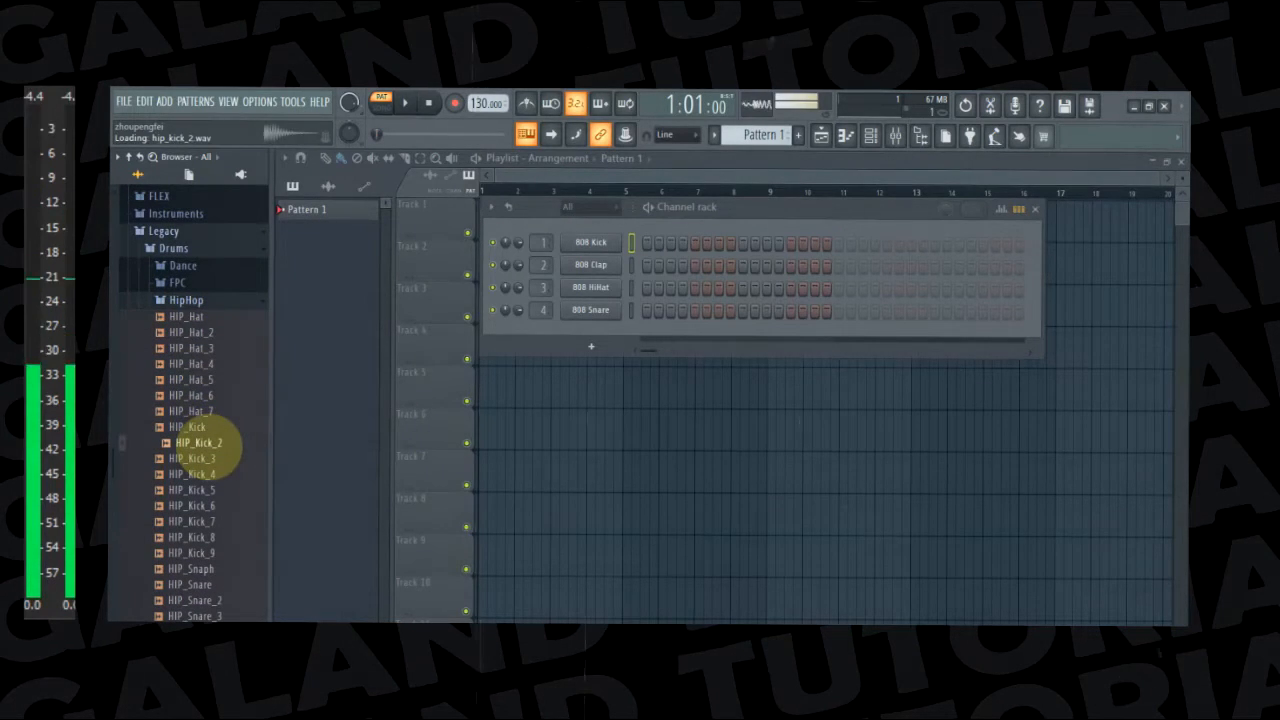
click(205, 442)
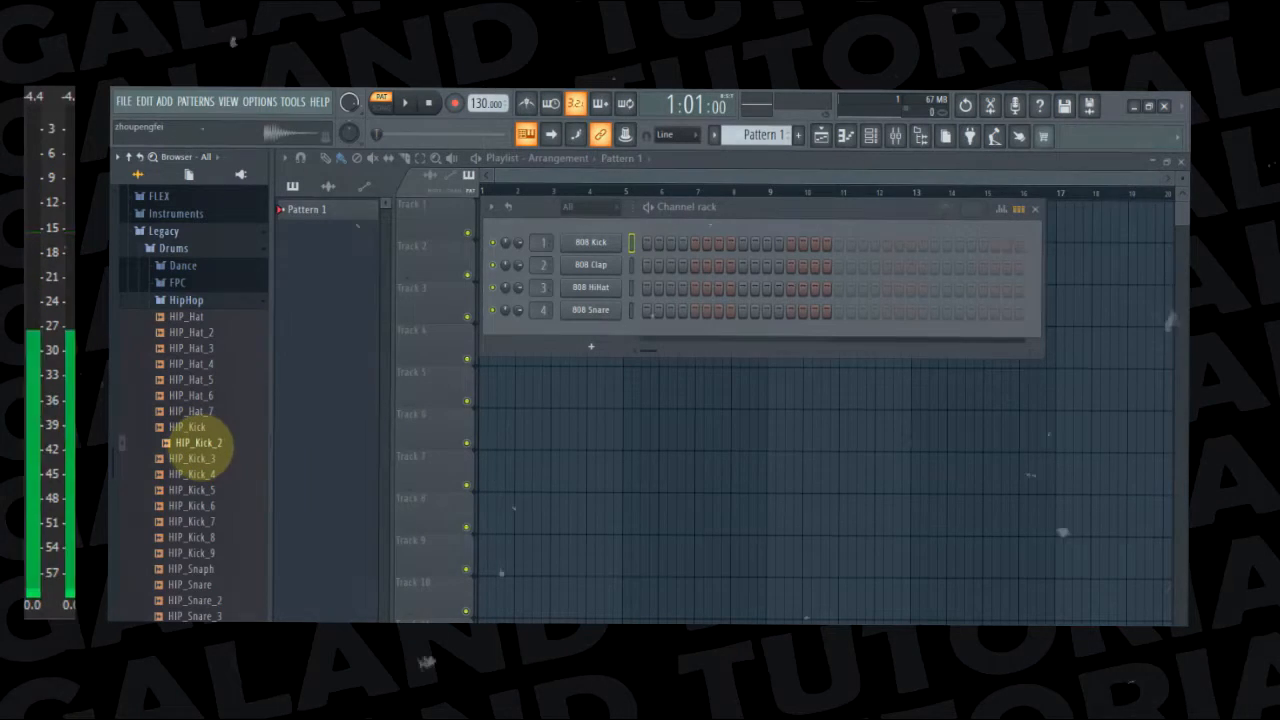
drag(205, 442, 590, 241)
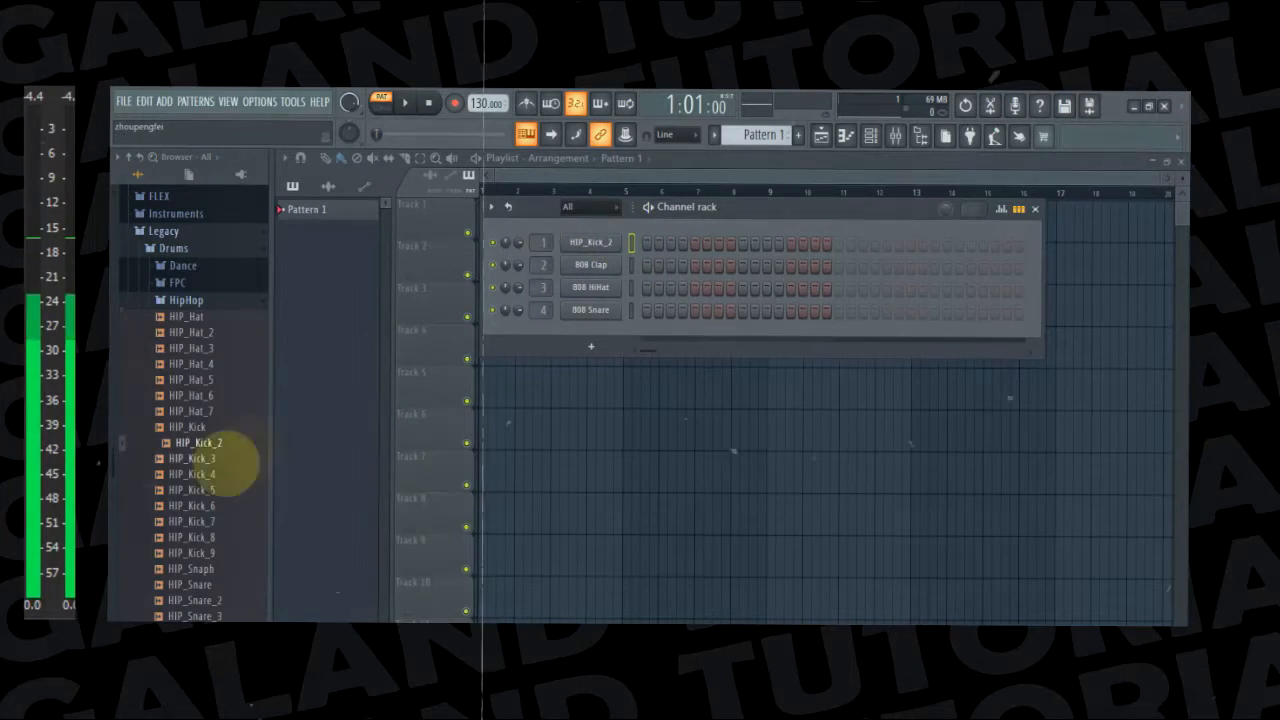
Audition the HipHop hat samples and load HIP_Hat_3 onto the 808 Clap channel
click(210, 395)
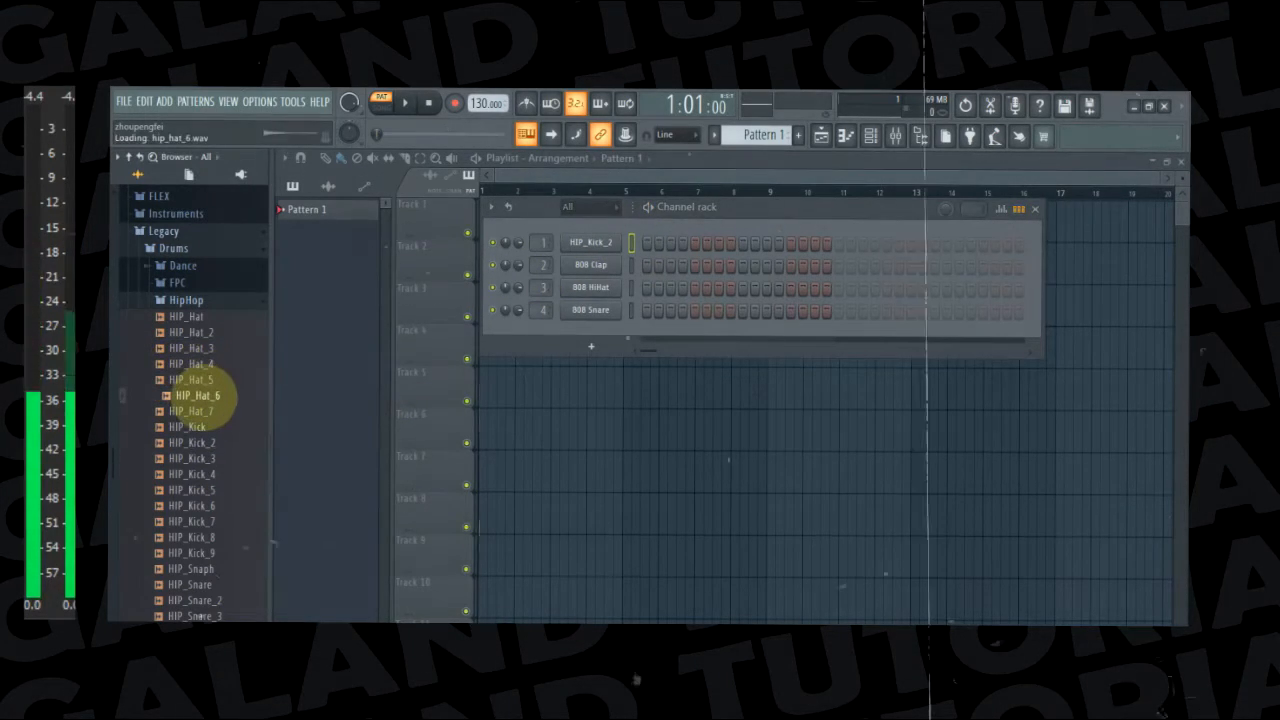
click(205, 411)
click(206, 411)
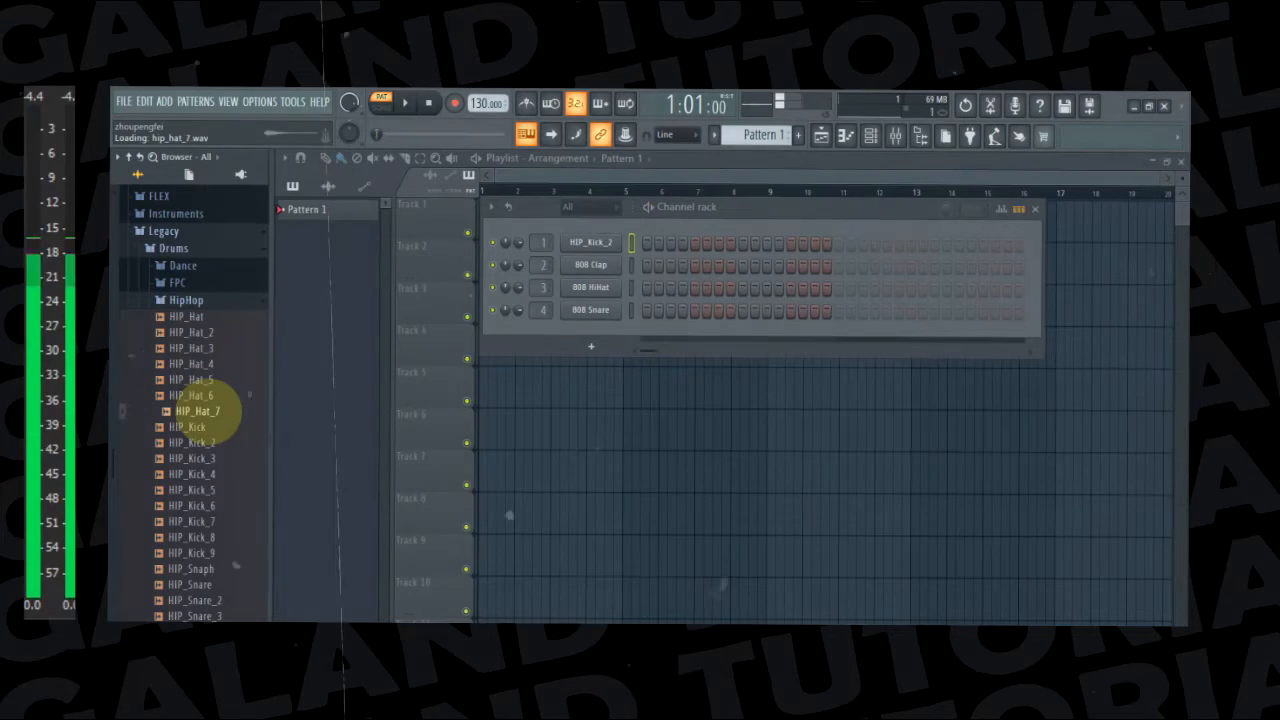
click(201, 348)
click(203, 364)
click(206, 332)
click(205, 348)
drag(203, 358, 596, 265)
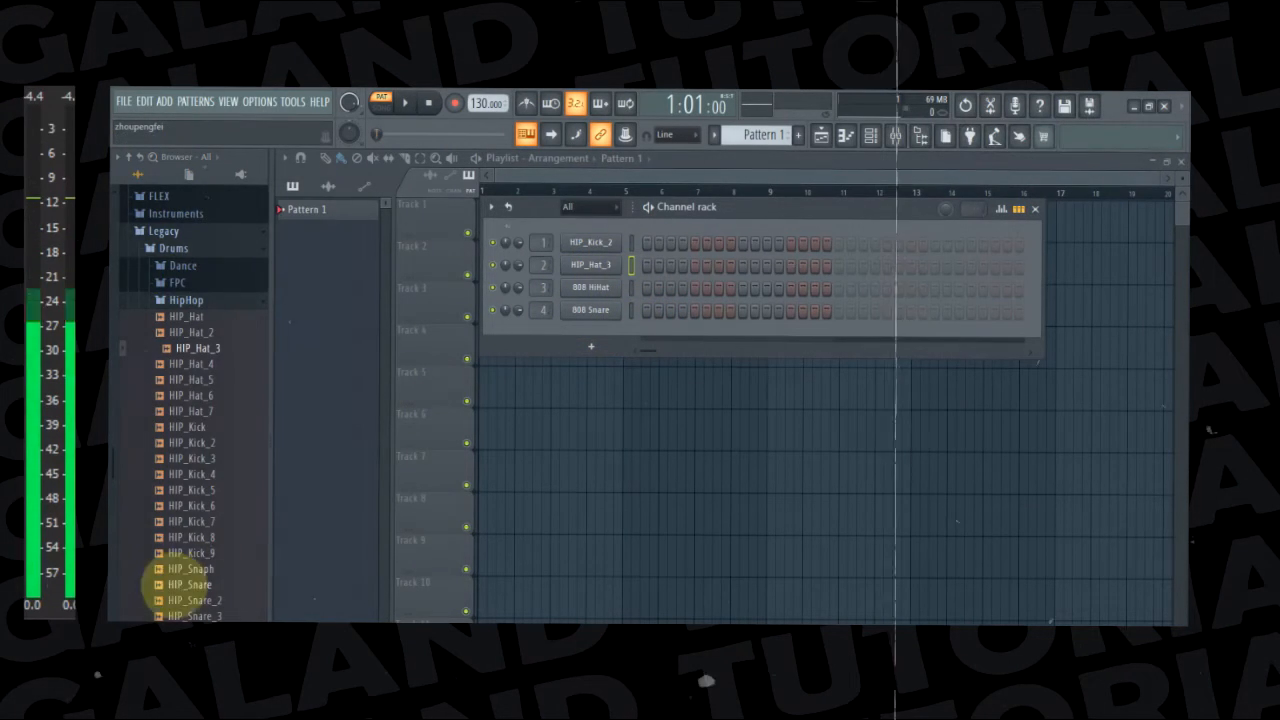
Audition the HipHop snare samples and load HIP_Snare_6 onto the 808 HiHat channel
scroll(175, 500, down, 6)
click(205, 332)
click(205, 348)
click(205, 332)
click(205, 316)
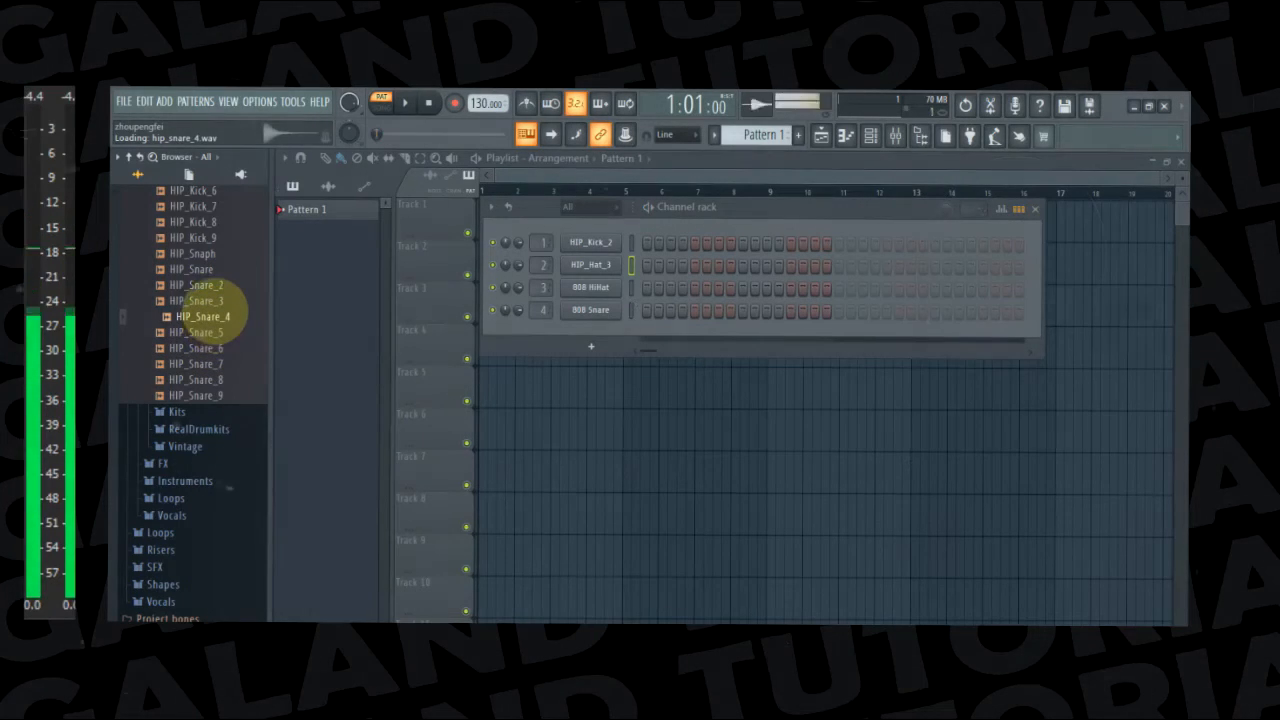
click(205, 332)
click(205, 348)
drag(205, 348, 600, 288)
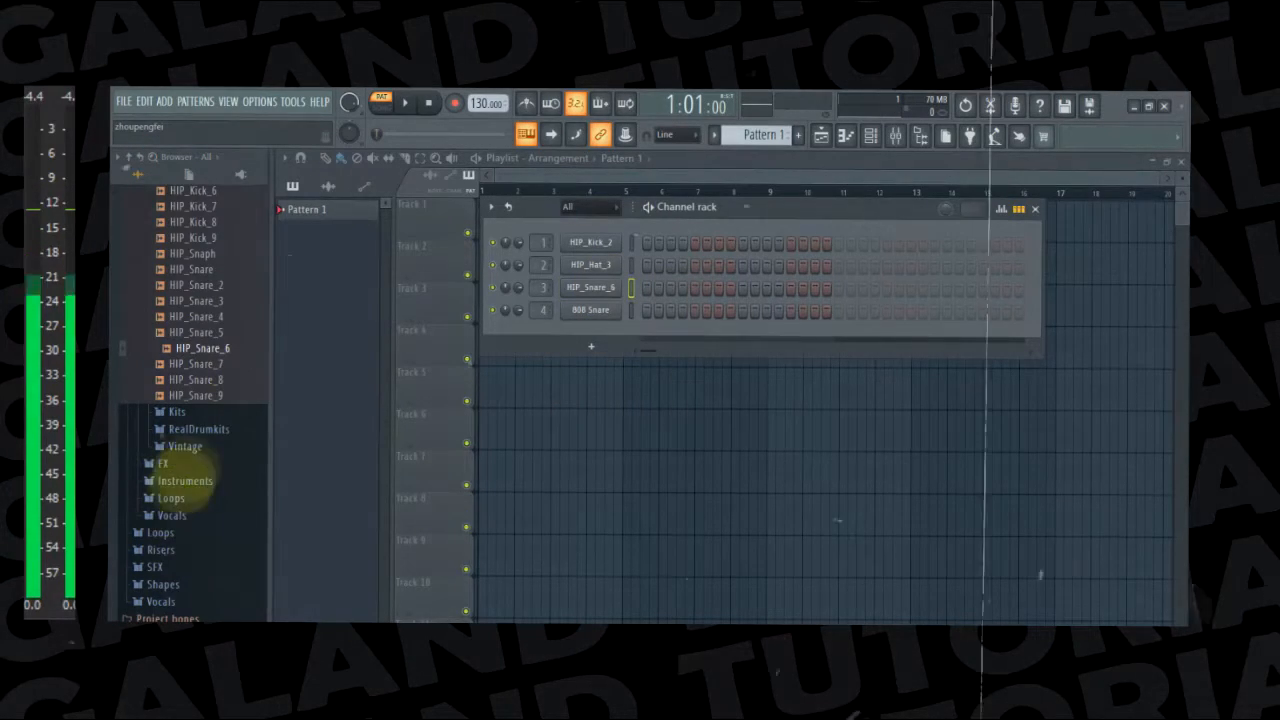
Audition samples in the Vintage drum folder and add VT_LC as a new channel between HIP_Hat_3 and HIP_Snare_6
click(188, 446)
scroll(205, 420, down, 5)
click(188, 305)
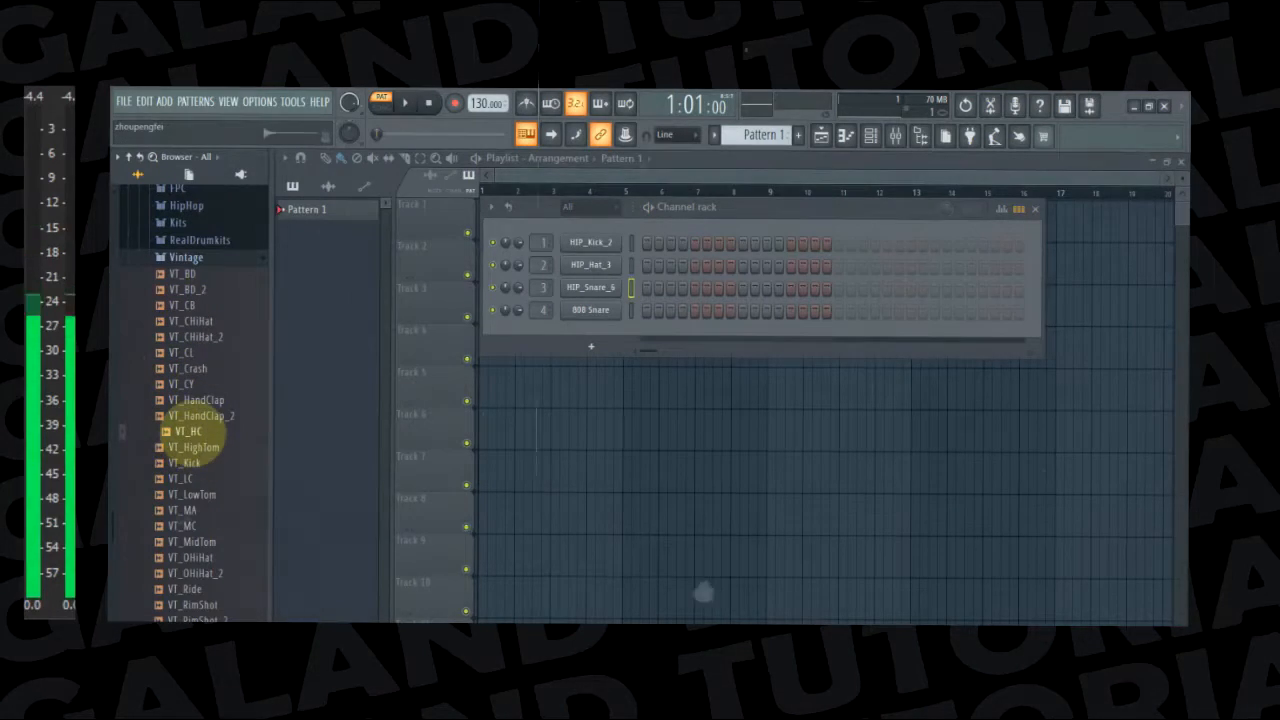
click(188, 479)
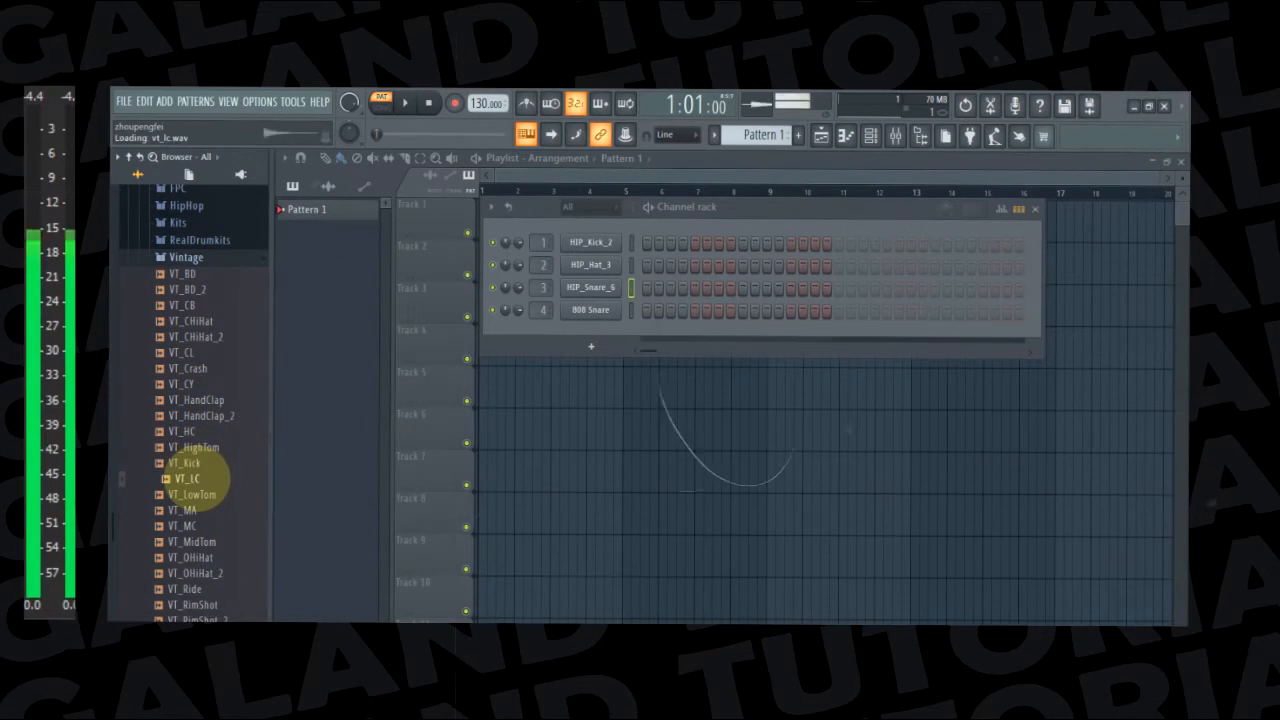
key(Down)
key(Down)
key(Down)
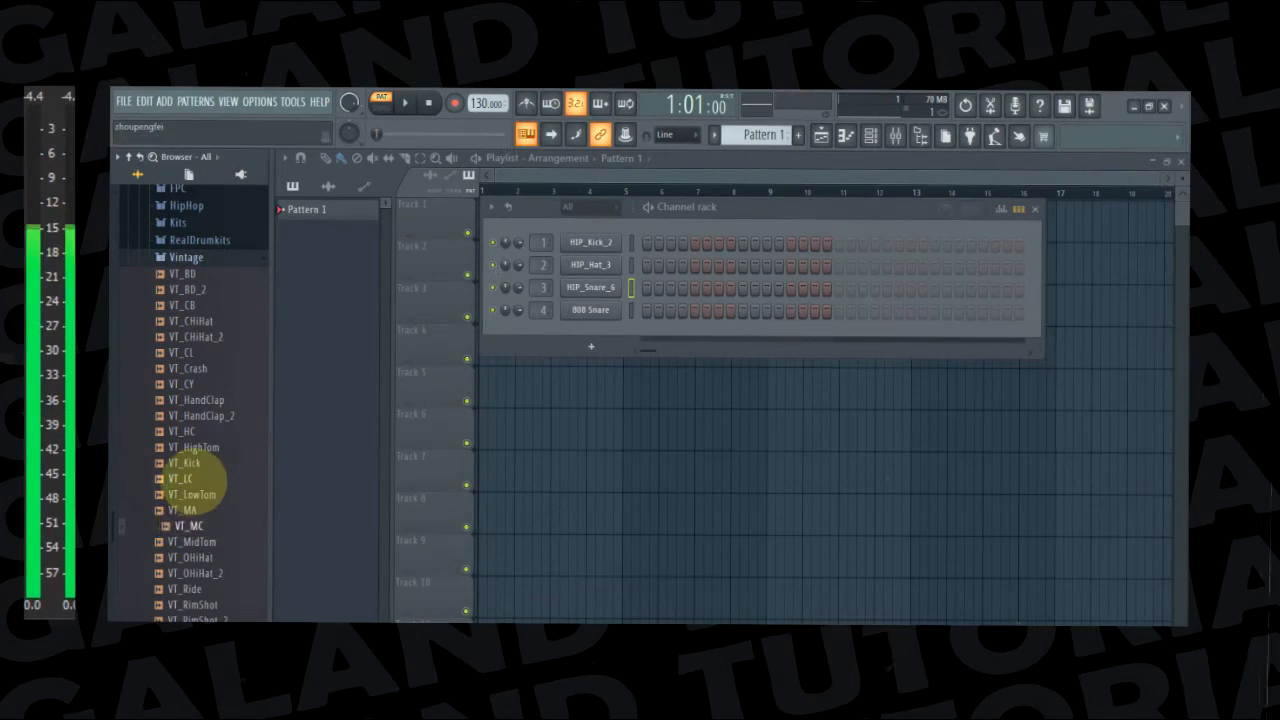
drag(188, 479, 630, 275)
drag(541, 289, 543, 325)
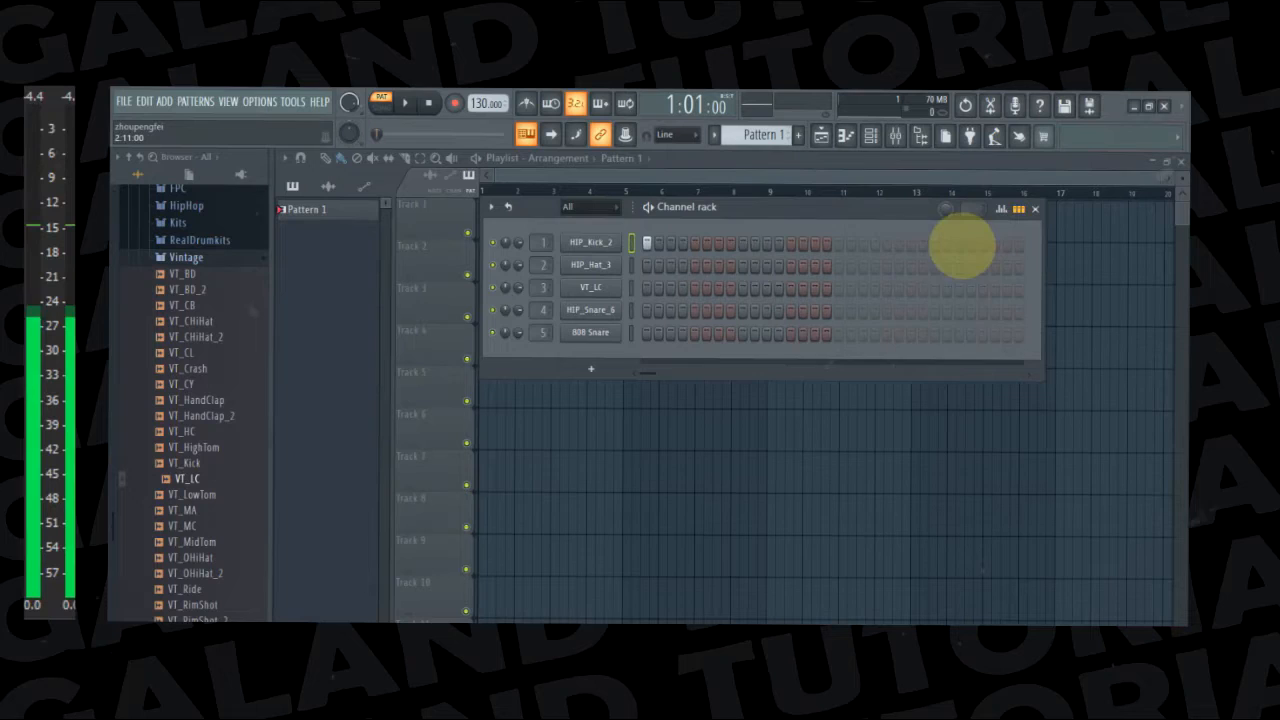
Extend the pattern length to 32 steps and move the channel rack slightly lower over the playlist
key(space)
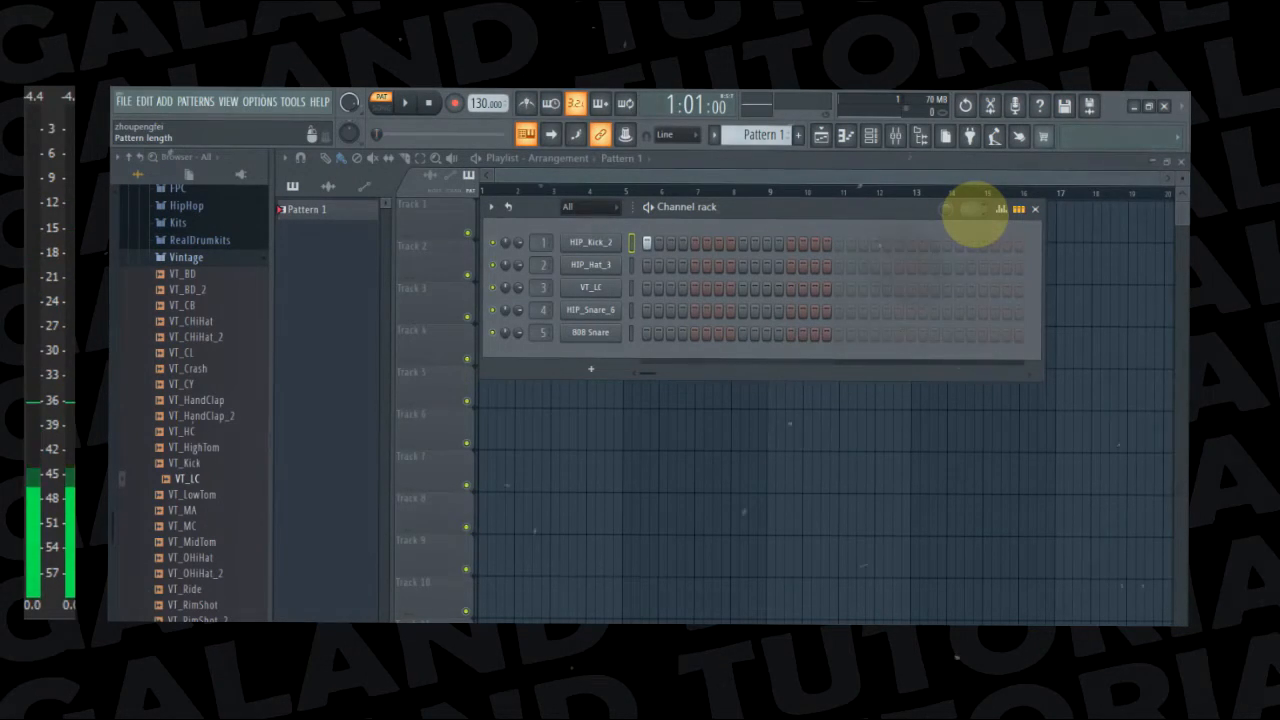
drag(972, 207, 972, 226)
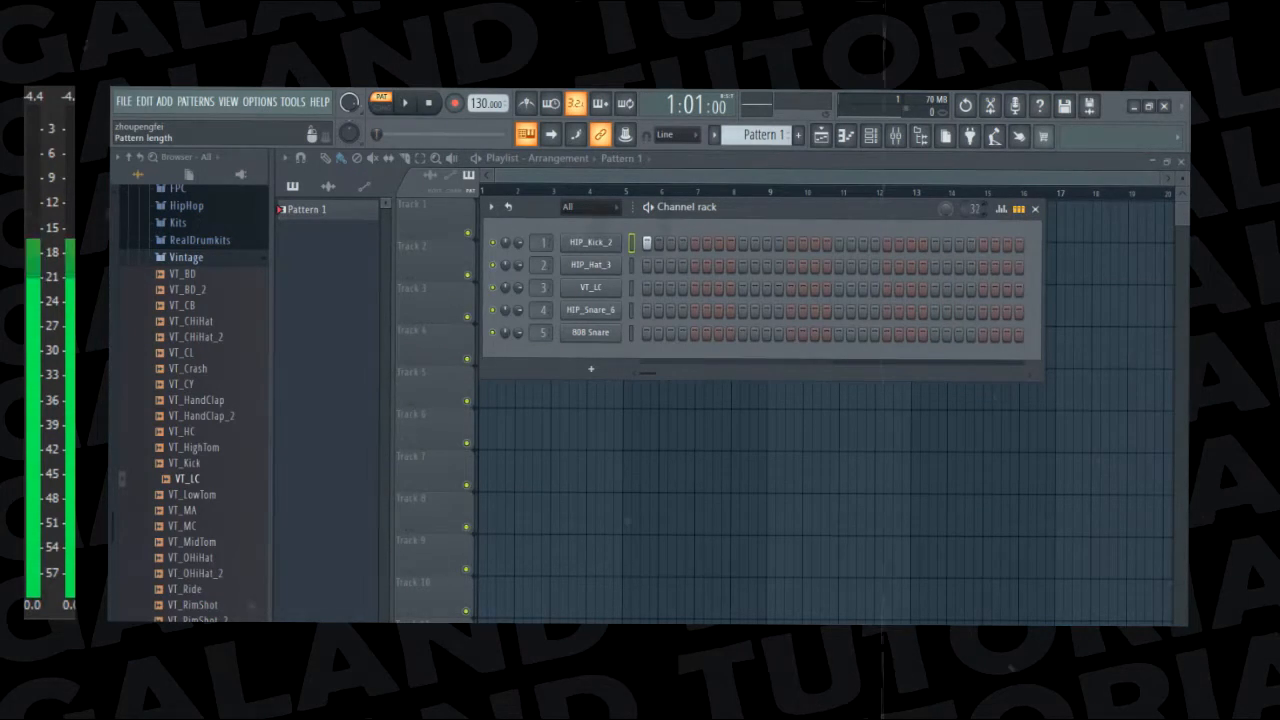
drag(857, 209, 866, 234)
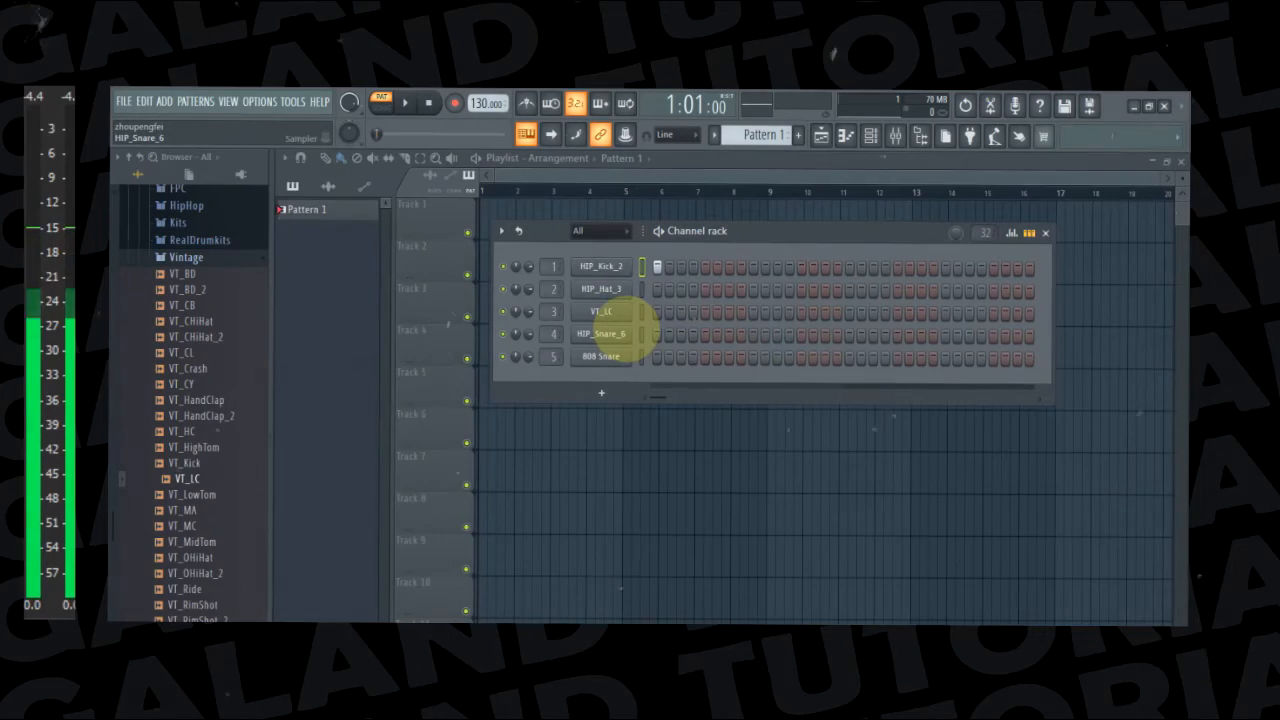
right_click(600, 288)
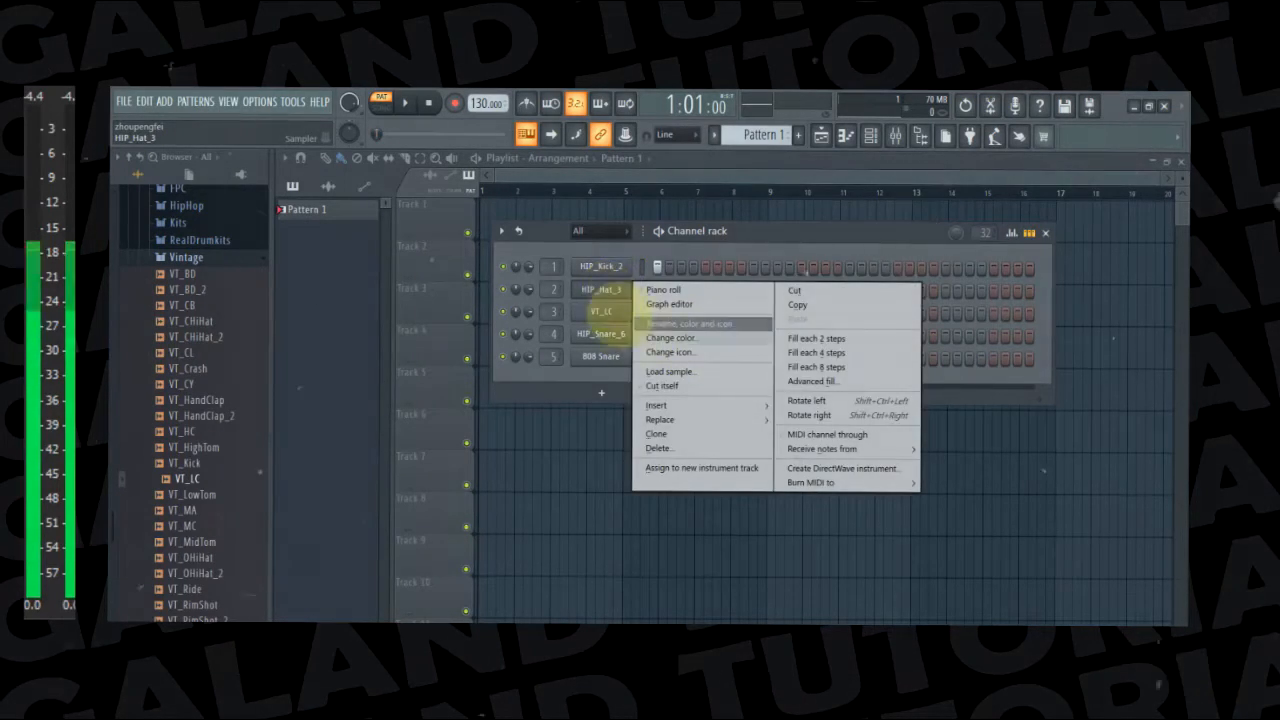
click(600, 290)
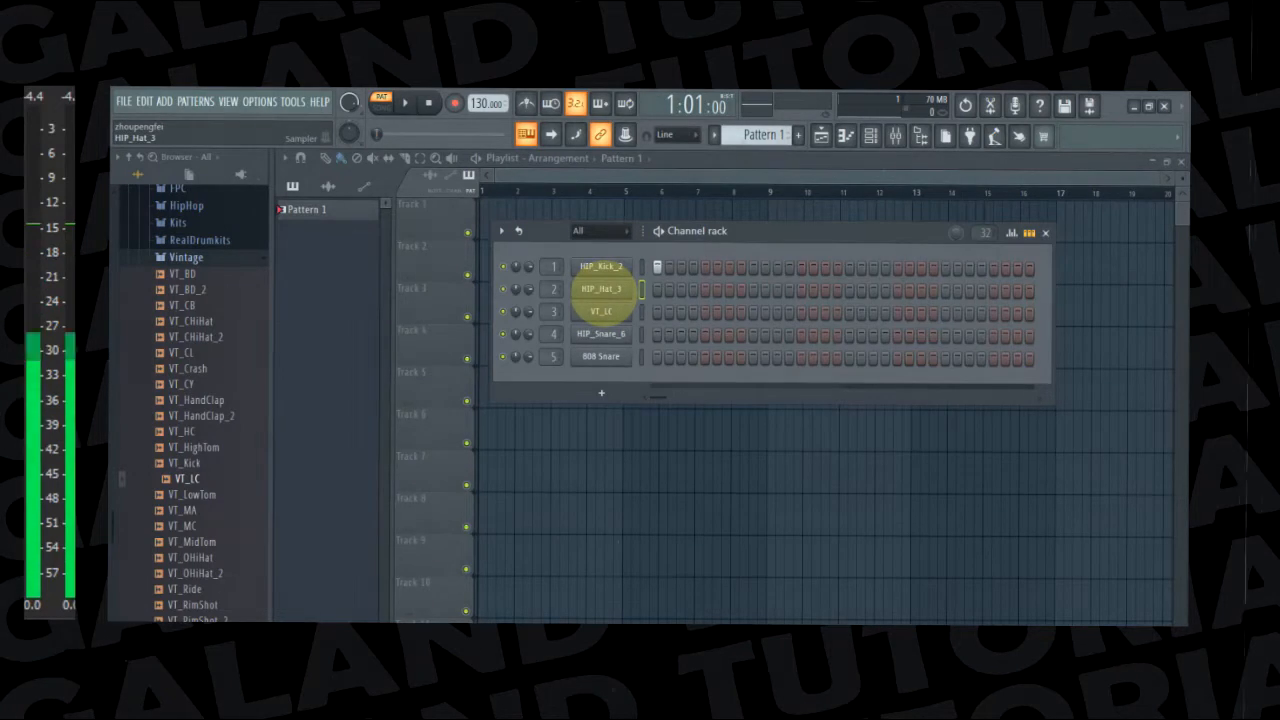
right_click(600, 288)
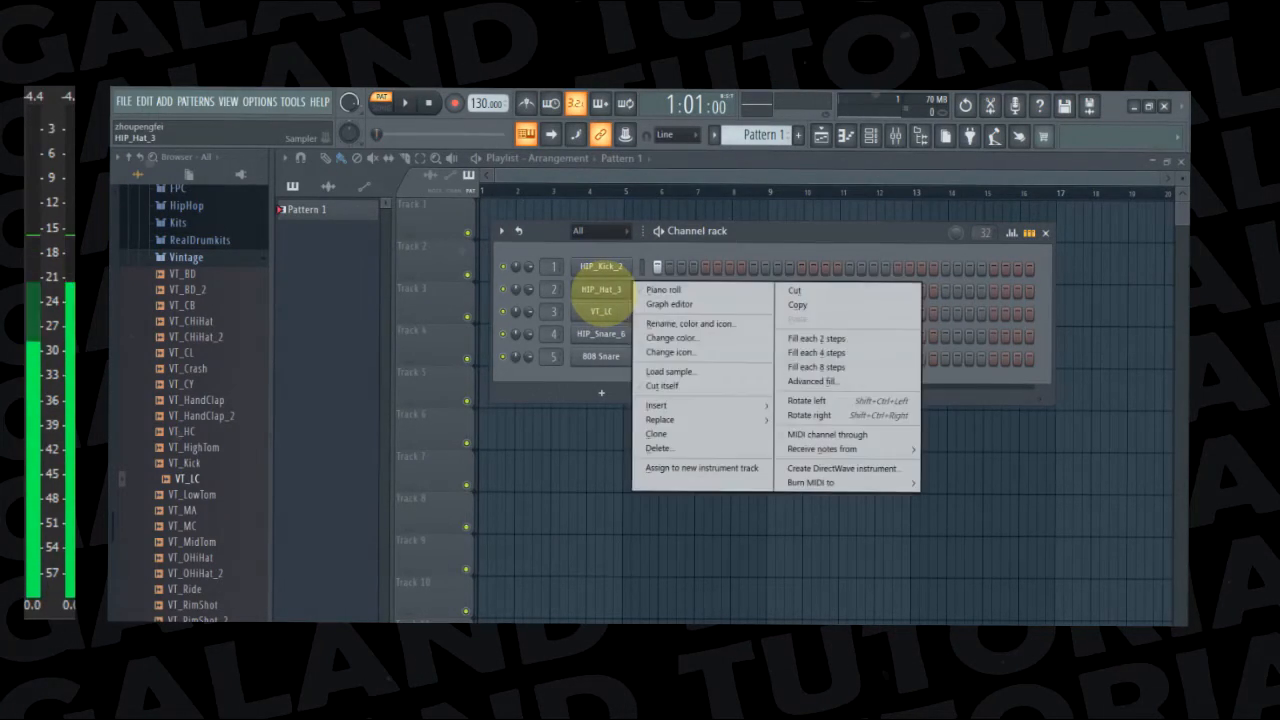
click(790, 354)
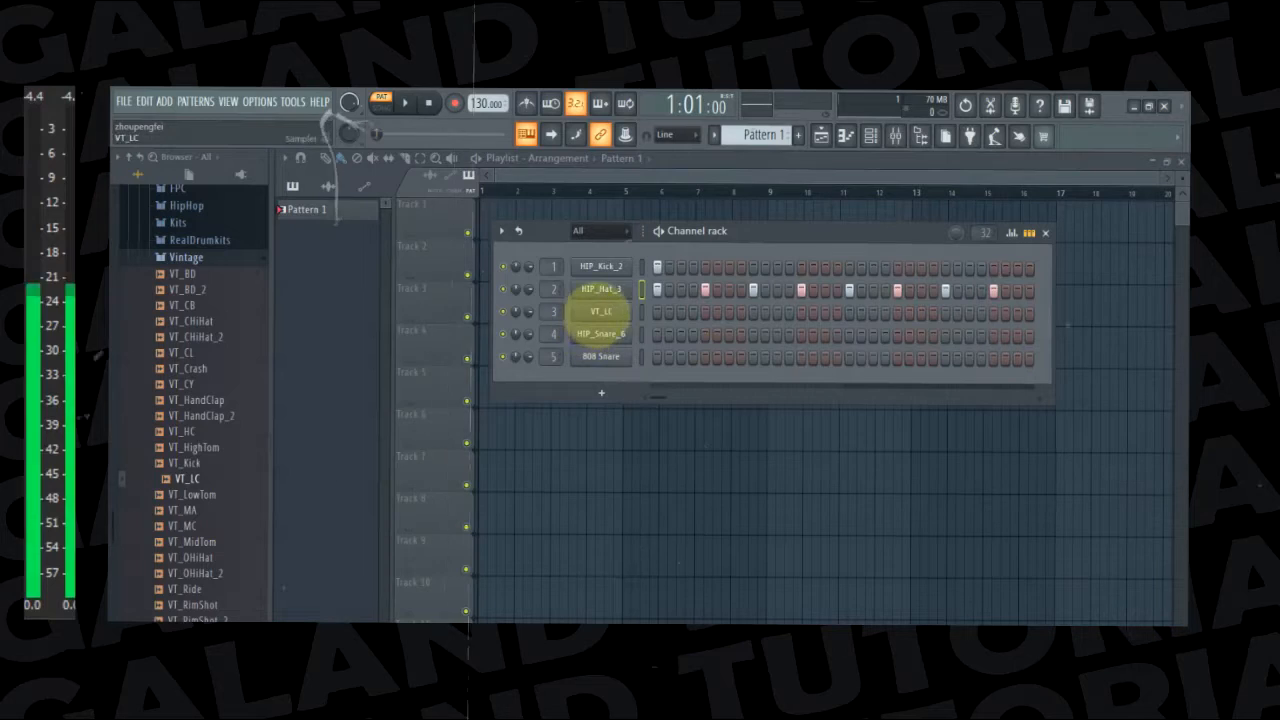
right_click(658, 267)
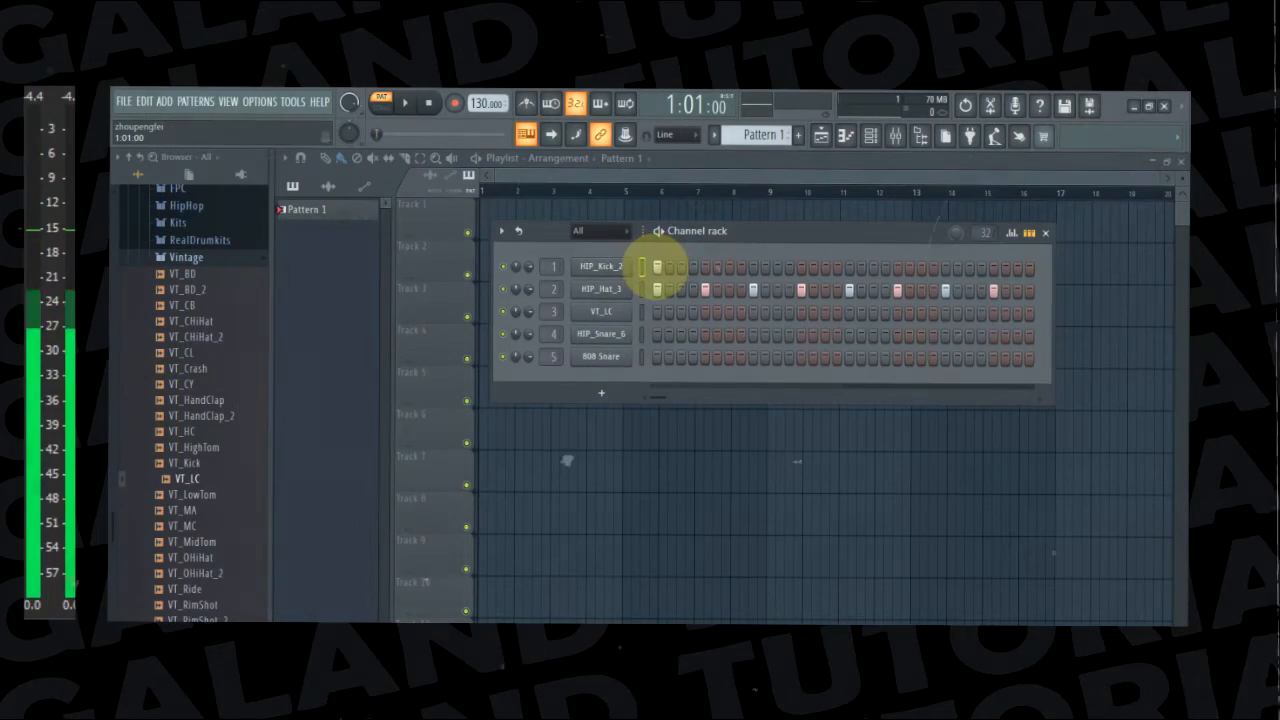
drag(660, 290, 1028, 291)
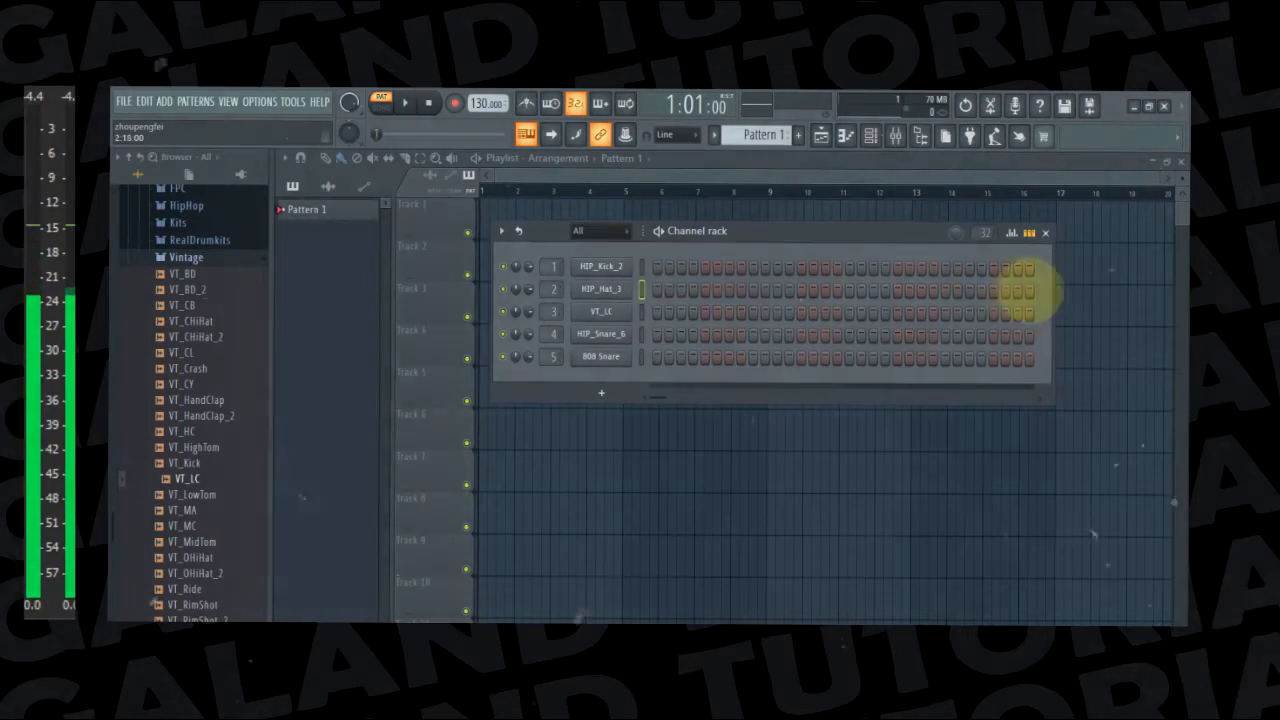
Place a HIP_Kick_2 hit on step 1 and HIP_Snare_6 hits on steps 9 and 25, and play the pattern
click(659, 267)
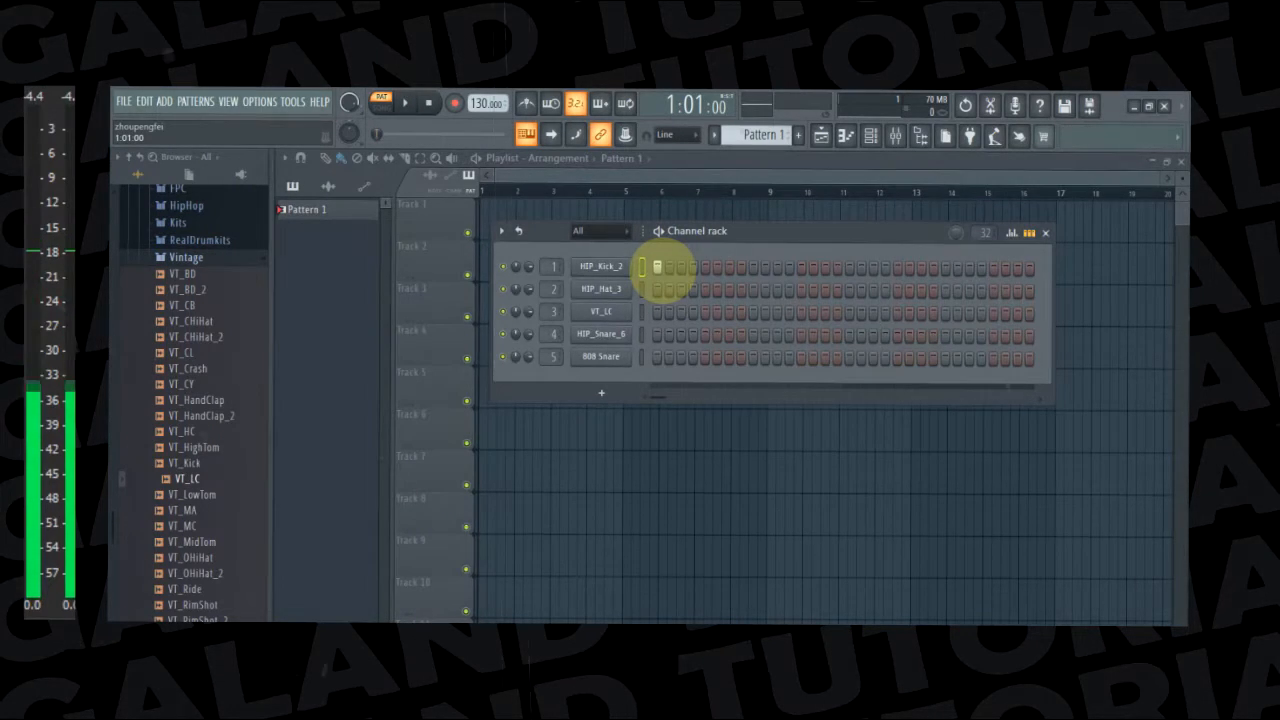
click(657, 268)
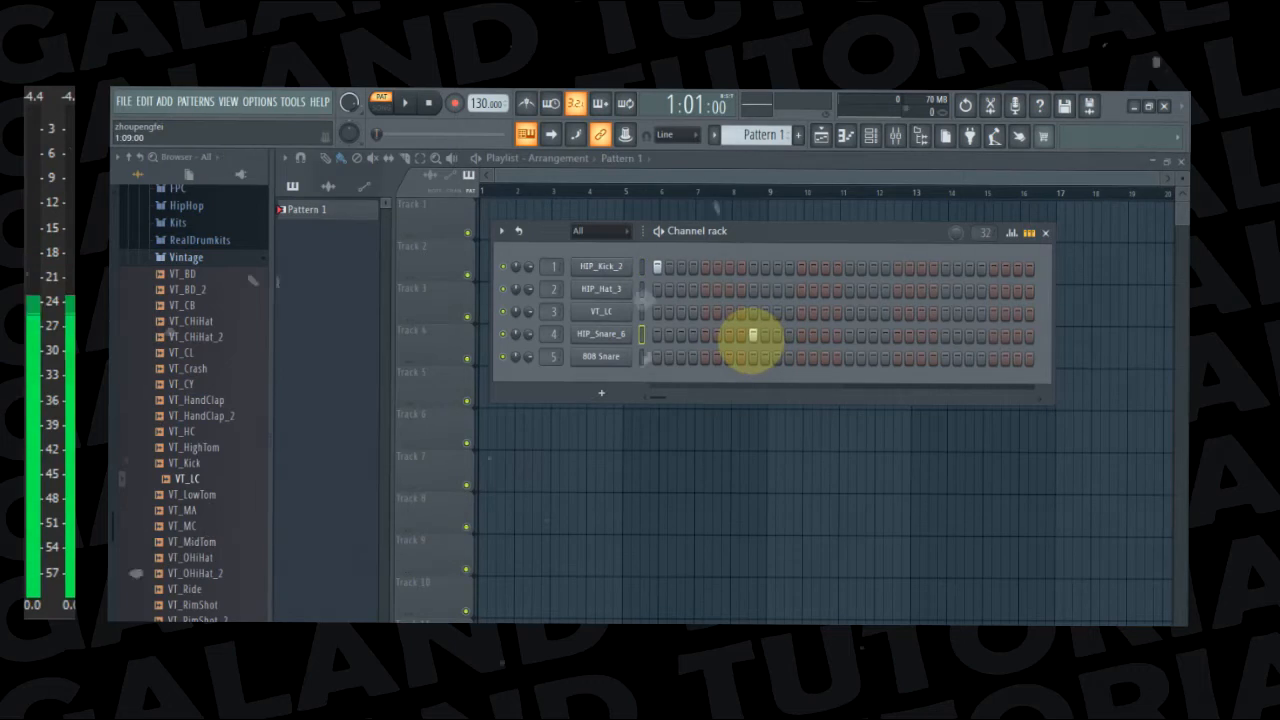
click(944, 336)
key(space)
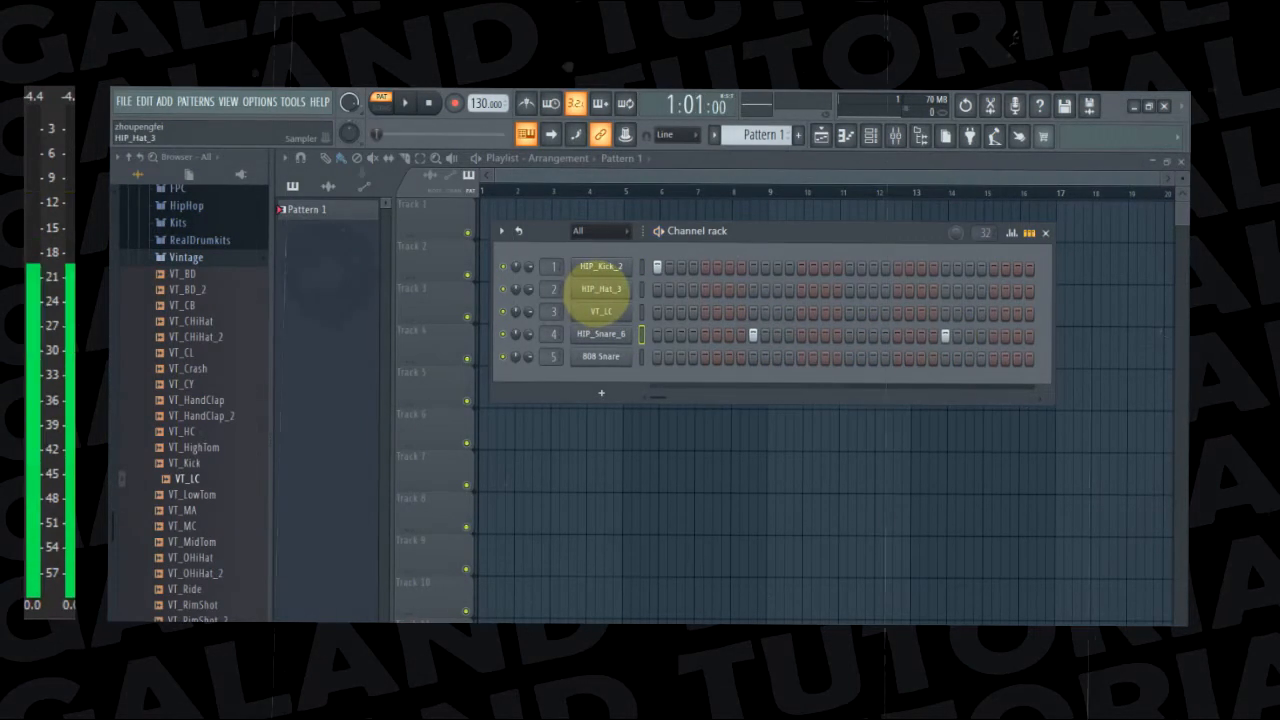
Fill every 4 steps of the HIP_Hat_3 channel with hits and play the pattern
right_click(600, 290)
click(808, 354)
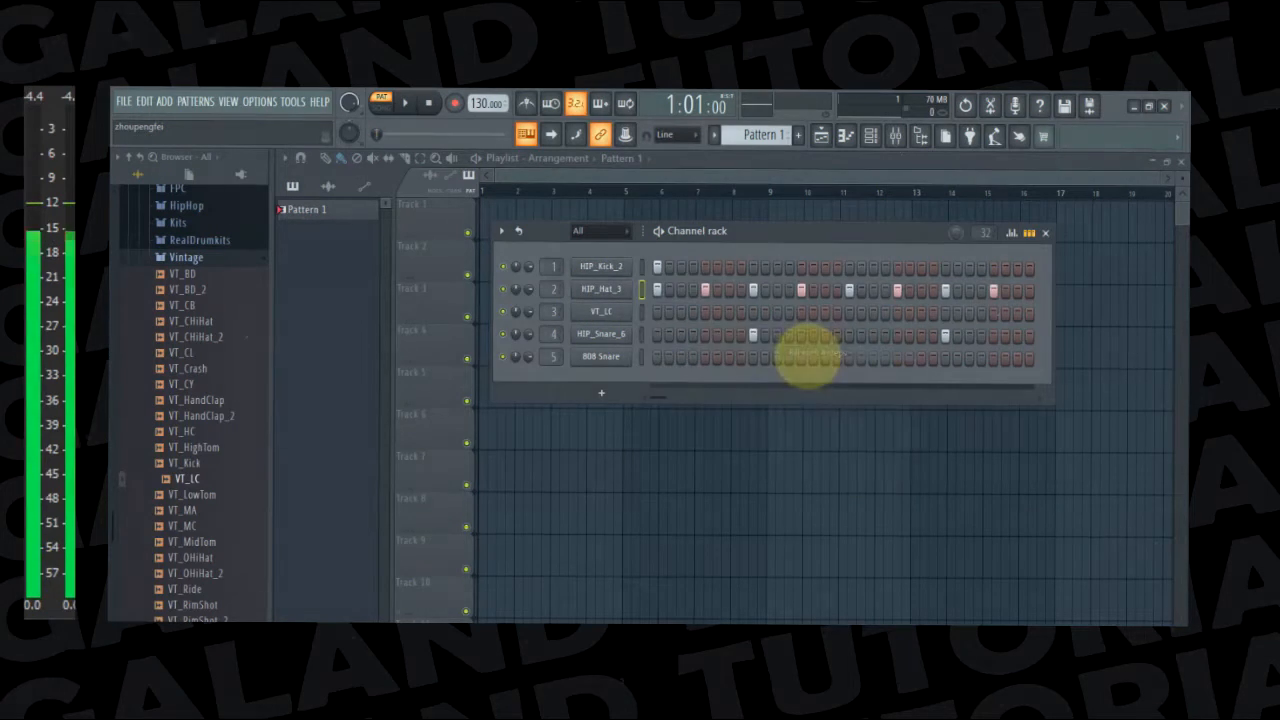
key(space)
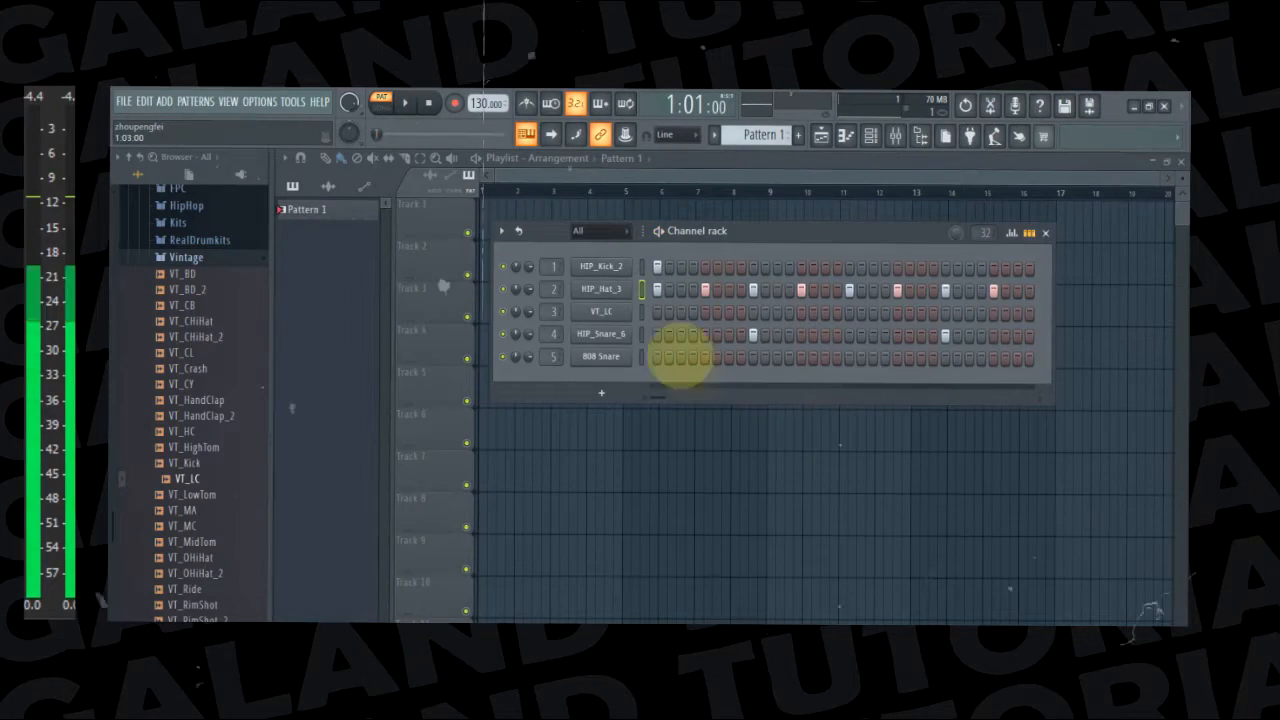
Audition the HIP_Kick_2 and HIP_Snare_6 channels, and add a HIP_Kick_2 hit on step 19
click(603, 268)
click(695, 246)
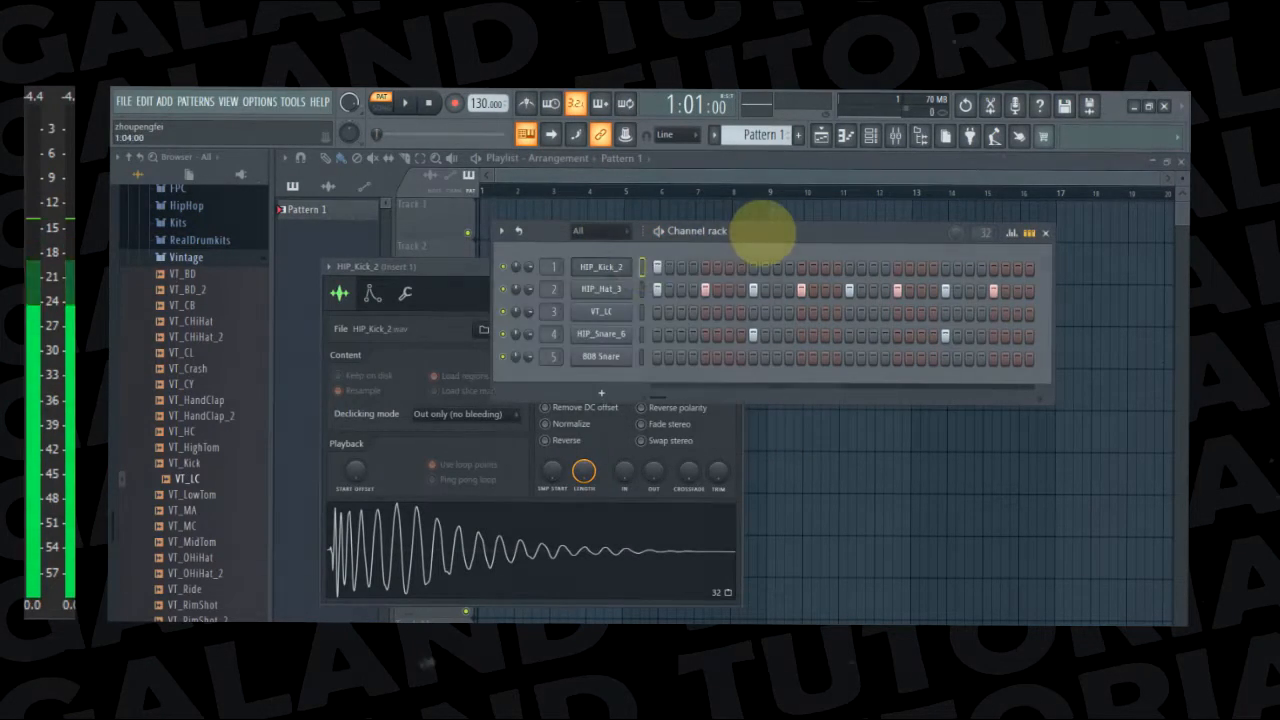
click(603, 333)
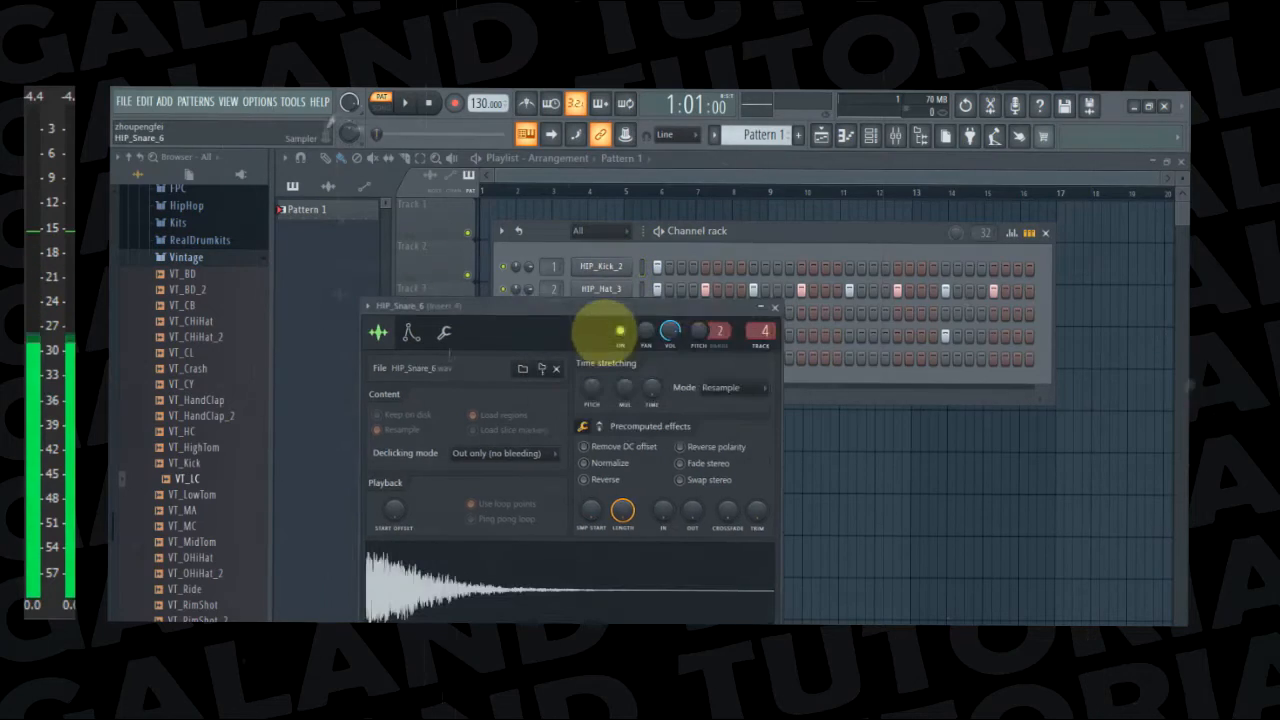
click(748, 236)
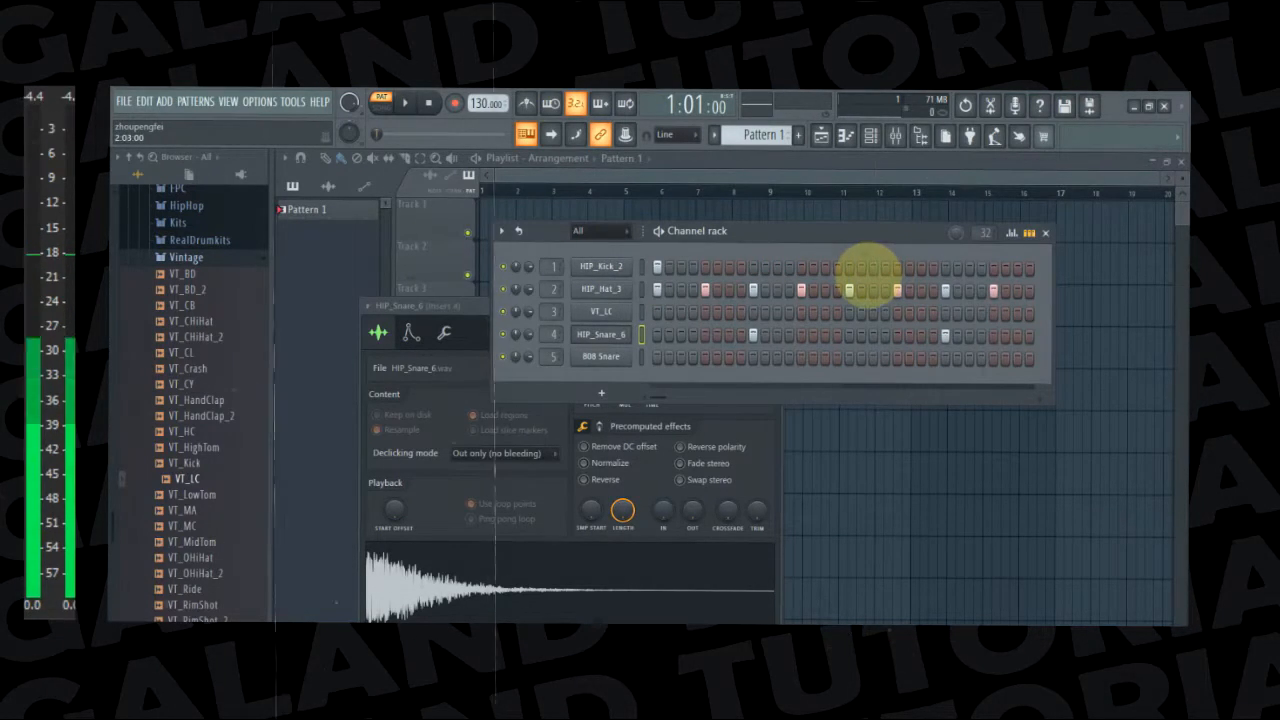
click(872, 268)
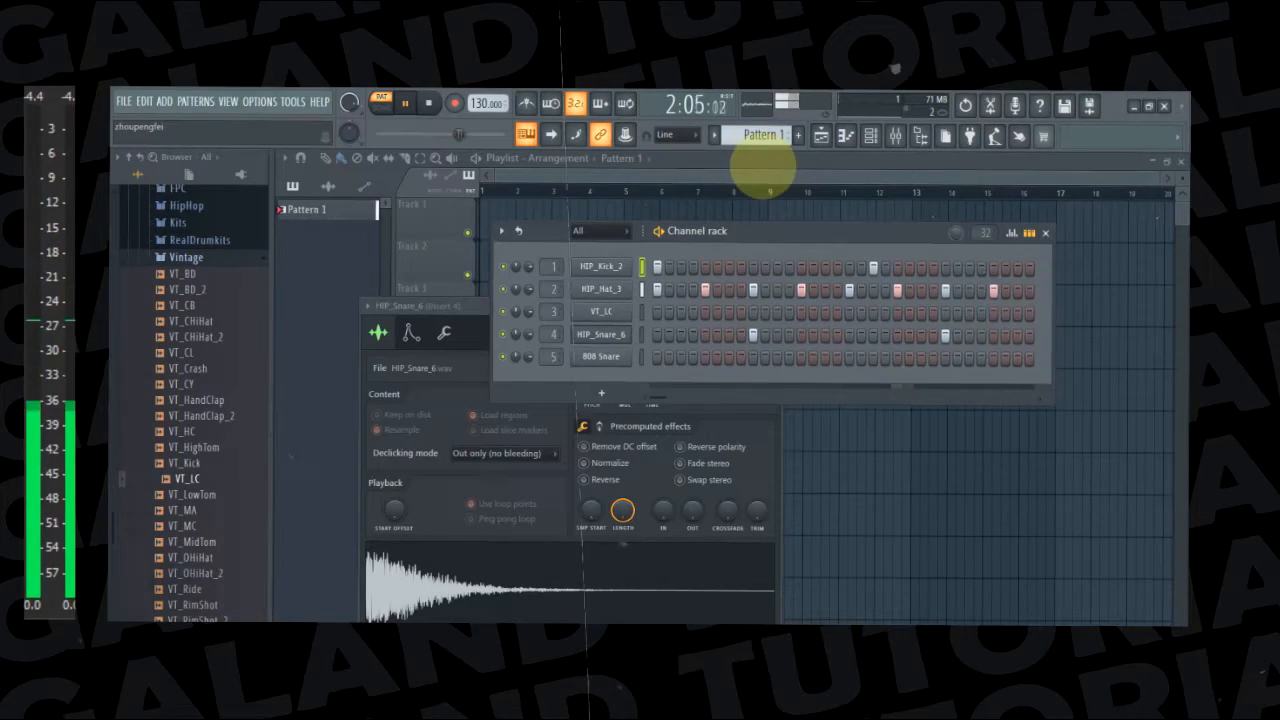
Stop playback of the drum pattern and hide the channel rack so the playlist is free for arranging
click(758, 180)
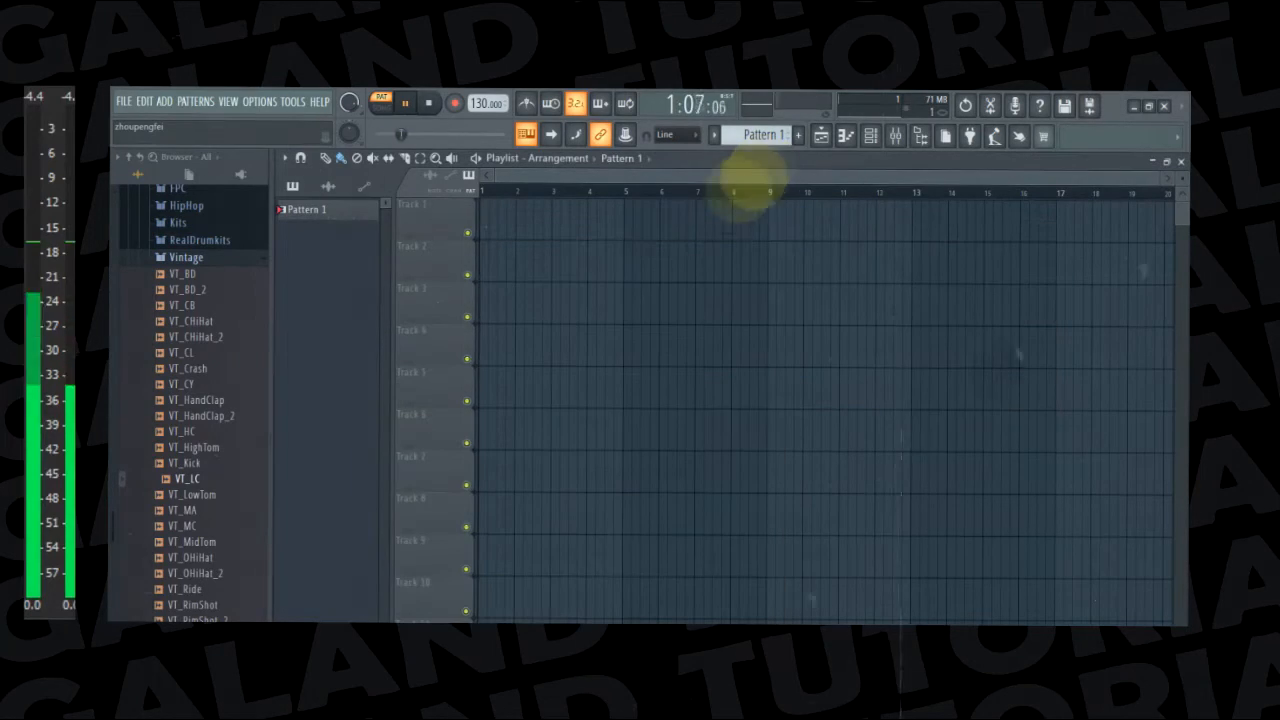
click(866, 139)
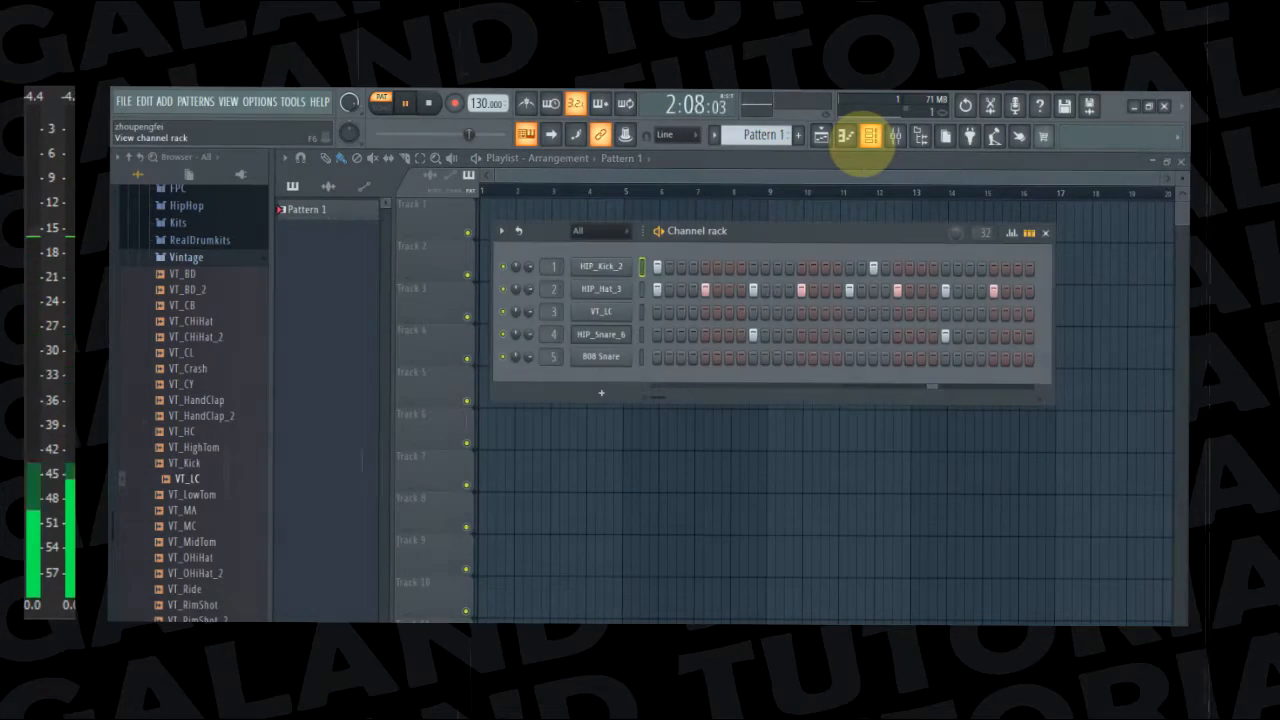
key(space)
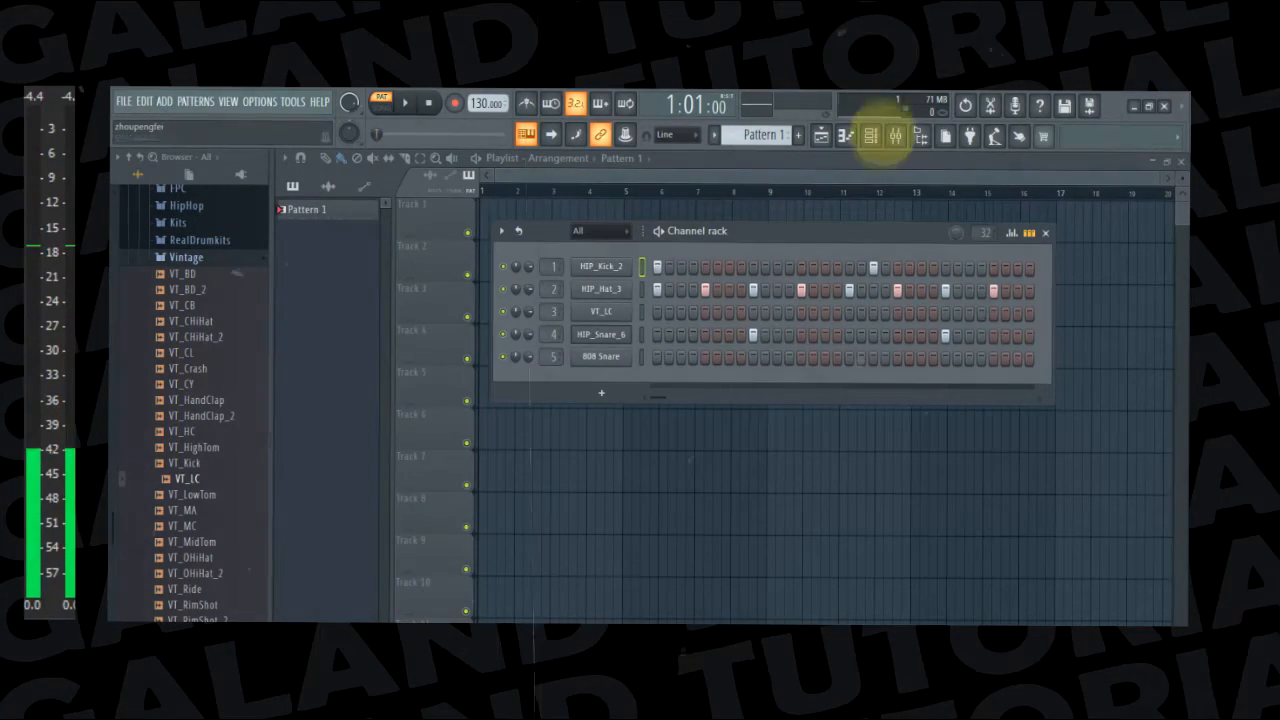
click(870, 135)
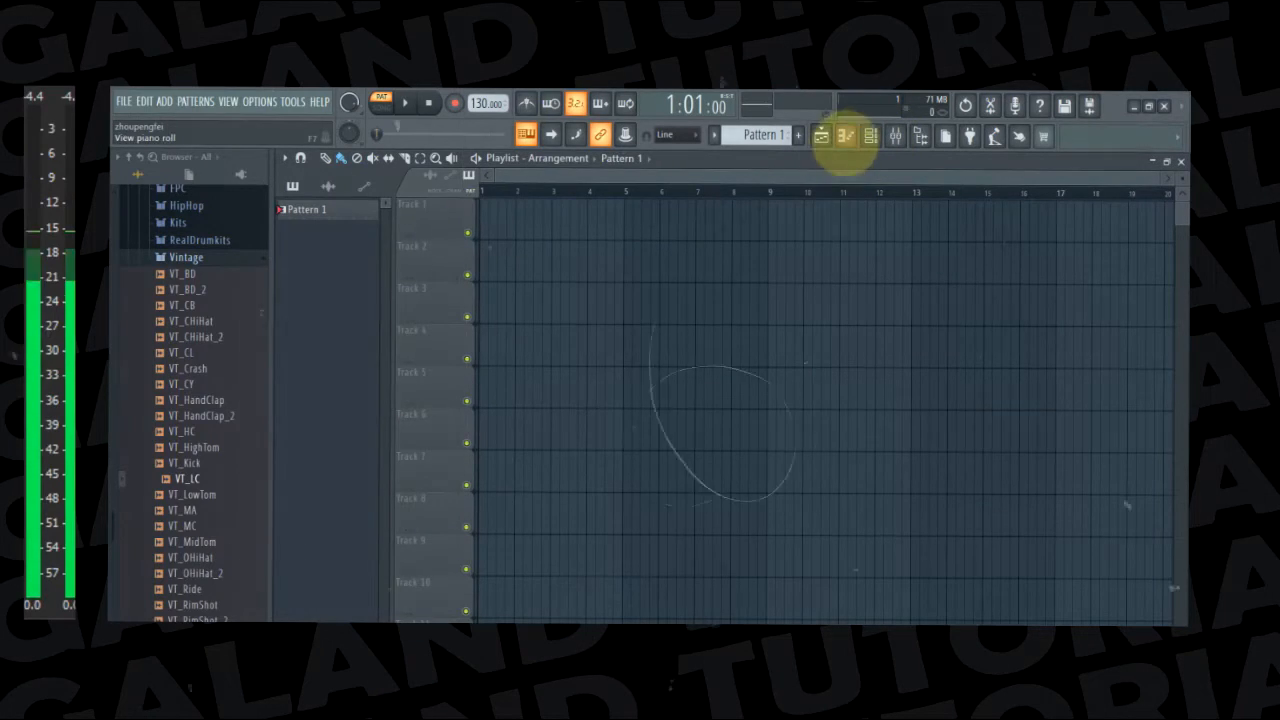
click(870, 135)
click(870, 135)
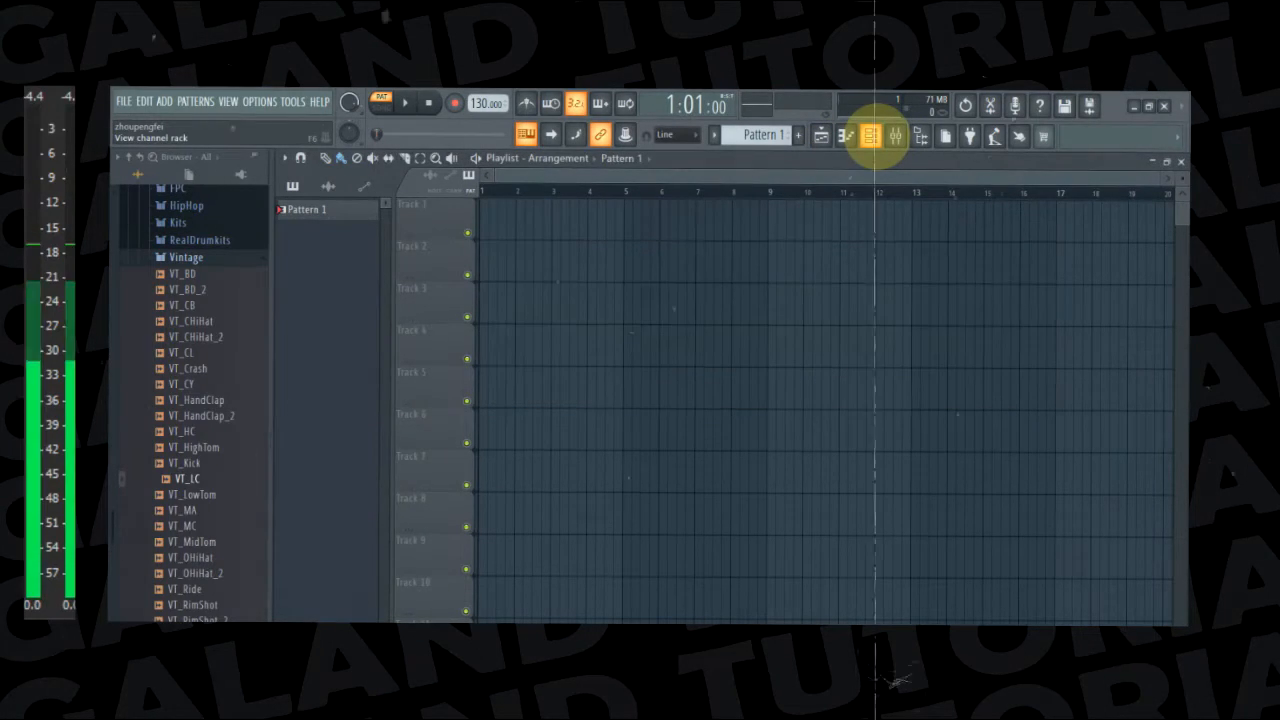
click(870, 135)
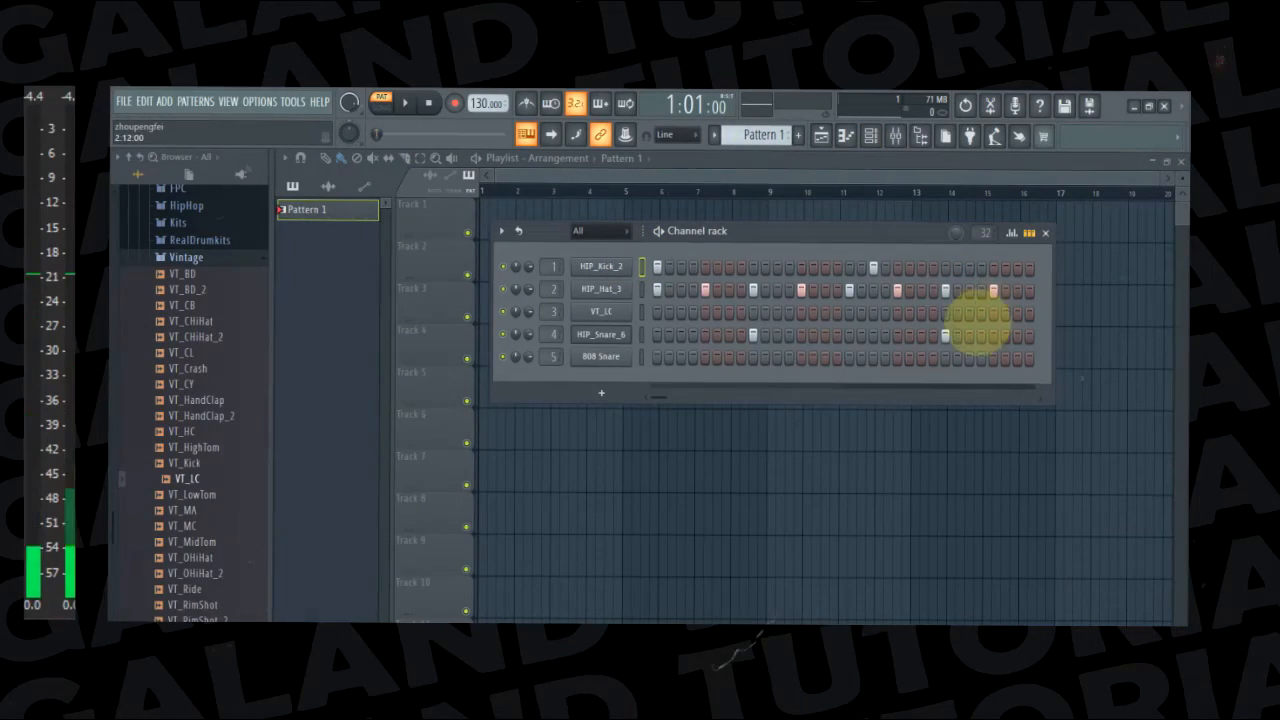
click(870, 135)
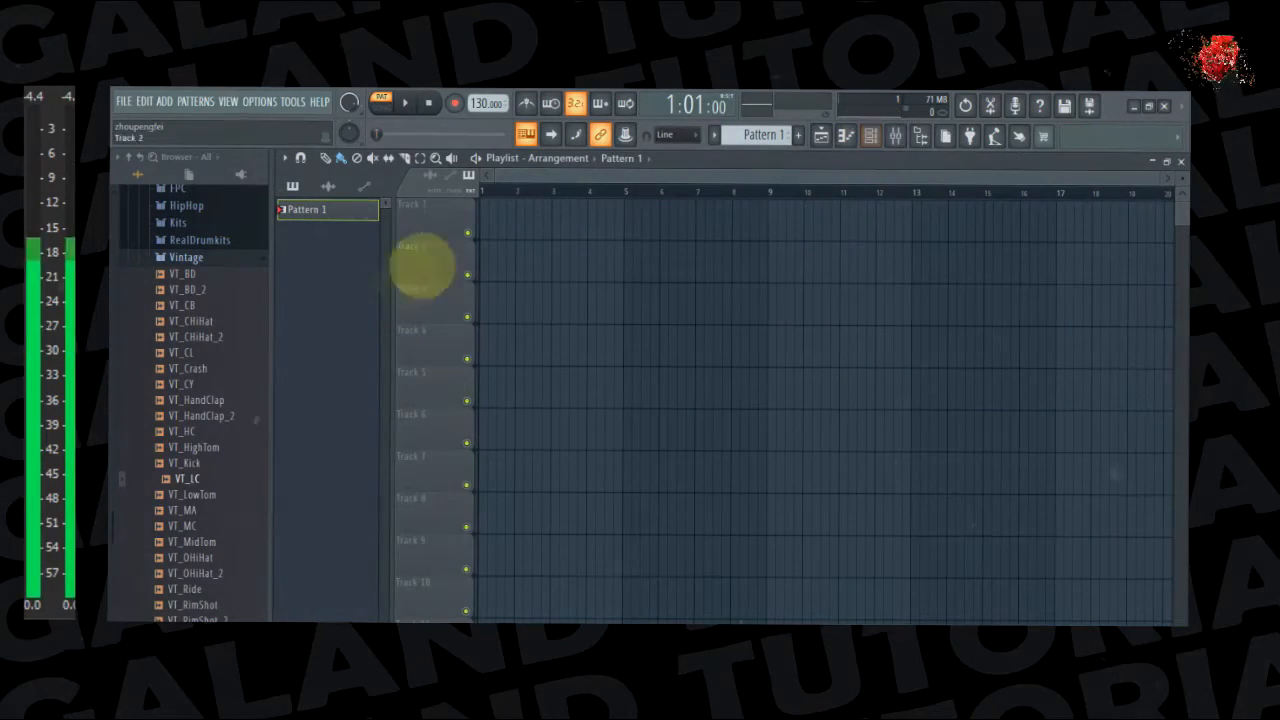
Fill Track 1 of the playlist with back-to-back Pattern 1 clips from bar 1 to past bar 19
click(492, 220)
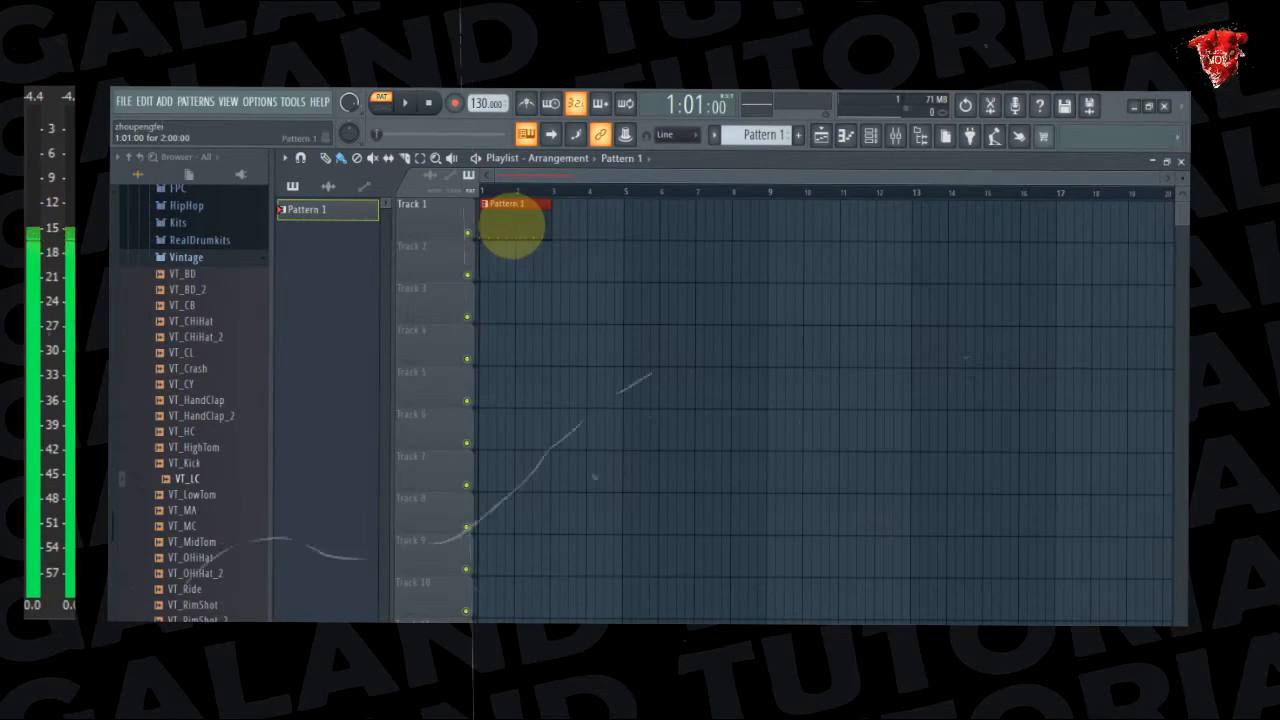
right_click(500, 228)
click(500, 227)
drag(505, 228, 486, 229)
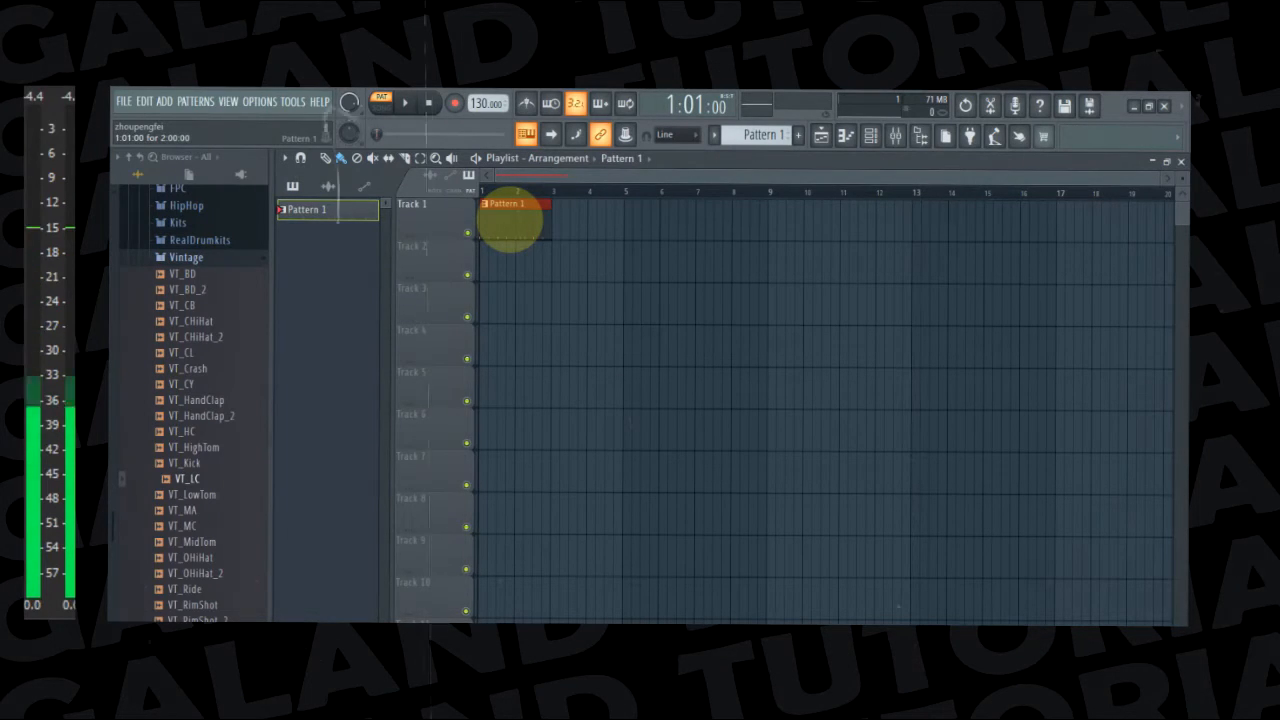
right_click(515, 208)
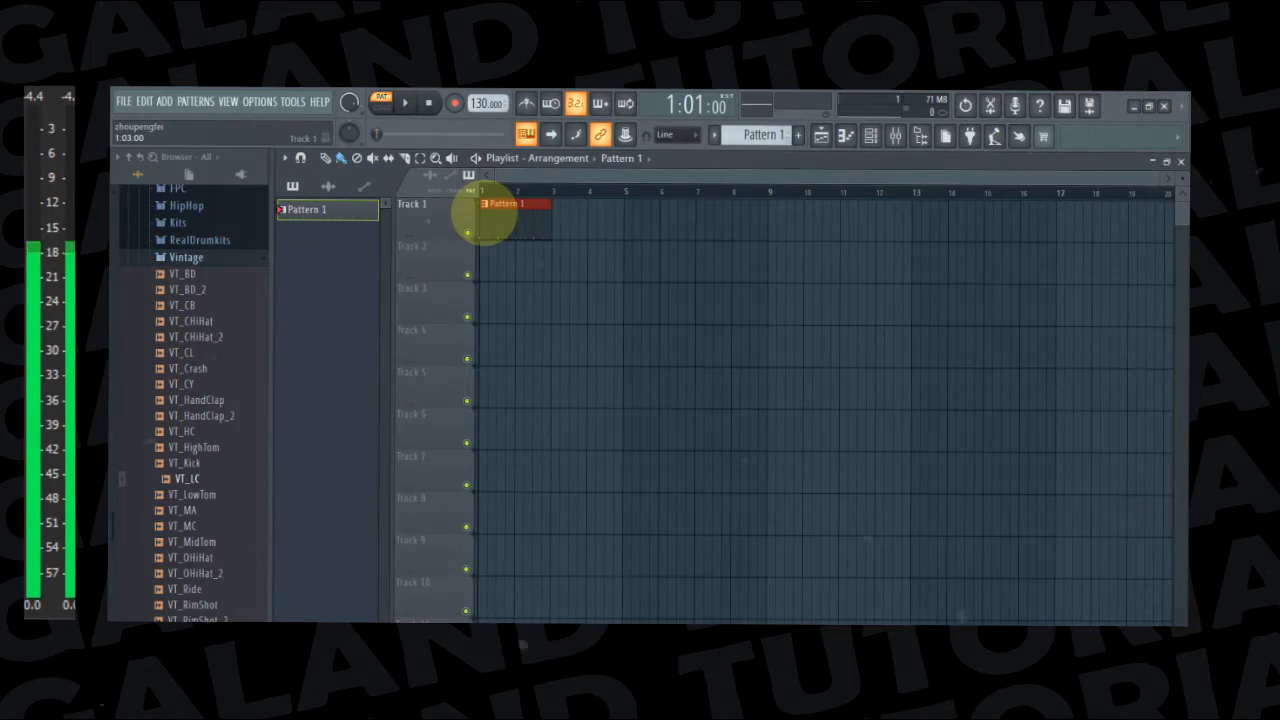
mouse_move(500, 214)
mouse_down()
mouse_move(1168, 224)
mouse_move(1149, 227)
mouse_up()
drag(832, 175, 624, 171)
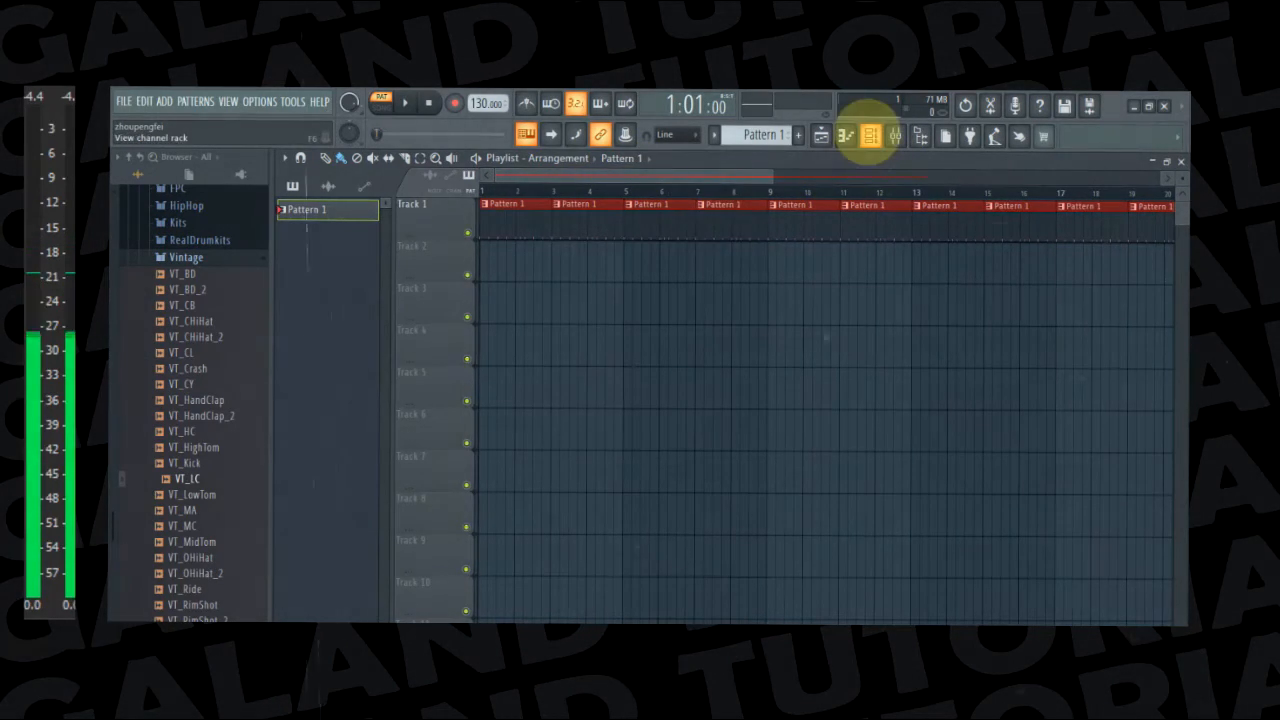
Create a new empty Pattern 2 and place a clip of it at bar 1 of Track 2 in the playlist
click(870, 136)
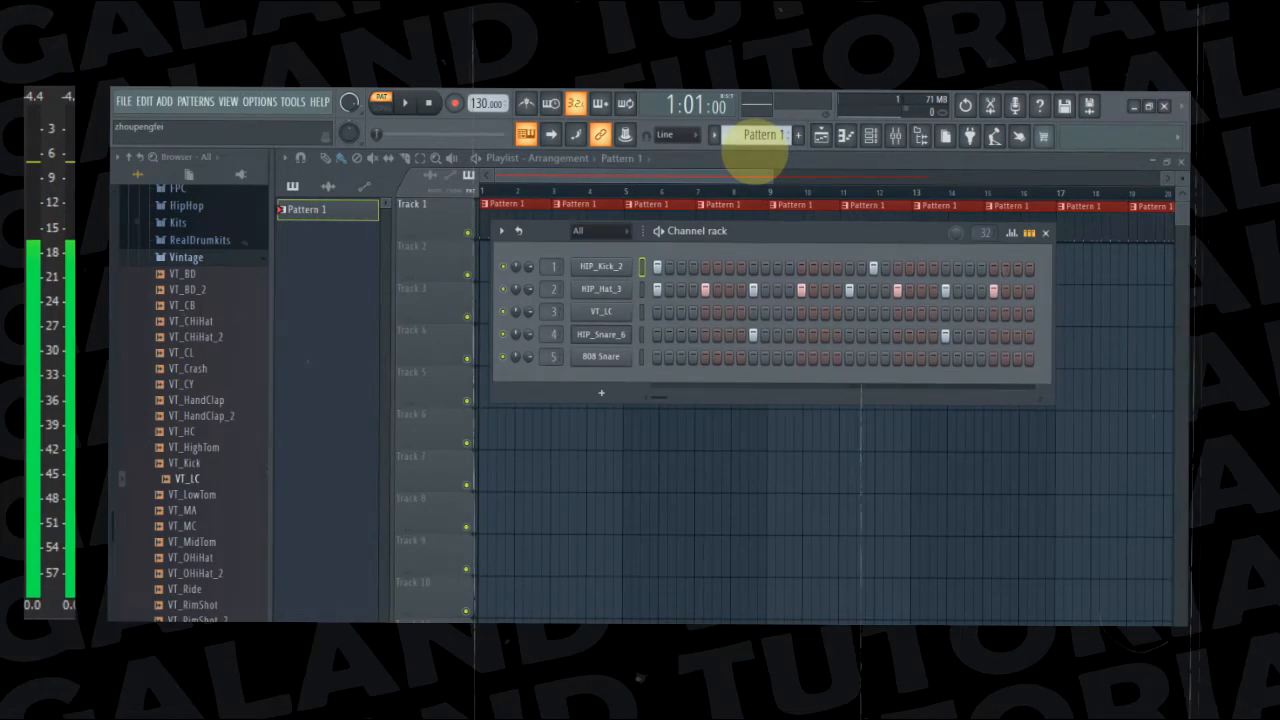
click(798, 134)
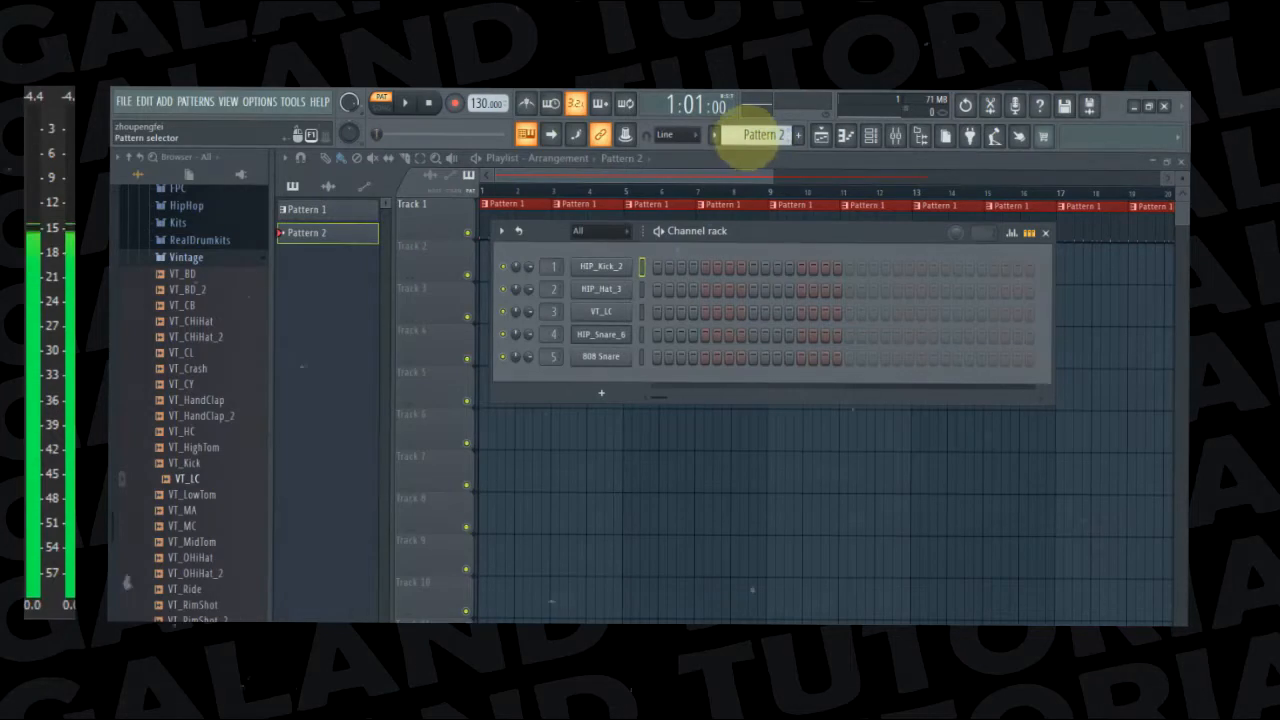
drag(757, 134, 757, 150)
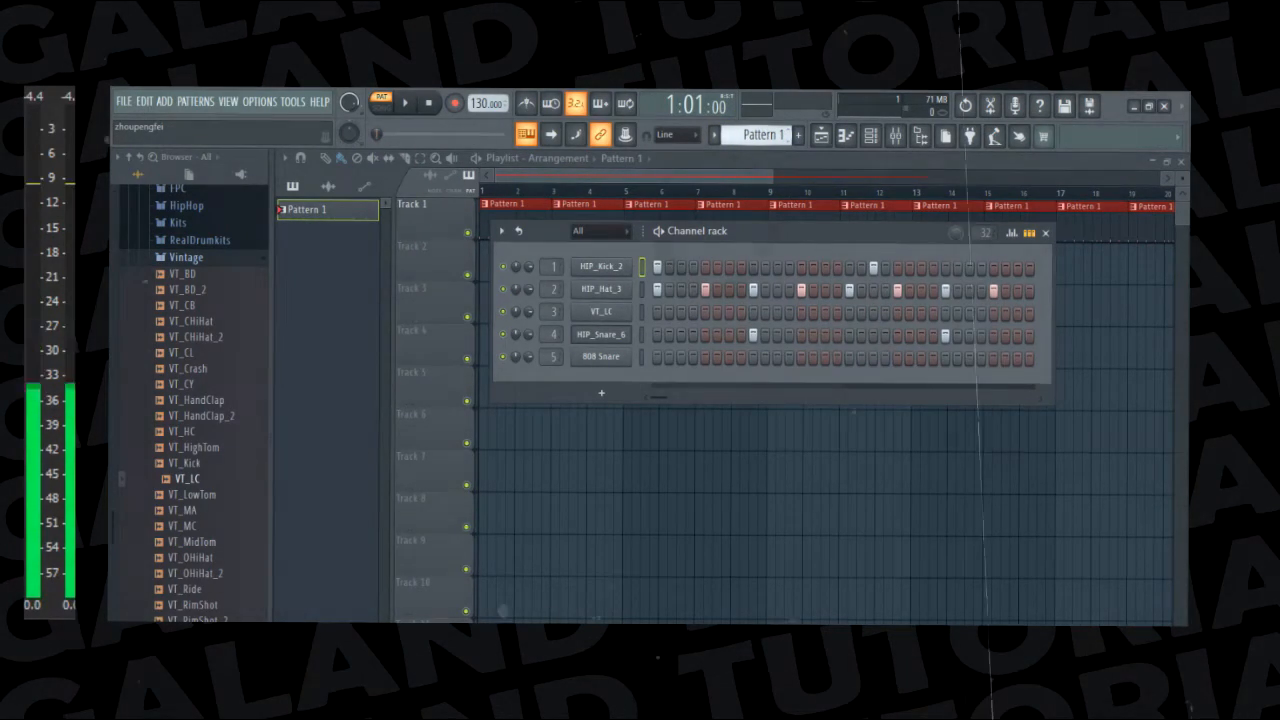
key(F4)
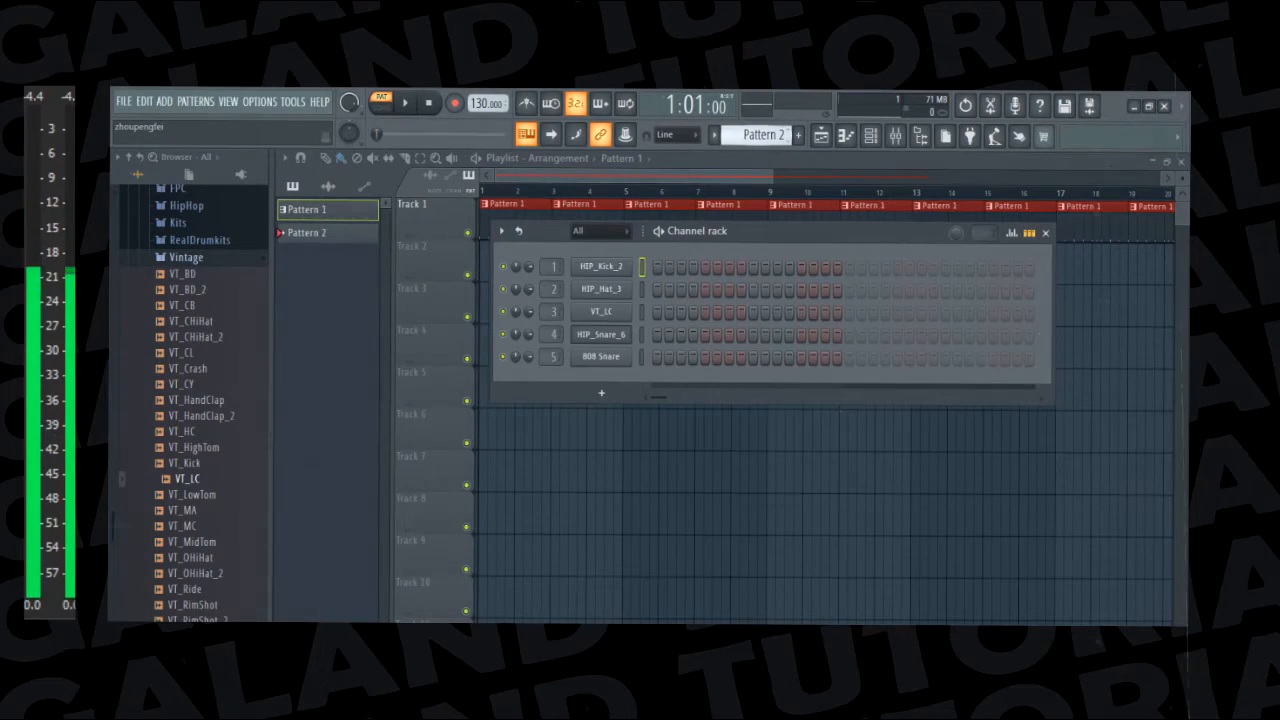
drag(765, 141, 765, 137)
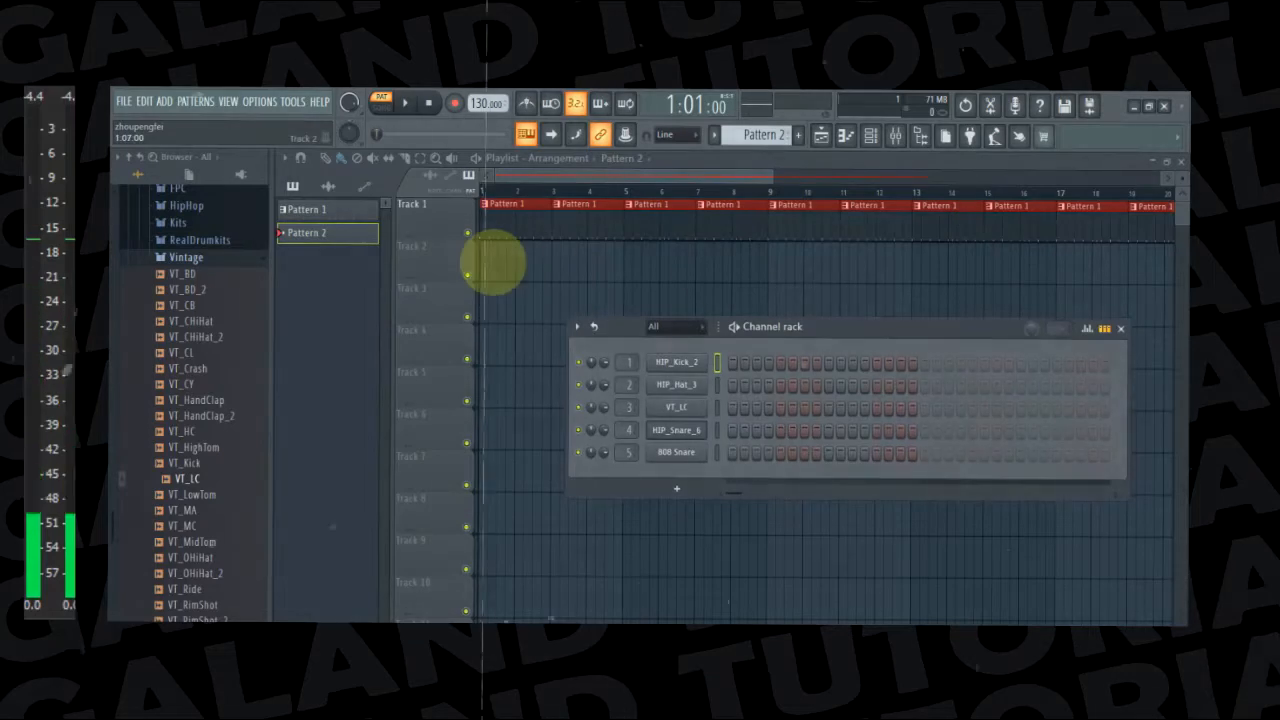
click(490, 247)
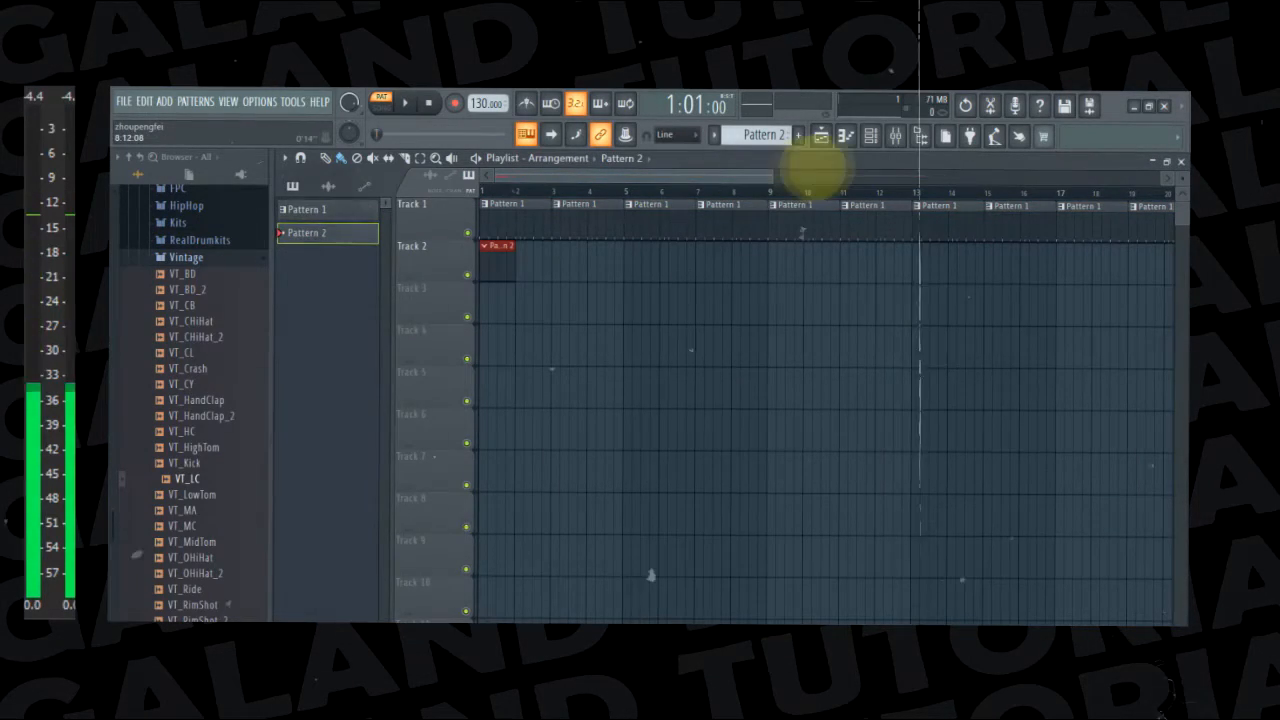
Show the channel rack over the playlist and add an FL Keys instrument channel to it
click(869, 135)
drag(830, 326, 800, 264)
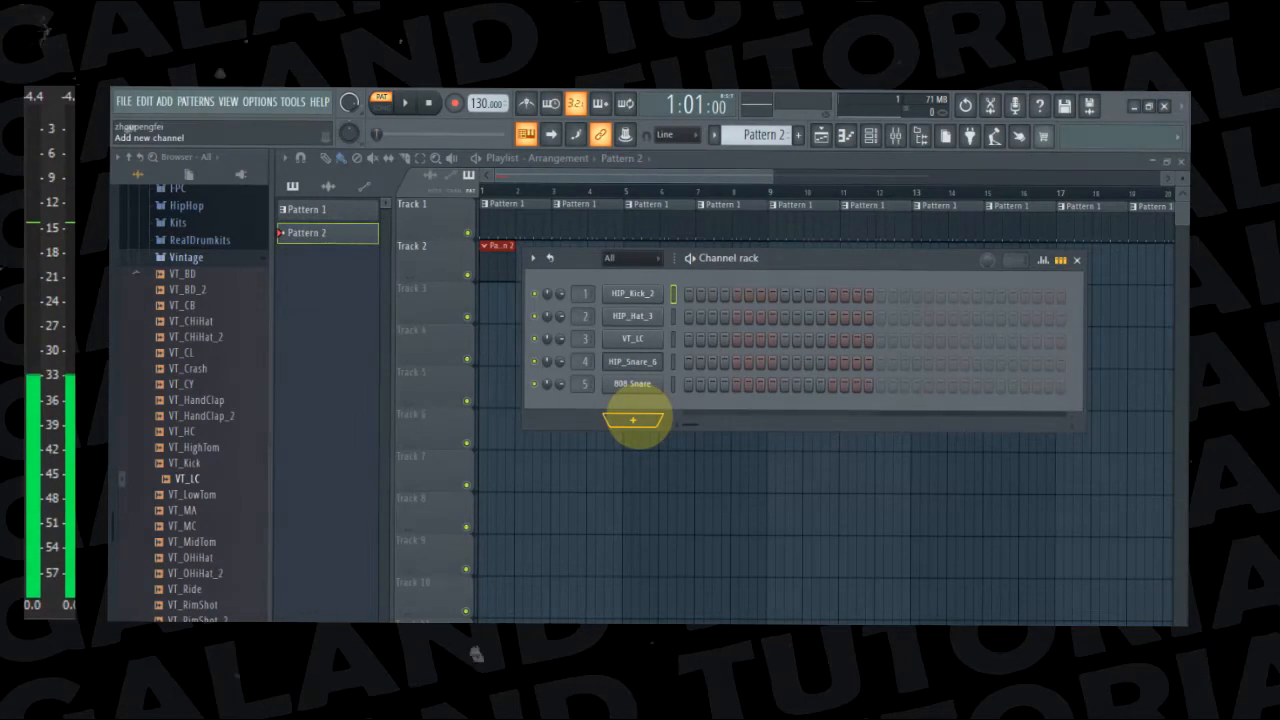
click(640, 418)
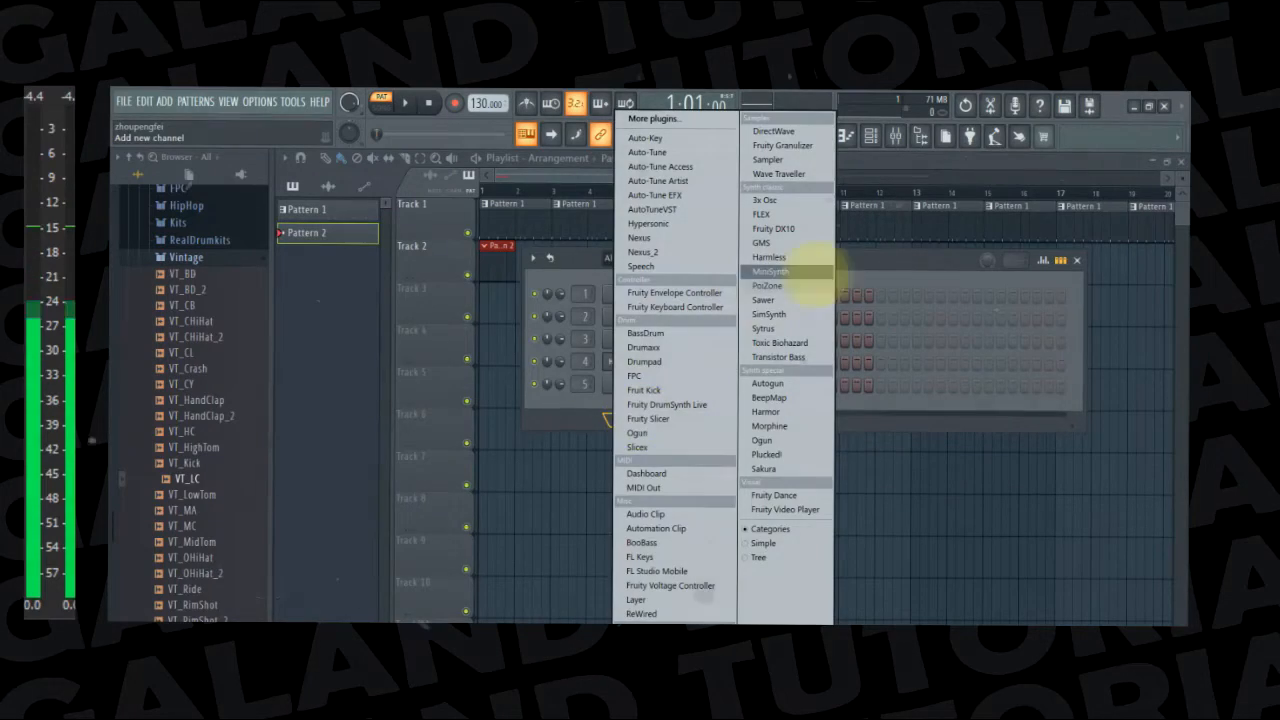
click(876, 260)
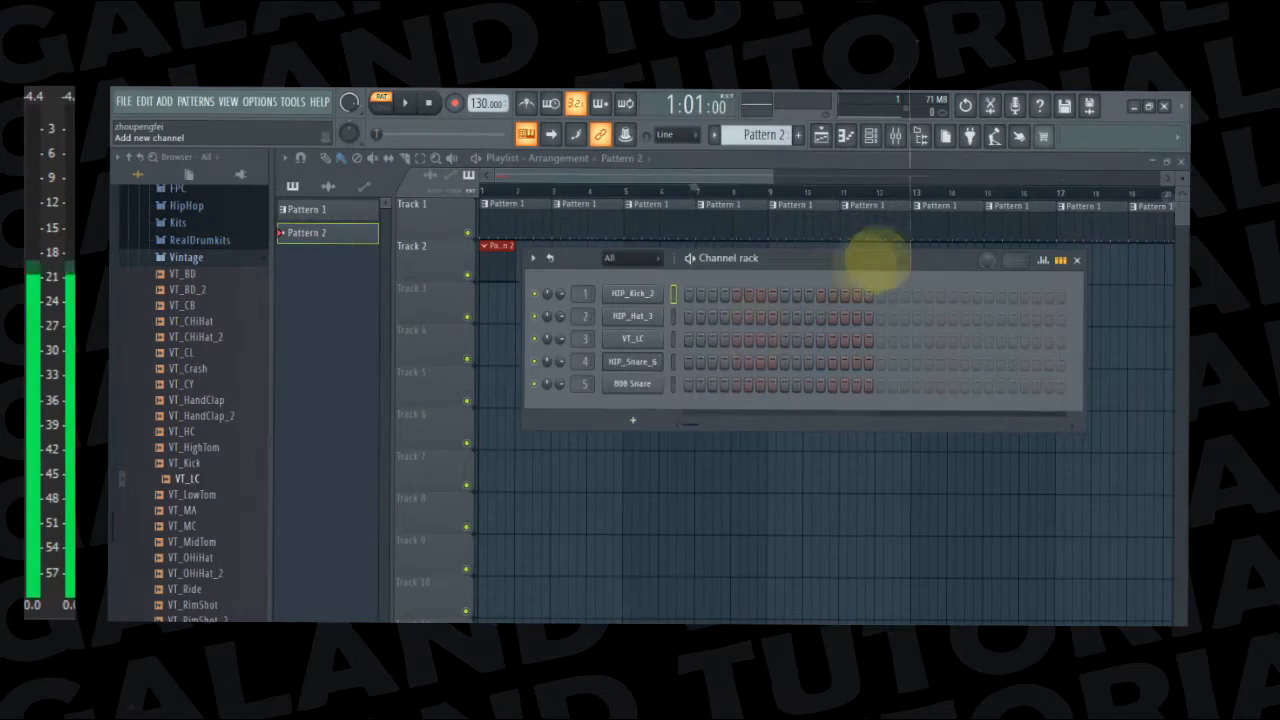
click(633, 420)
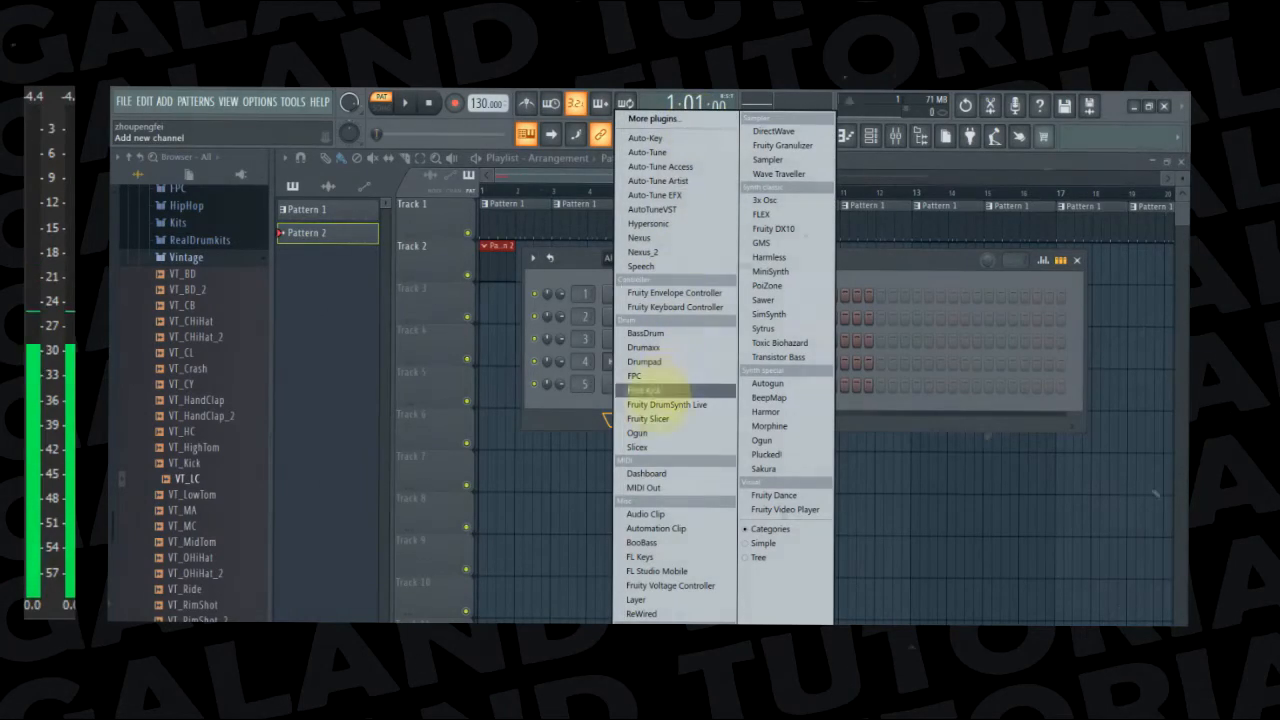
click(668, 557)
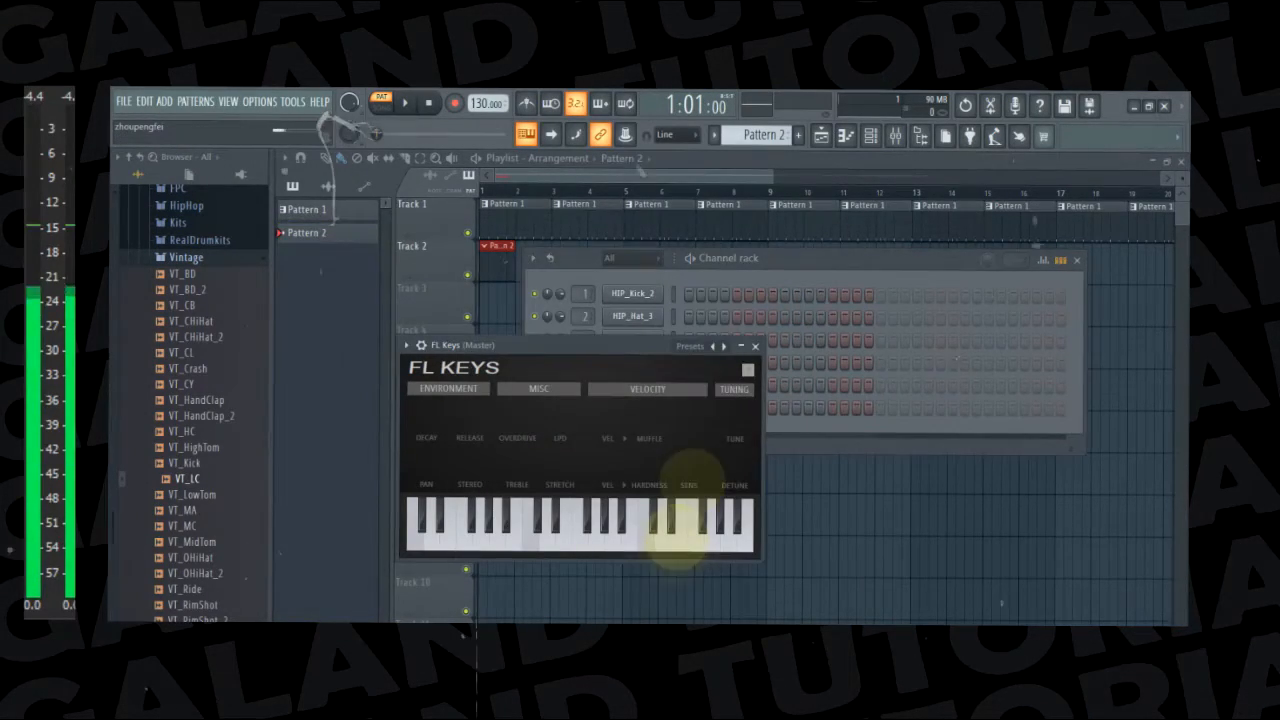
Bring the channel rack in front of the instrument window and route the FL Keys channel to mixer track 6
click(821, 260)
drag(822, 260, 831, 261)
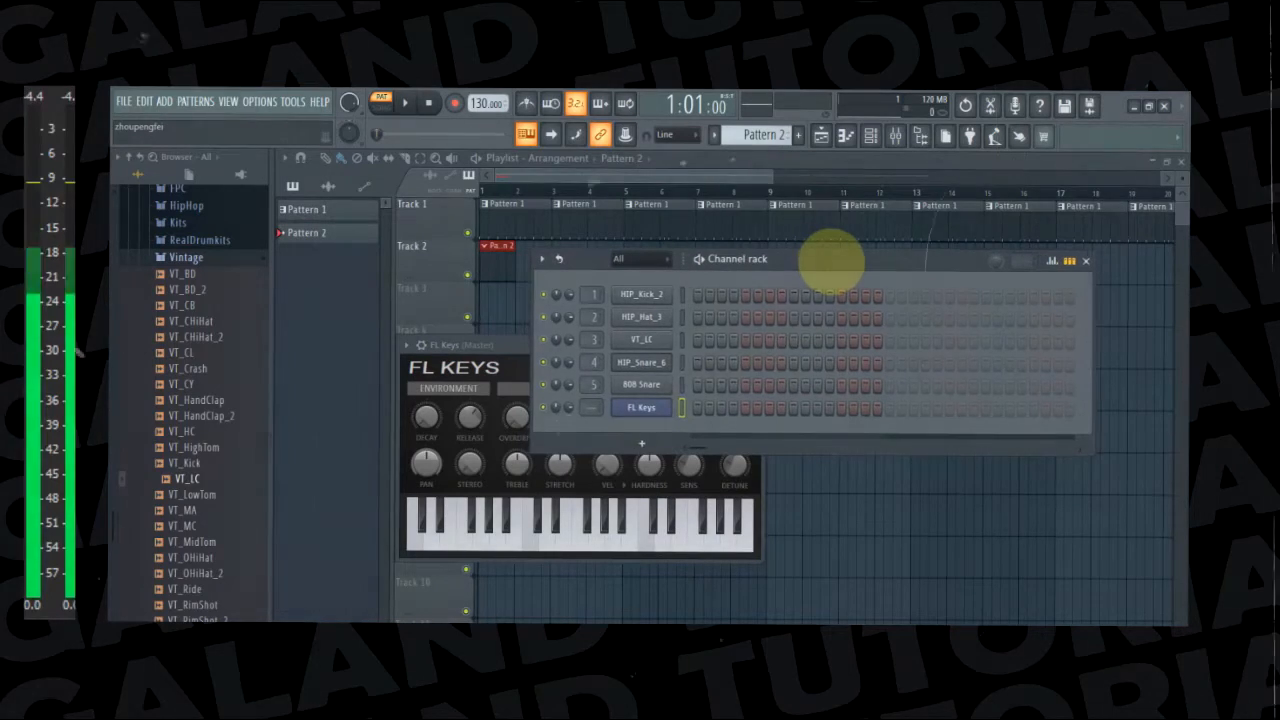
drag(594, 406, 594, 392)
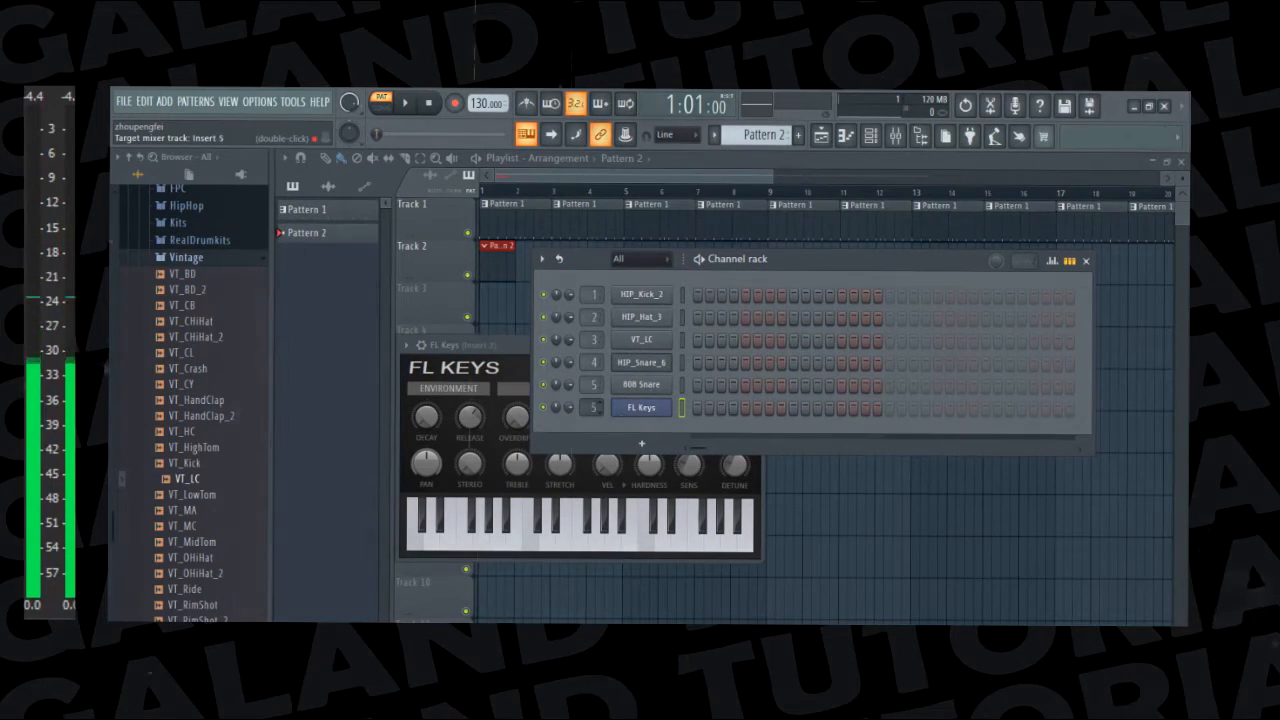
drag(840, 258, 838, 258)
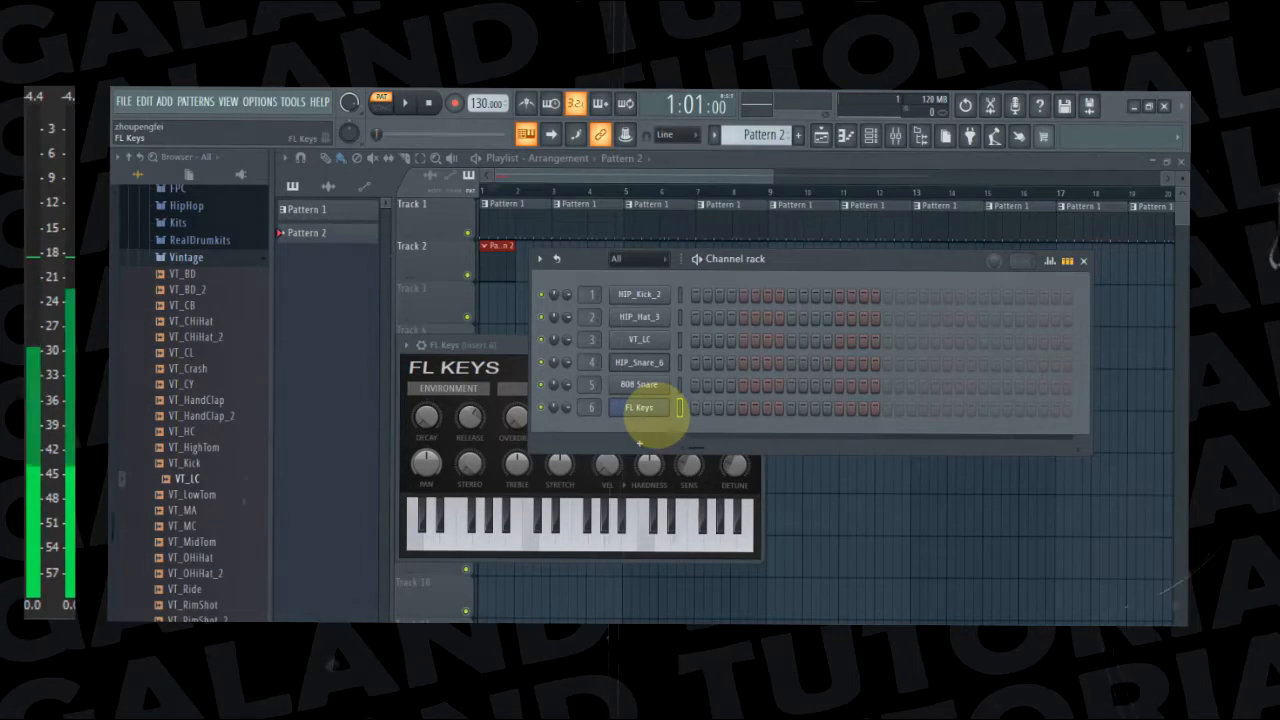
Check the FL Keys instrument window and open the piano roll for the FL Keys channel
click(640, 409)
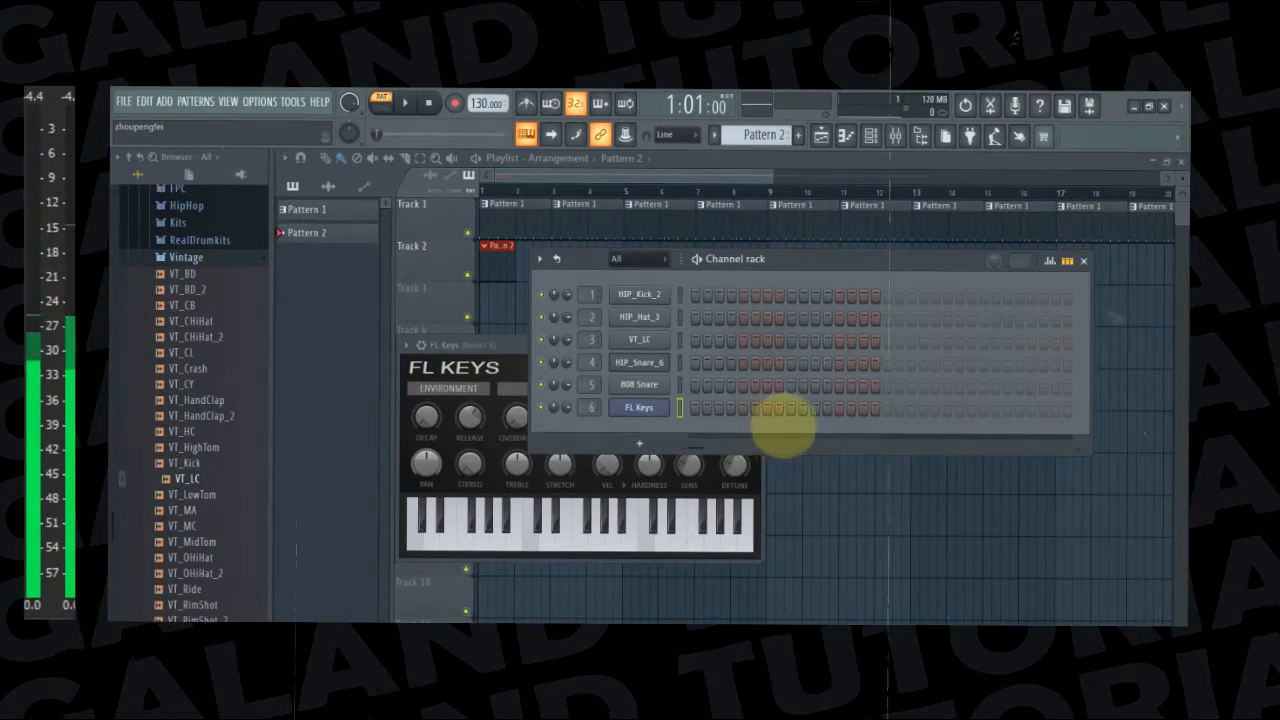
click(638, 408)
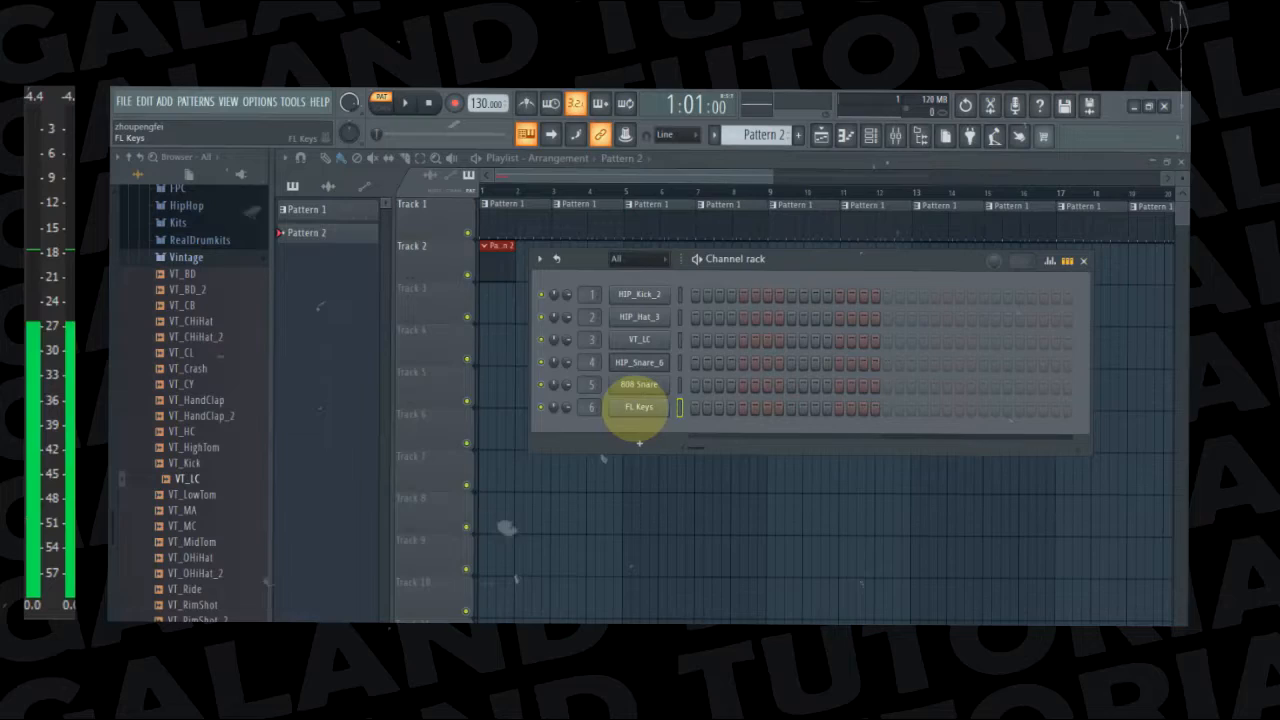
click(638, 408)
click(782, 268)
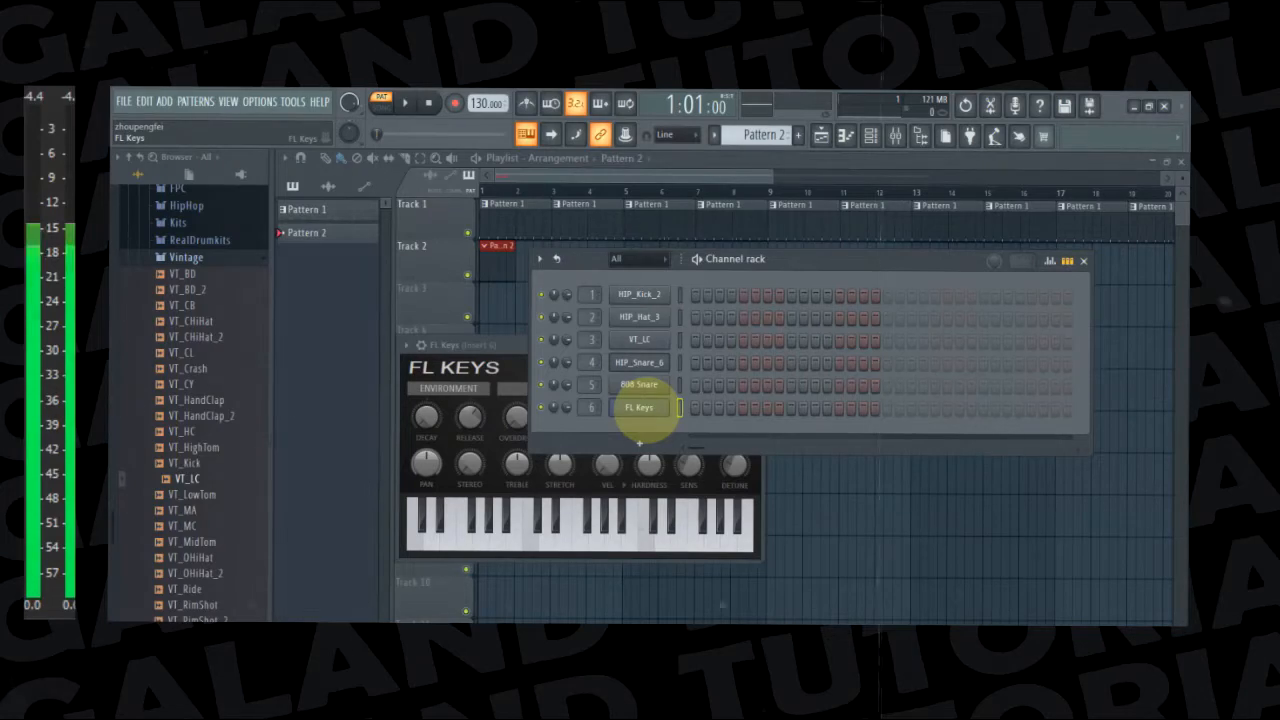
right_click(638, 408)
click(712, 410)
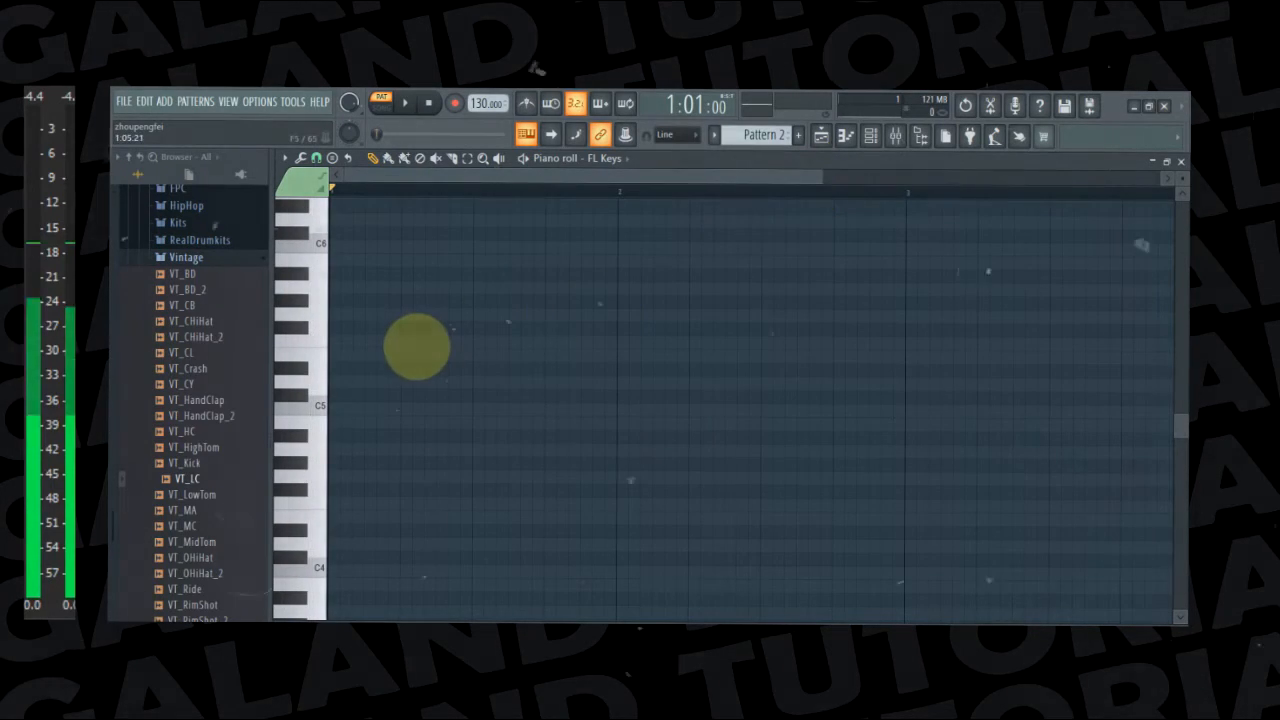
Audition the C4 key and the notes C, E and G with the FL Keys sound in the piano roll
scroll(427, 347, down, 2)
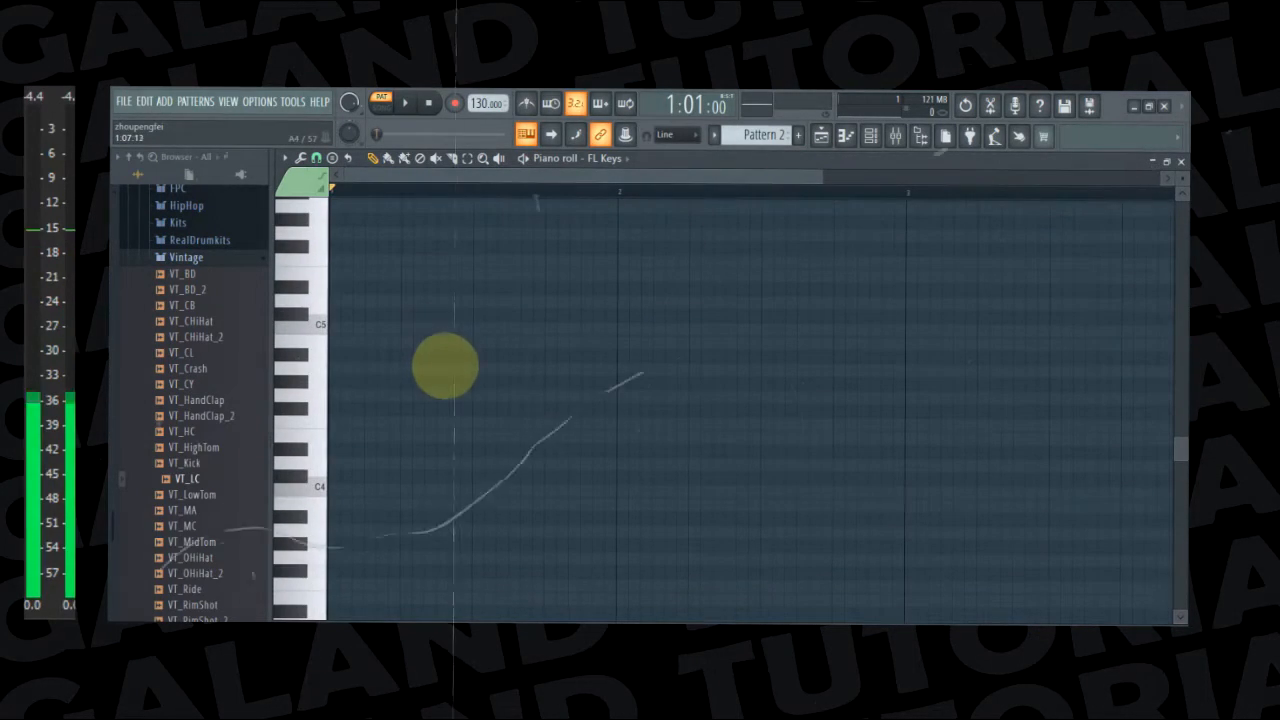
scroll(443, 367, down, 1)
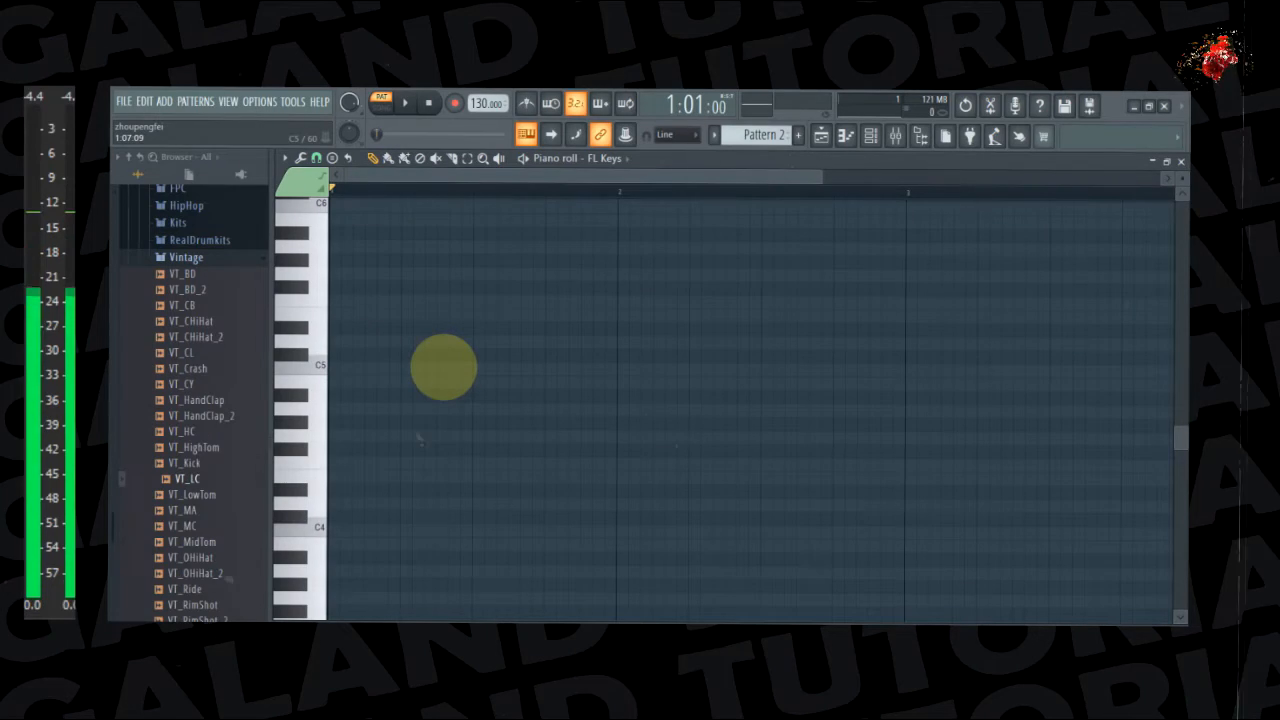
scroll(443, 367, up, 3)
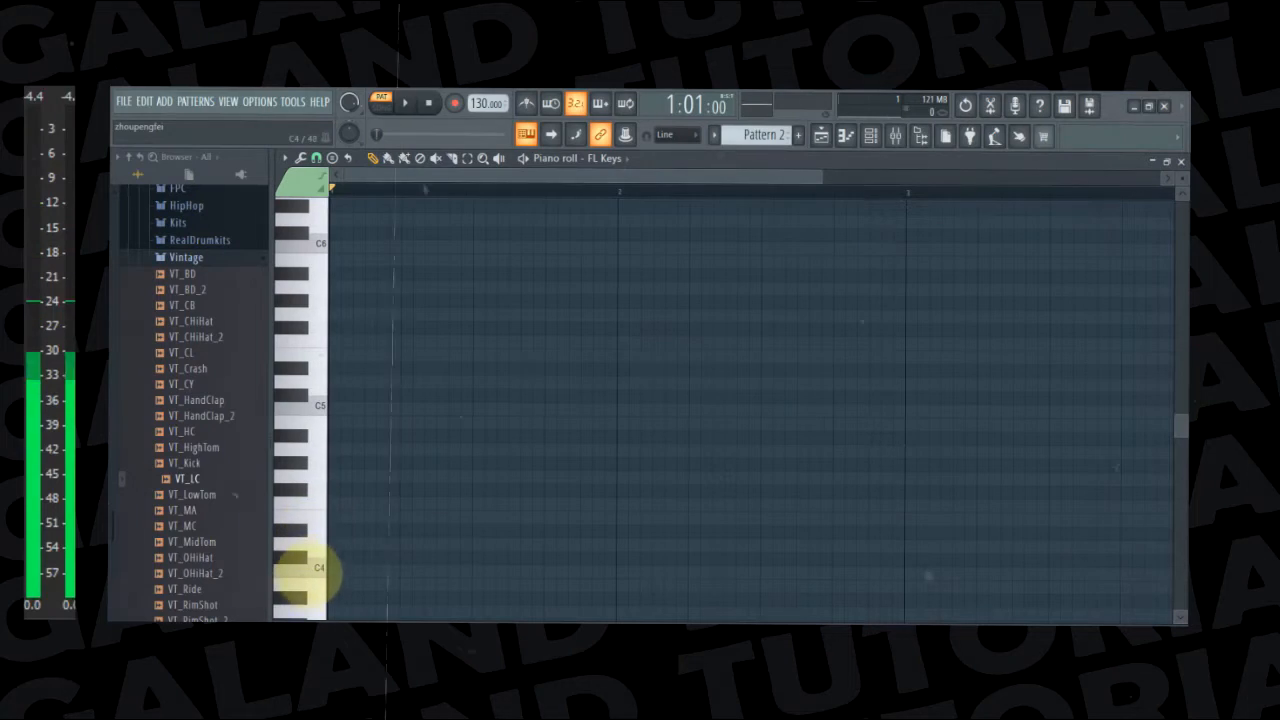
click(318, 567)
key(z)
key(c)
key(b)
key(z)
key(c)
key(b)
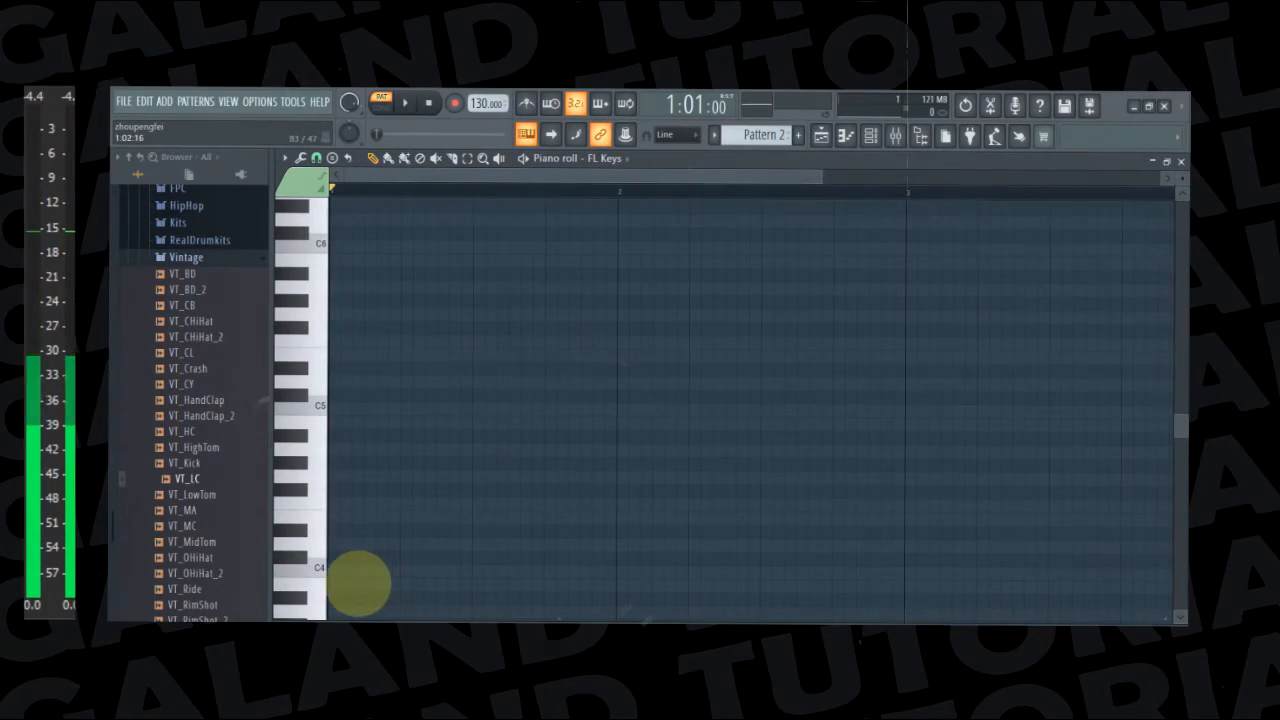
click(316, 567)
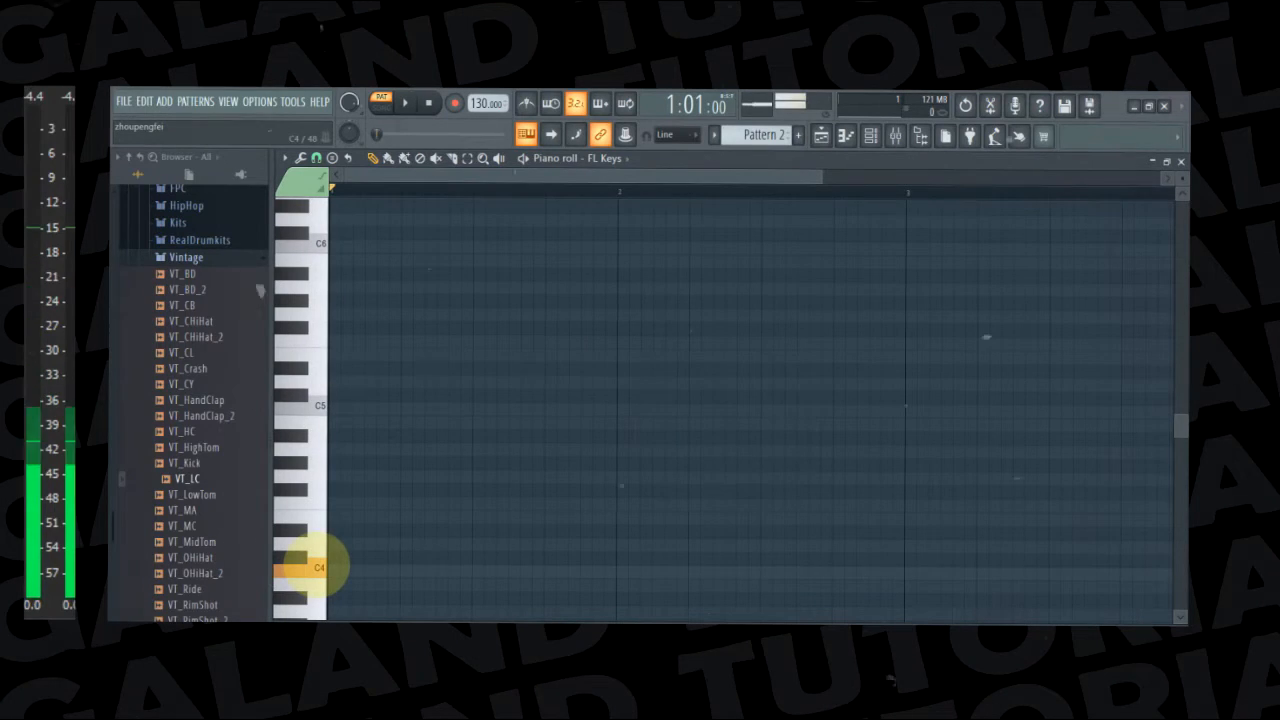
scroll(320, 555, down, 3)
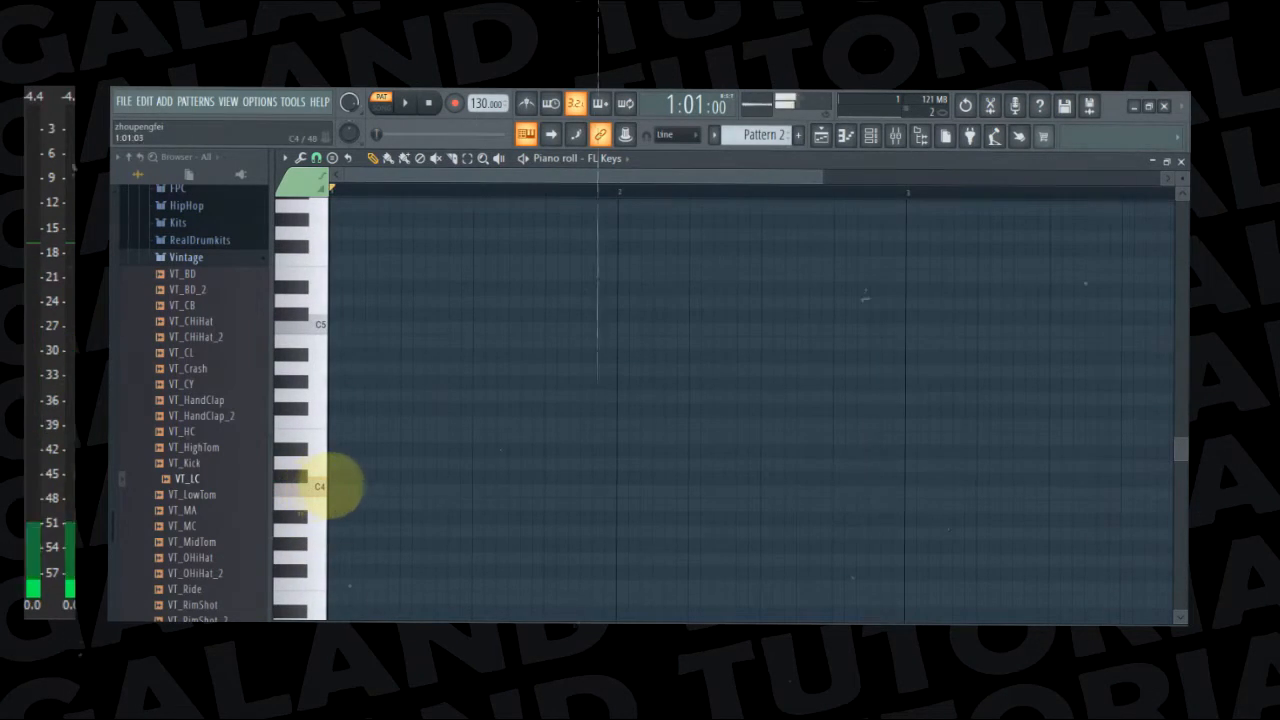
Place a C4 note at the start of bar 1, lengthen it to four steps, and audition the C, E and G keys
click(336, 488)
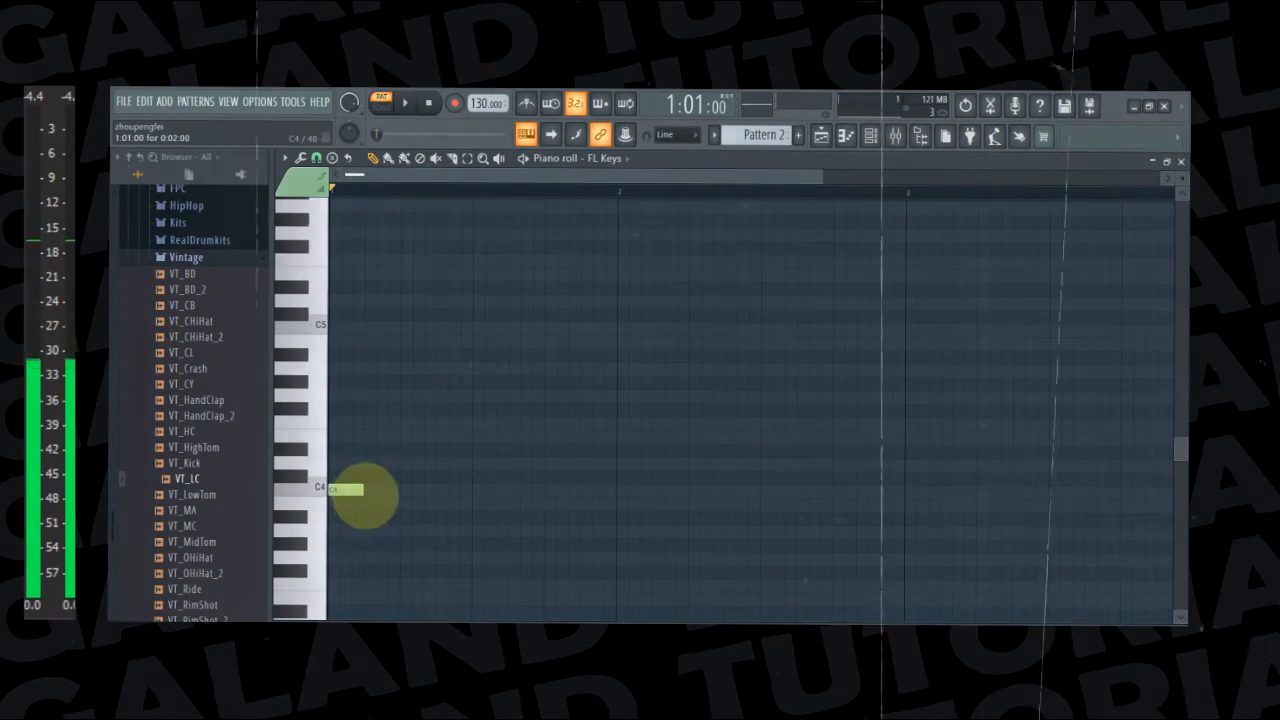
drag(363, 490, 402, 490)
key(z)
key(c)
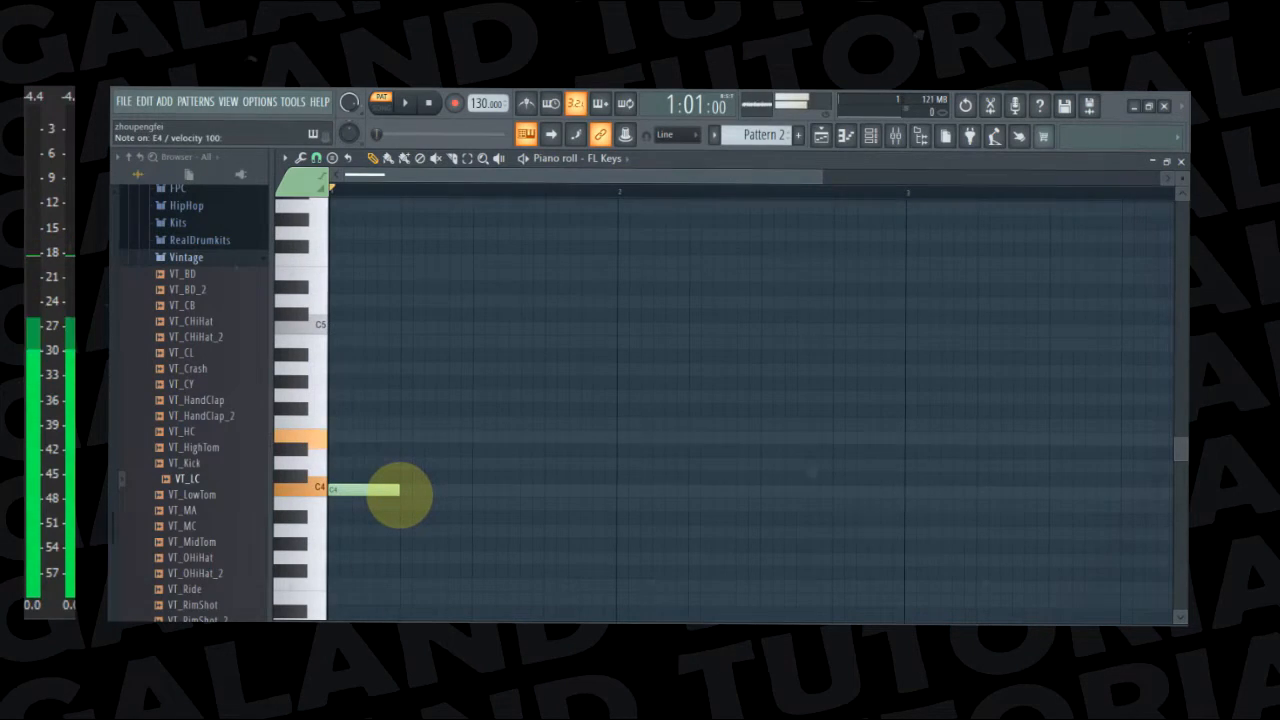
click(388, 493)
key(c)
key(b)
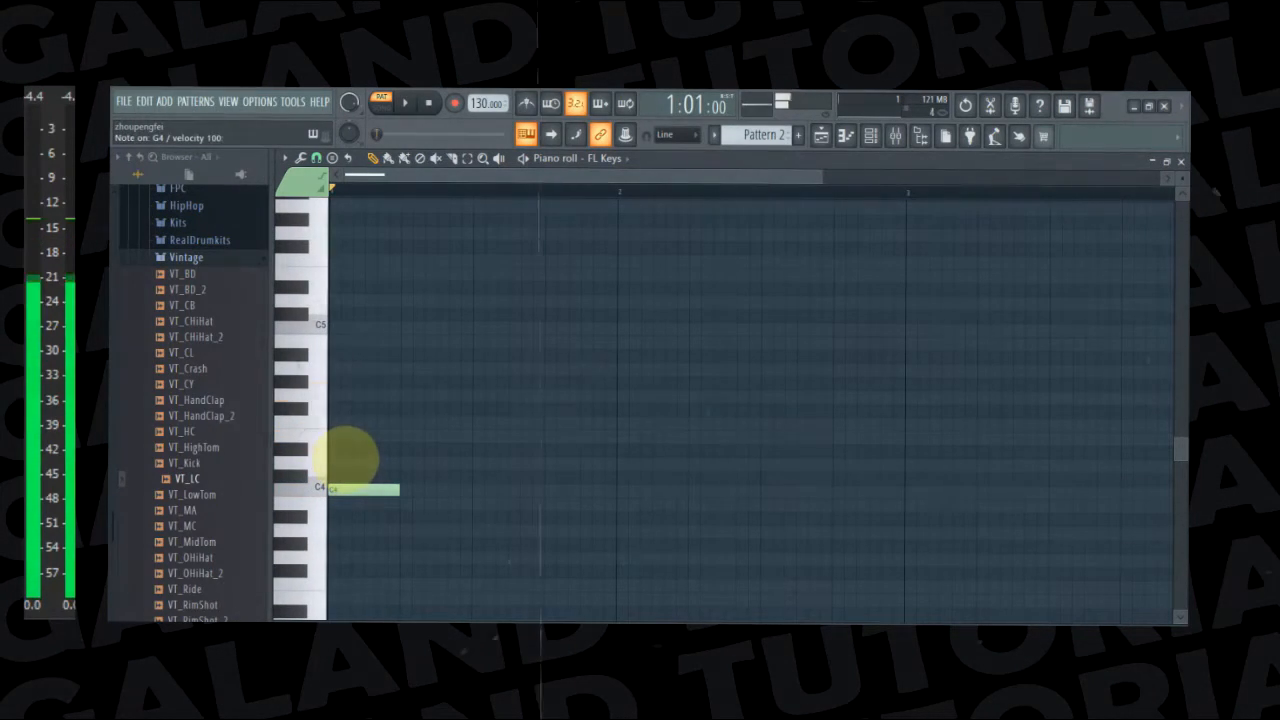
Add E4 and G4 notes above the C4 note at the same position and length, and play the chord back
key(z)
key(c)
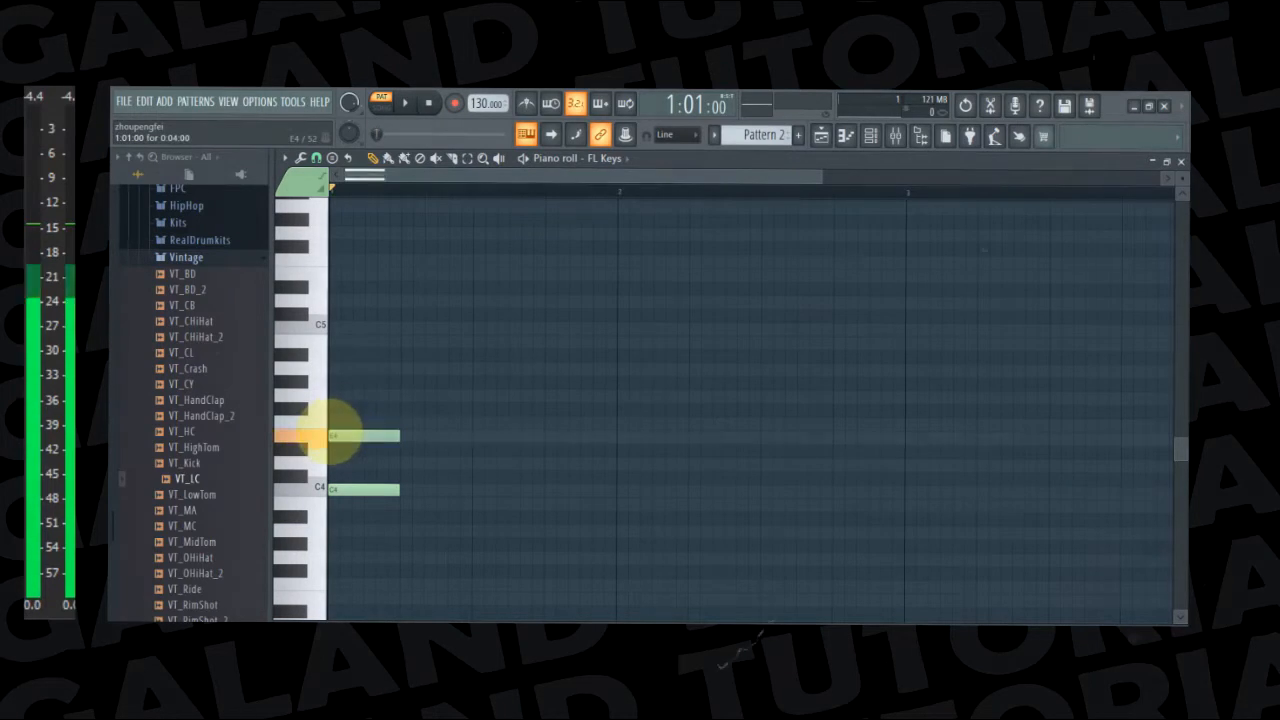
click(340, 382)
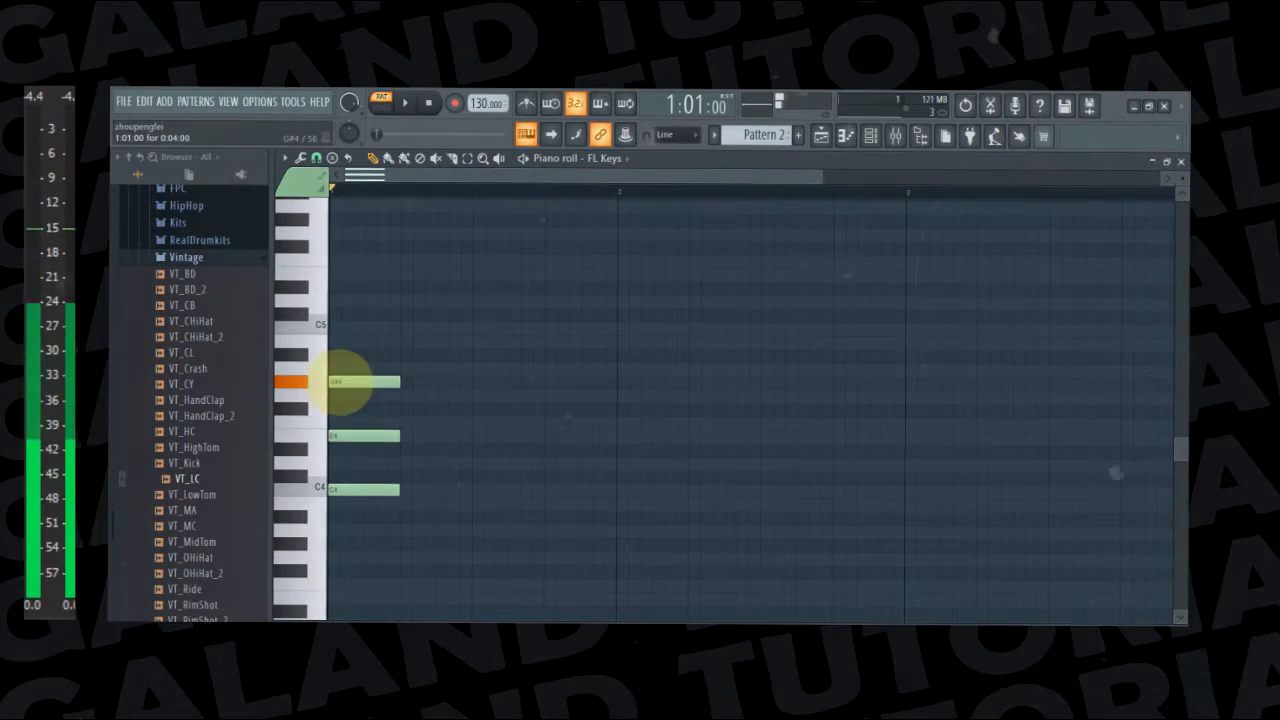
drag(340, 382, 342, 395)
key(space)
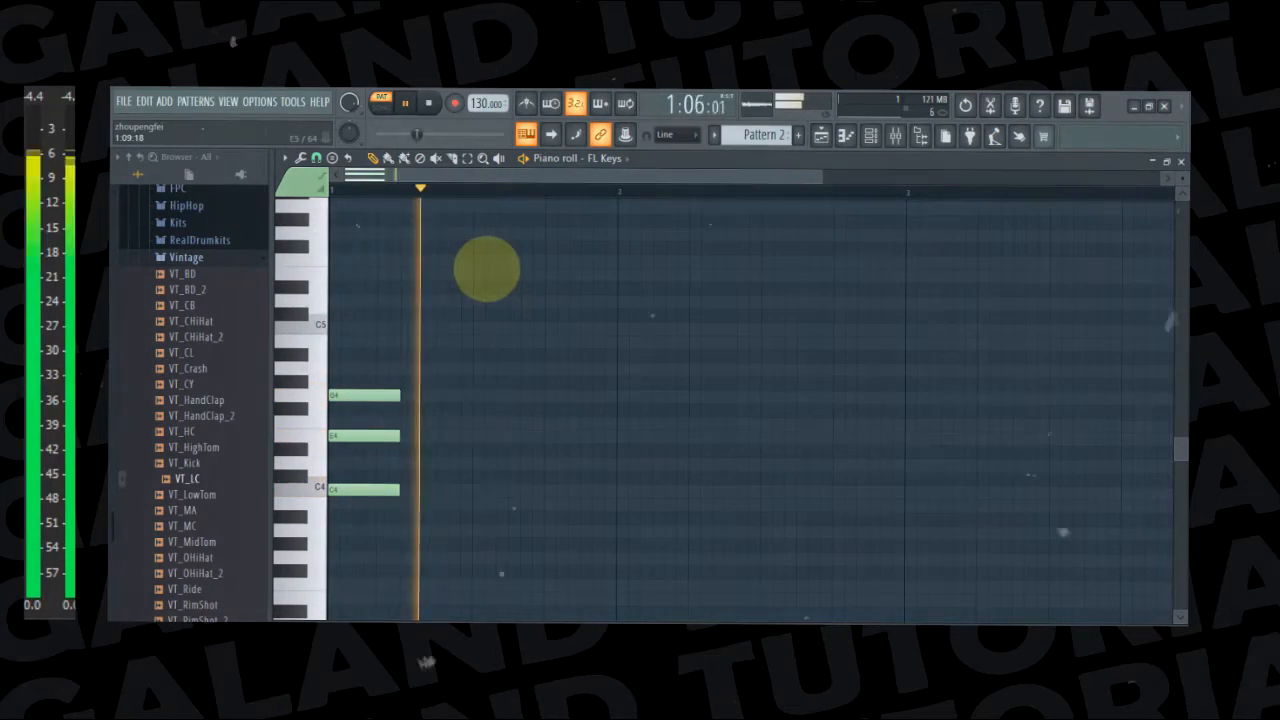
key(space)
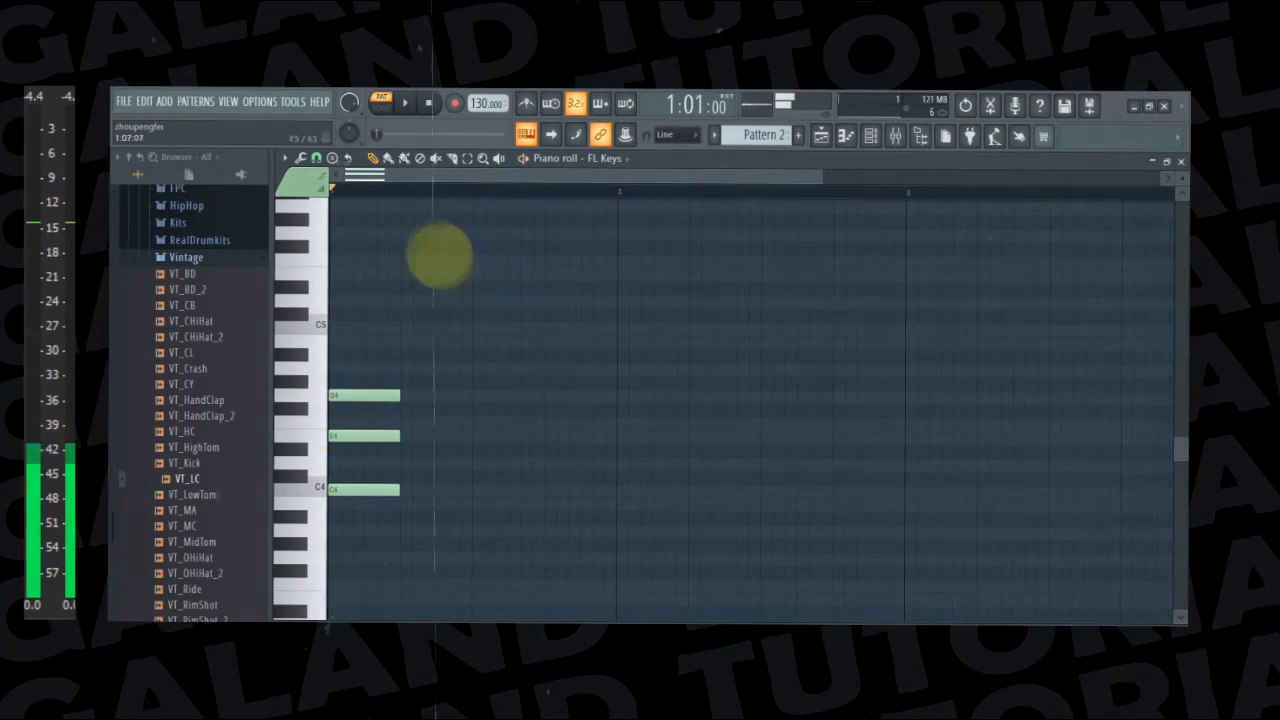
Select the three chord notes, stretch them to fill all of bar 1, and play the bar back
drag(332, 362, 440, 548)
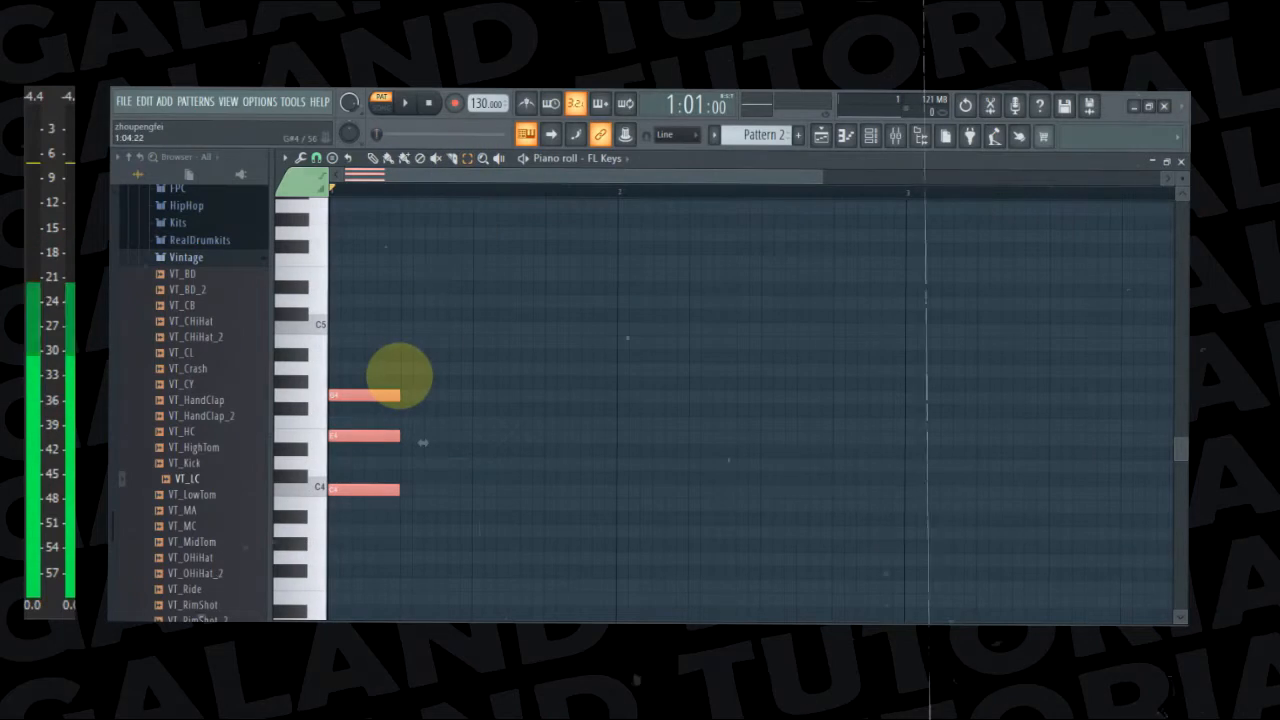
drag(352, 336, 391, 510)
drag(373, 380, 407, 530)
key(ctrl+Return)
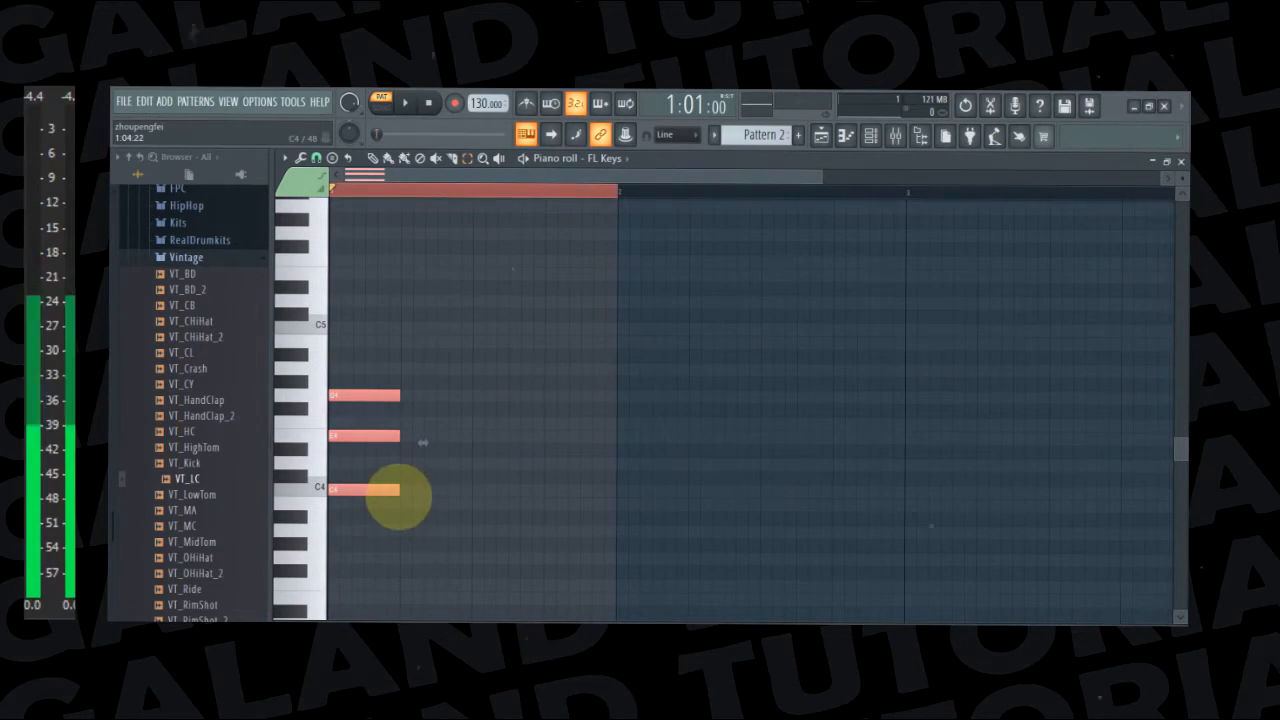
click(372, 158)
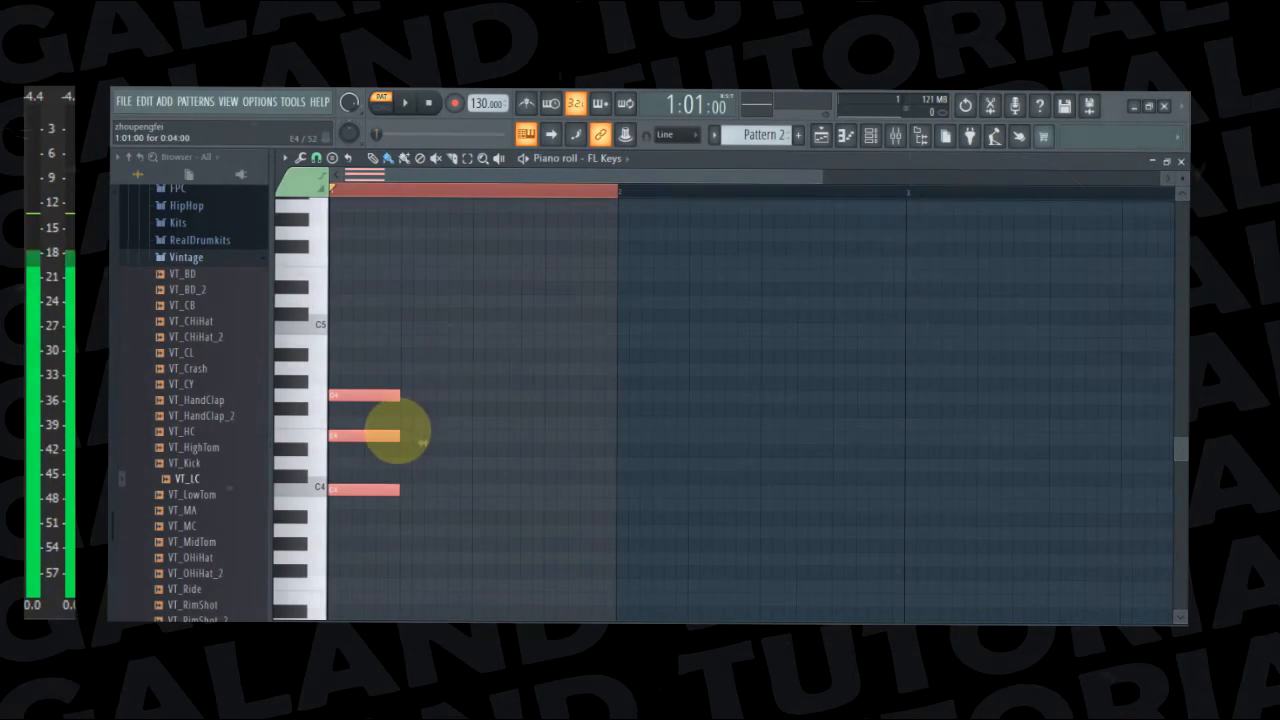
drag(423, 442, 639, 443)
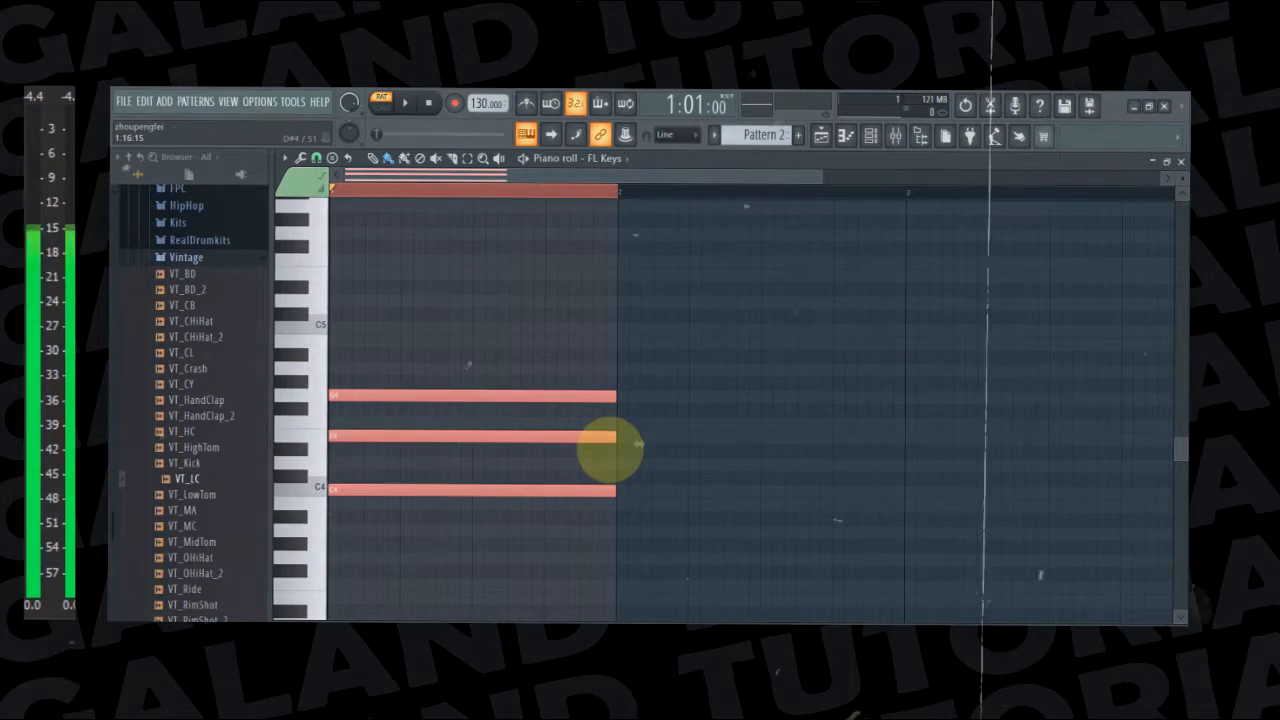
key(space)
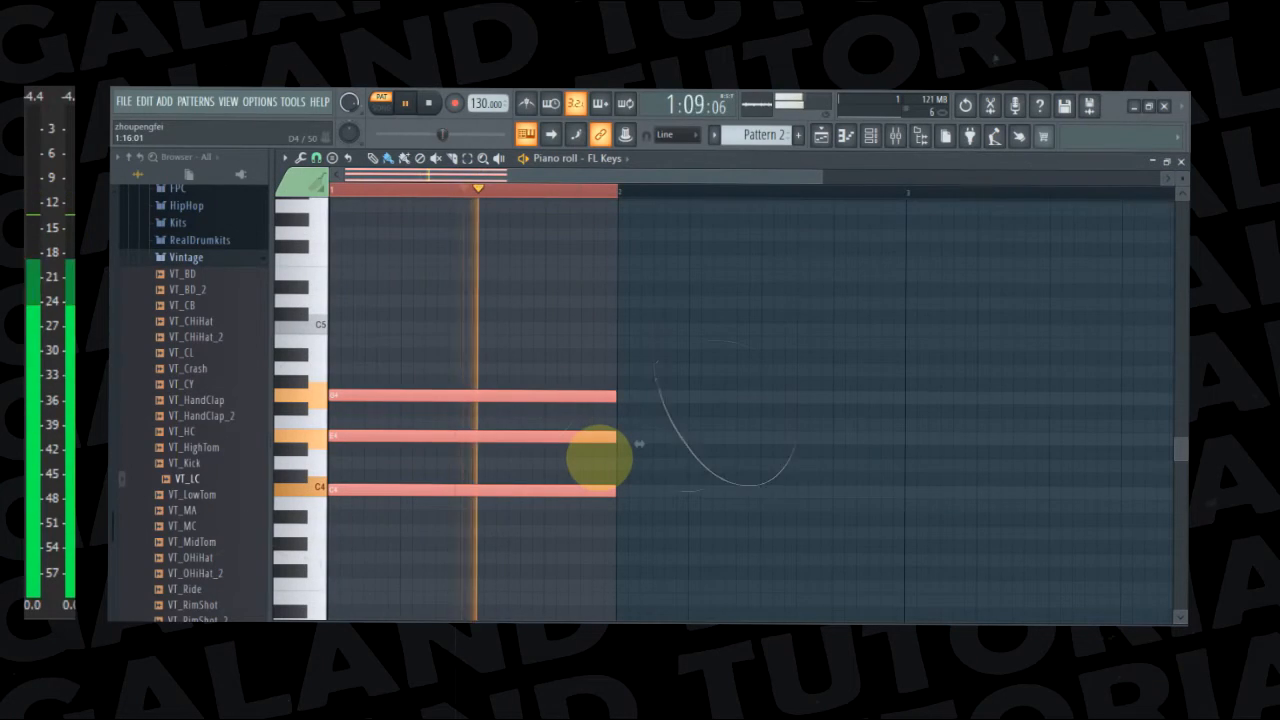
key(space)
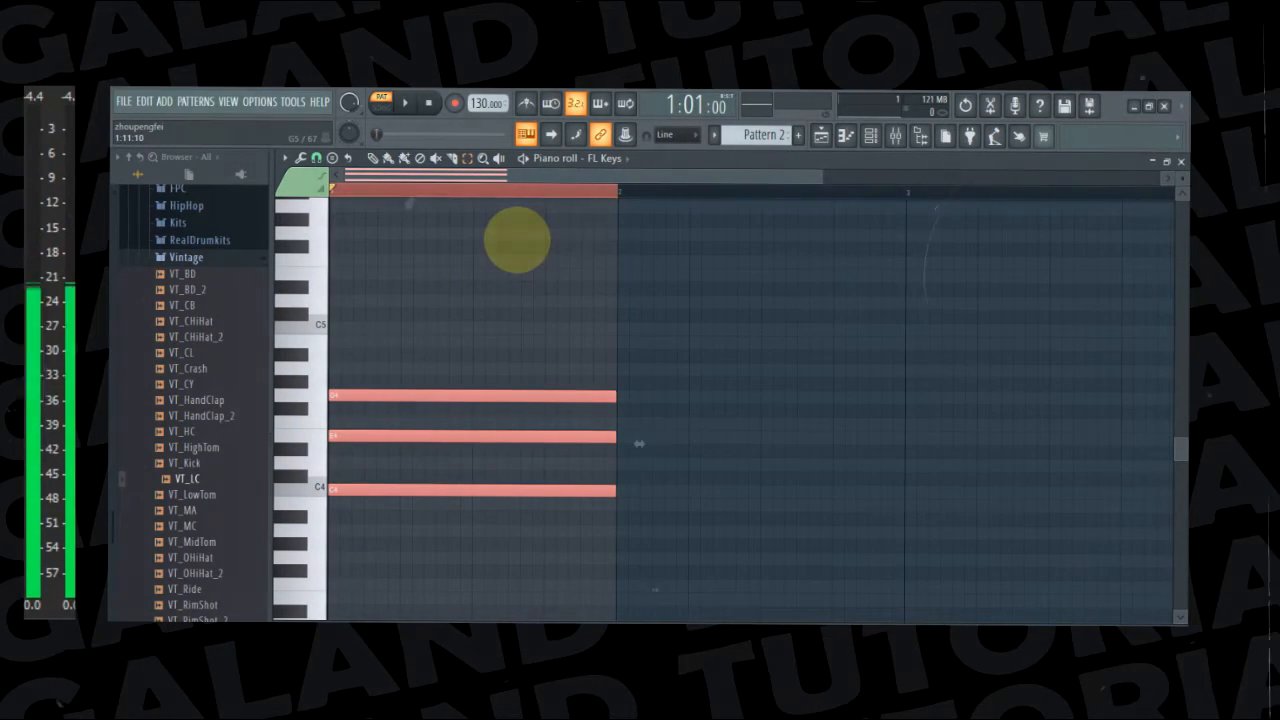
Copy the C4, E4 and G4 chord into bar 2, clear the time selection, and play both bars back
shift+click(446, 397)
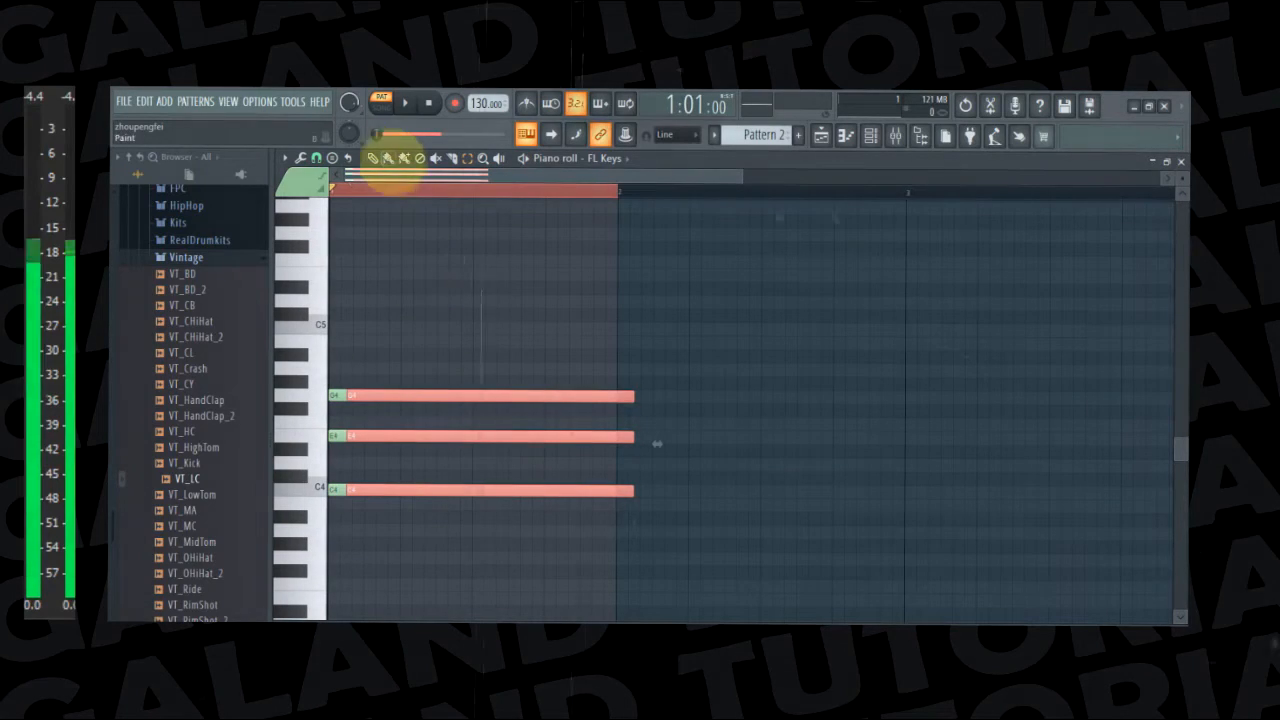
drag(400, 486, 673, 487)
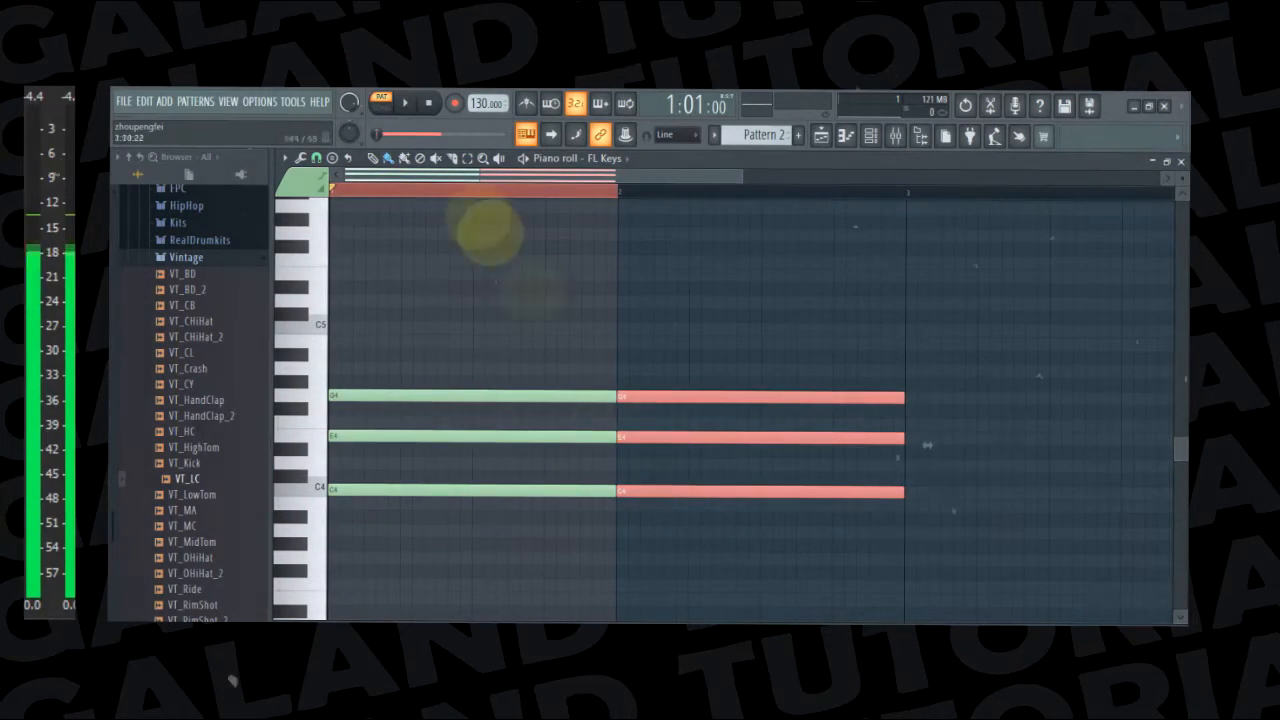
click(559, 189)
mouse_move(616, 177)
mouse_down()
mouse_move(668, 177)
mouse_move(606, 177)
mouse_up()
key(space)
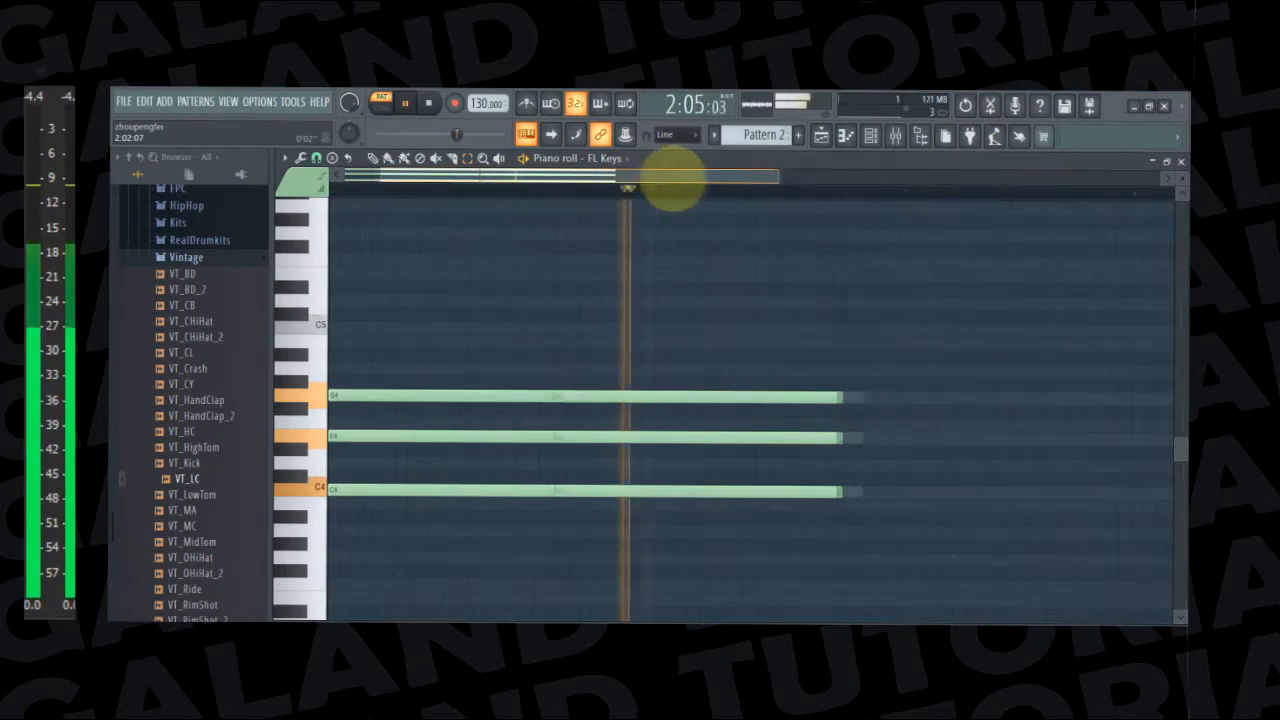
key(space)
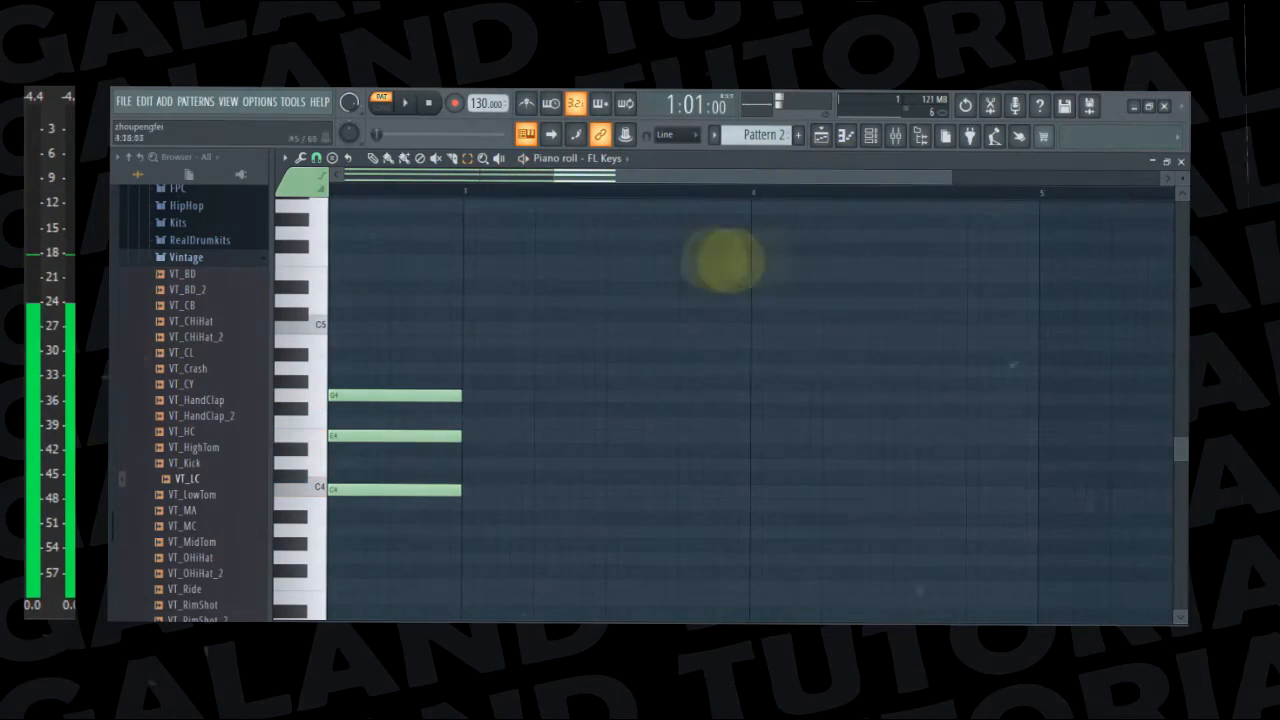
Copy the chords of bars 1 and 2 into bars 3 and 4, raised to F4, A4 and C5
drag(742, 177, 385, 155)
drag(384, 321, 837, 543)
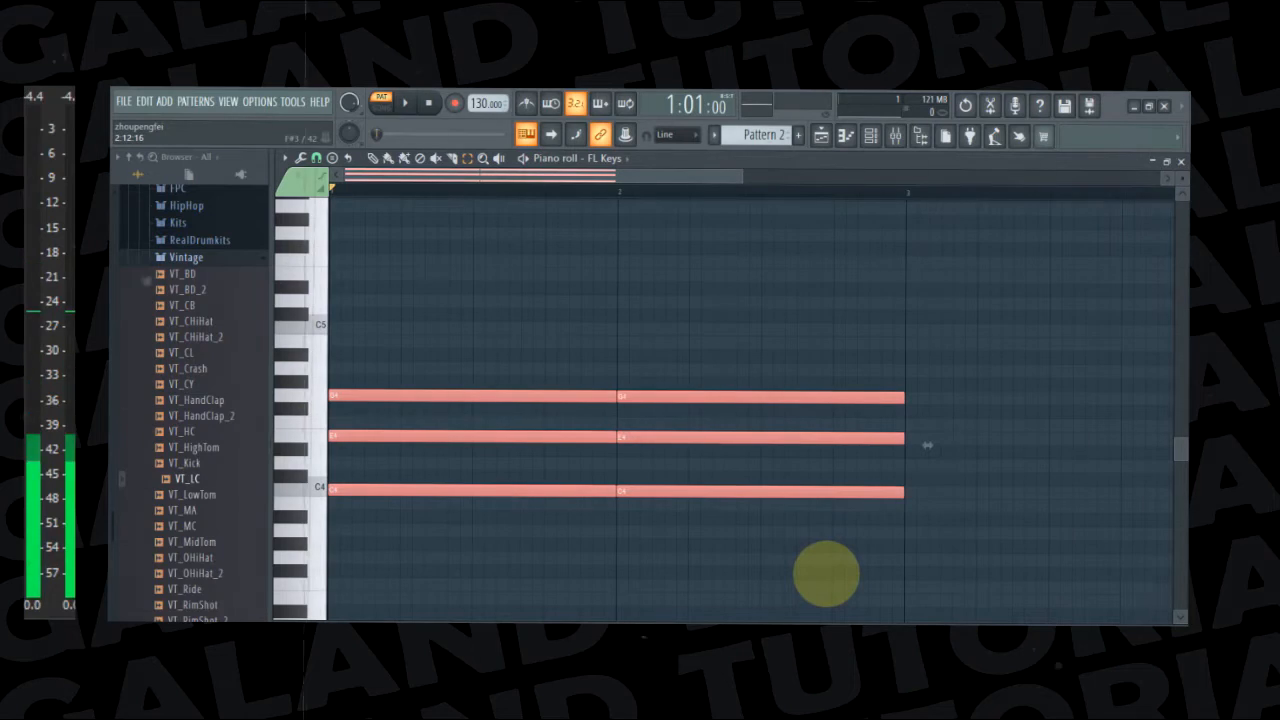
drag(510, 397, 528, 395)
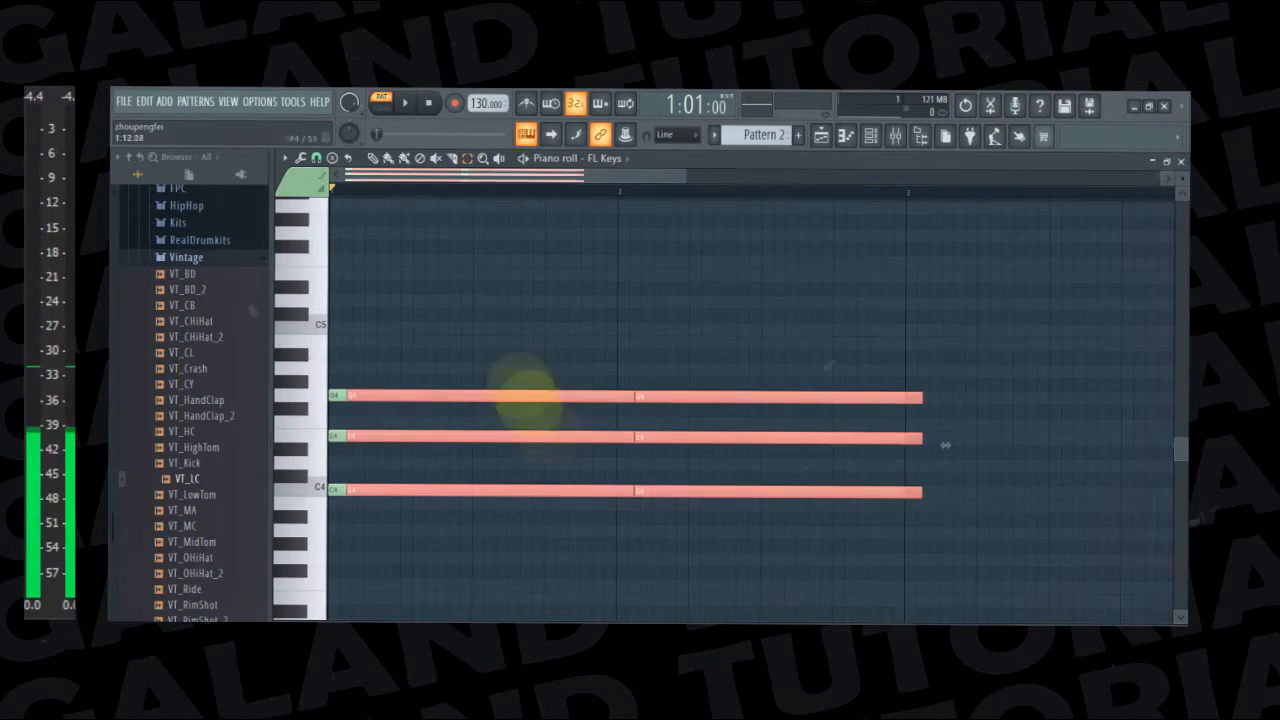
click(371, 160)
drag(386, 484, 950, 418)
drag(945, 418, 942, 418)
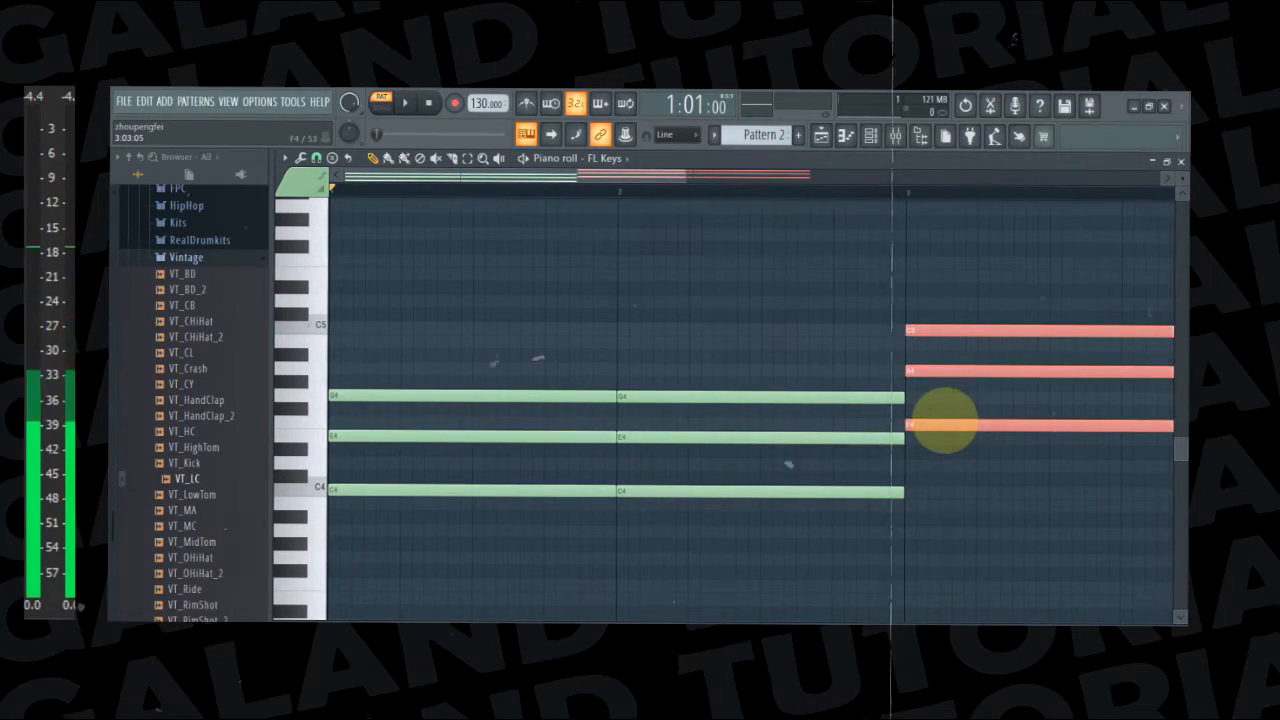
Play back the four bars of chords and audition the C4, F4 and A4 voicing for bars 3 and 4
key(space)
drag(632, 177, 914, 194)
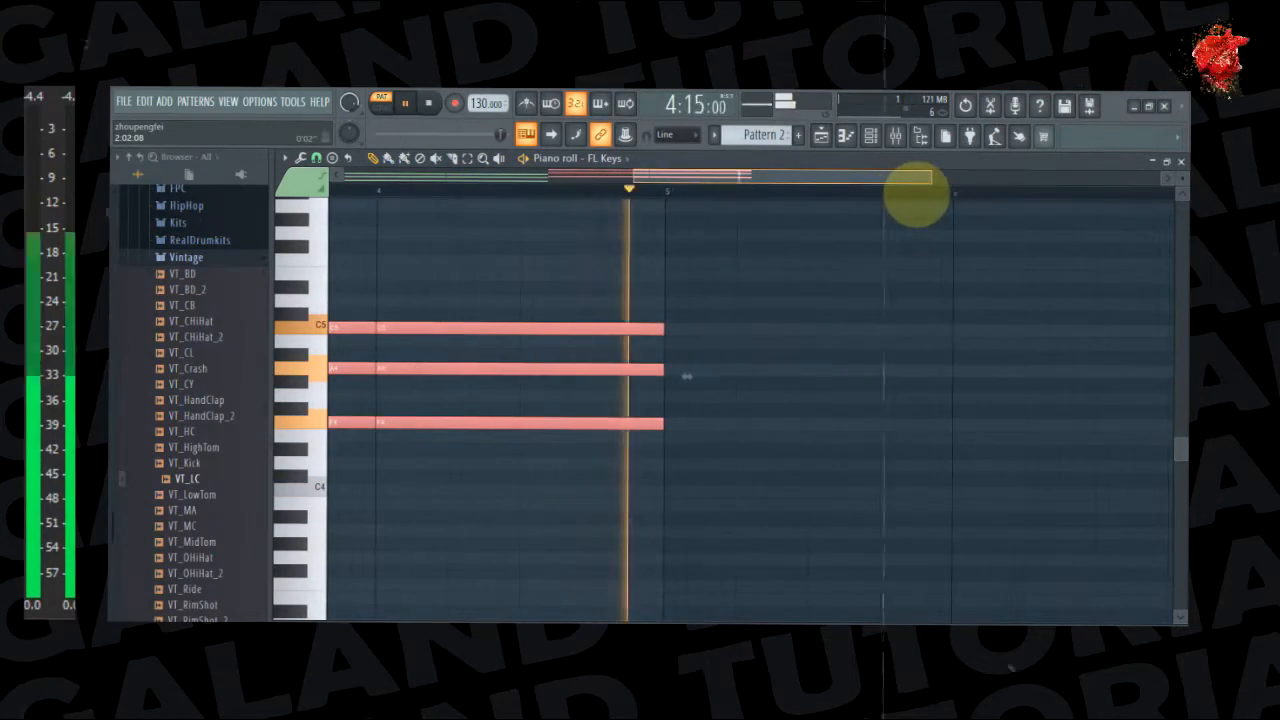
key(space)
drag(817, 178, 575, 185)
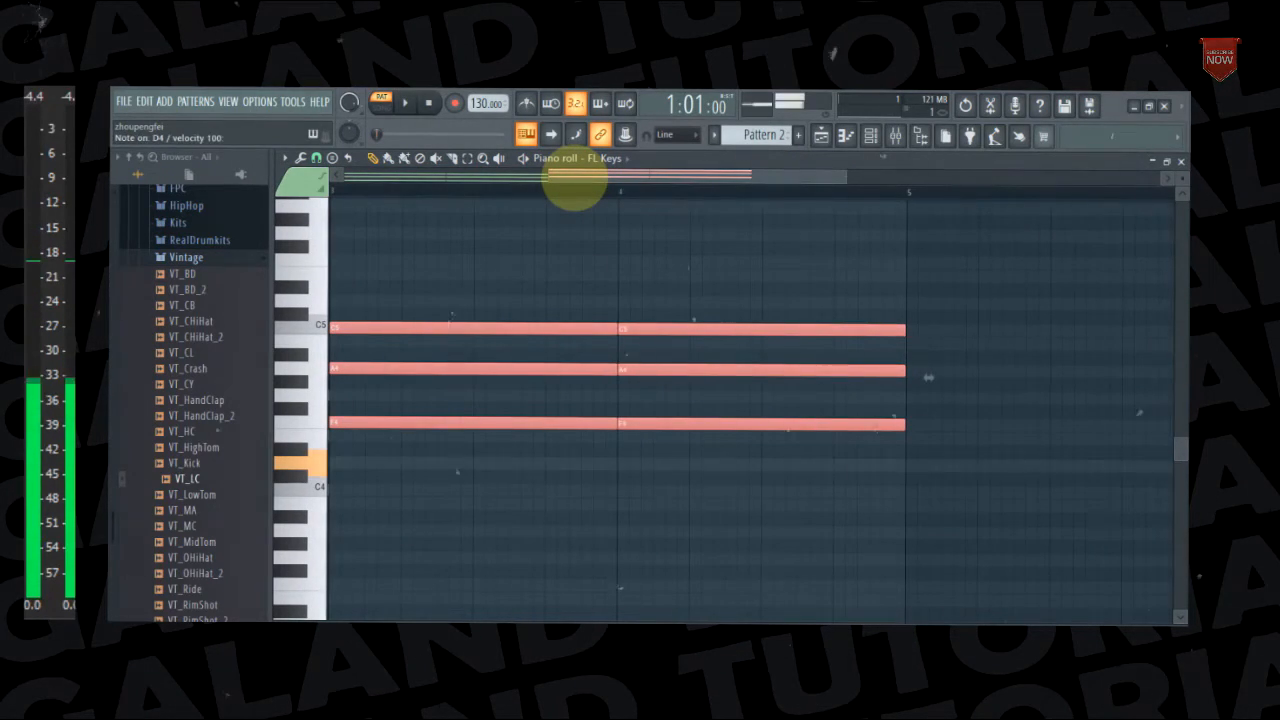
key(b)
key(m)
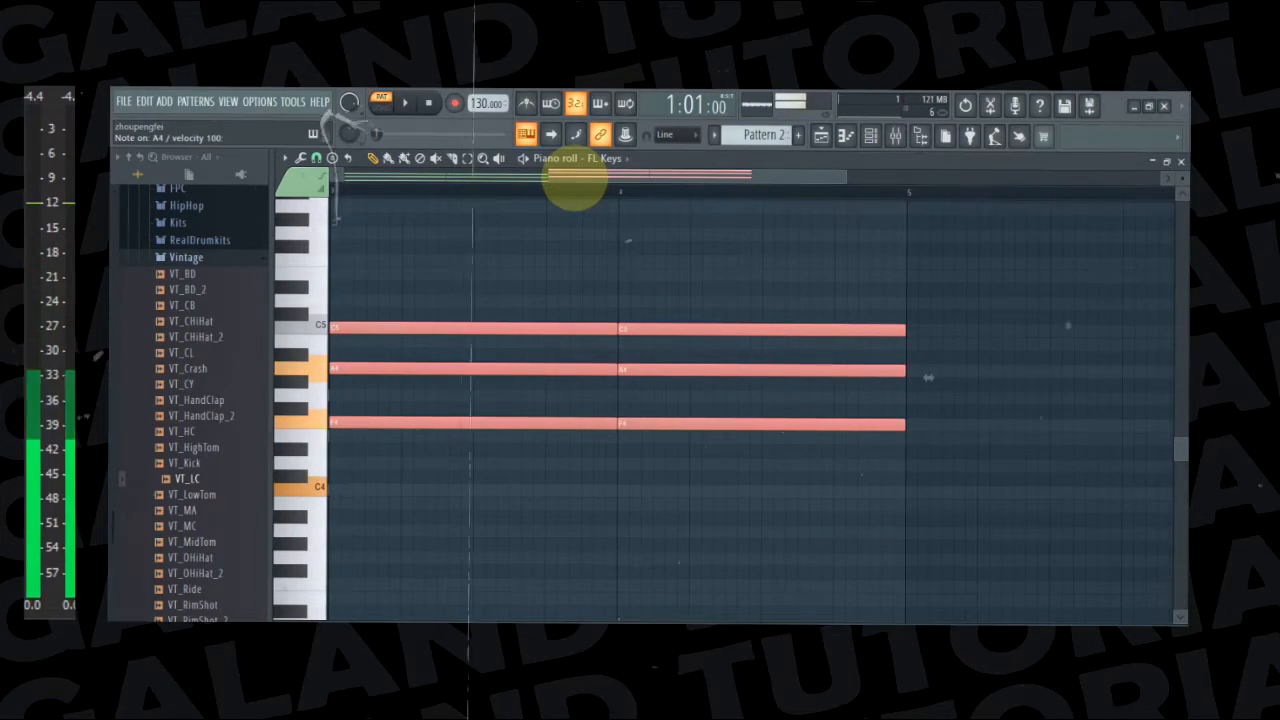
Revoice the chords in bars 3 and 4 by moving F4 to C4, A4 to F4, and C5 to A4
click(349, 449)
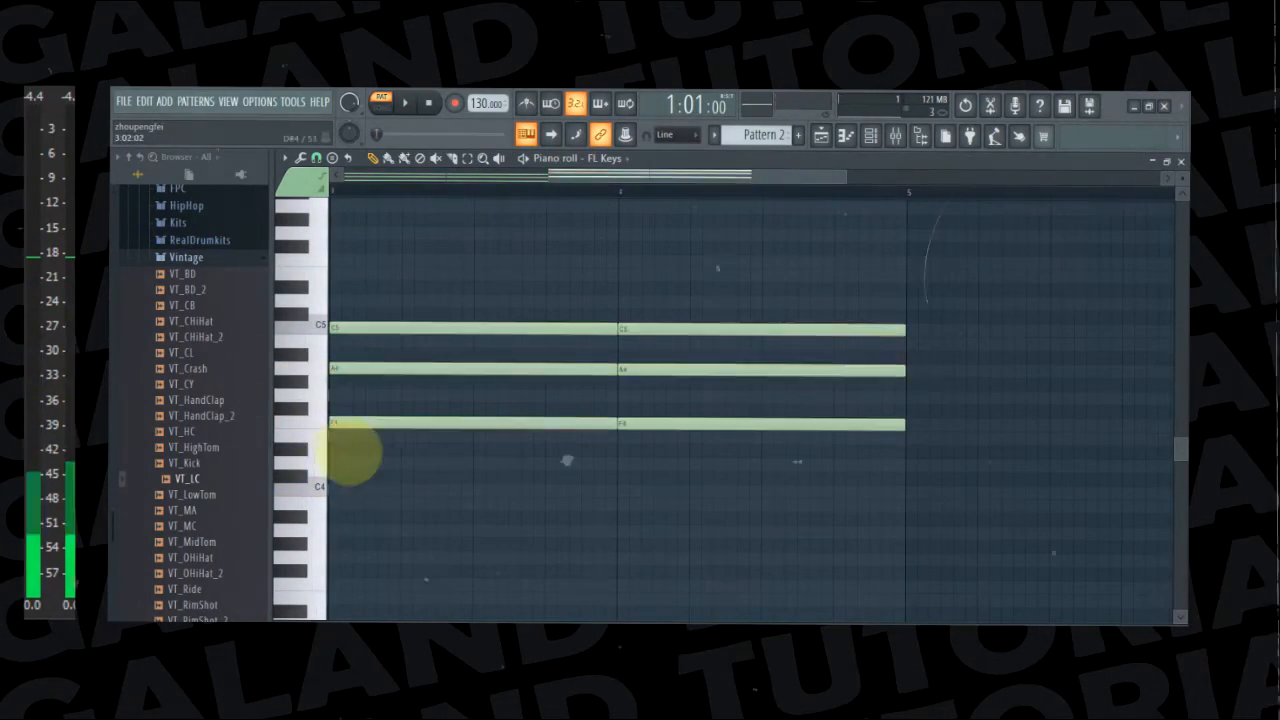
drag(357, 423, 357, 490)
drag(674, 430, 665, 497)
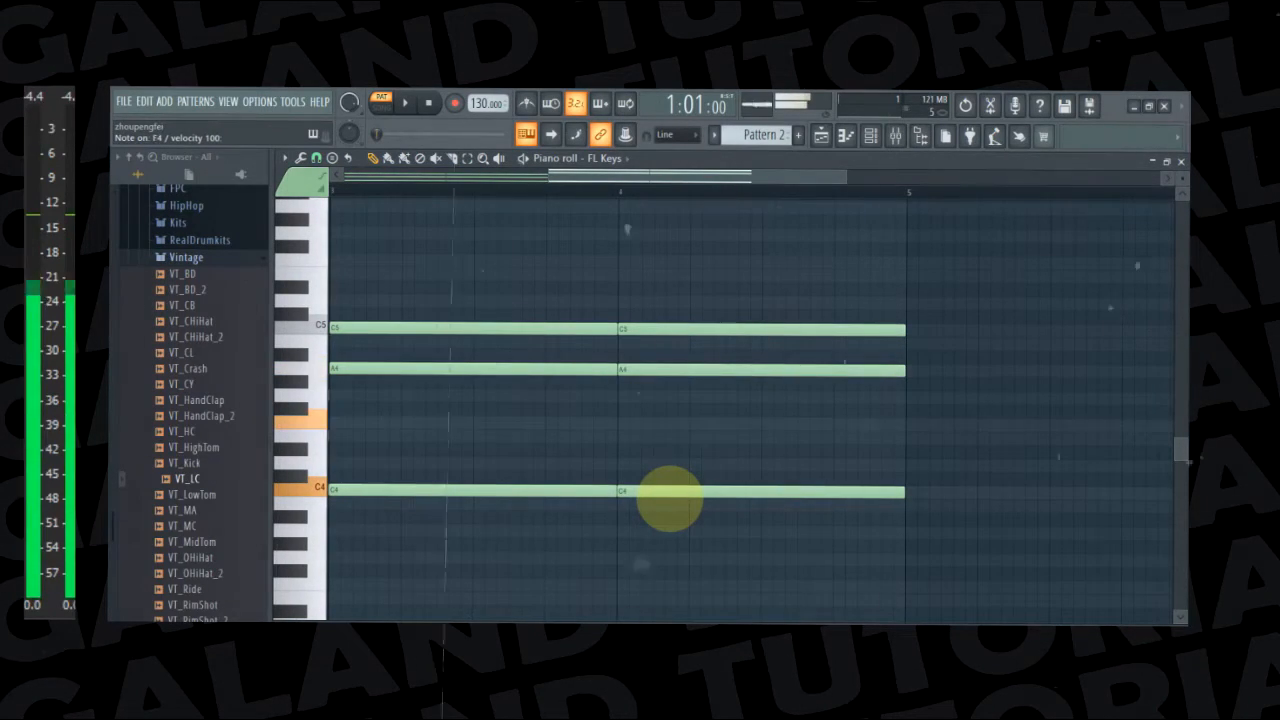
drag(487, 368, 482, 424)
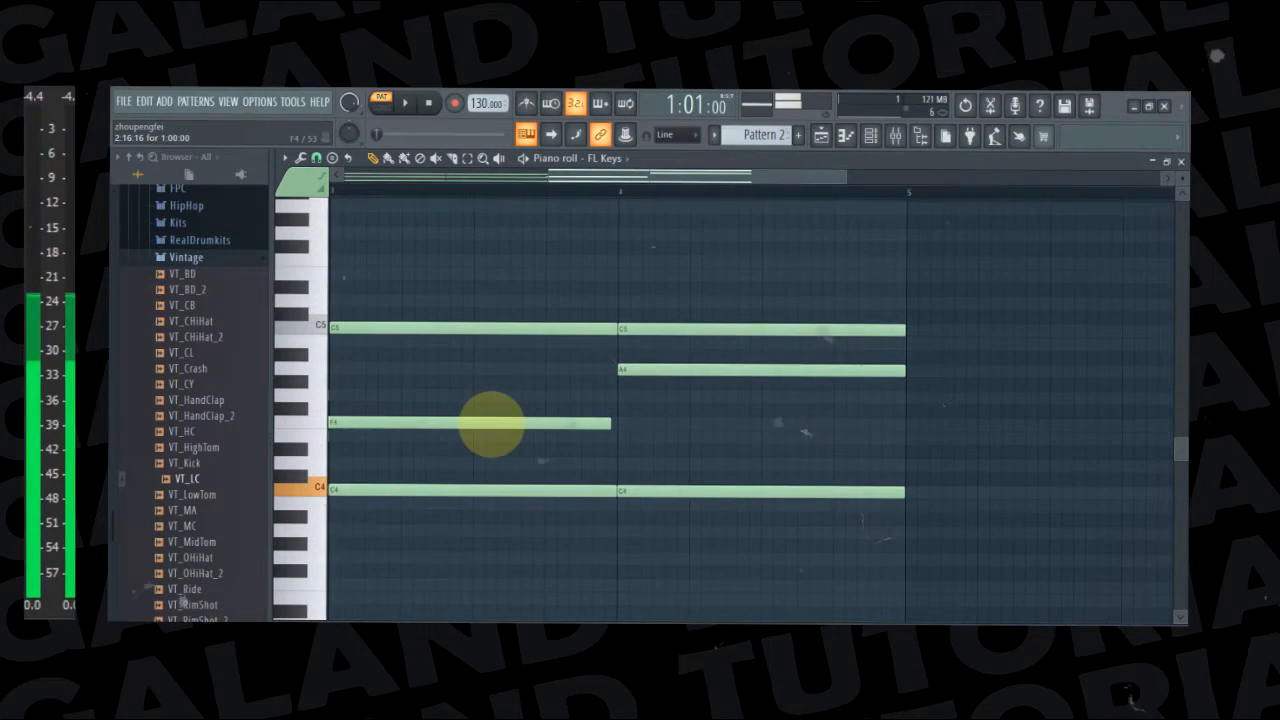
drag(654, 372, 652, 427)
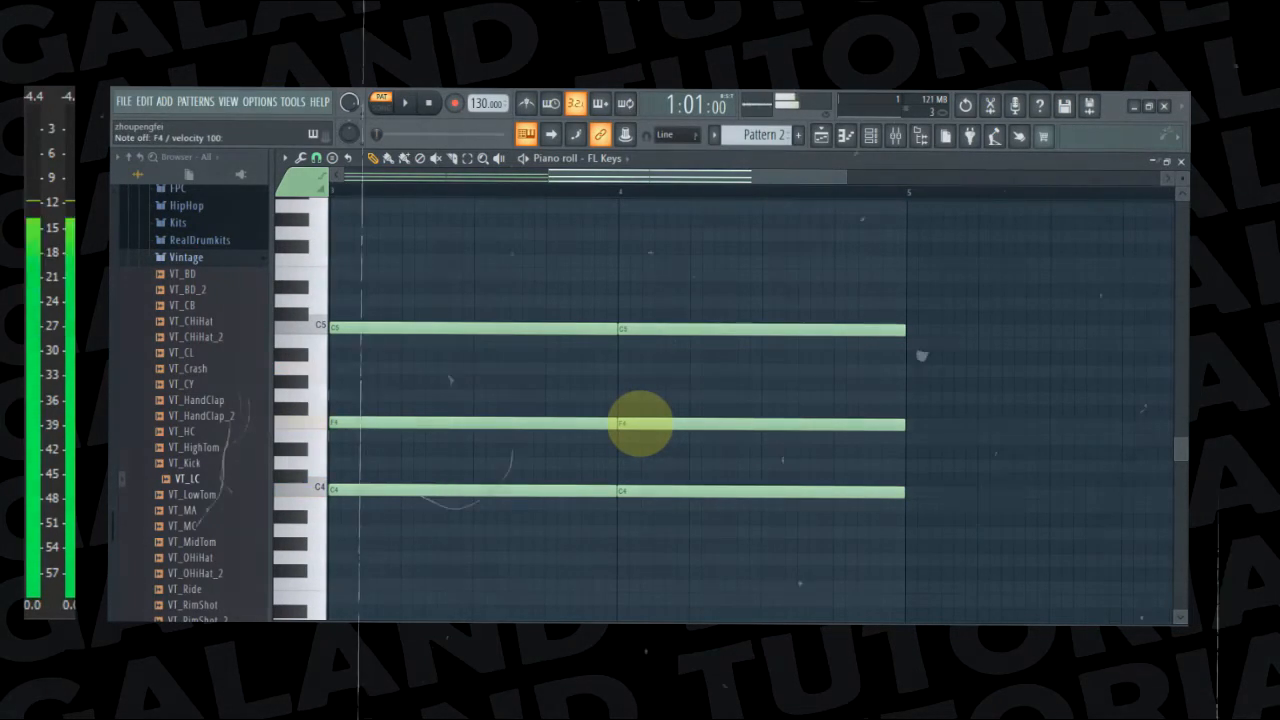
drag(487, 326, 483, 370)
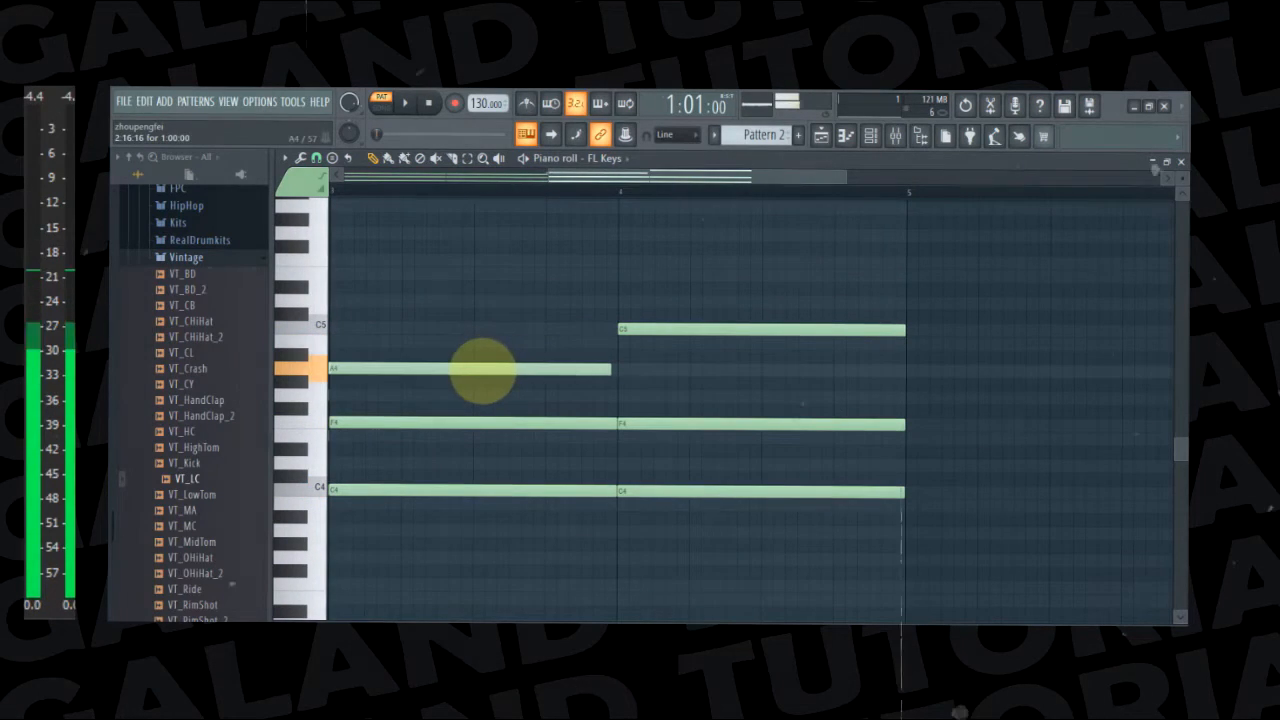
drag(689, 329, 690, 376)
Play back the four-bar progression with the revoiced chords in bars 3 and 4
drag(552, 180, 294, 157)
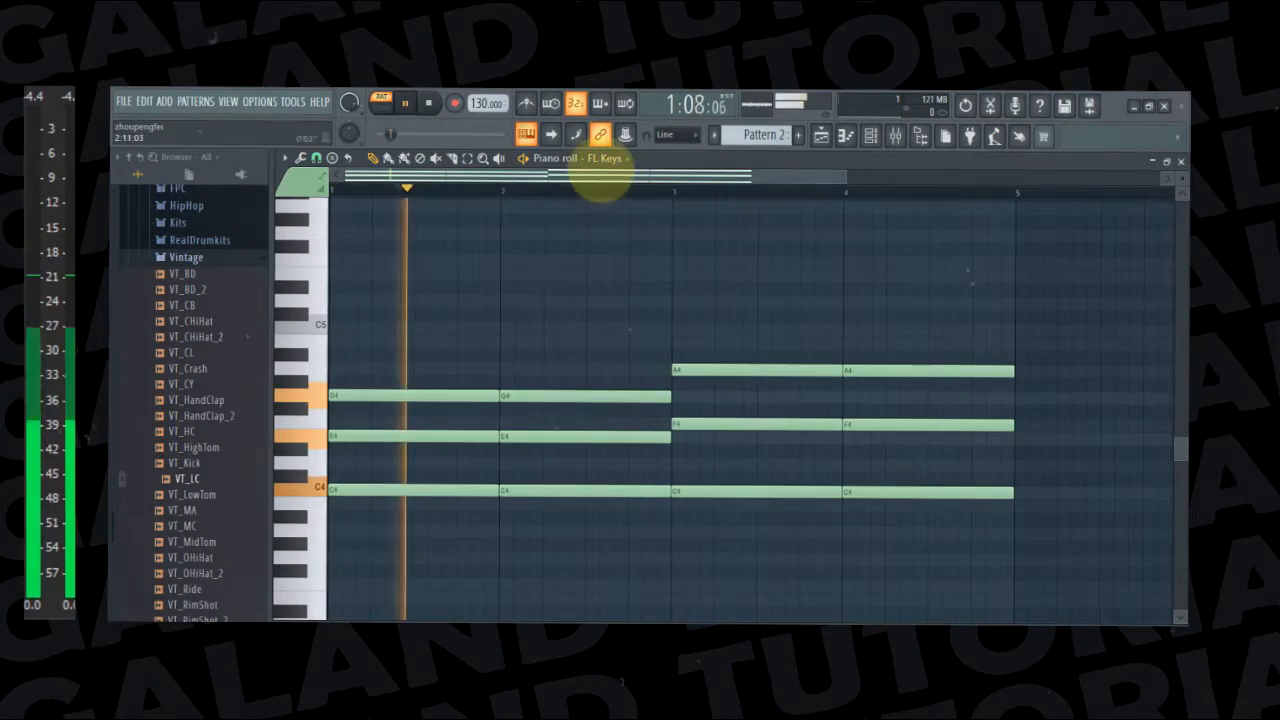
drag(725, 183, 1078, 205)
key(space)
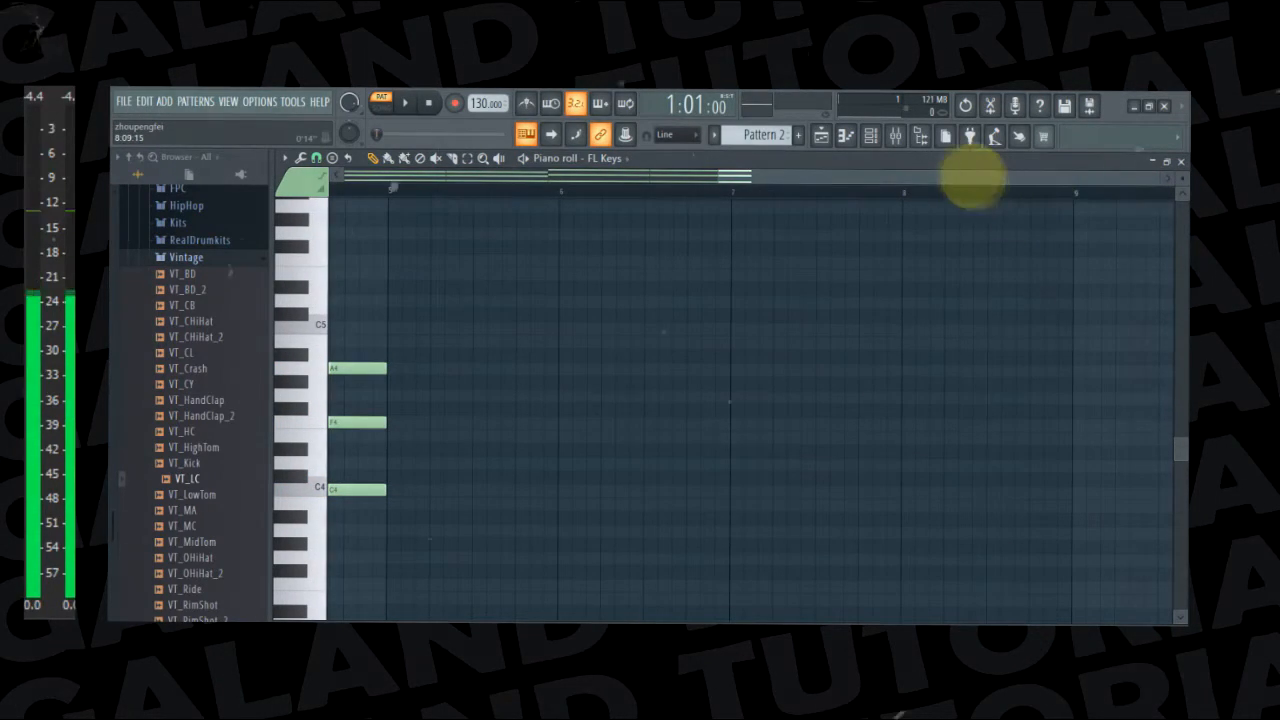
Paste a copy of the first two bars' chords, position it in bars 5 and 6, and check it in playback
drag(950, 185, 914, 200)
key(ctrl+v)
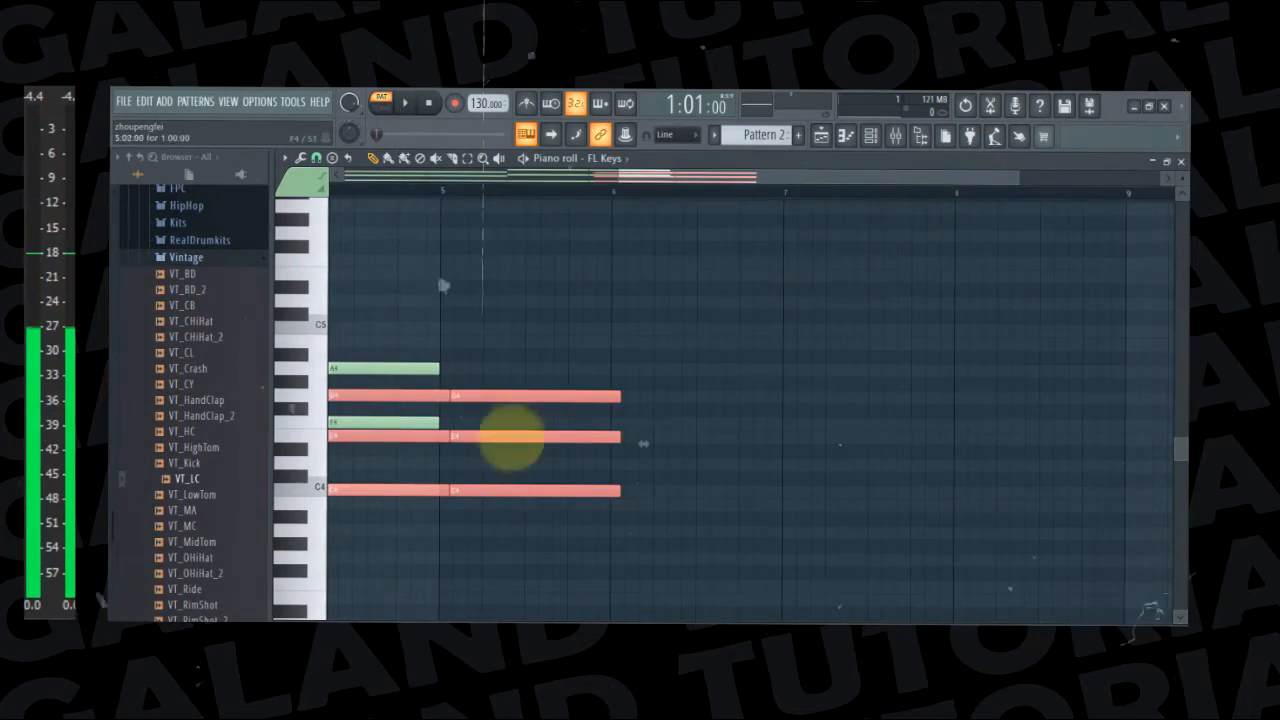
drag(695, 176, 471, 177)
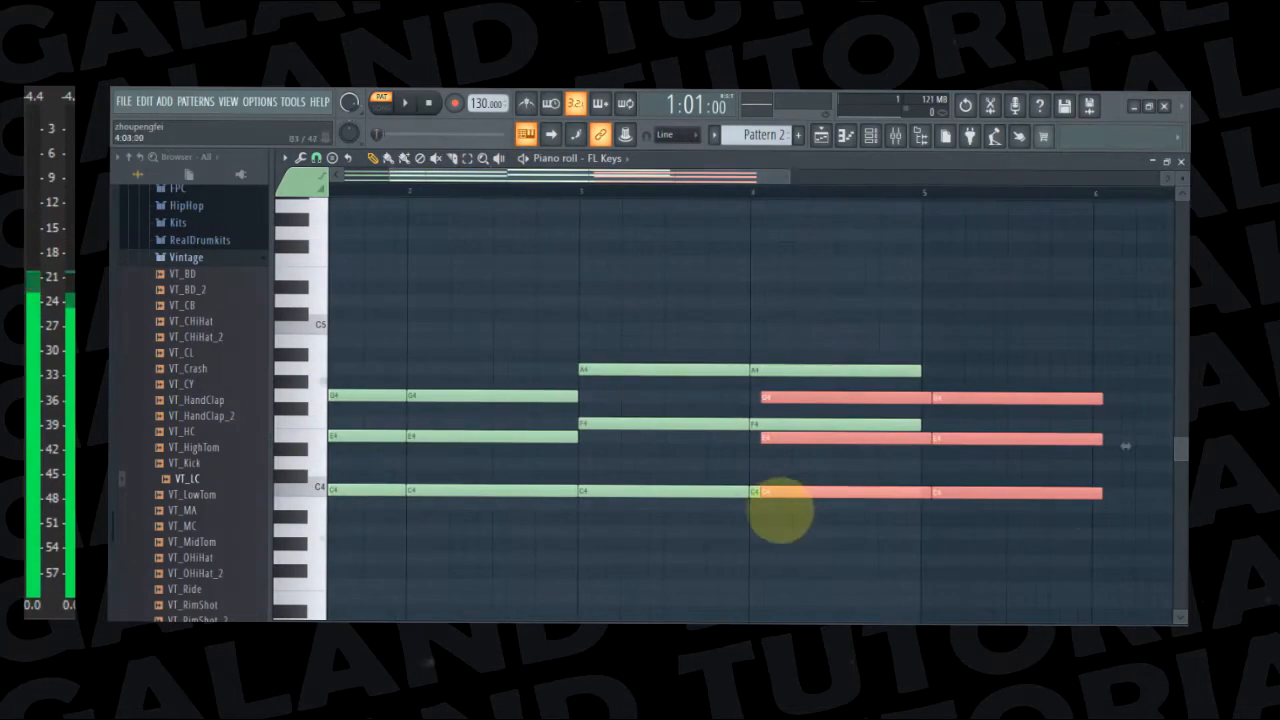
key(space)
drag(818, 492, 943, 503)
drag(680, 177, 888, 175)
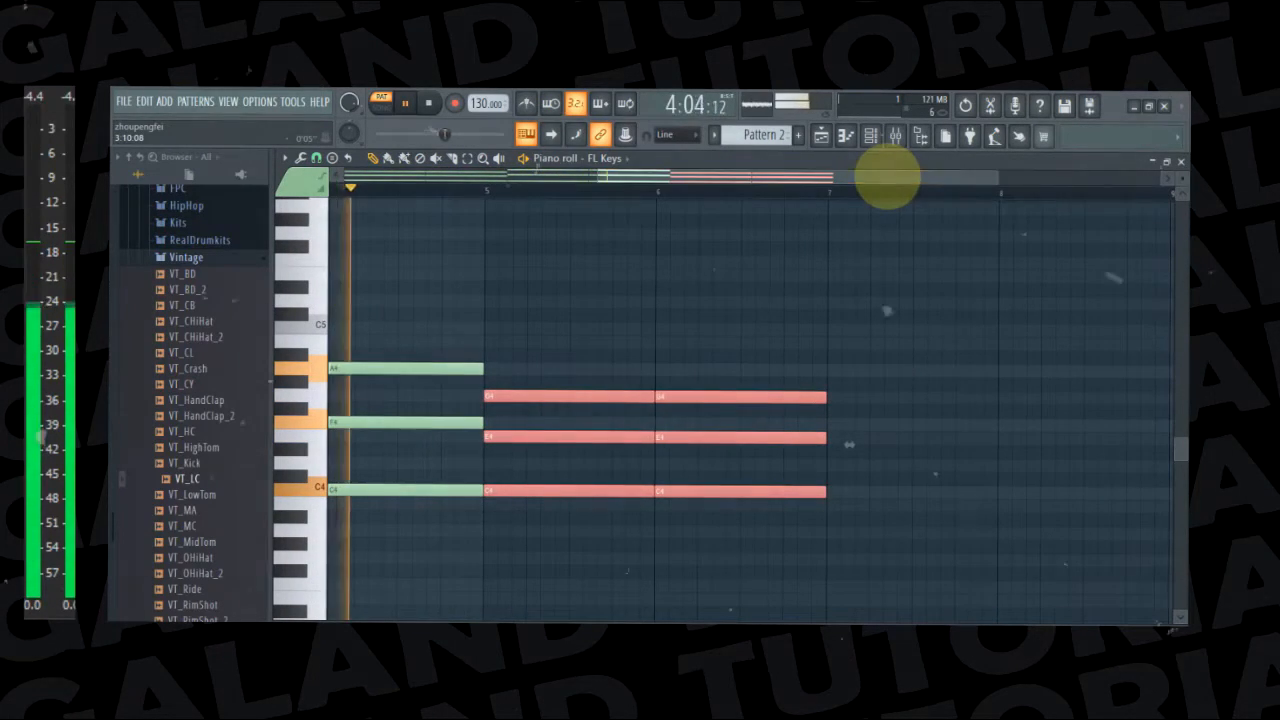
key(space)
Raise the chords in bars 5 and 6 to D4, F#4 and A4, and audition the D, G and B keys
drag(514, 486, 512, 459)
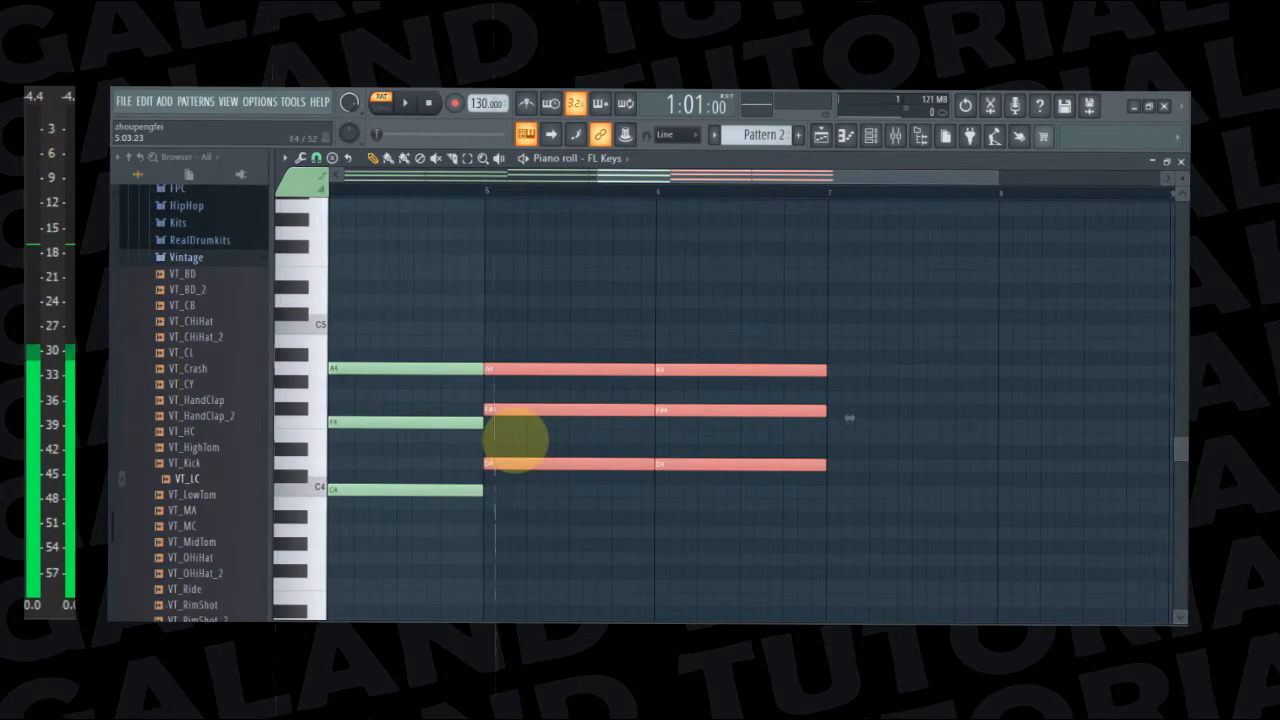
key(x)
key(b)
key(m)
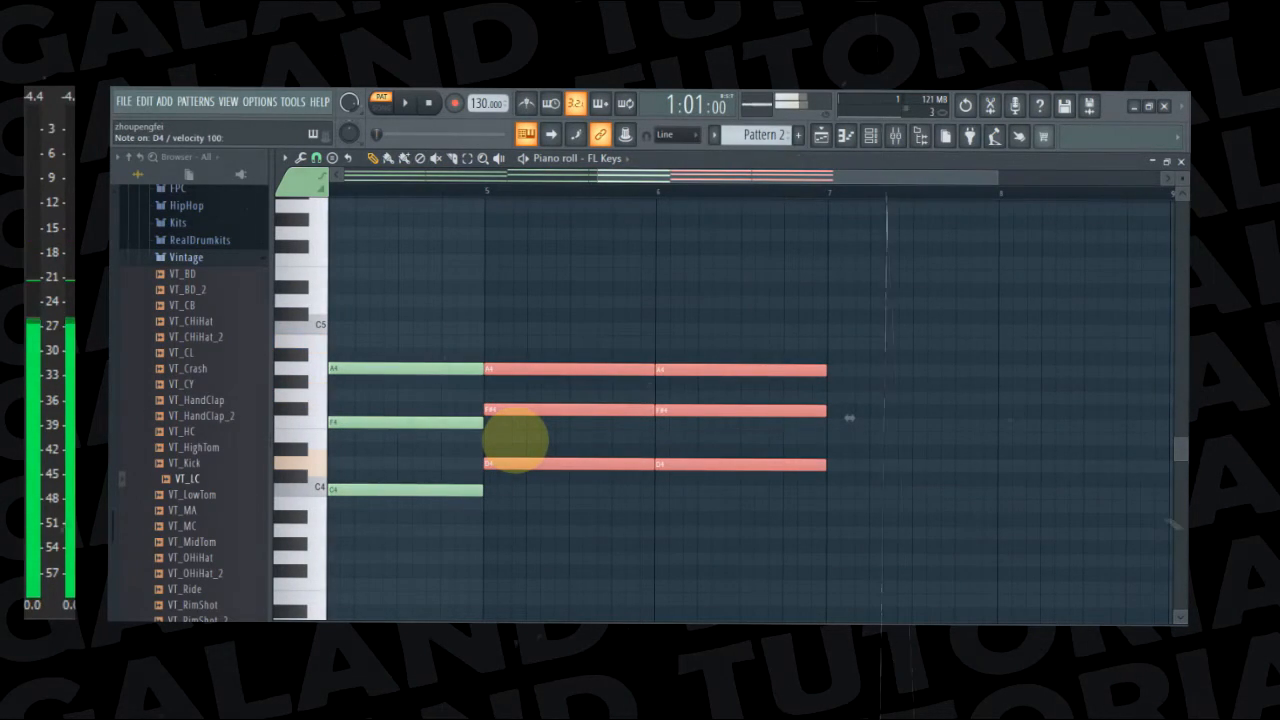
Raise the middle notes in bars 5 and 6 from F#4 to G4 and the top notes from A4 to B4
click(515, 440)
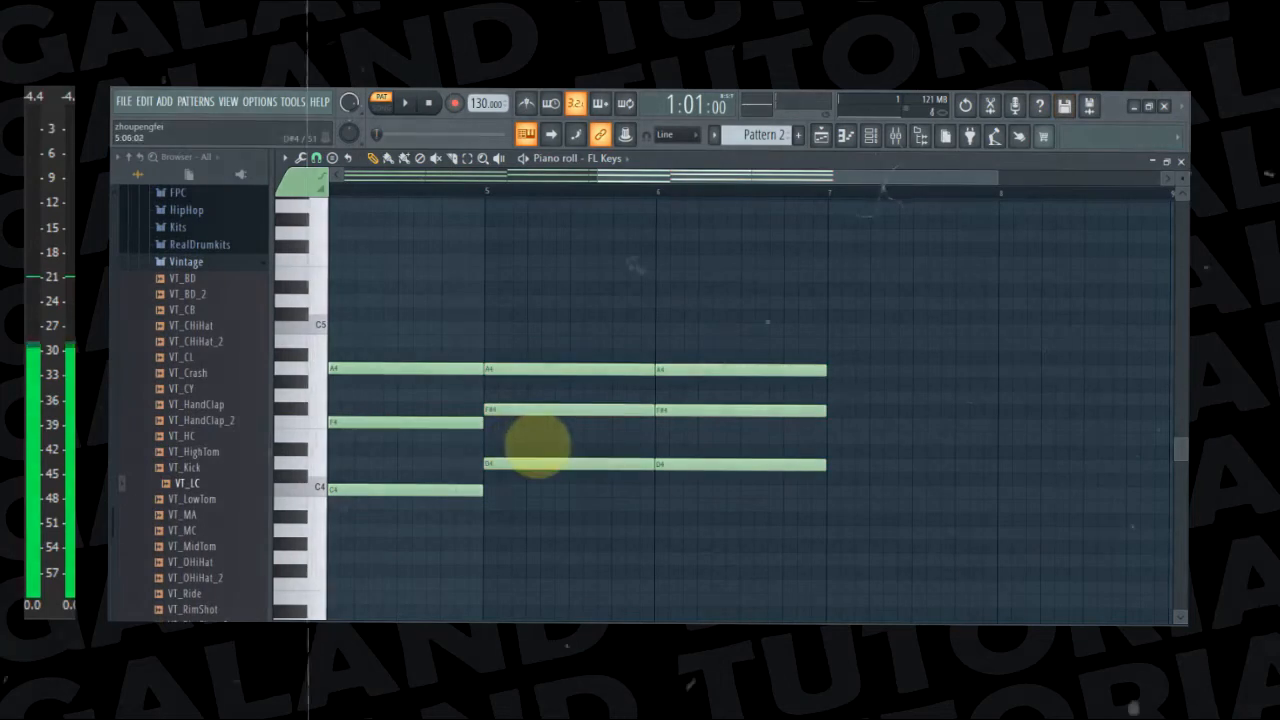
drag(520, 408, 515, 392)
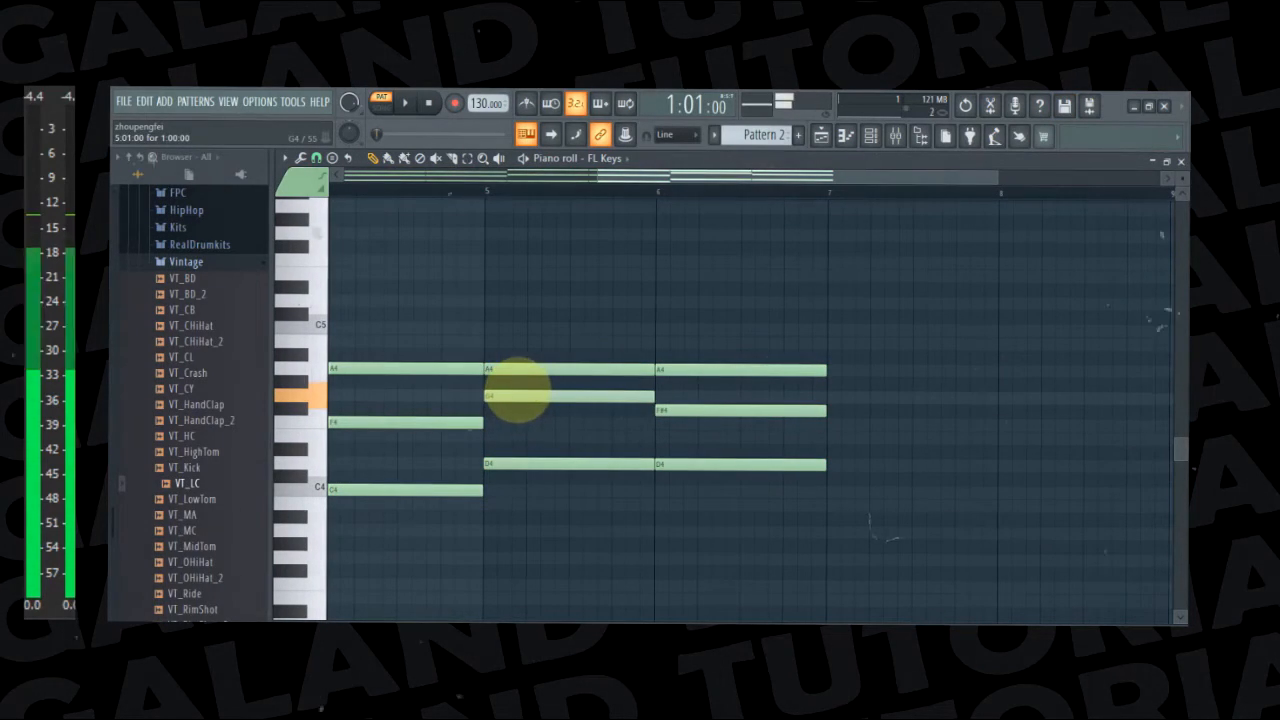
drag(666, 410, 666, 395)
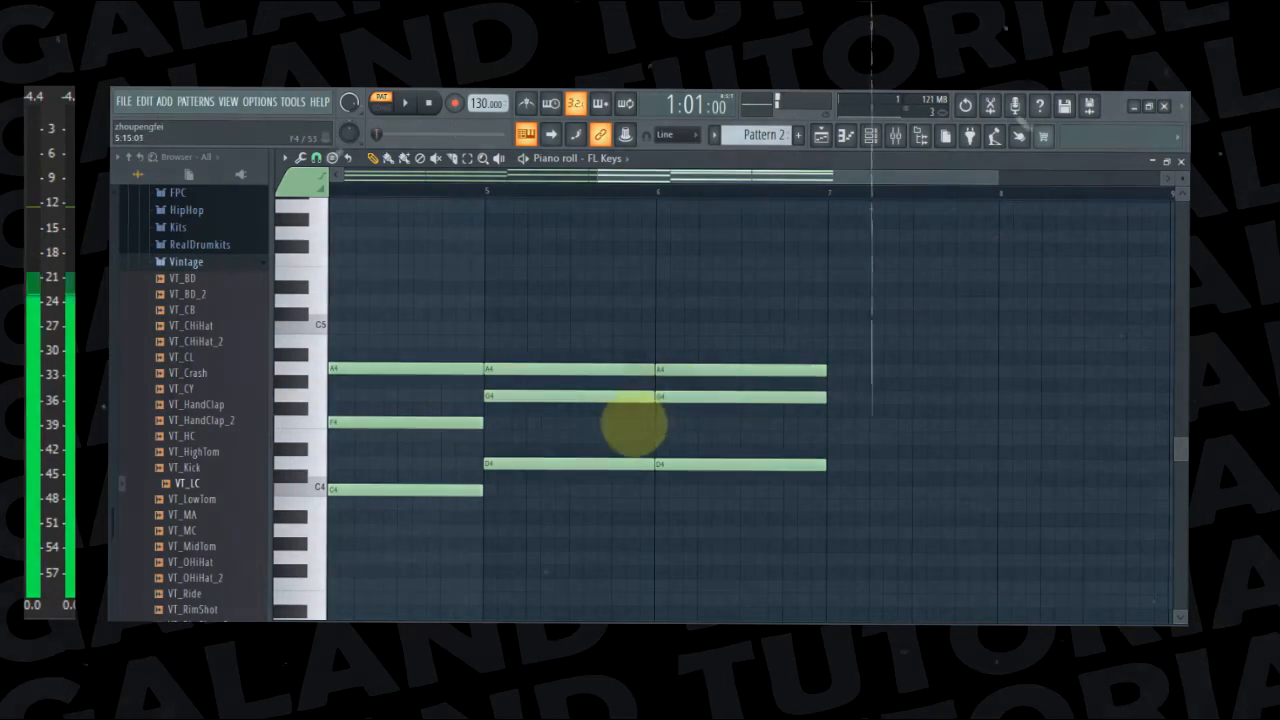
key(n)
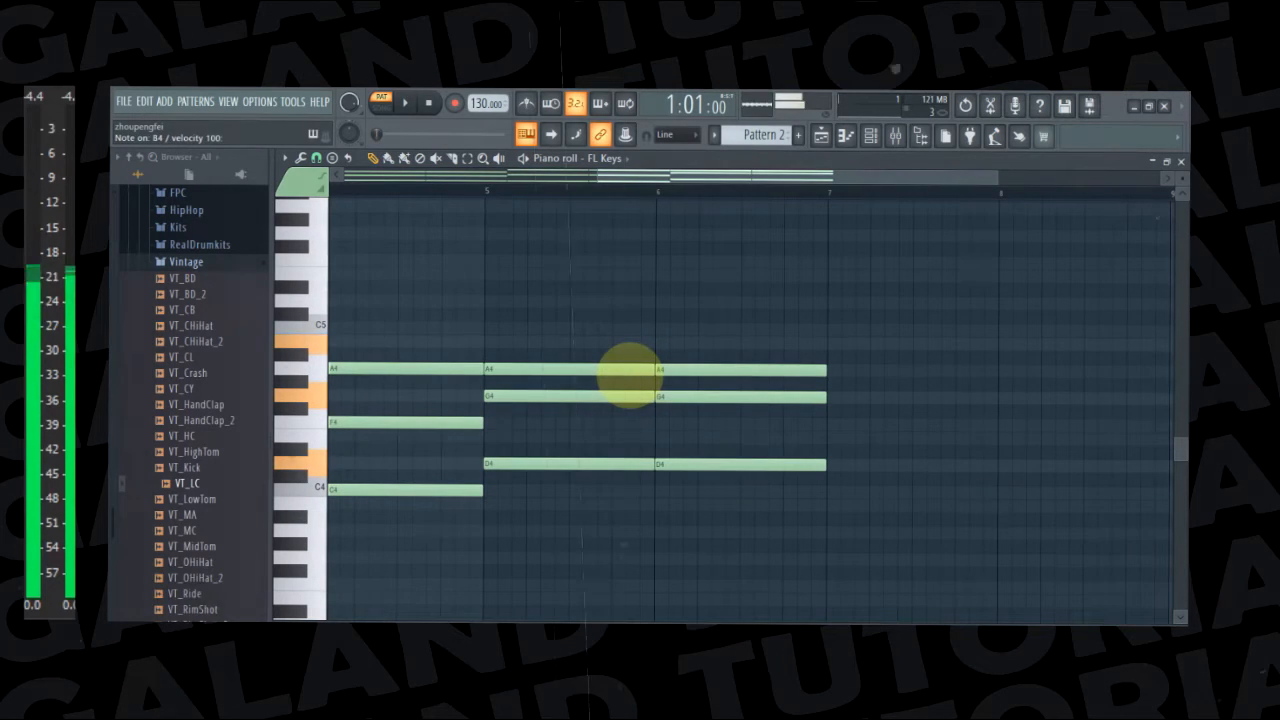
drag(575, 370, 578, 342)
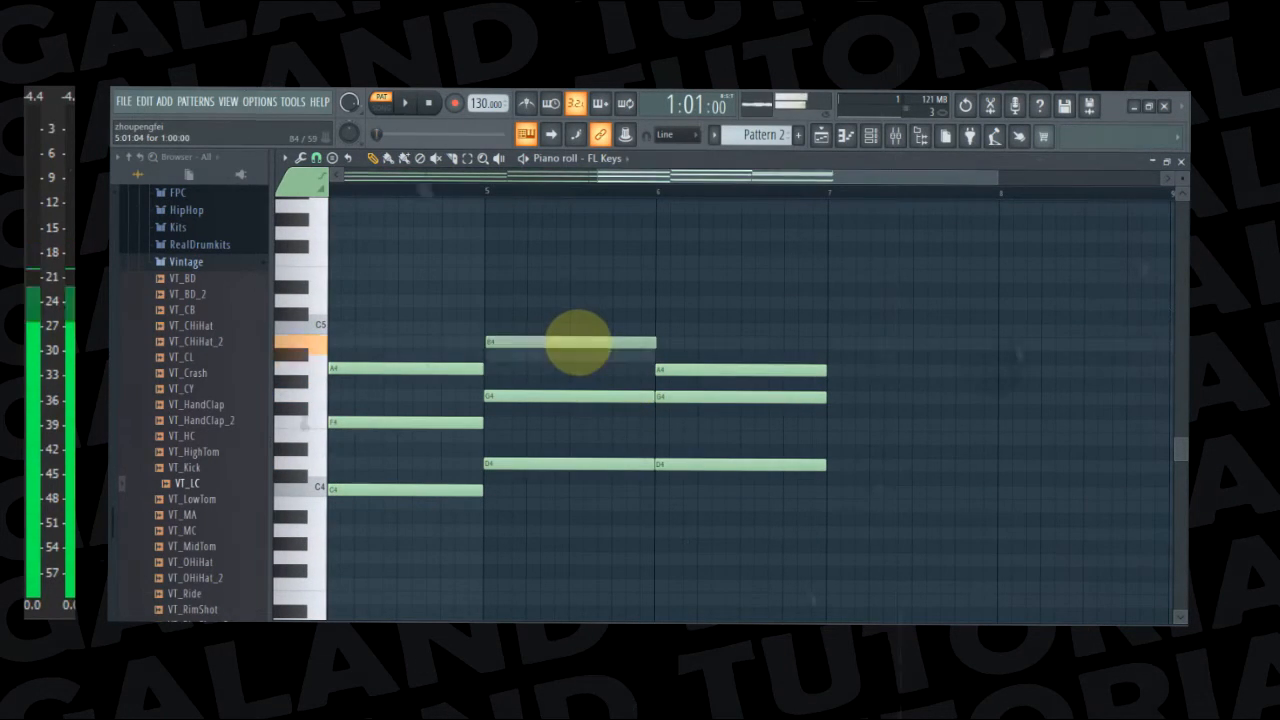
drag(690, 369, 700, 340)
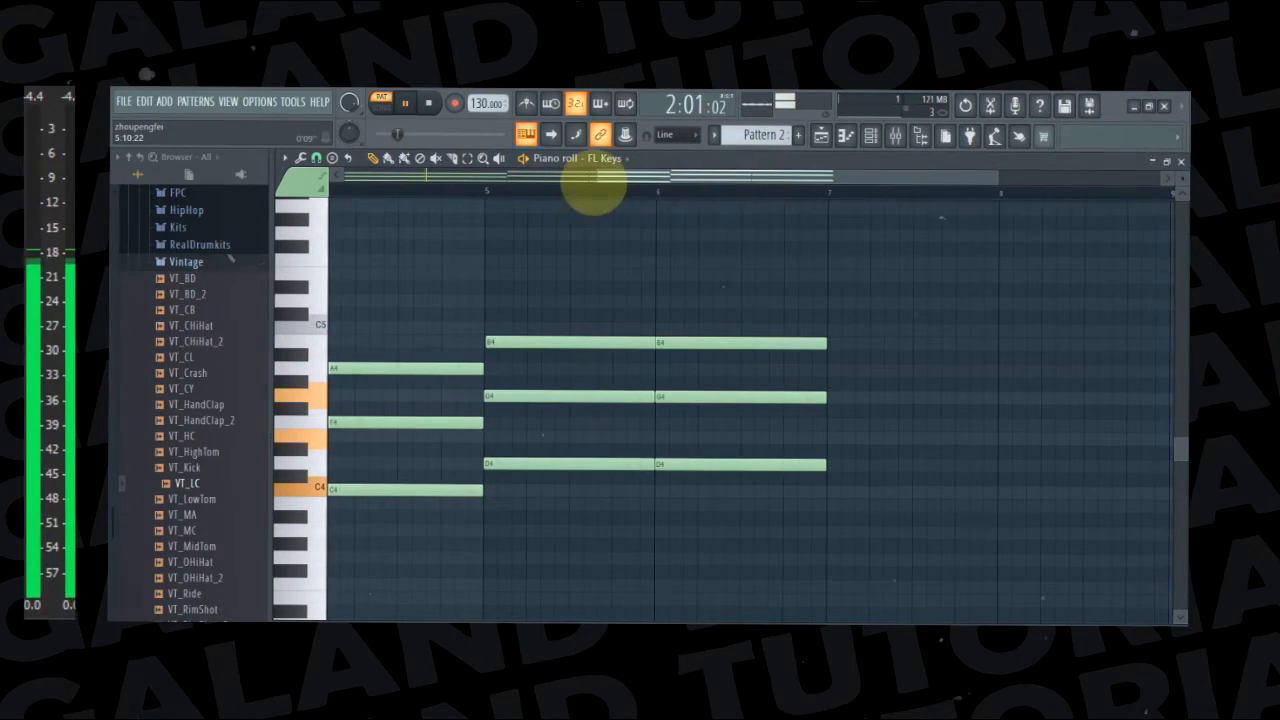
Play back the progression with the revoiced chords in bars 5 and 6
scroll(371, 198, down, 3)
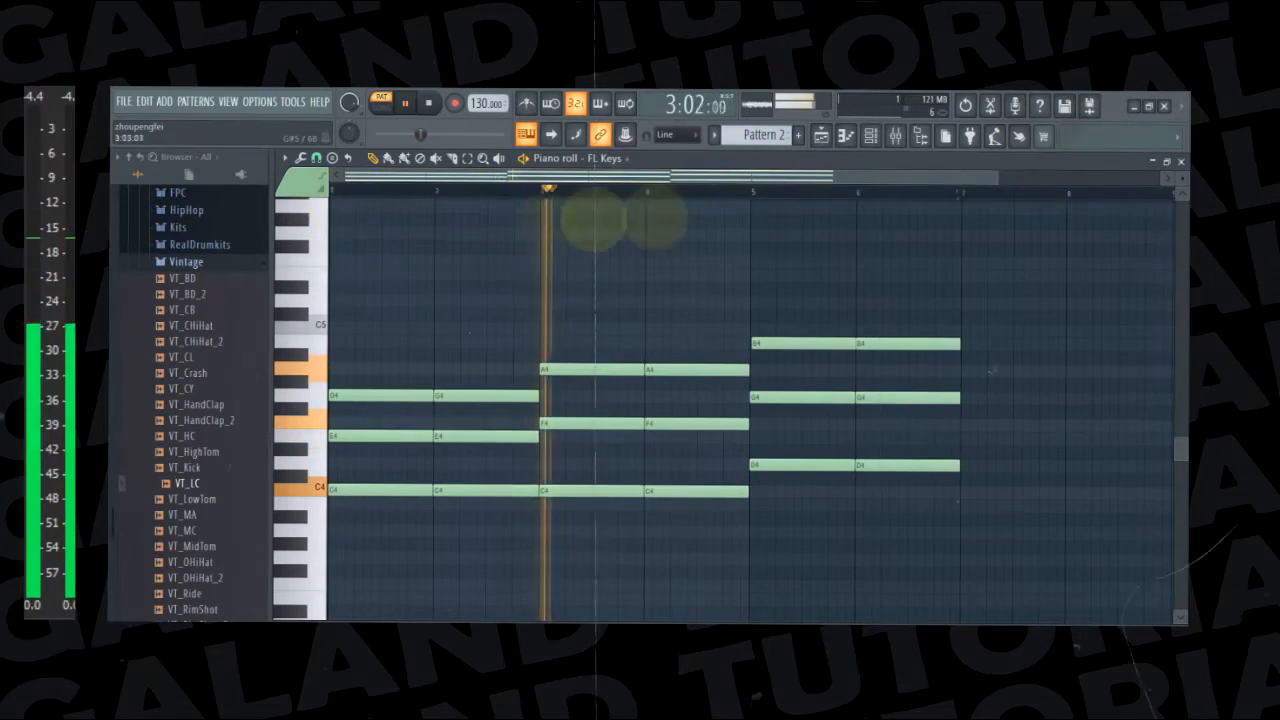
drag(714, 180, 472, 198)
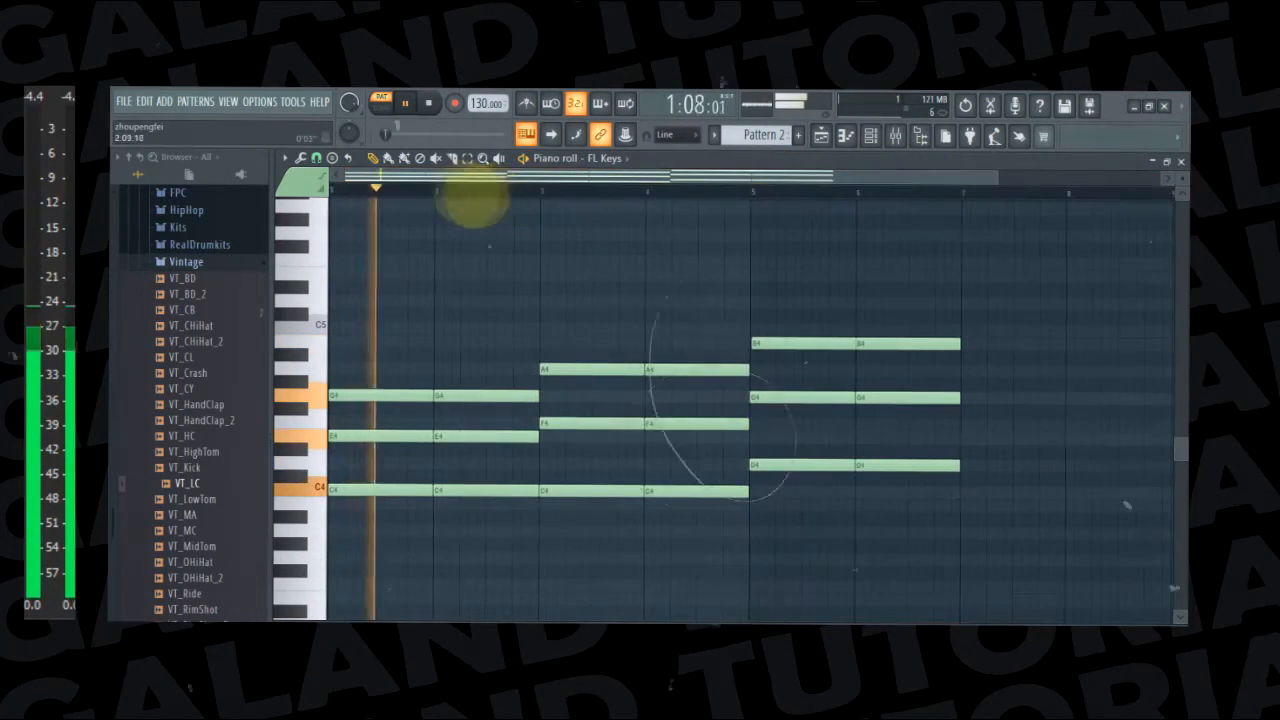
key(space)
Copy the chords of bars 1 and 2 into bars 7 and 8 and start playback
drag(353, 340, 492, 558)
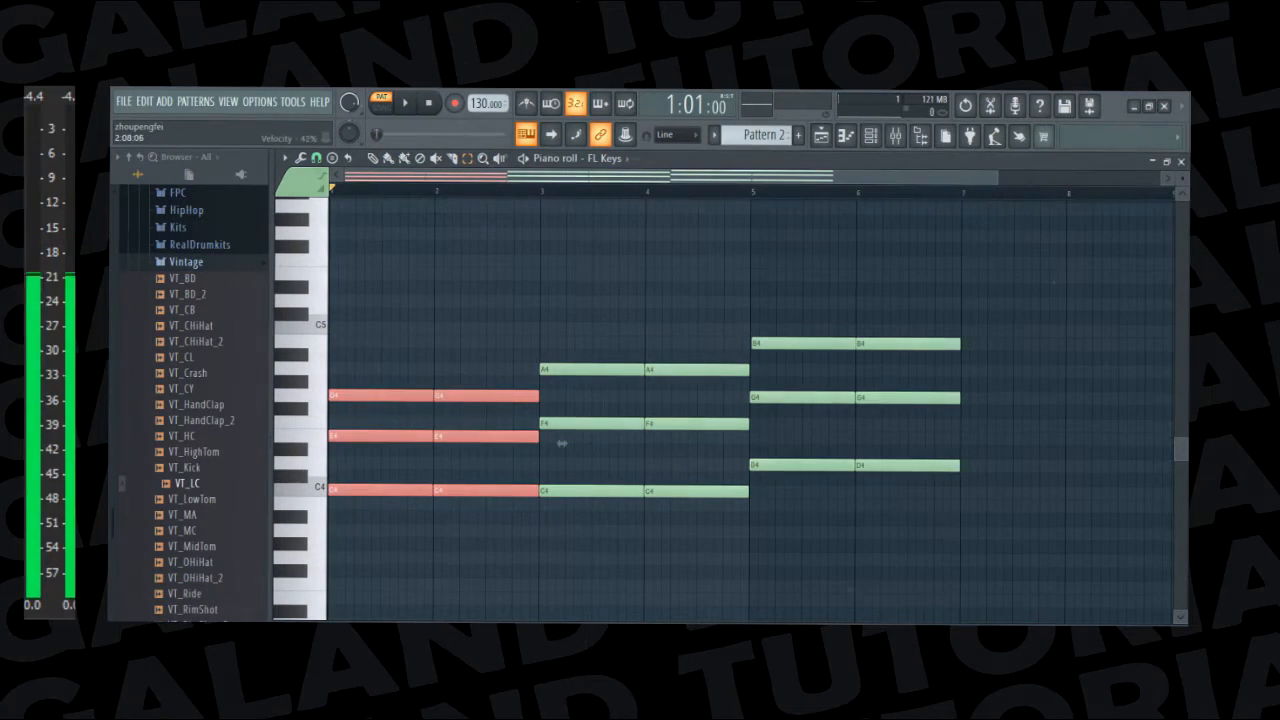
drag(488, 177, 929, 214)
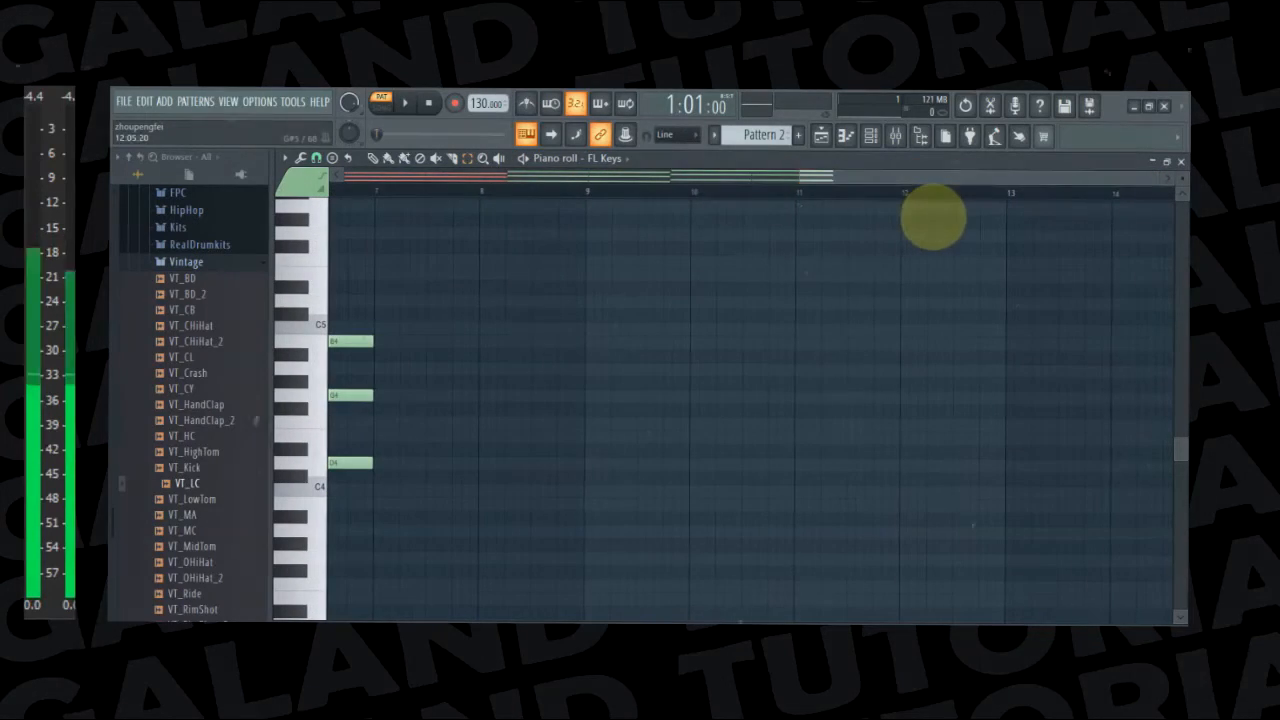
key(ctrl+v)
click(405, 103)
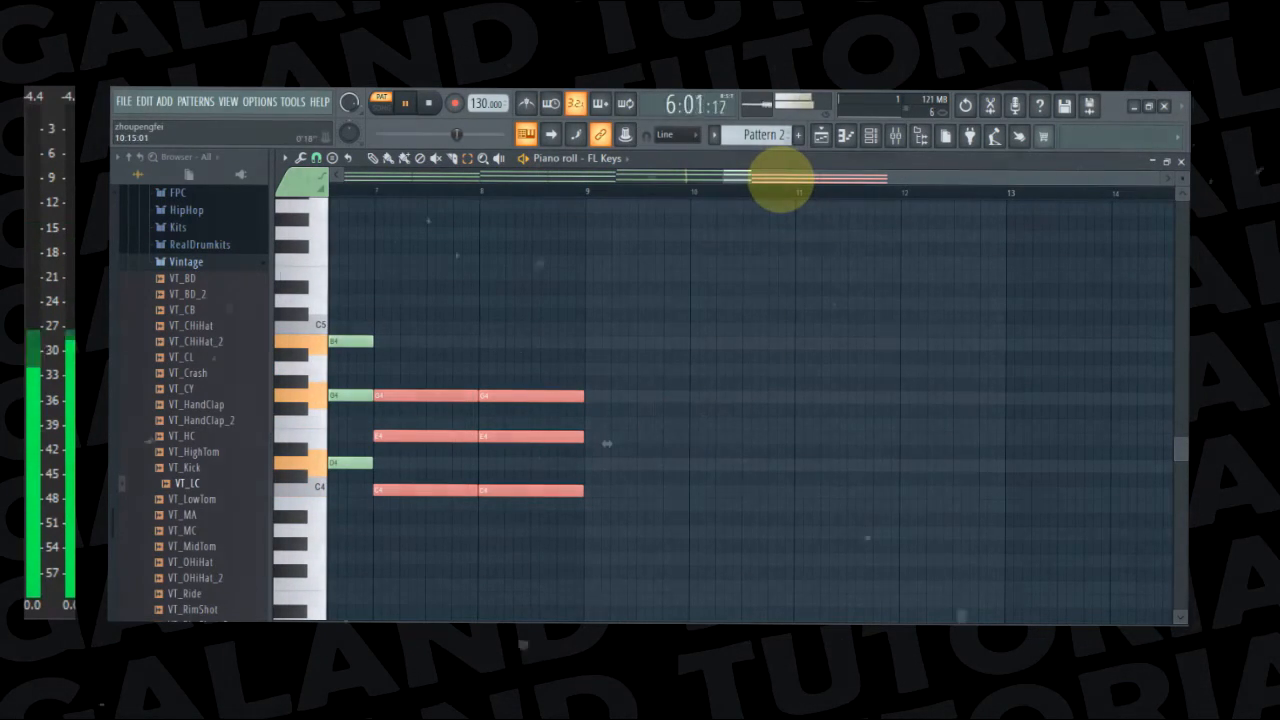
Try a copy of the chords from bars 5 and 6 in bars 9 and 10
drag(779, 182, 569, 497)
drag(633, 179, 914, 231)
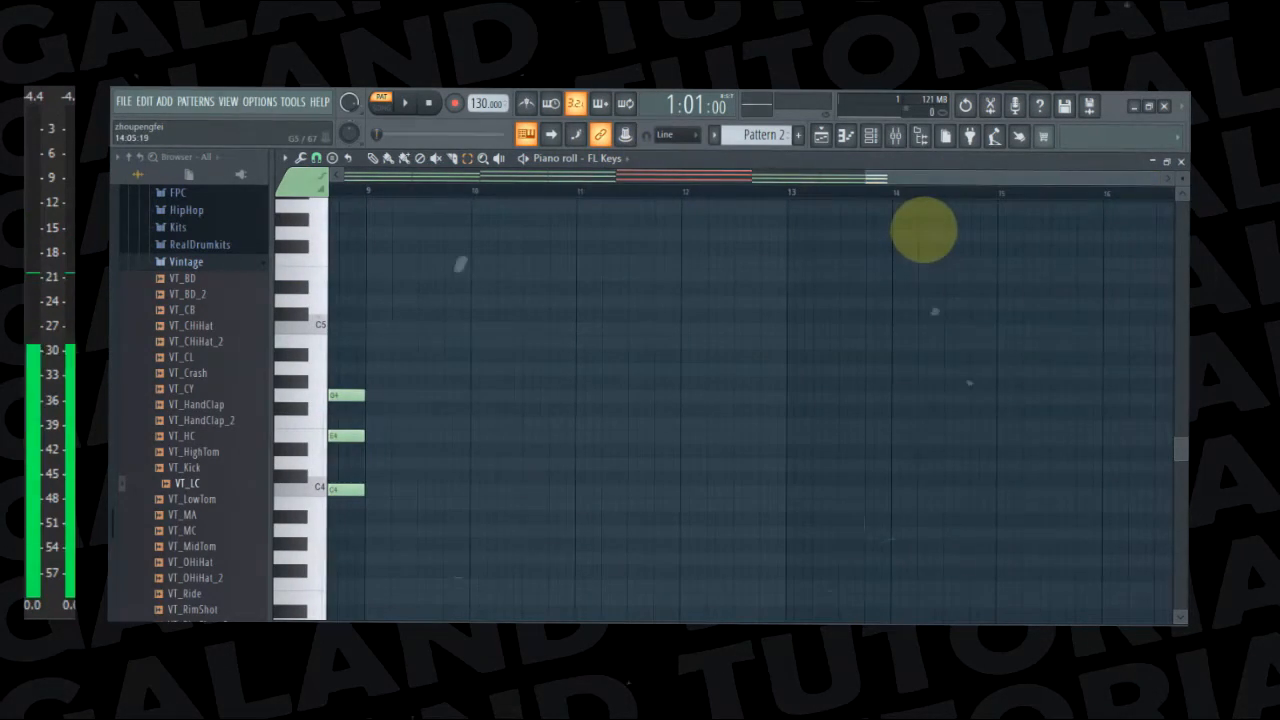
key(ctrl+v)
drag(851, 178, 598, 190)
drag(458, 313, 566, 497)
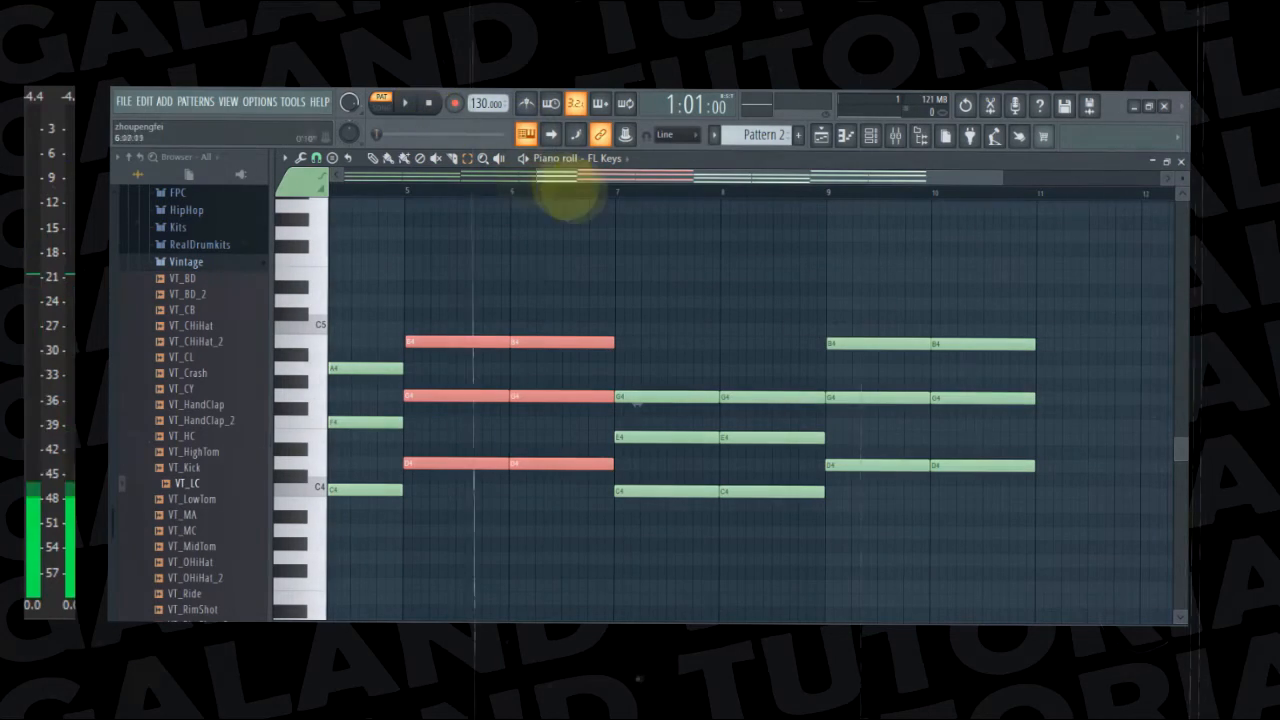
ctrl+click(472, 241)
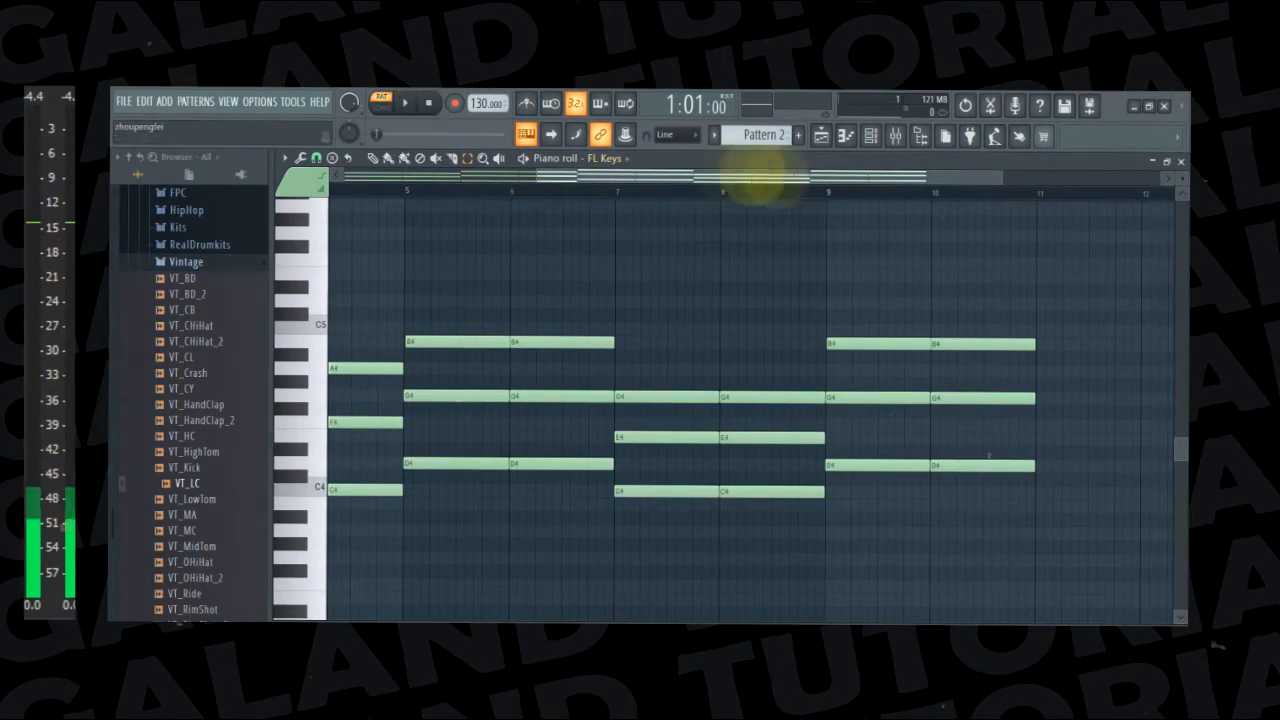
Play back the progression from the start through the pasted chords in bars 7 to 10
drag(824, 178, 507, 202)
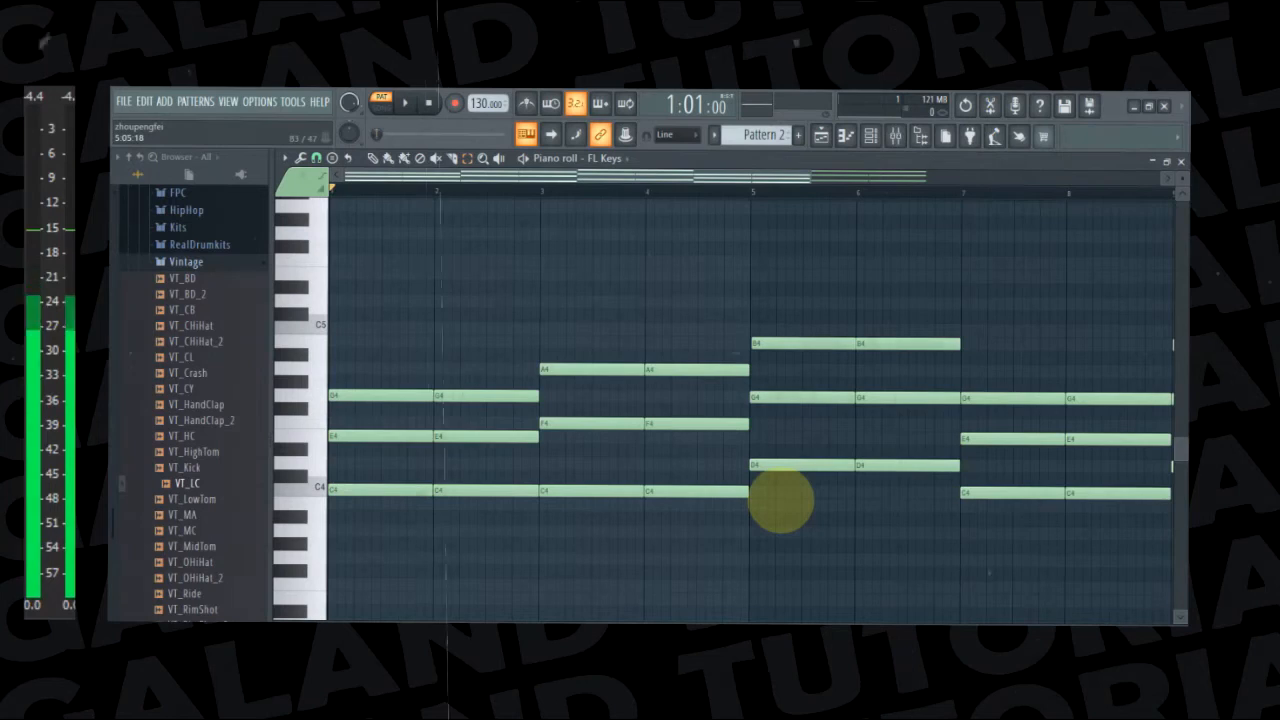
key(space)
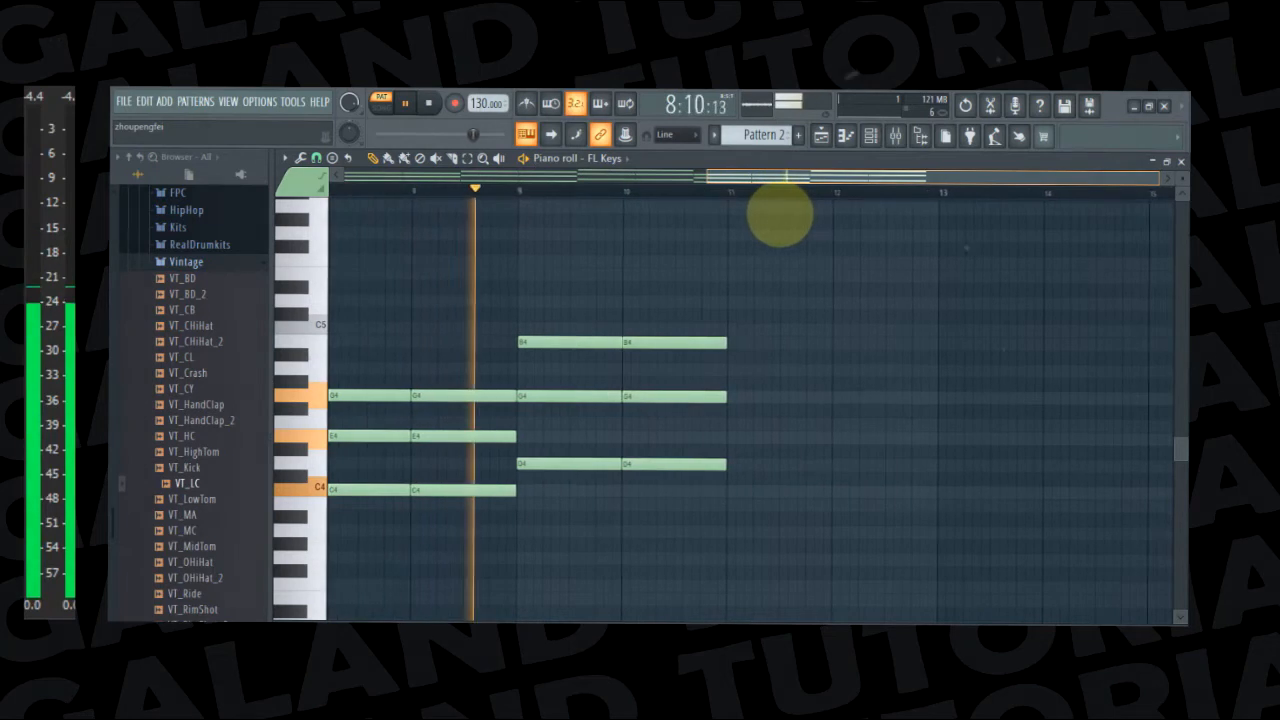
key(space)
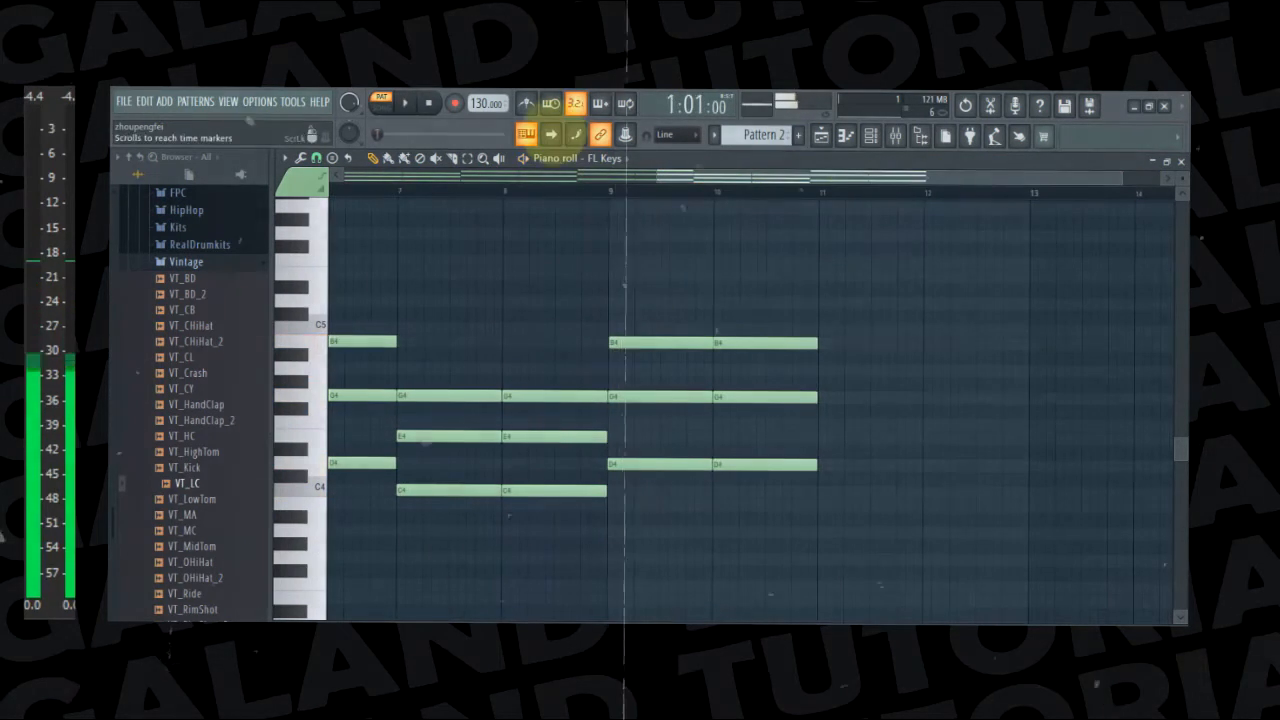
Delete the chords in bars 9 and 10 and the C4, E4 and G4 chord in bar 8
drag(640, 291, 794, 557)
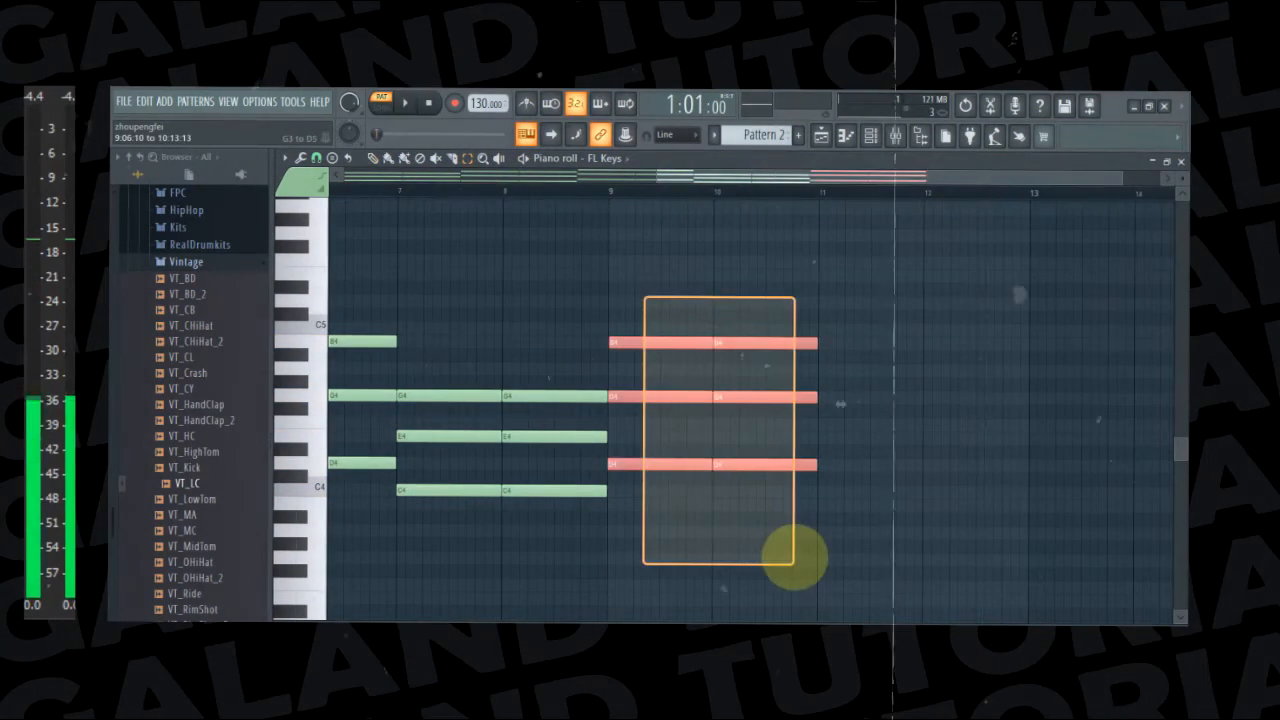
key(Delete)
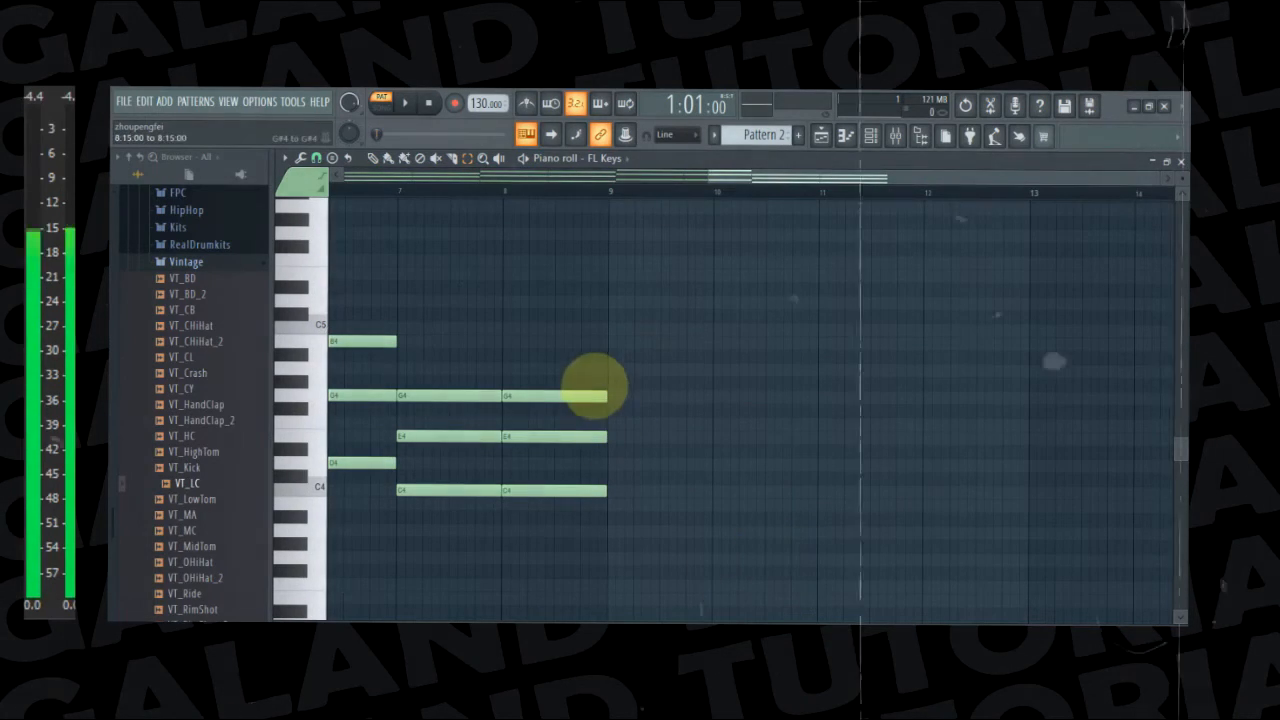
drag(594, 380, 598, 505)
key(Delete)
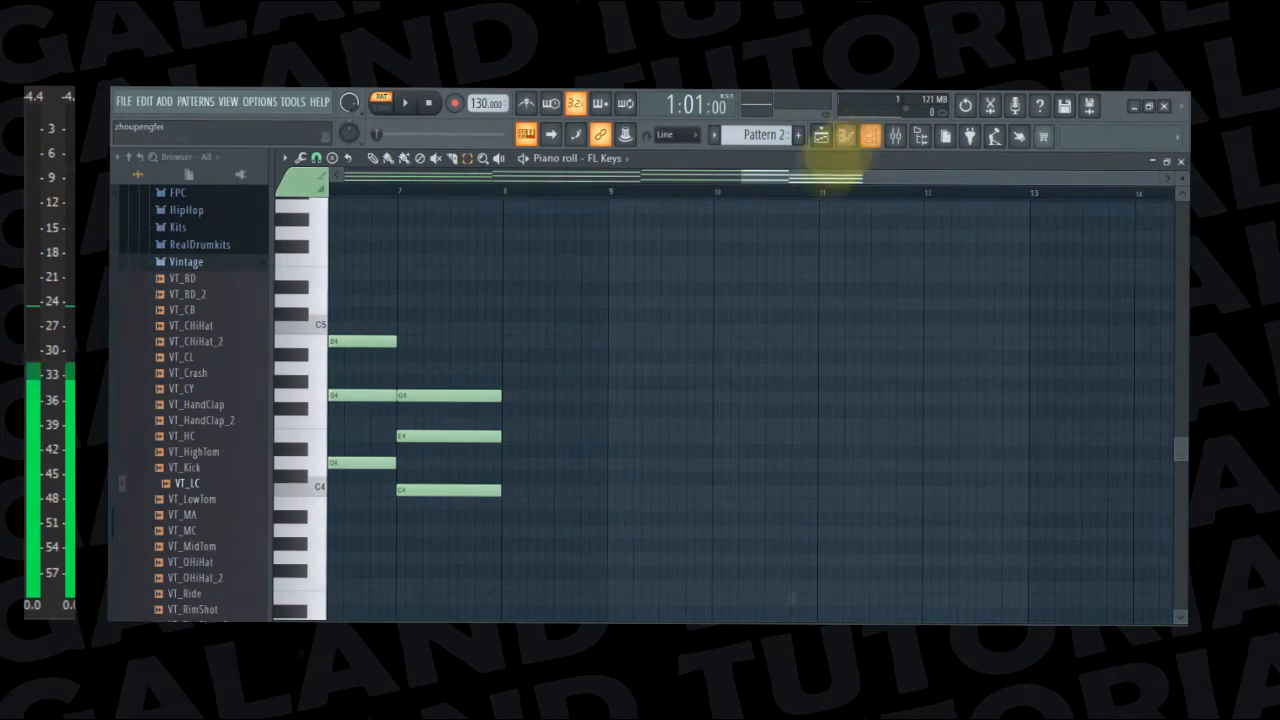
Copy the D4, G4 and B4 chord from bar 5 into bar 8
drag(809, 177, 580, 220)
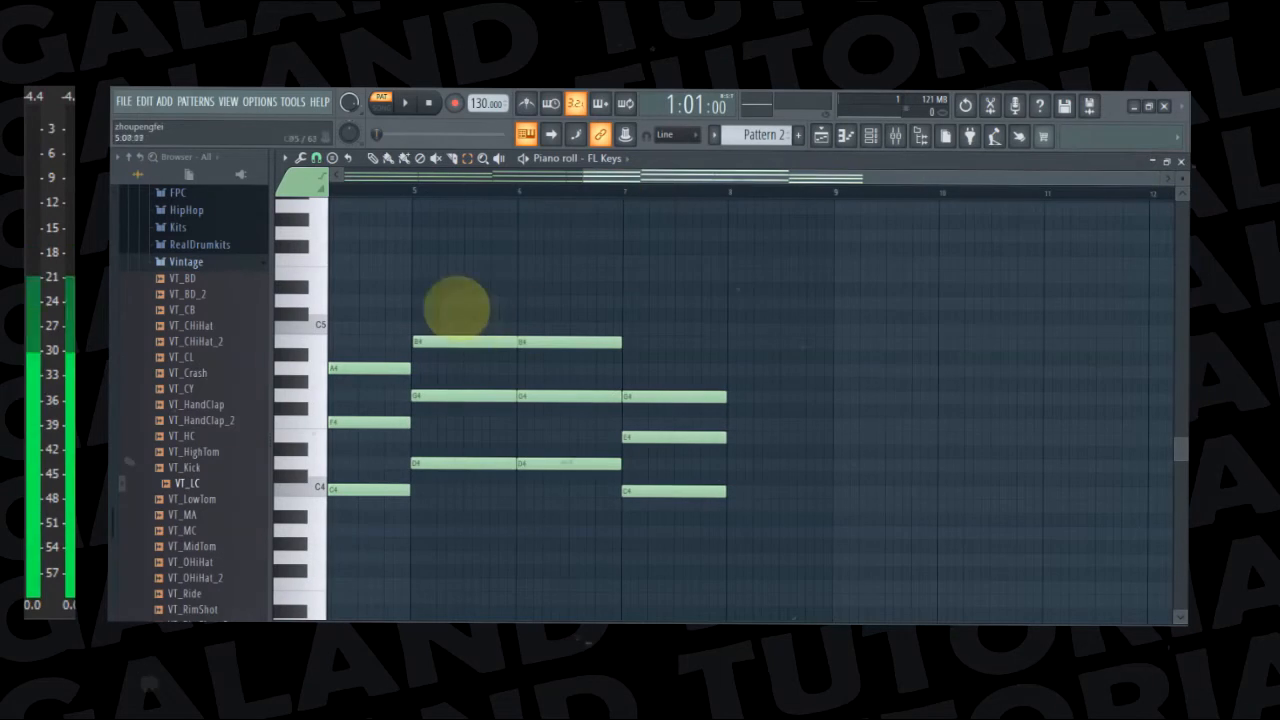
drag(459, 297, 462, 505)
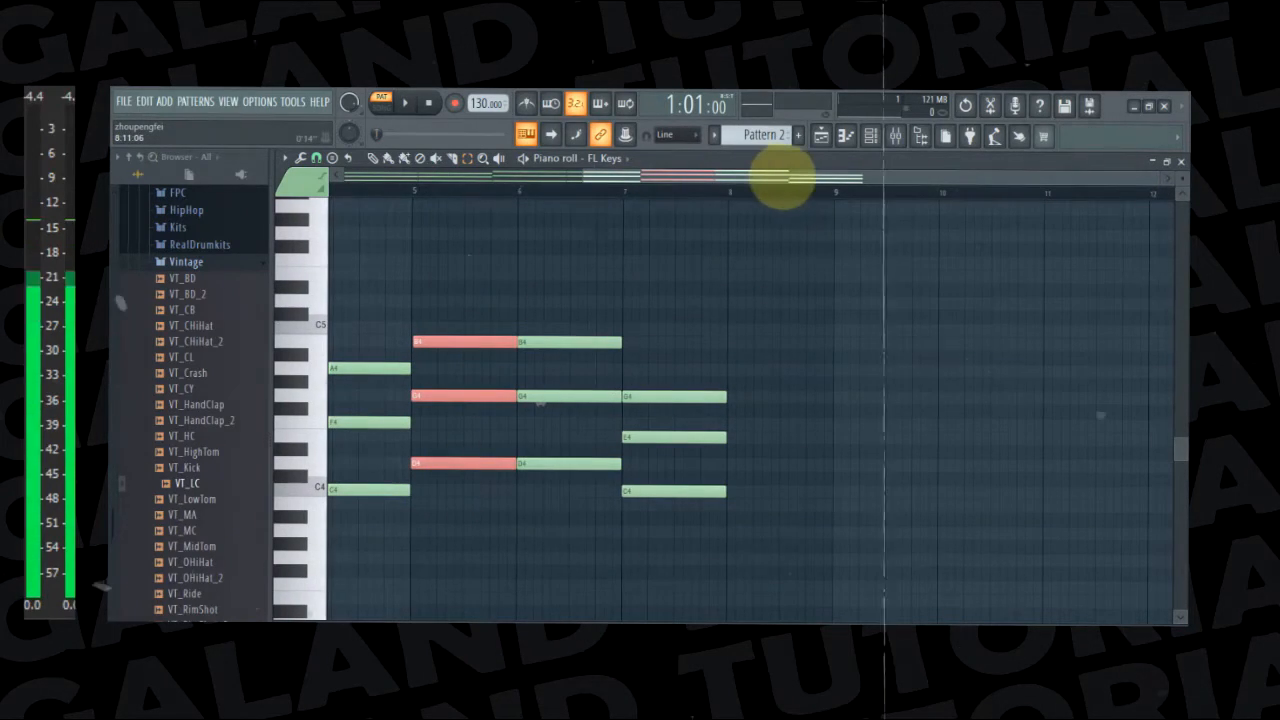
drag(704, 174, 937, 206)
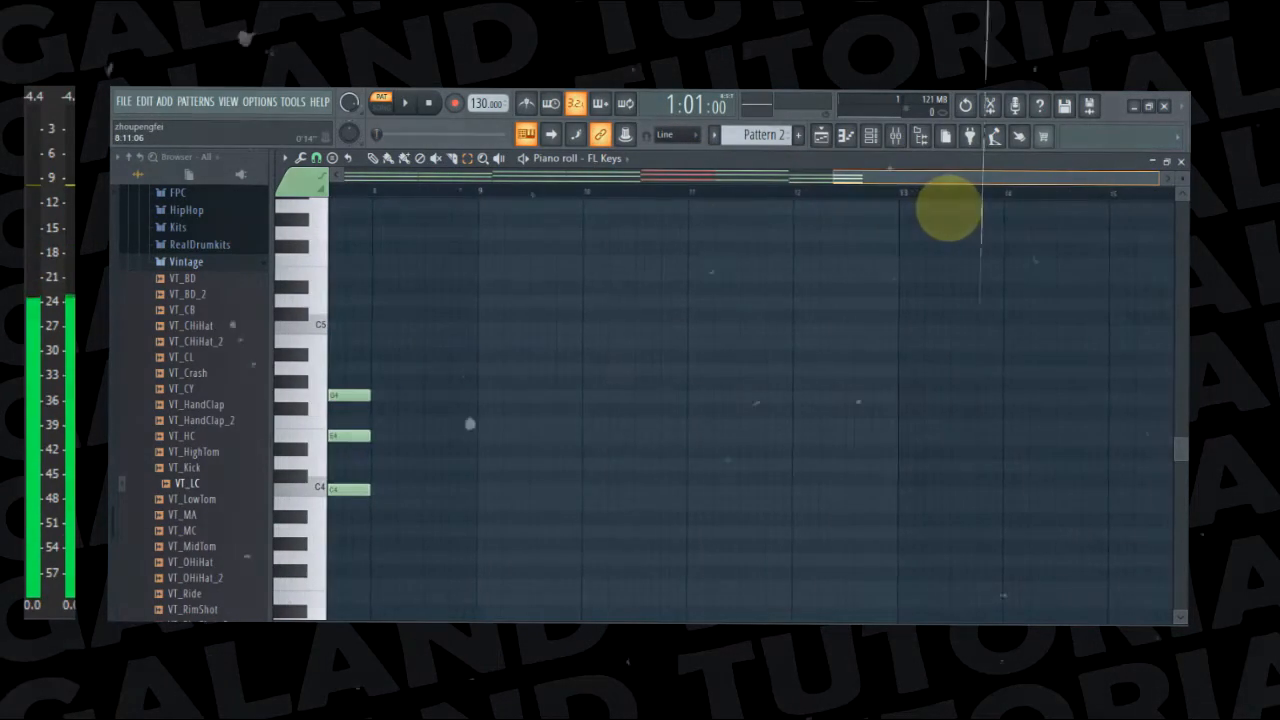
Play back the eight-bar progression with the new chord in bar 8
key(space)
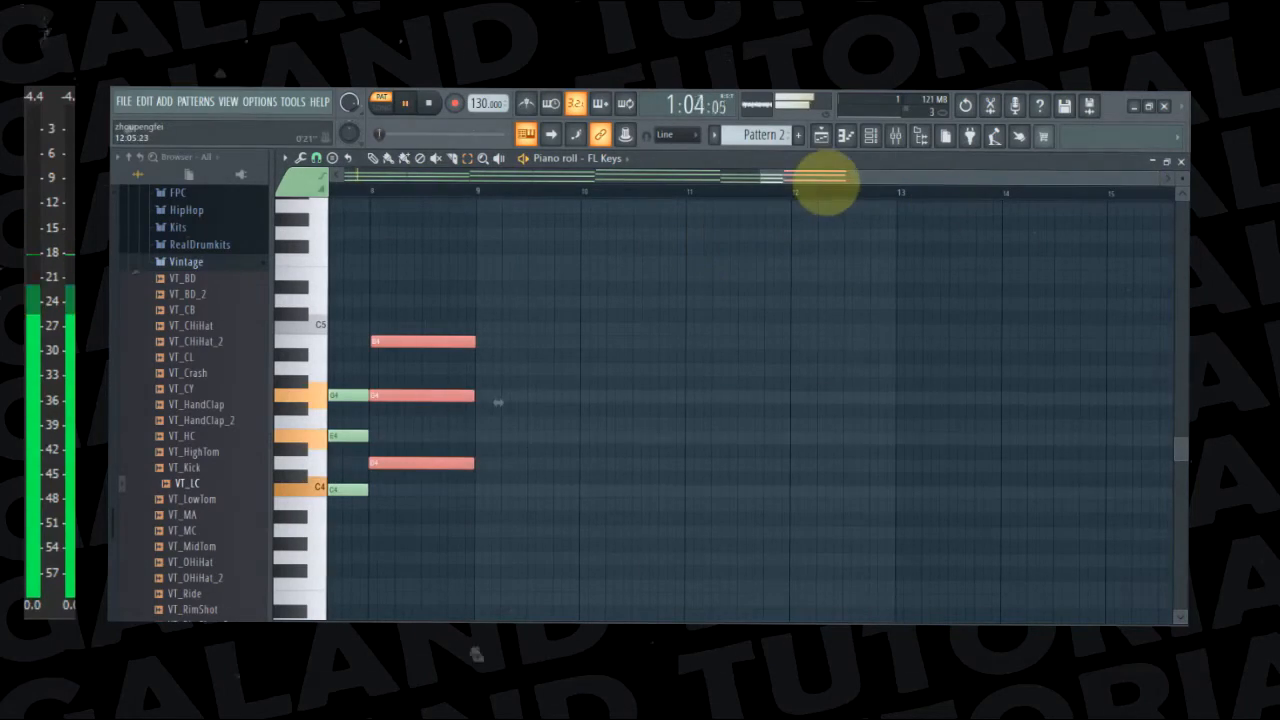
click(513, 216)
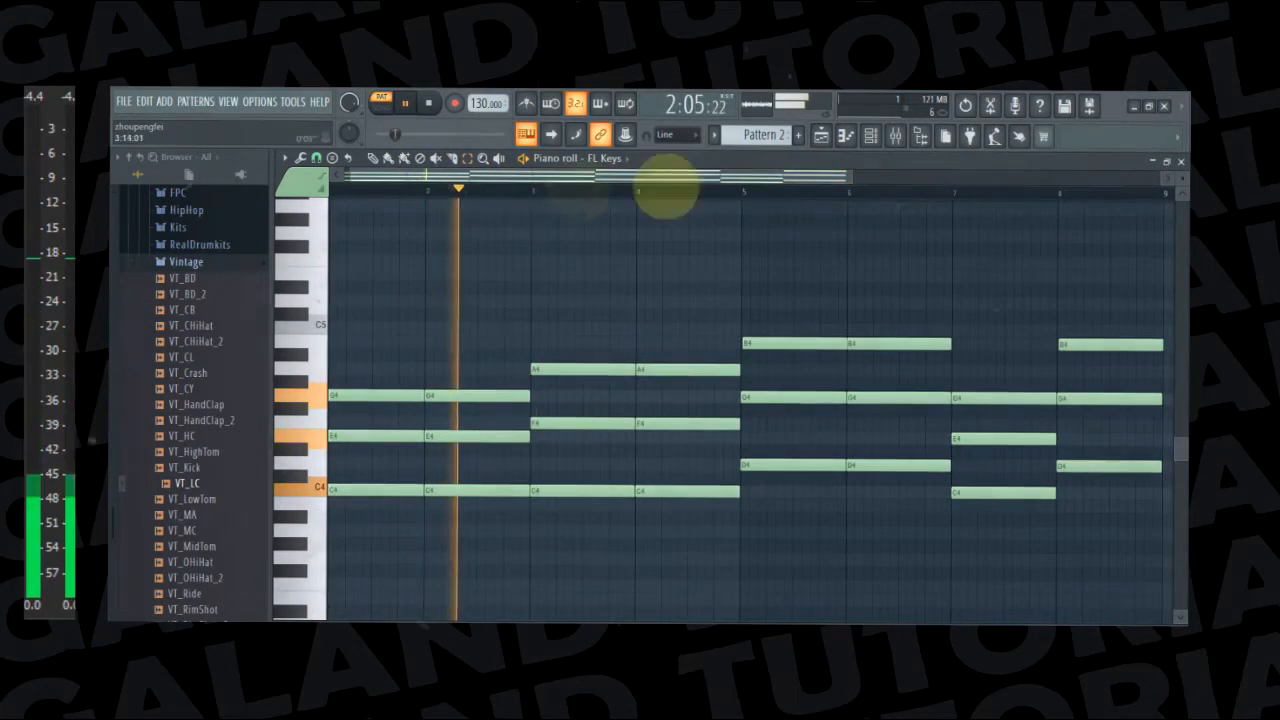
drag(795, 174, 1137, 191)
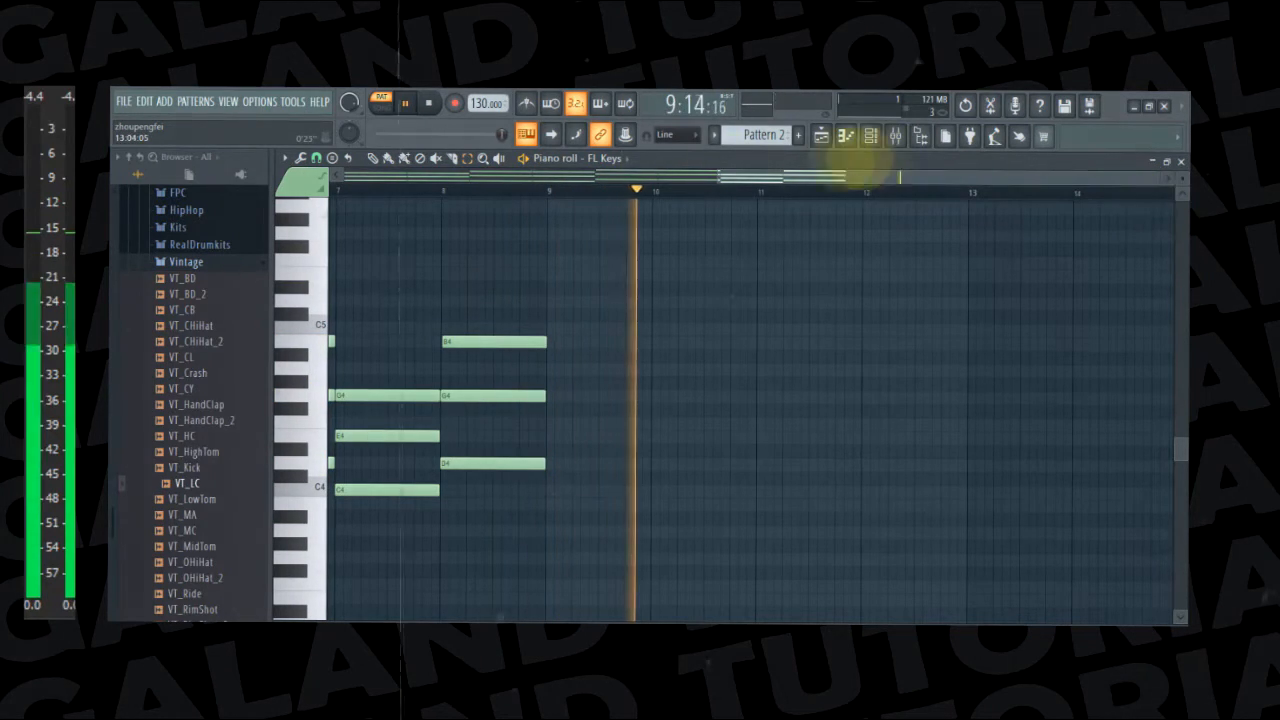
key(space)
Duplicate the entire eight-bar chord progression into bars 9 to 16 and clear the selection
drag(806, 186, 350, 149)
key(ctrl+a)
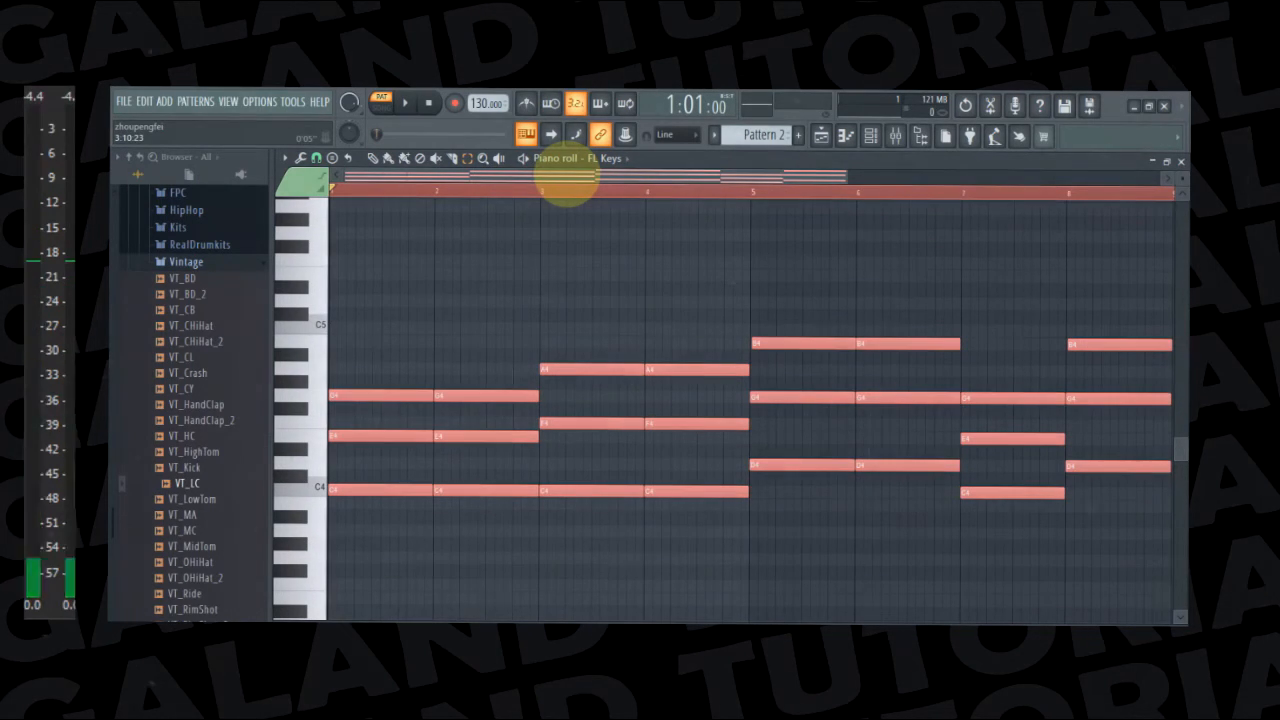
drag(560, 182, 1030, 220)
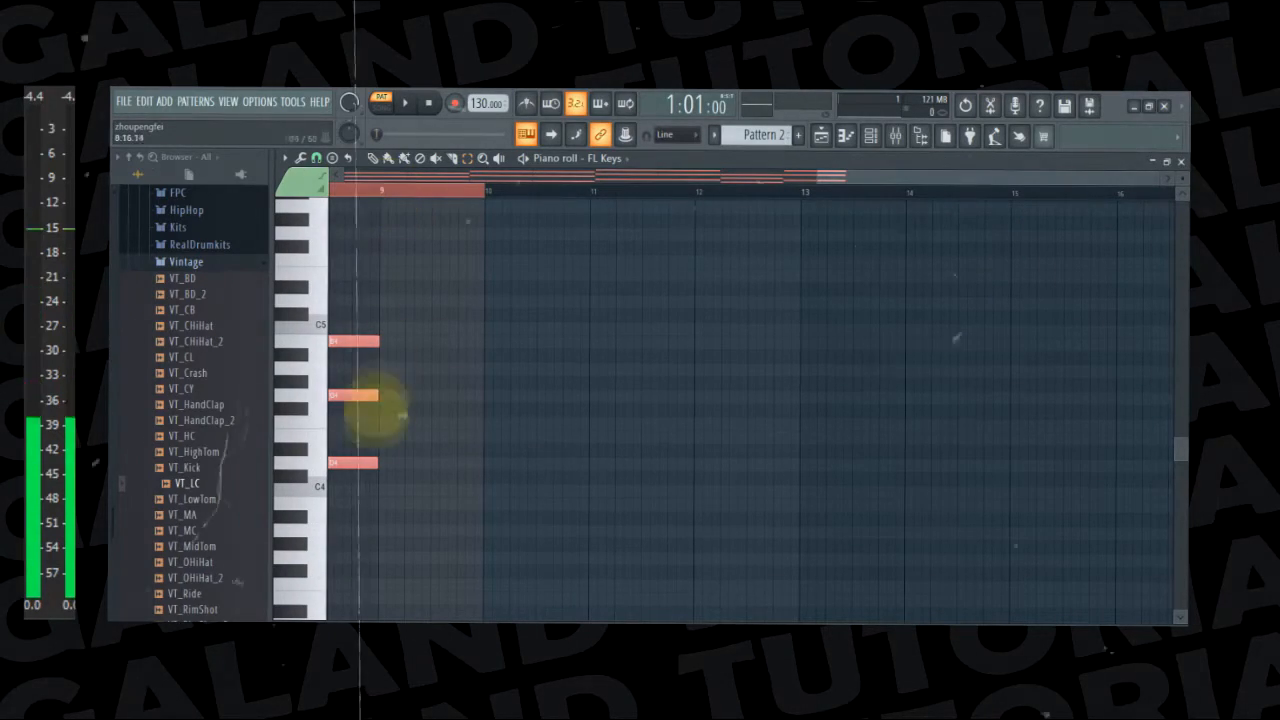
key(ctrl+v)
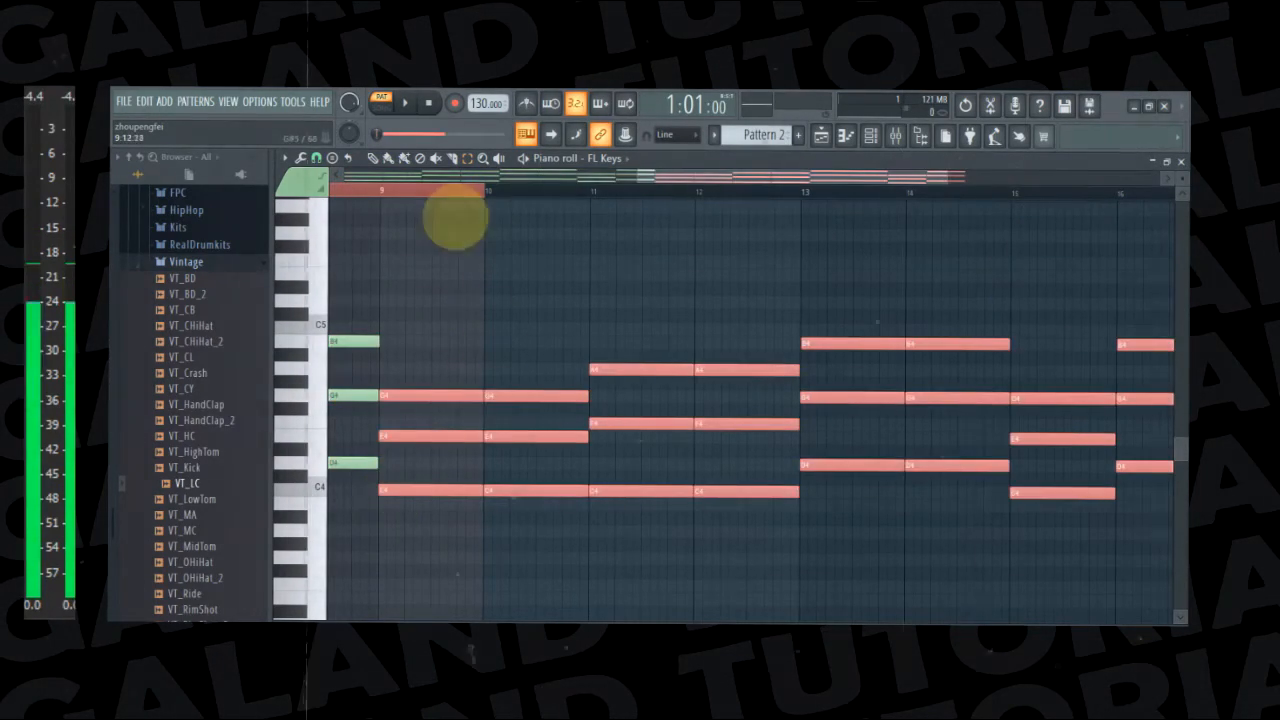
ctrl+click(455, 192)
drag(778, 180, 286, 173)
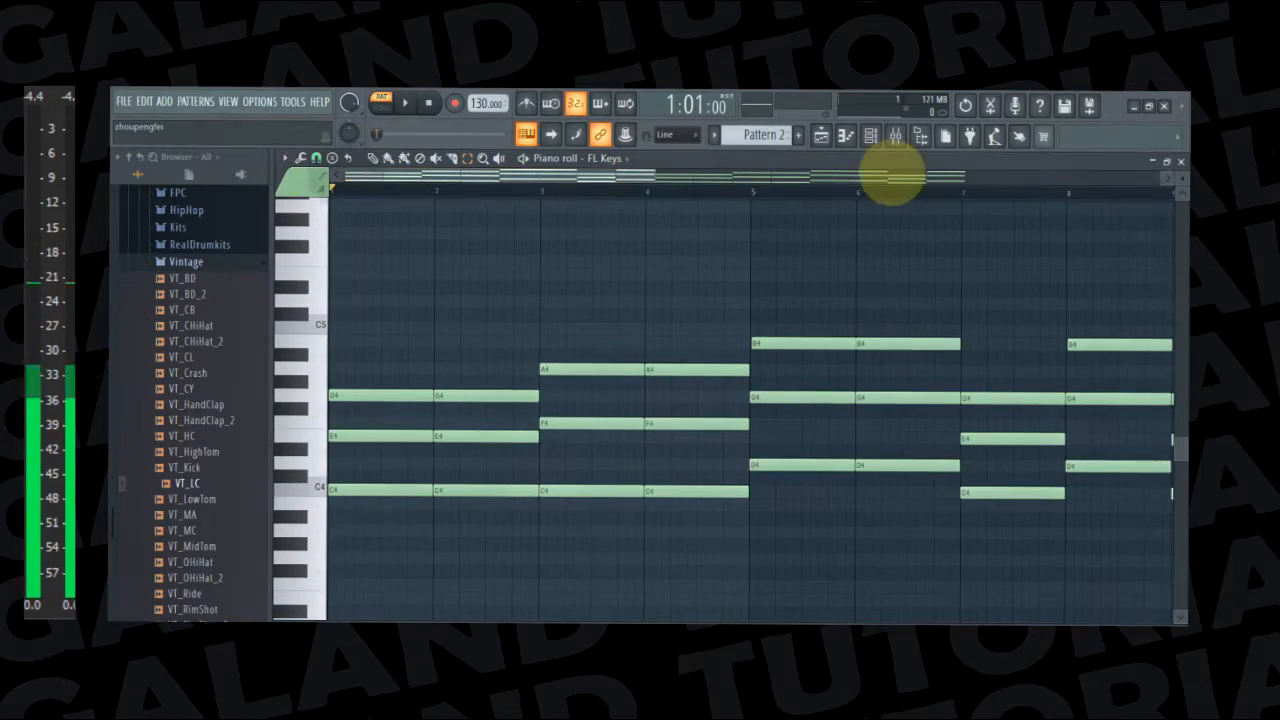
Play back the full 16-bar progression and check its final chord in bar 16
key(space)
drag(657, 179, 1010, 188)
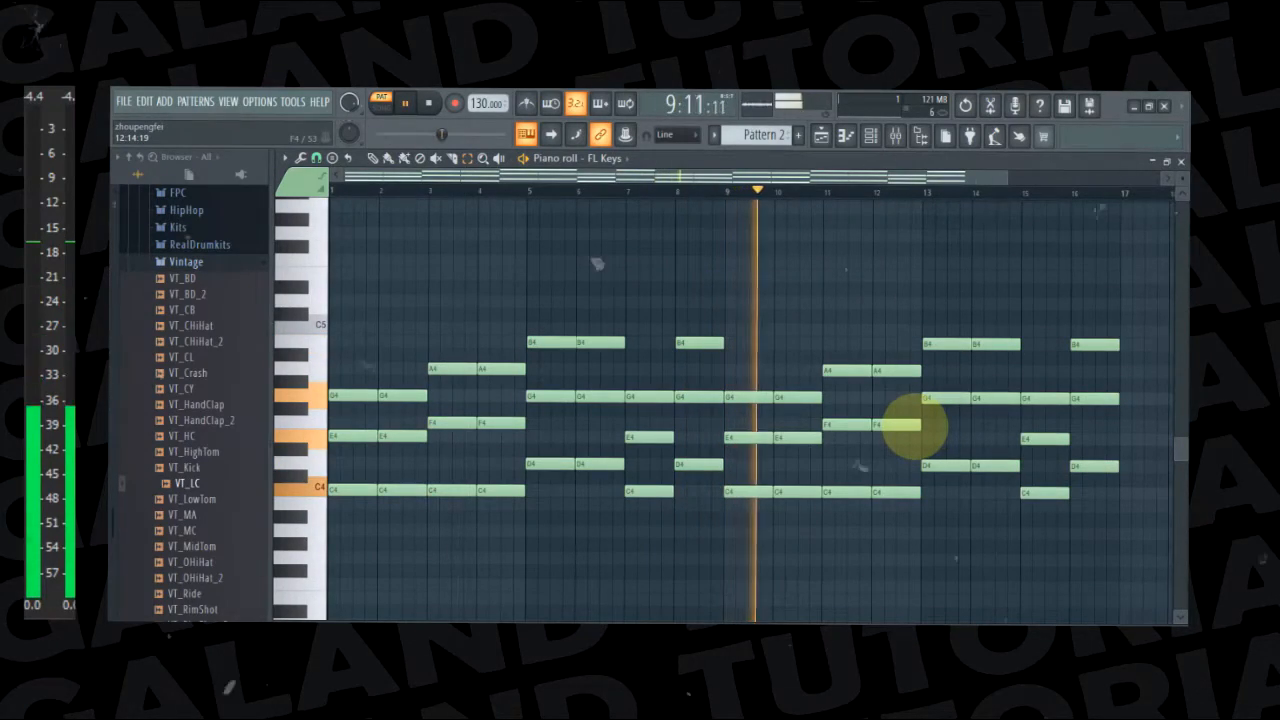
drag(771, 180, 943, 191)
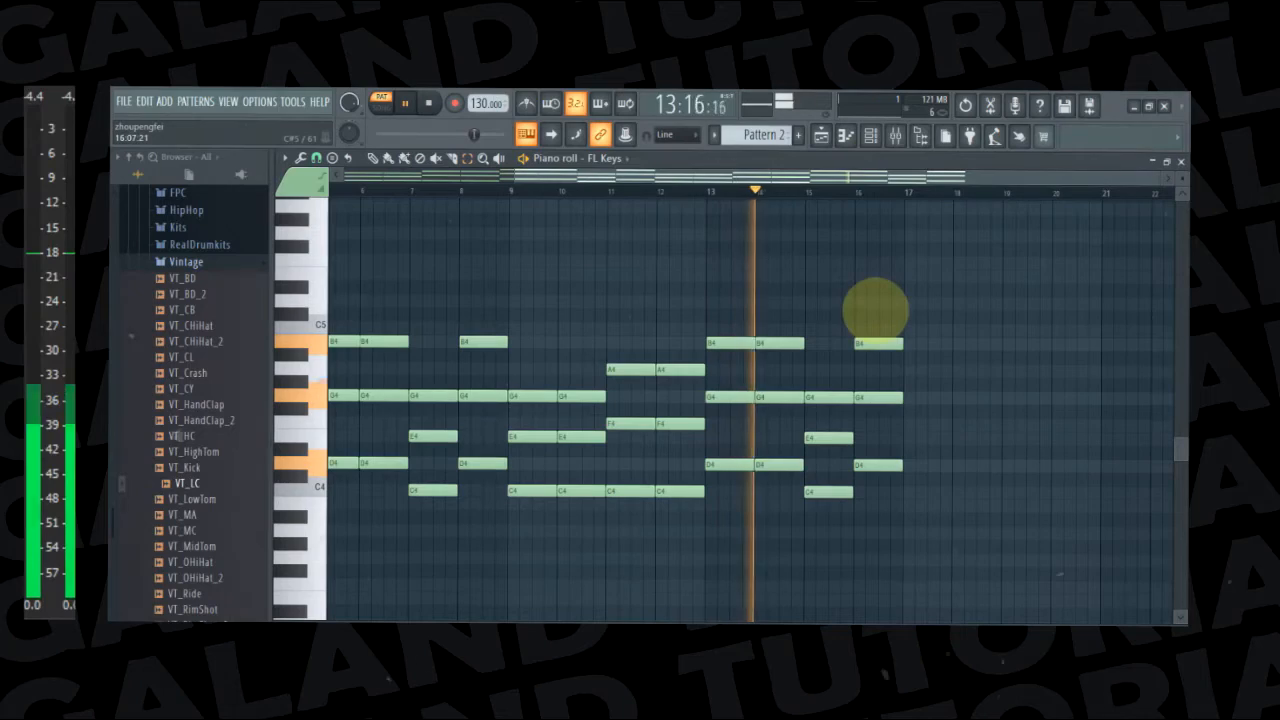
drag(877, 312, 891, 492)
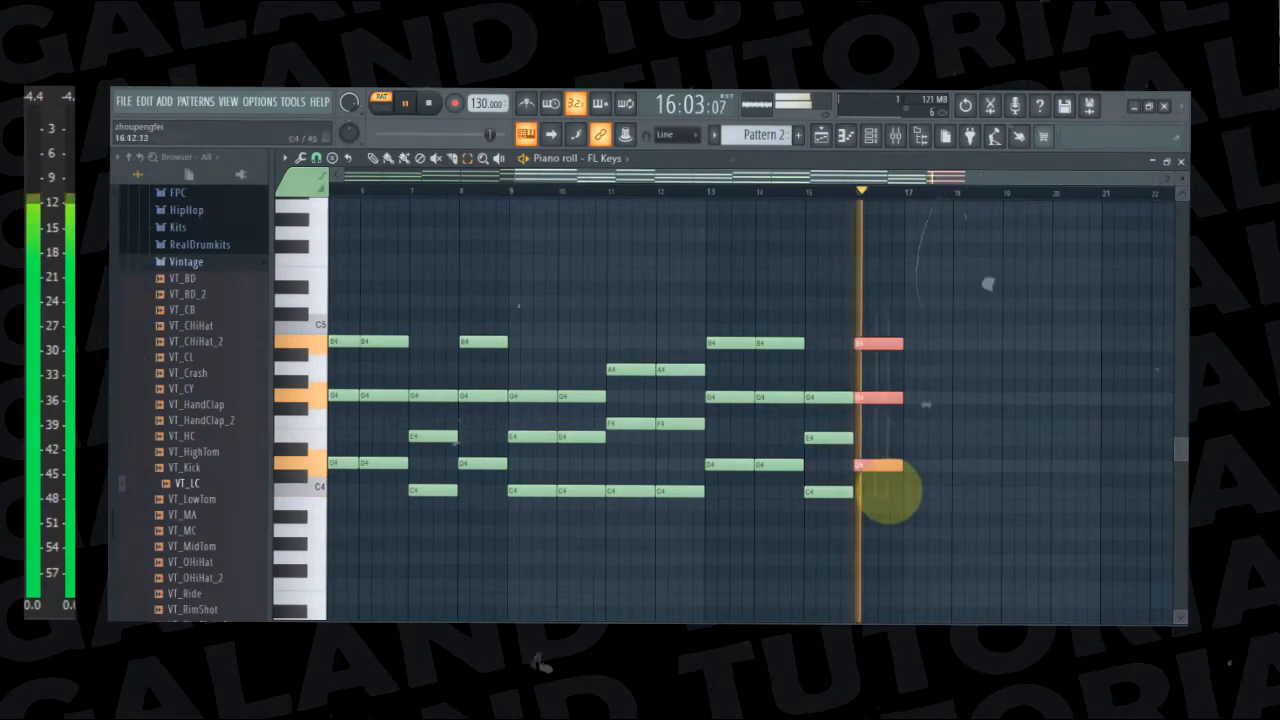
click(947, 367)
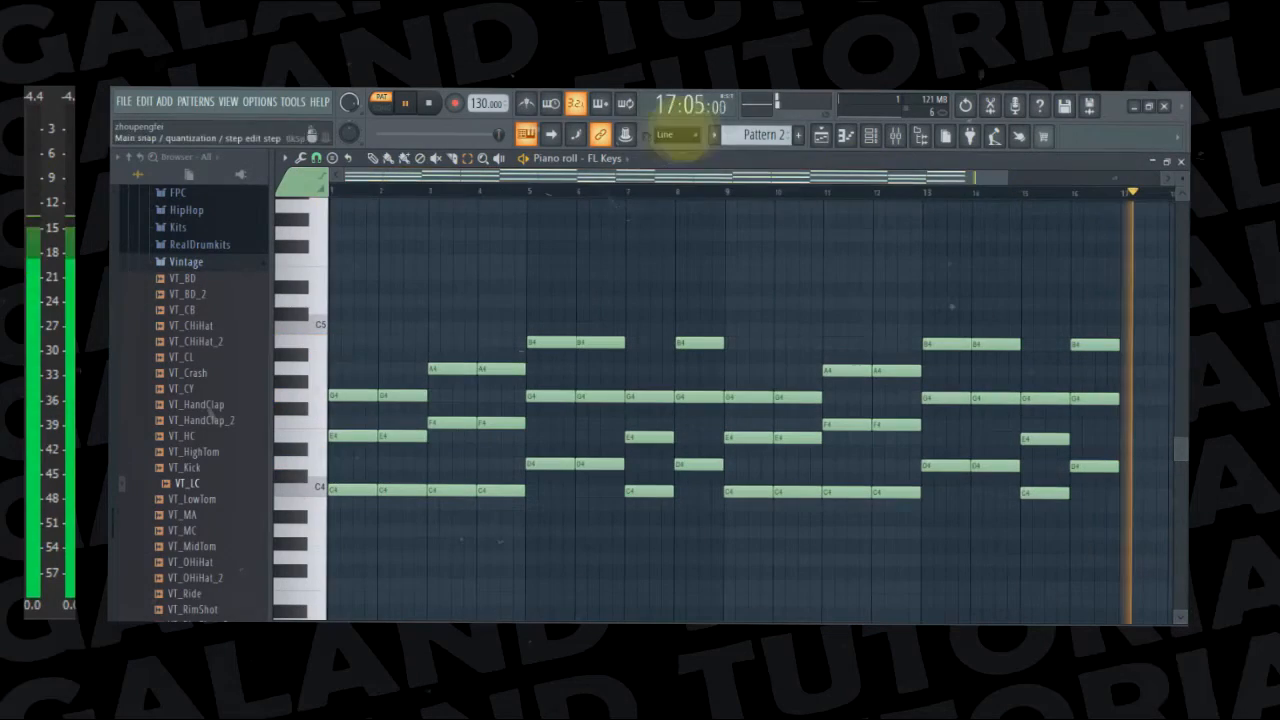
Open the playlist and play Pattern 2 from there
click(820, 136)
key(space)
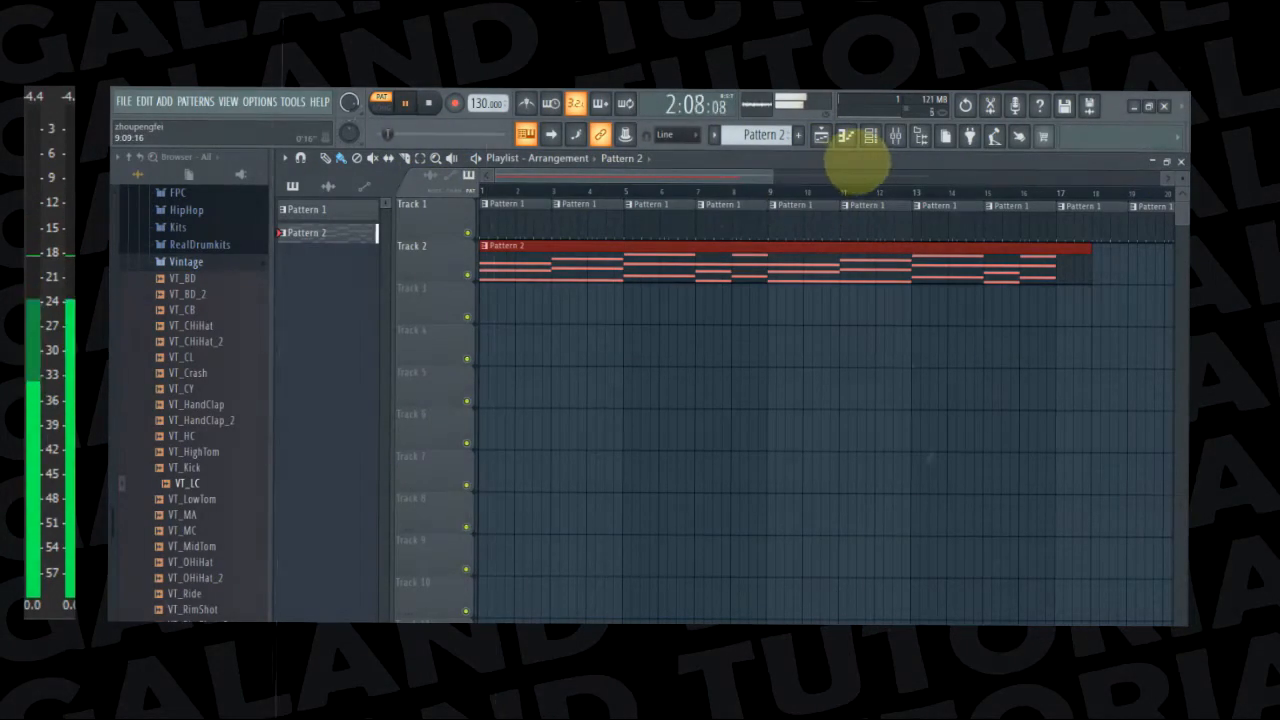
Review the Pattern 2 chords in the piano roll, stop playback and return to the playlist arrangement
click(845, 136)
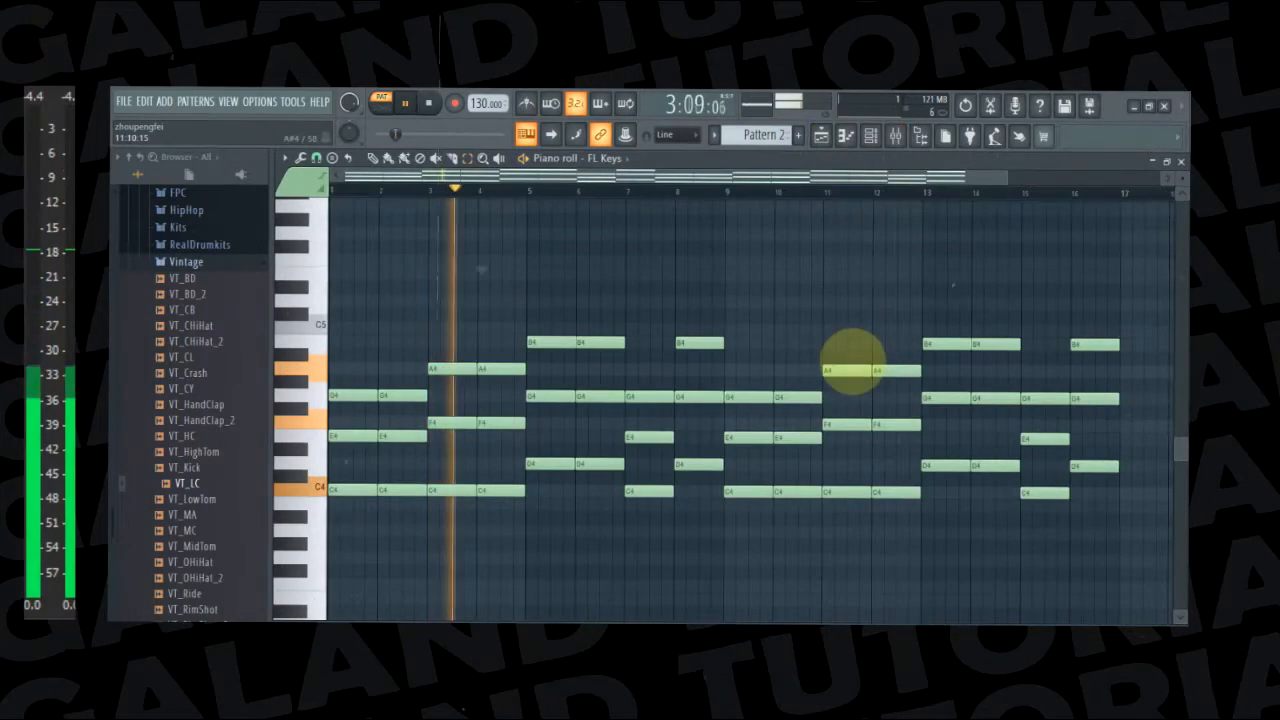
key(space)
click(821, 136)
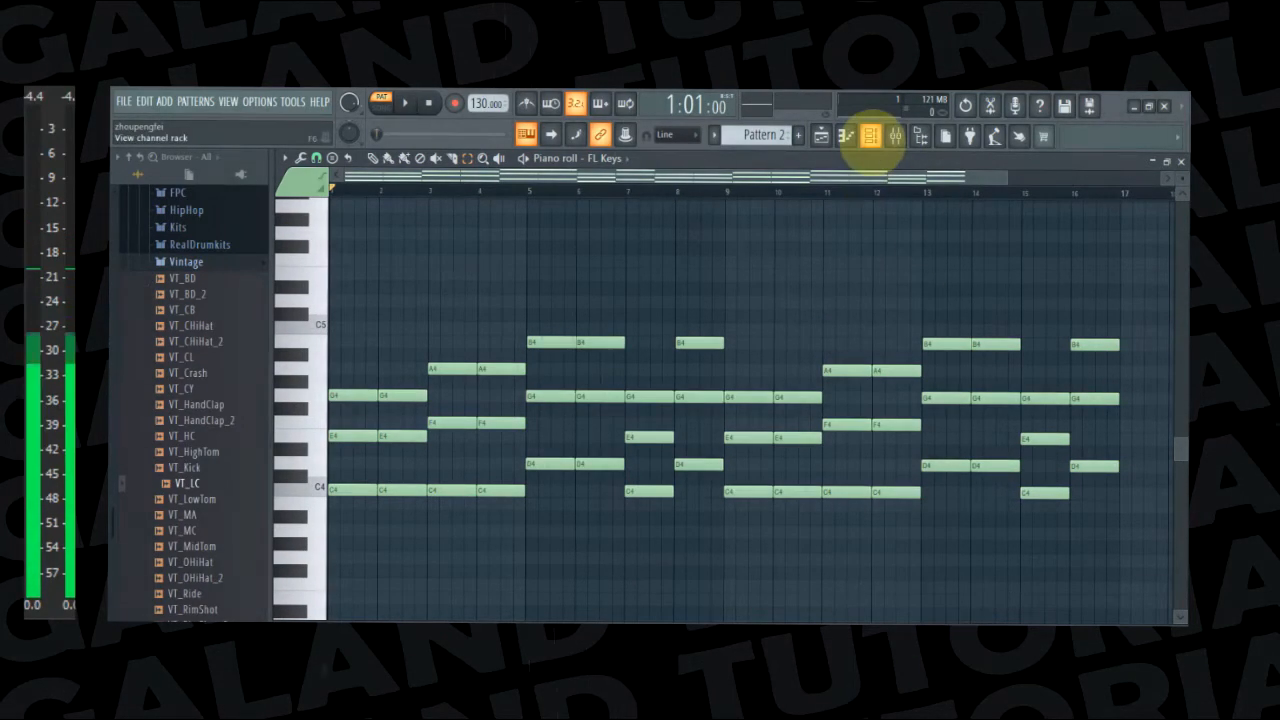
click(869, 137)
click(823, 137)
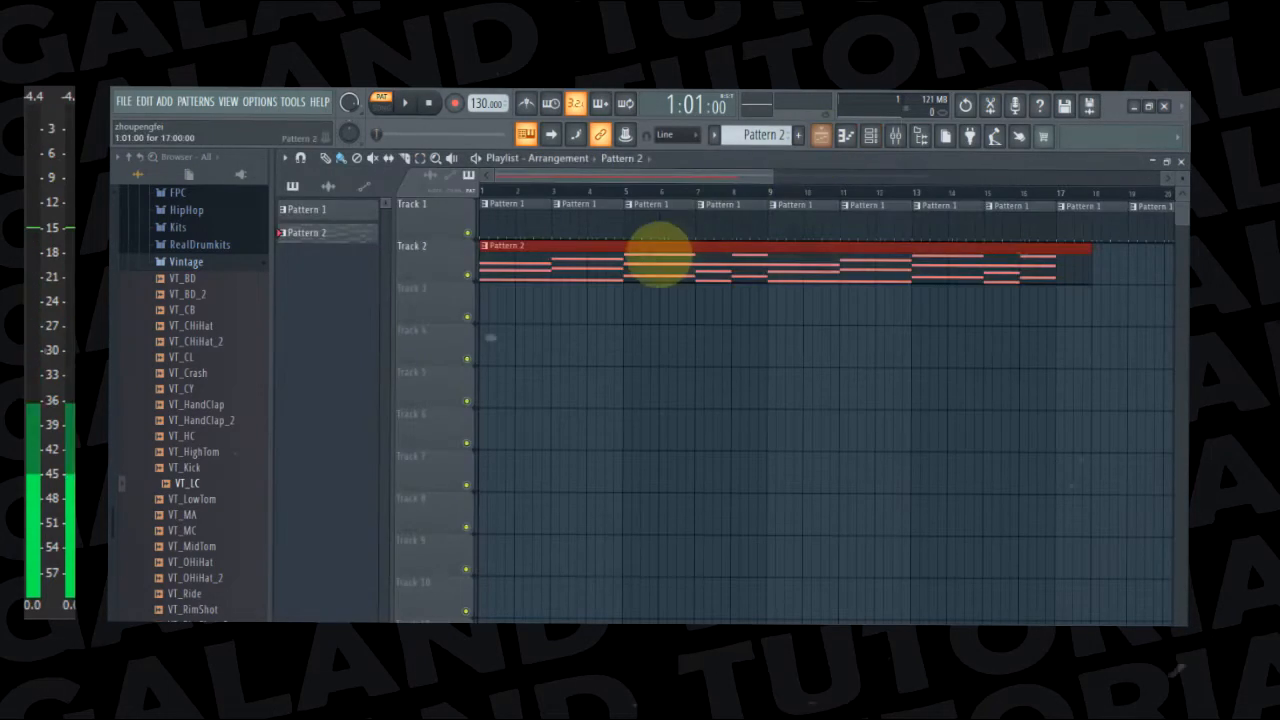
Place Pattern 2 on Track 2 of the playlist, starting at bar 1
click(867, 136)
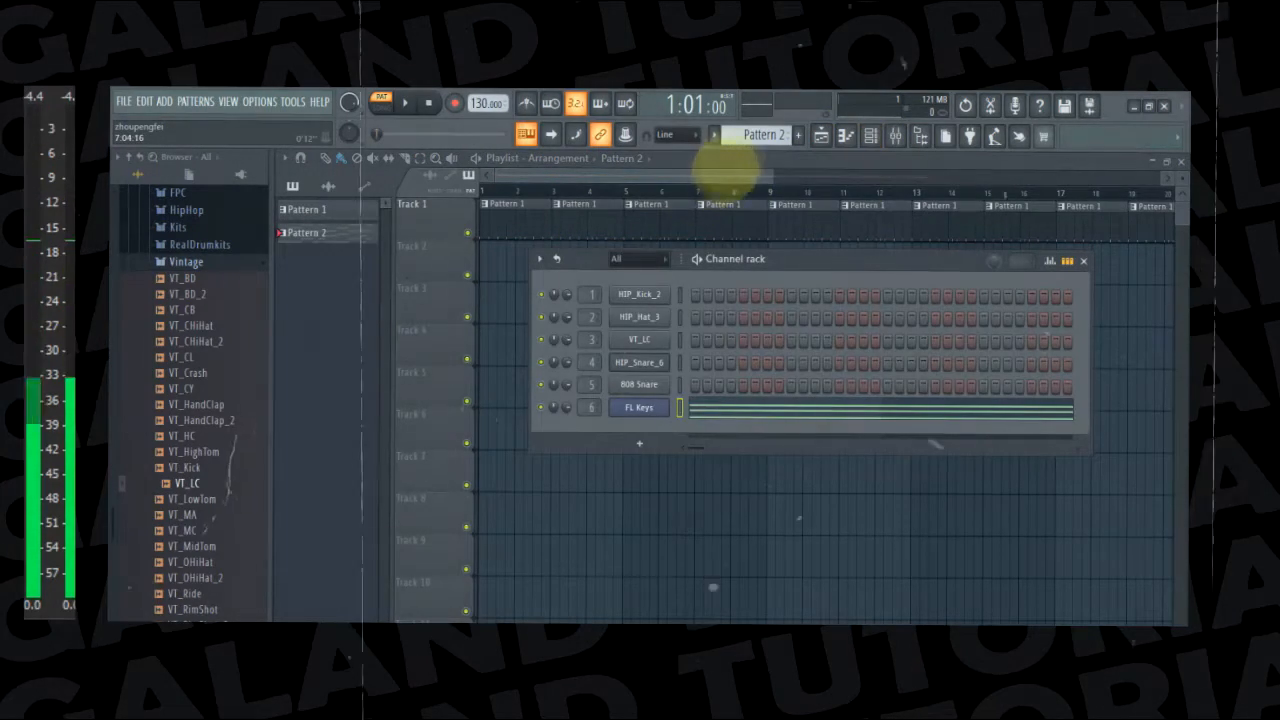
click(858, 140)
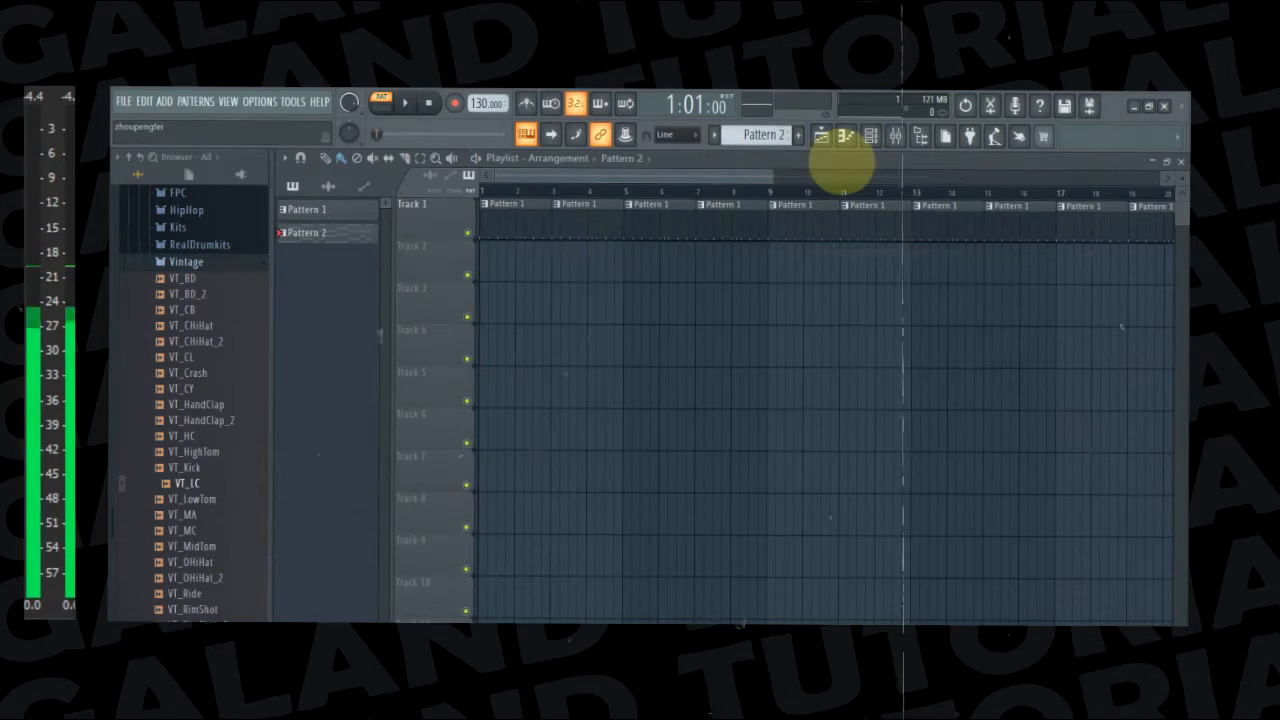
click(498, 262)
drag(548, 280, 508, 271)
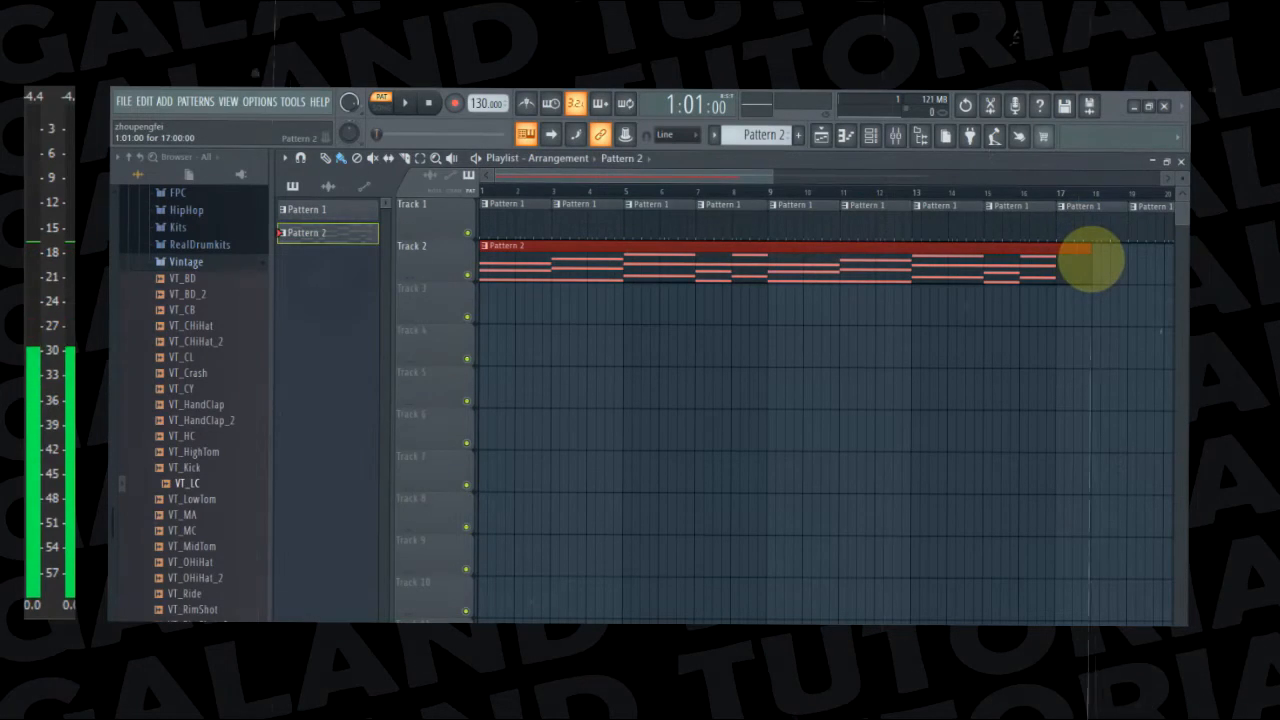
Delete the extra Pattern 1 clips on Track 1 from bar 17 onward
right_click(1098, 225)
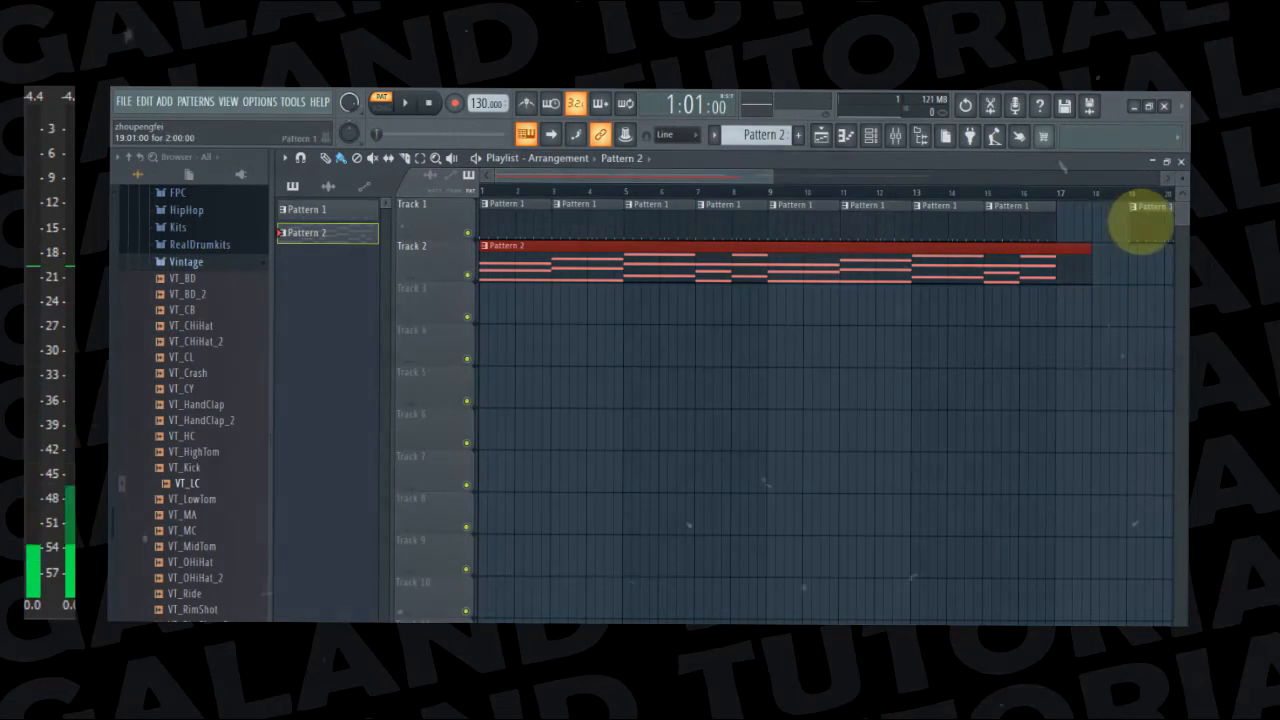
right_click(1143, 206)
drag(732, 180, 898, 180)
right_click(842, 218)
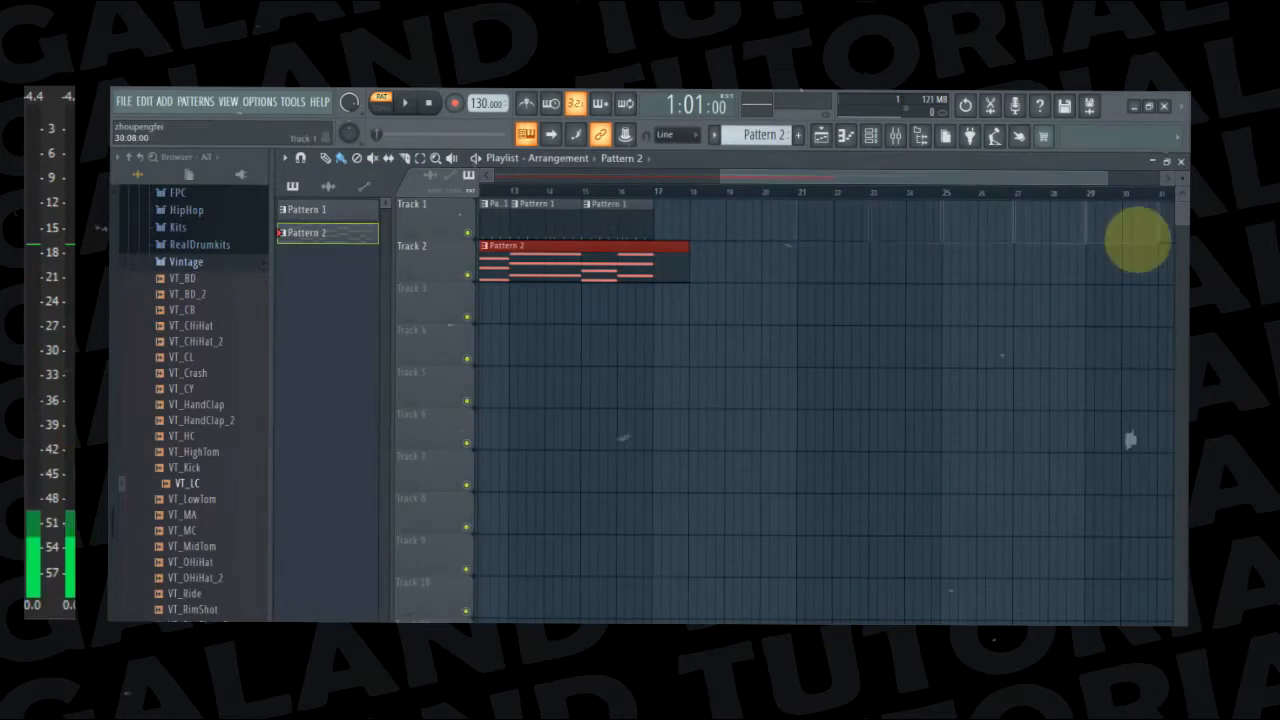
drag(800, 181, 563, 173)
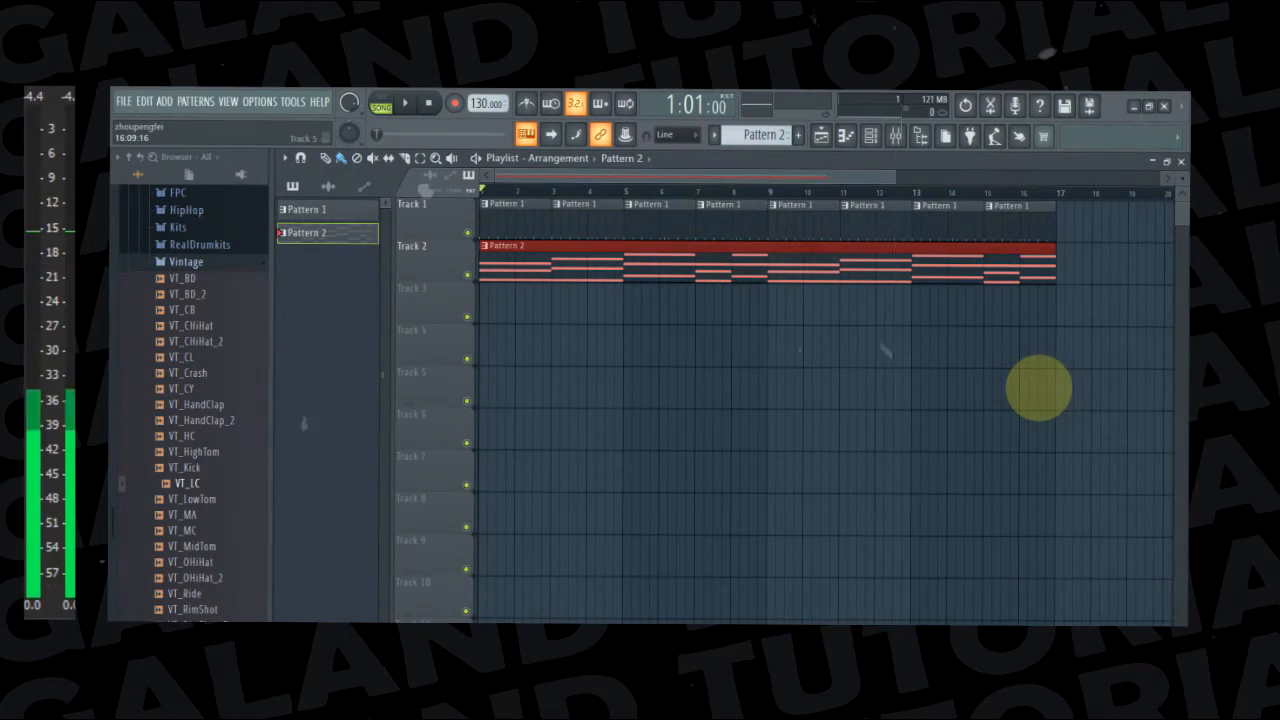
Bring up the channel rack and switch to a new empty Pattern 3
click(870, 135)
click(870, 135)
click(870, 135)
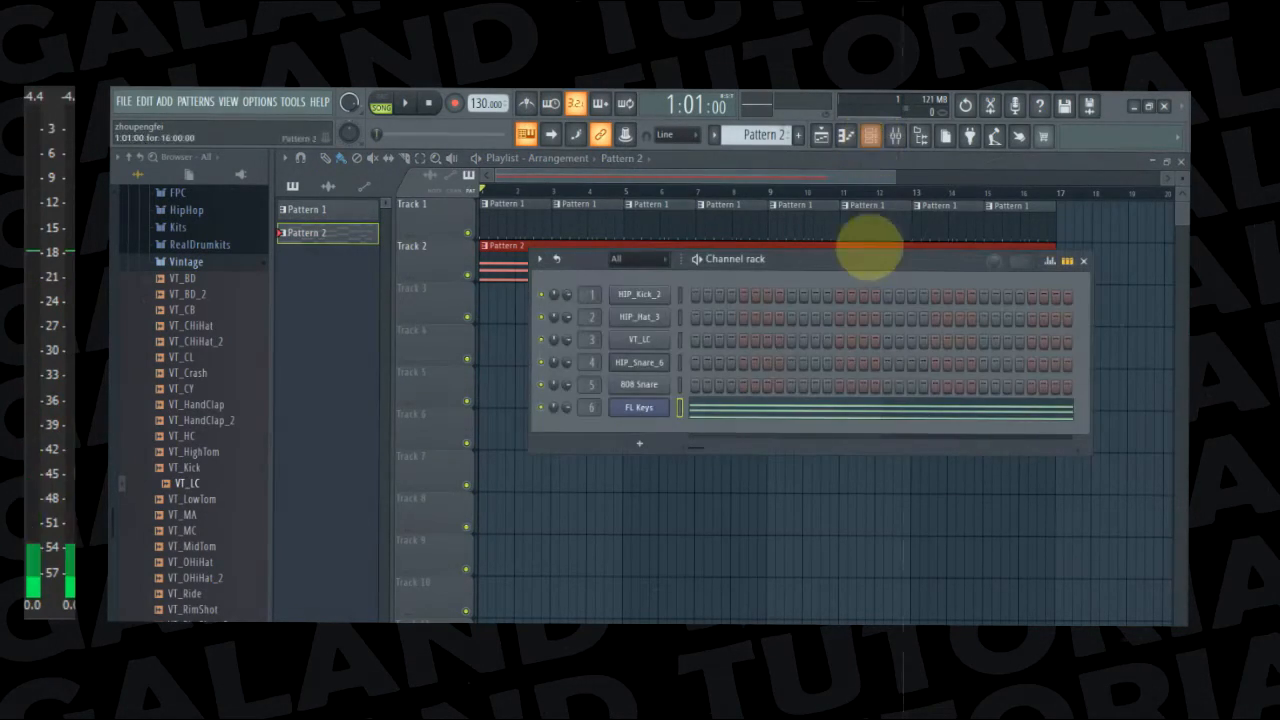
click(868, 138)
click(870, 135)
mouse_move(782, 135)
mouse_down()
mouse_move(782, 150)
mouse_move(762, 125)
mouse_up()
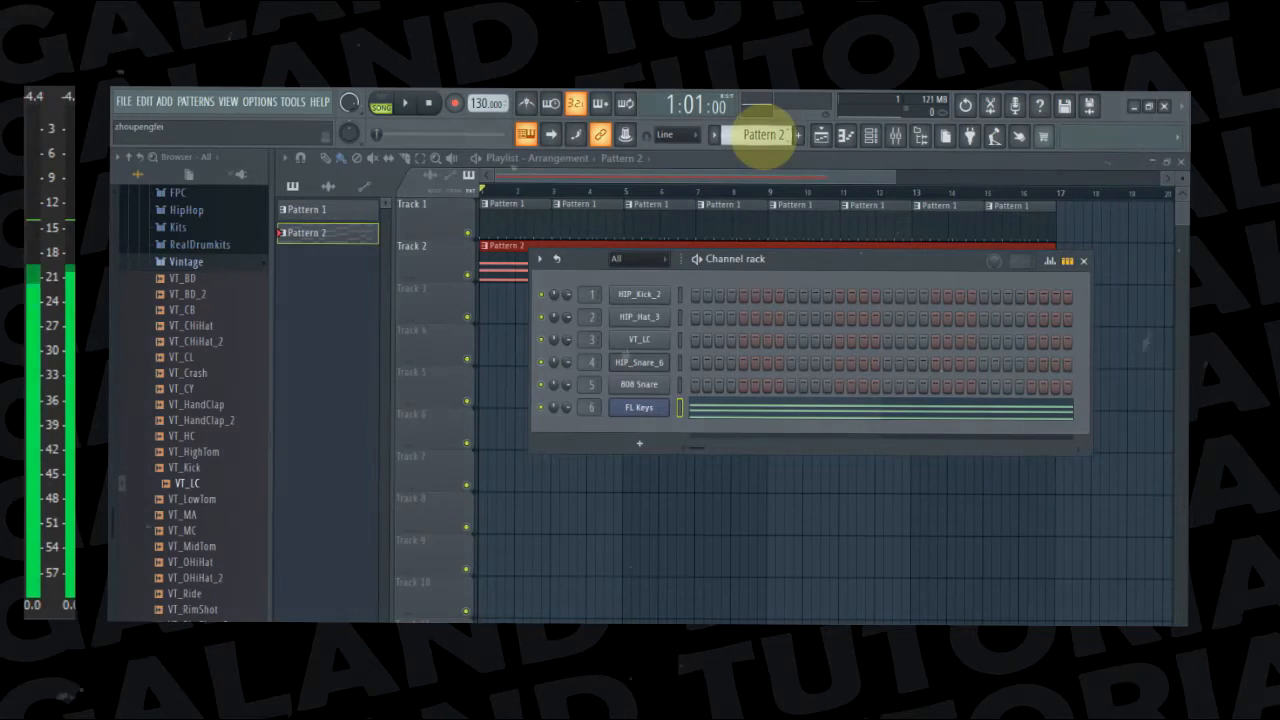
drag(762, 132, 762, 124)
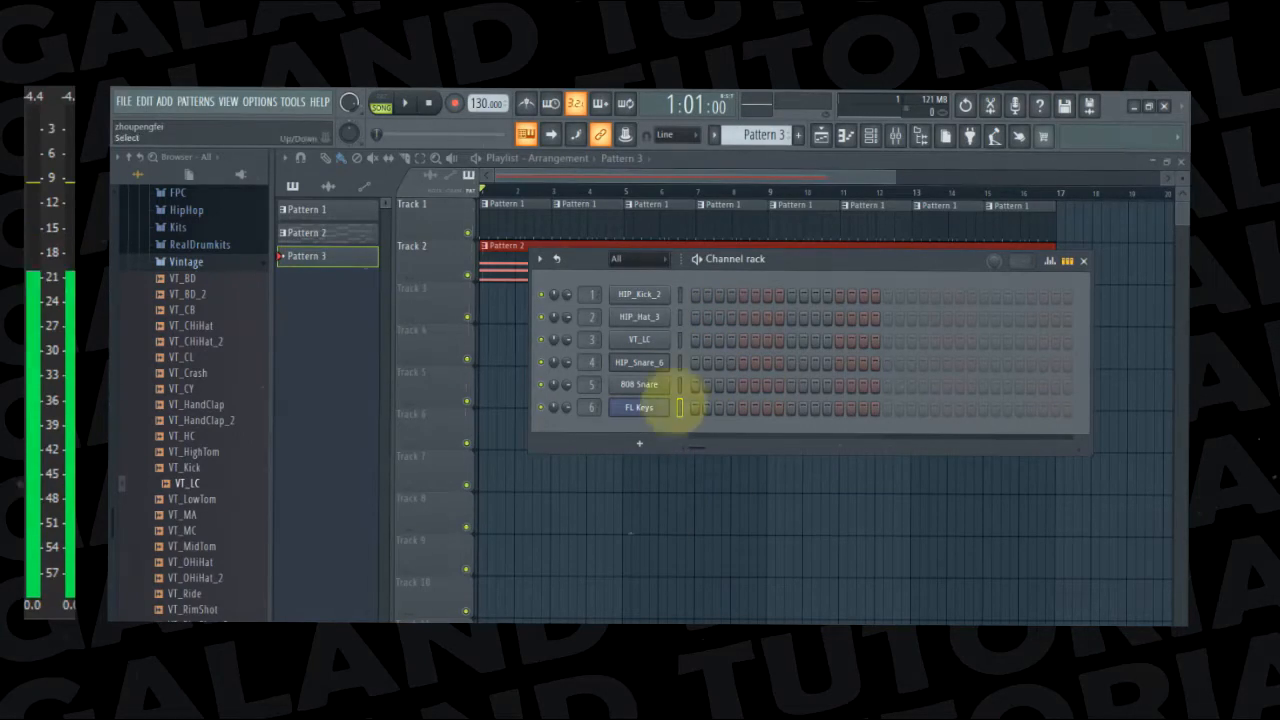
Add a BooBass channel, move its plugin window below the channel rack, and route it to mixer track 7
click(639, 442)
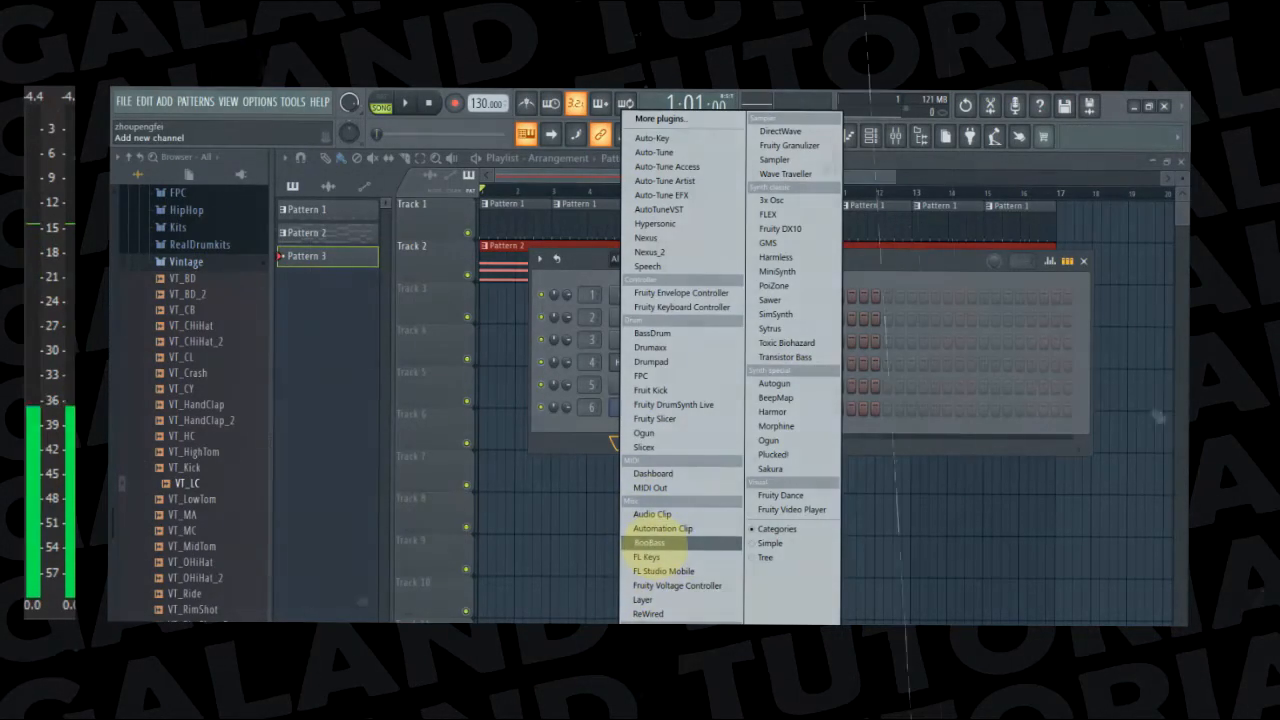
click(648, 542)
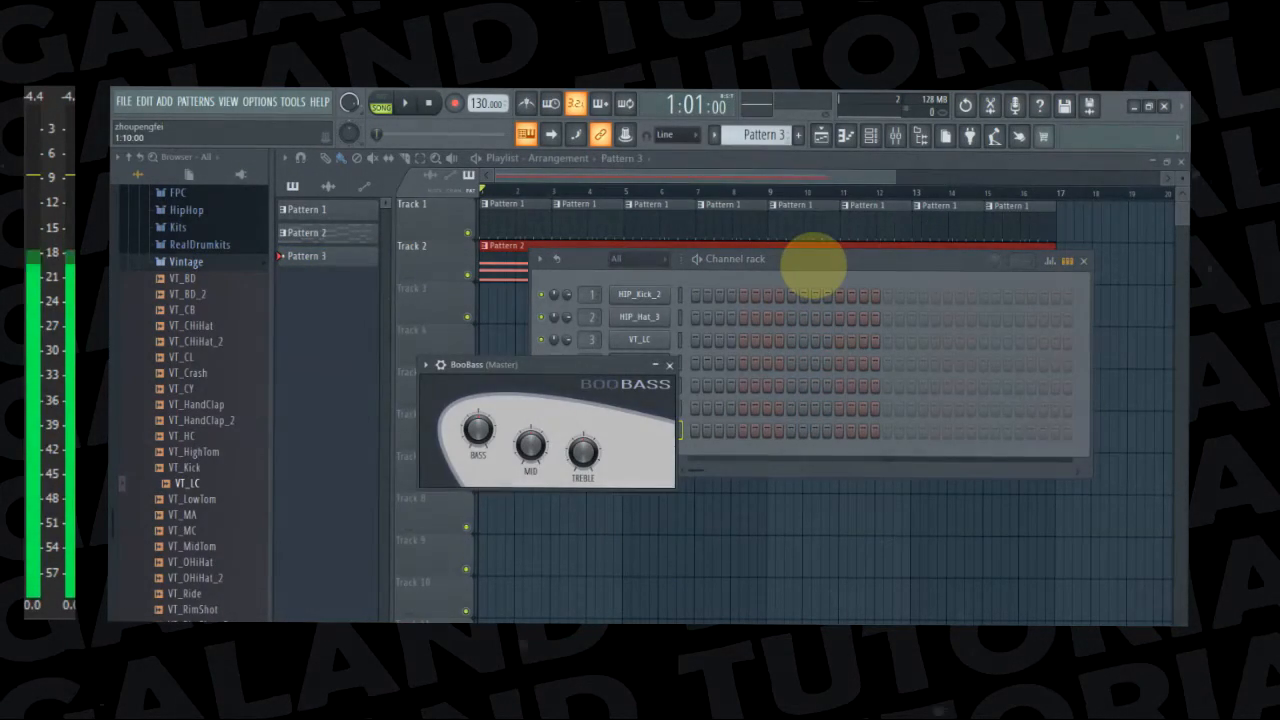
drag(568, 372, 680, 494)
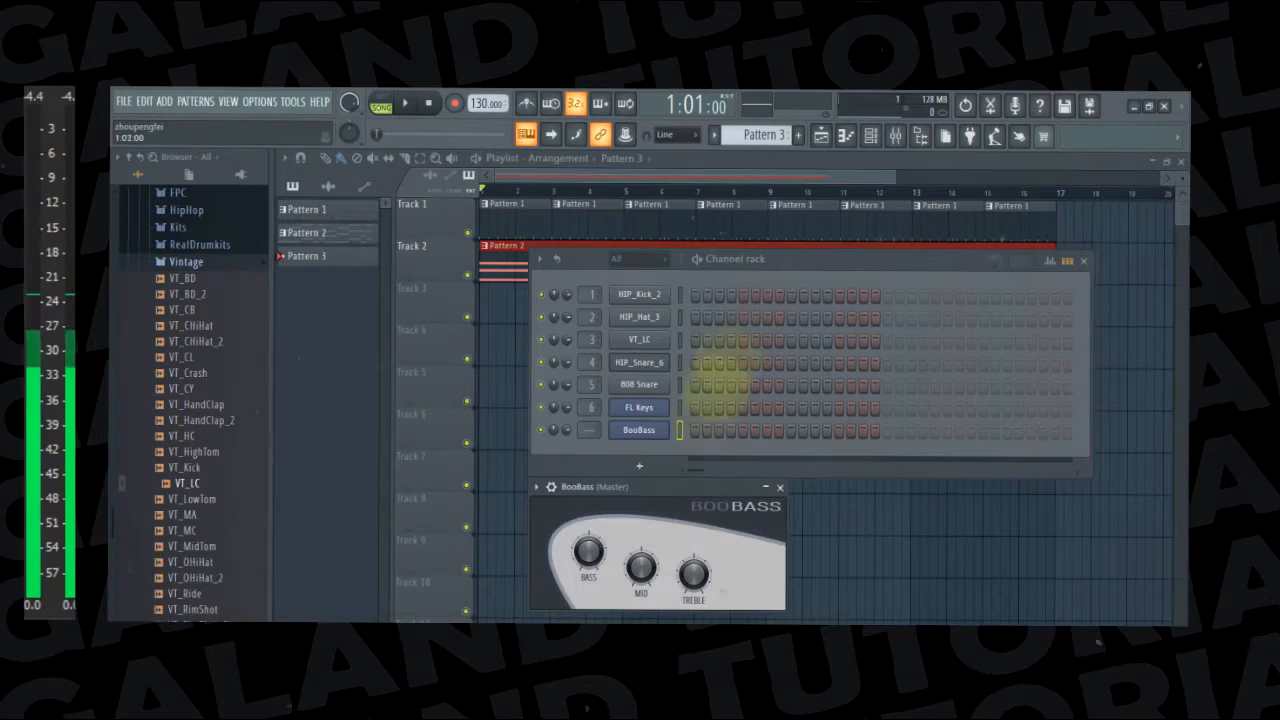
click(810, 260)
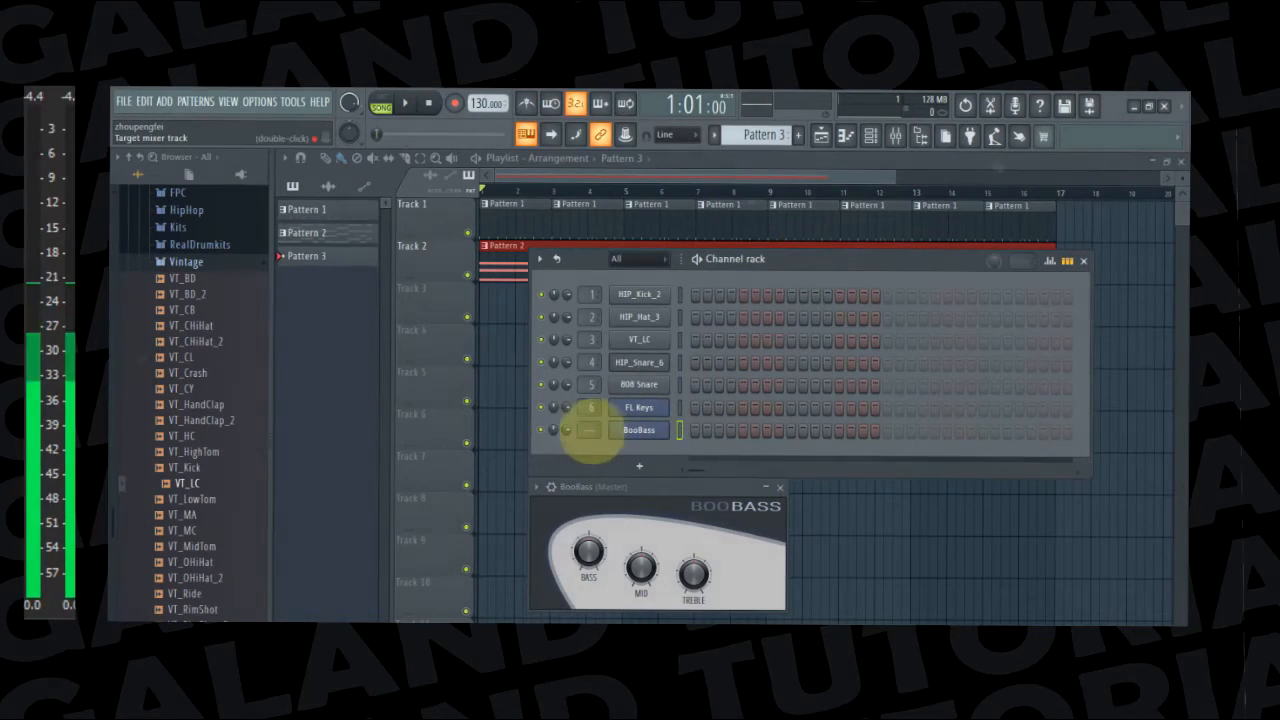
drag(590, 430, 590, 405)
Open the BooBass channel's piano roll in Pattern 3 and activate the Draw tool
click(640, 430)
click(640, 430)
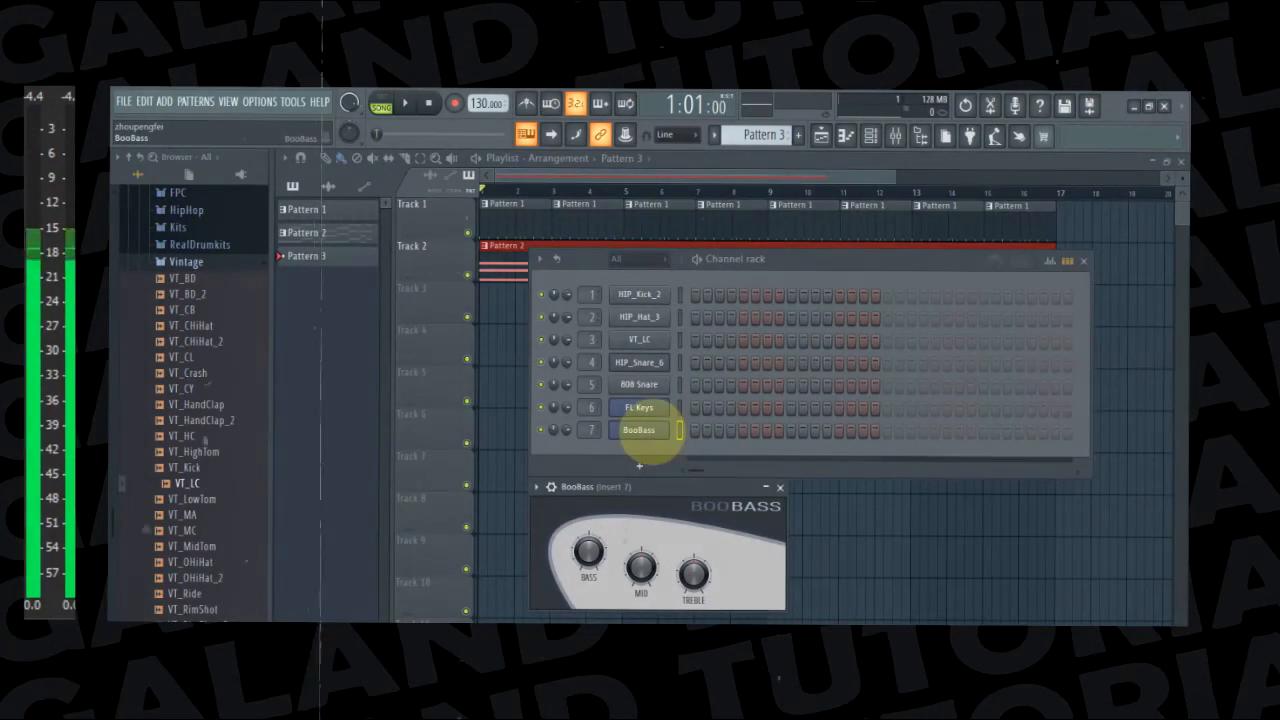
right_click(640, 430)
click(695, 428)
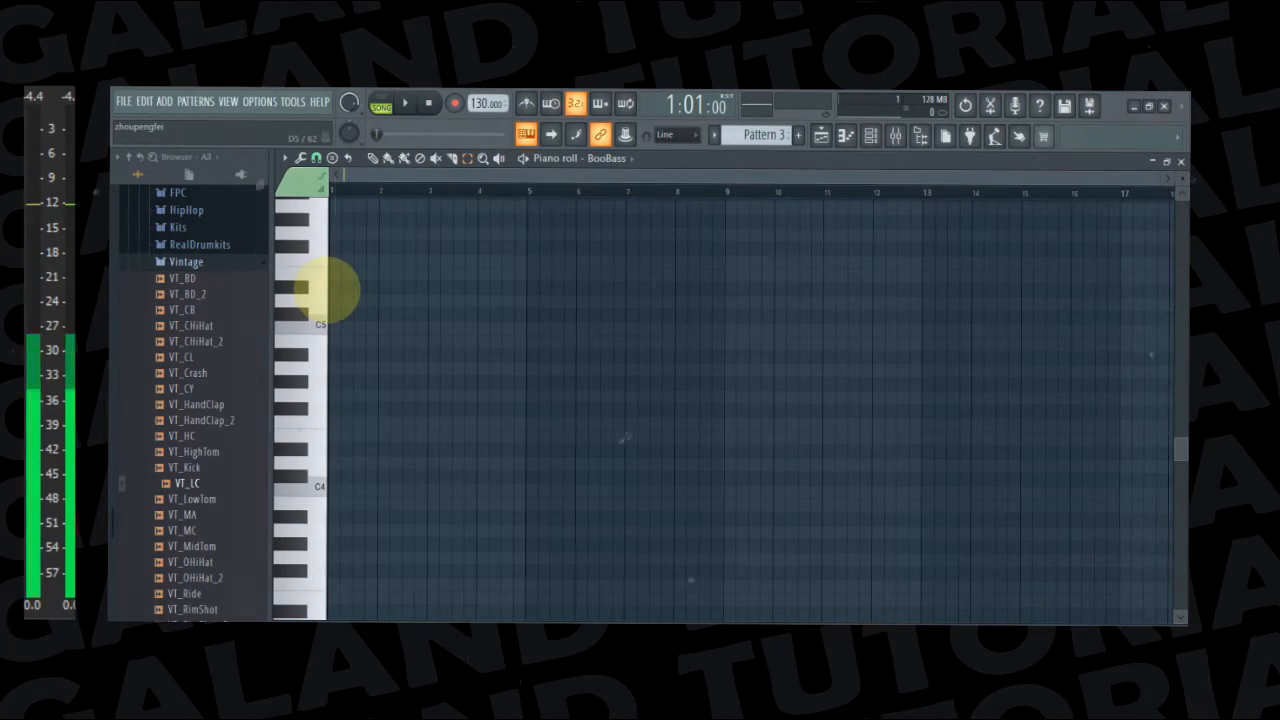
click(372, 158)
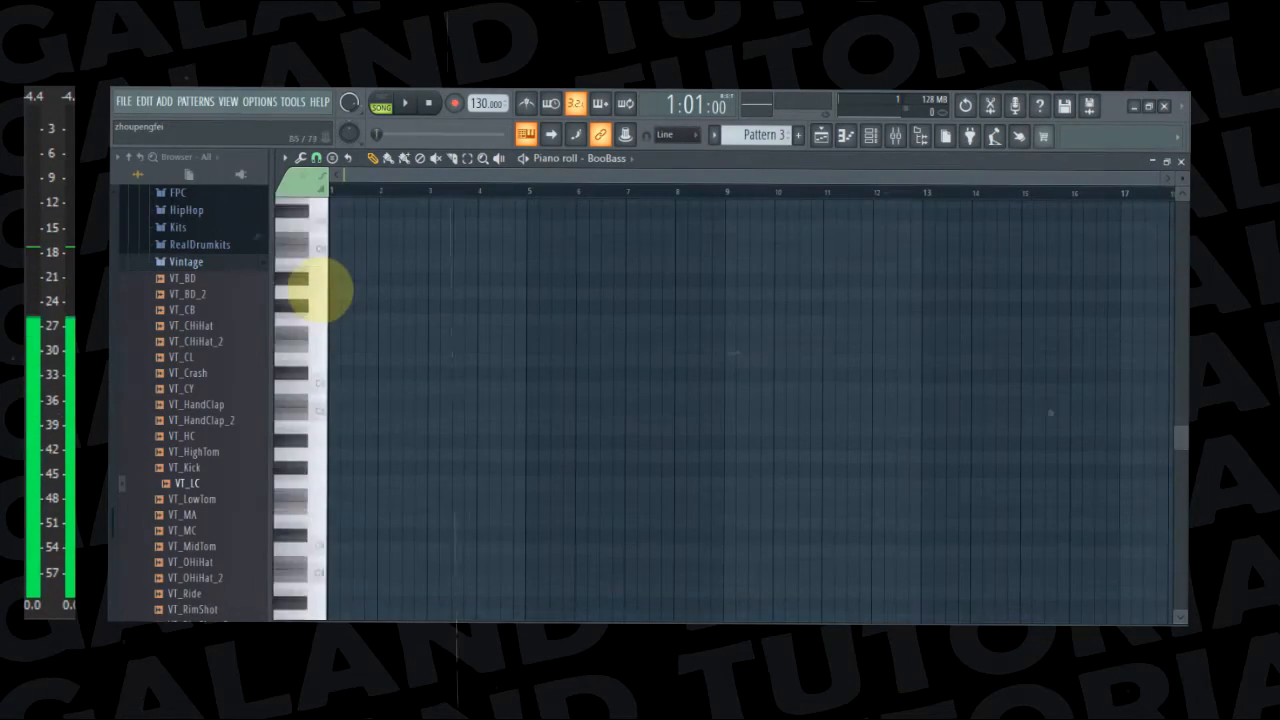
Draw a one-bar C5 bass note at the start of bar 1
scroll(330, 305, up, 4)
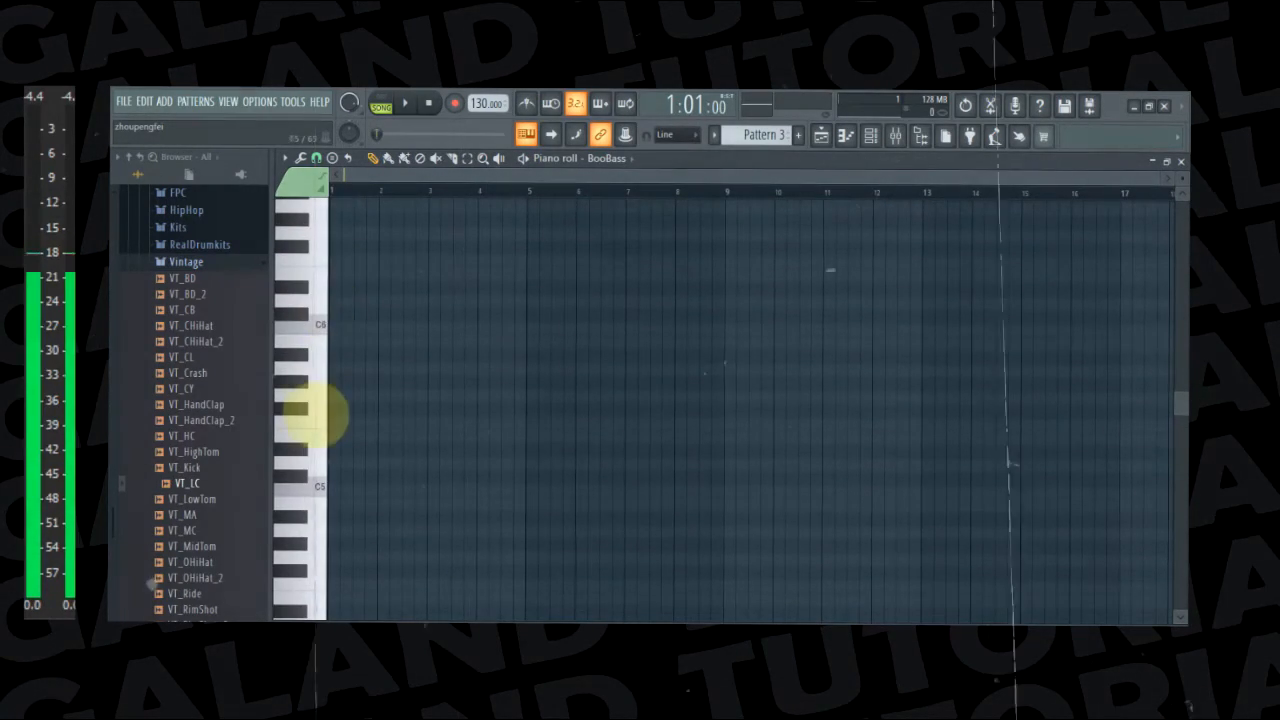
scroll(310, 397, down, 4)
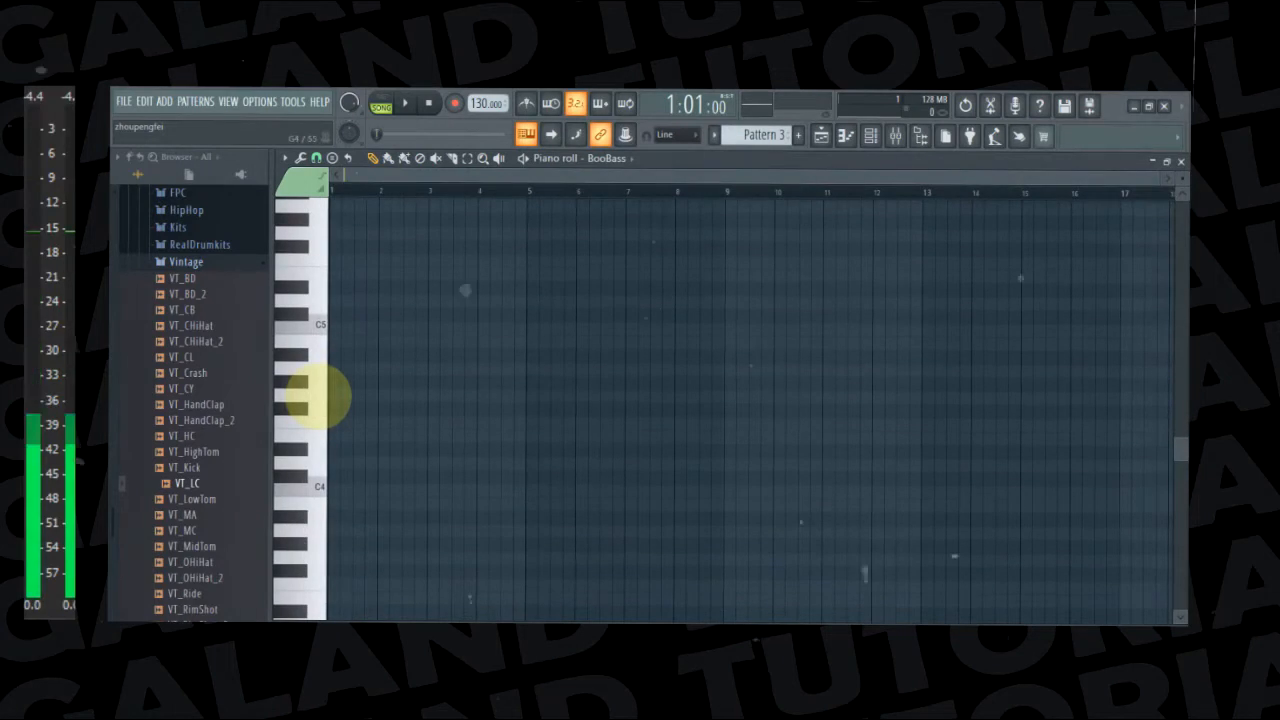
scroll(315, 397, down, 2)
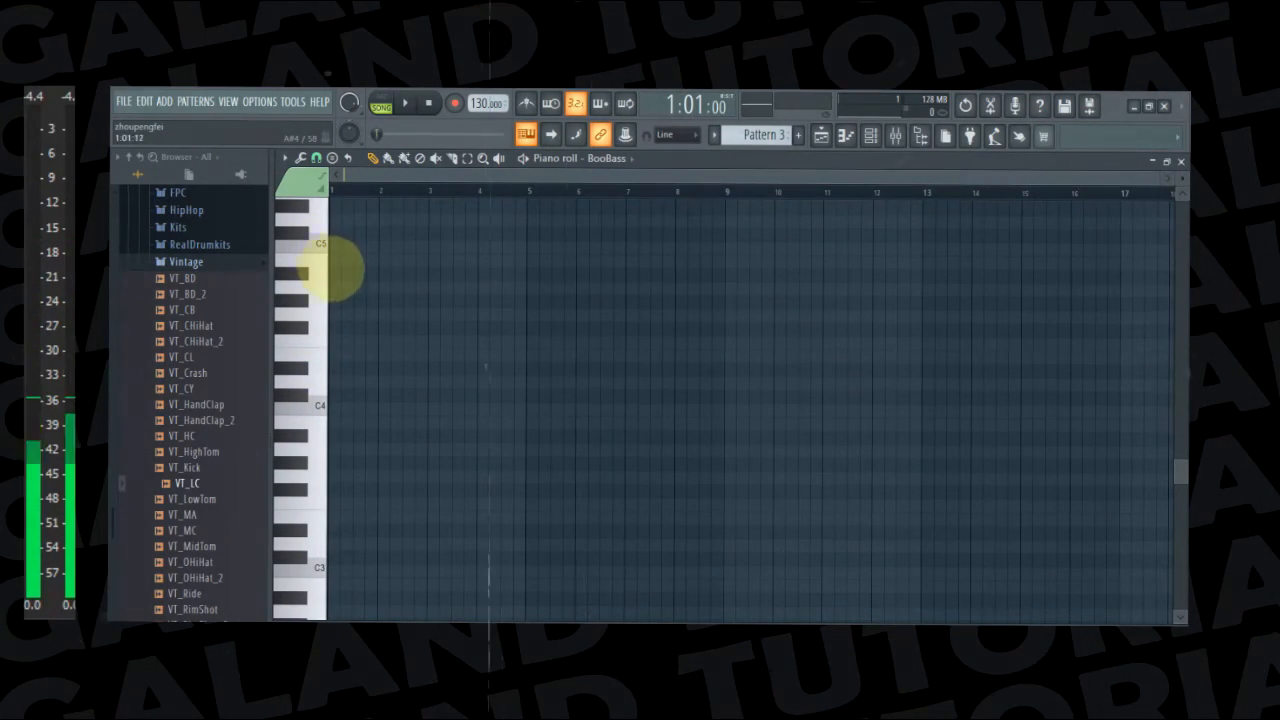
scroll(340, 275, up, 3)
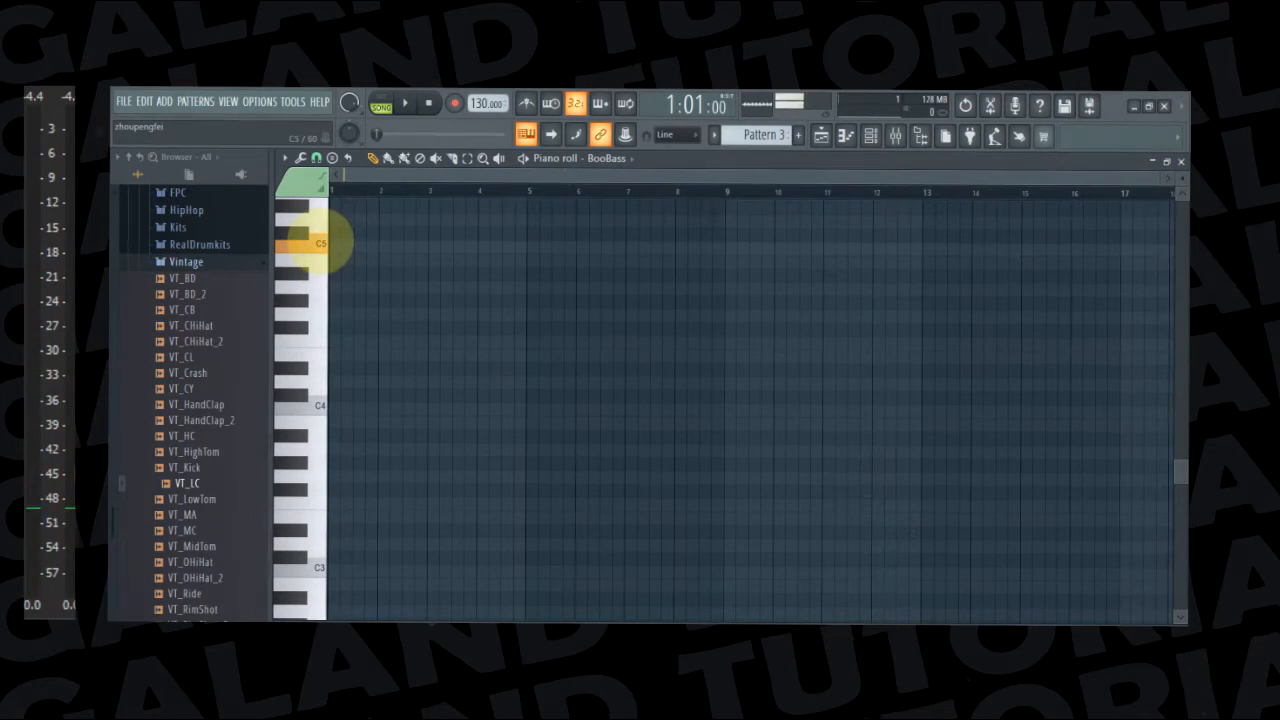
click(336, 327)
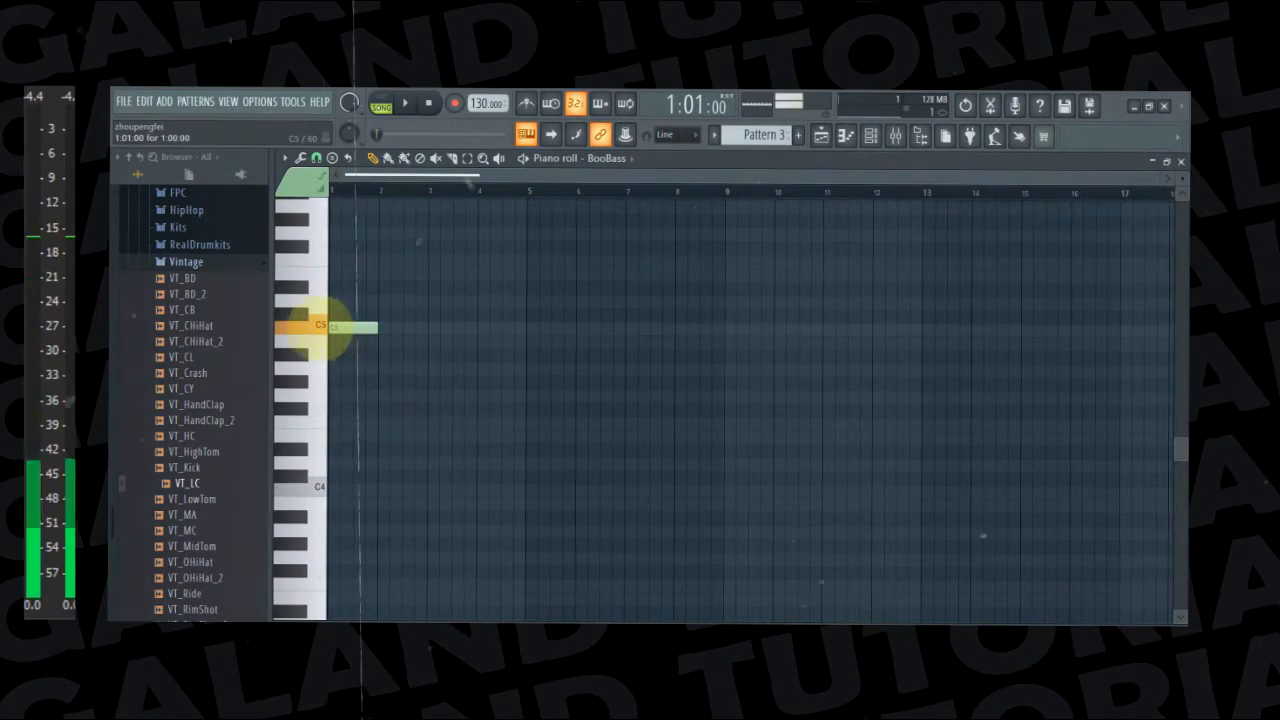
Place Pattern 3 on Track 3 of the playlist, starting at bar 1
click(823, 135)
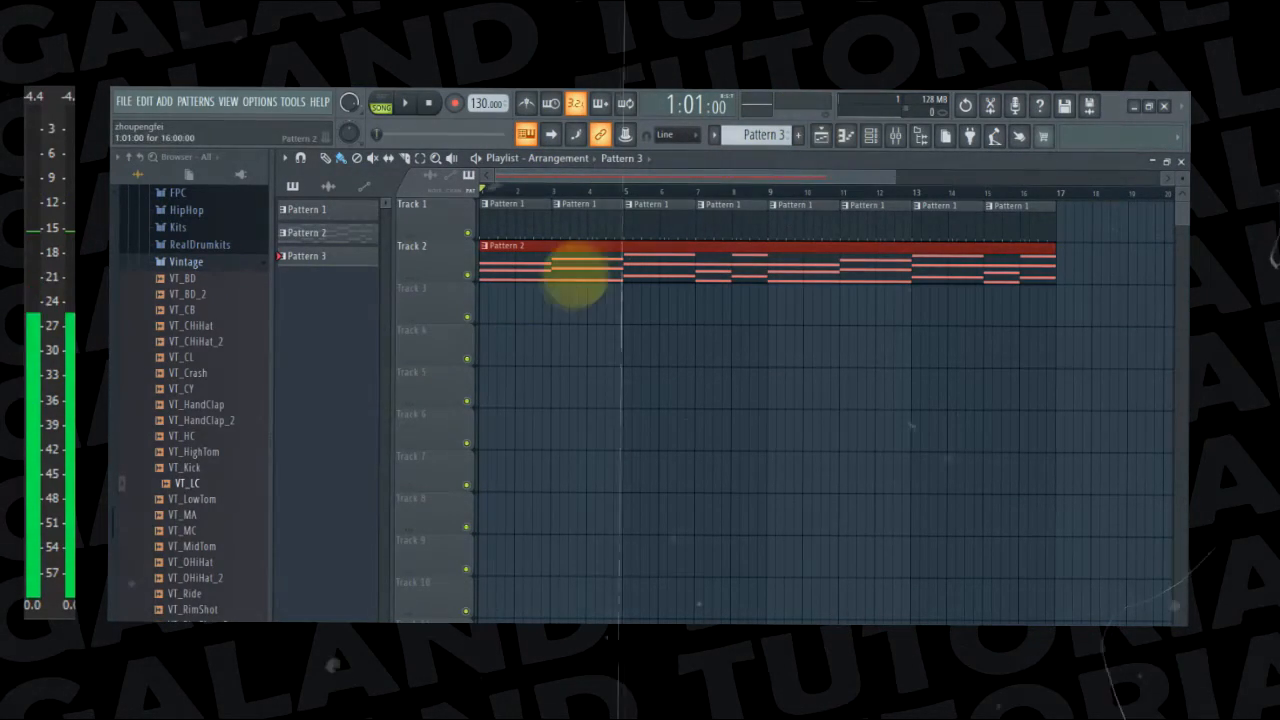
click(525, 292)
drag(533, 292, 468, 304)
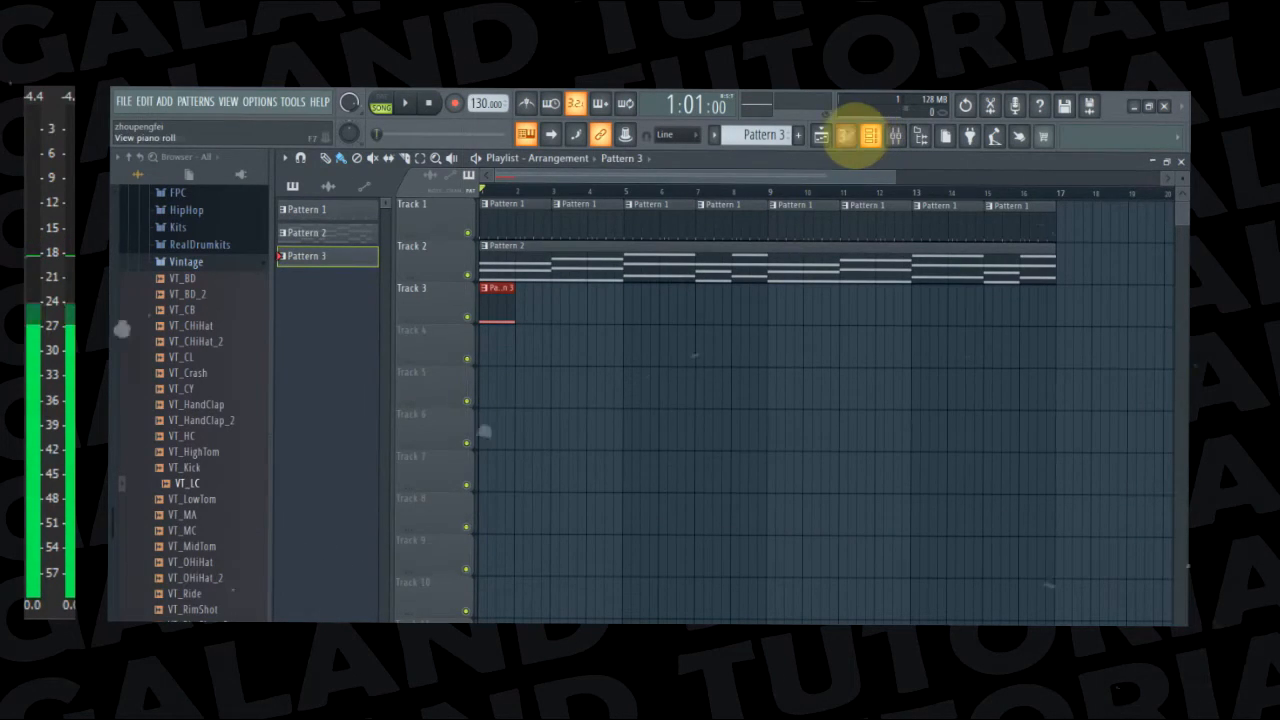
Return to the BooBass piano roll, remove its note and redraw a one-bar C5 in bar 1
click(866, 137)
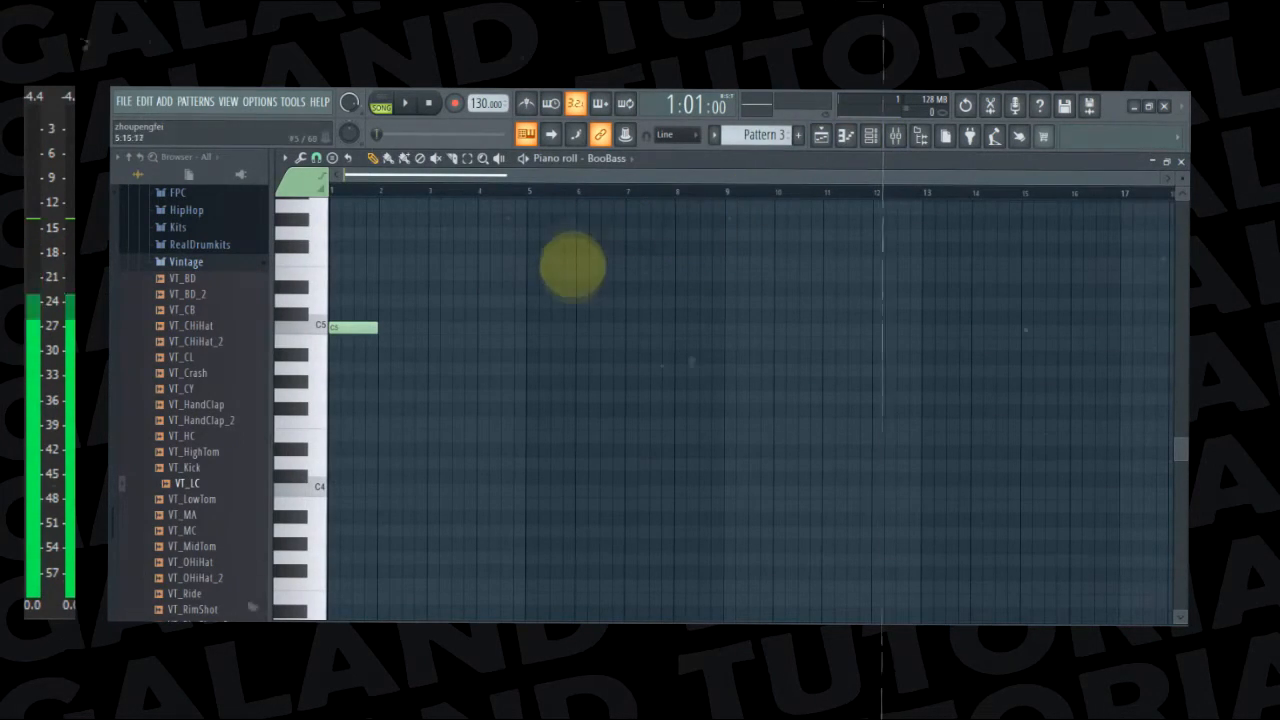
key(z)
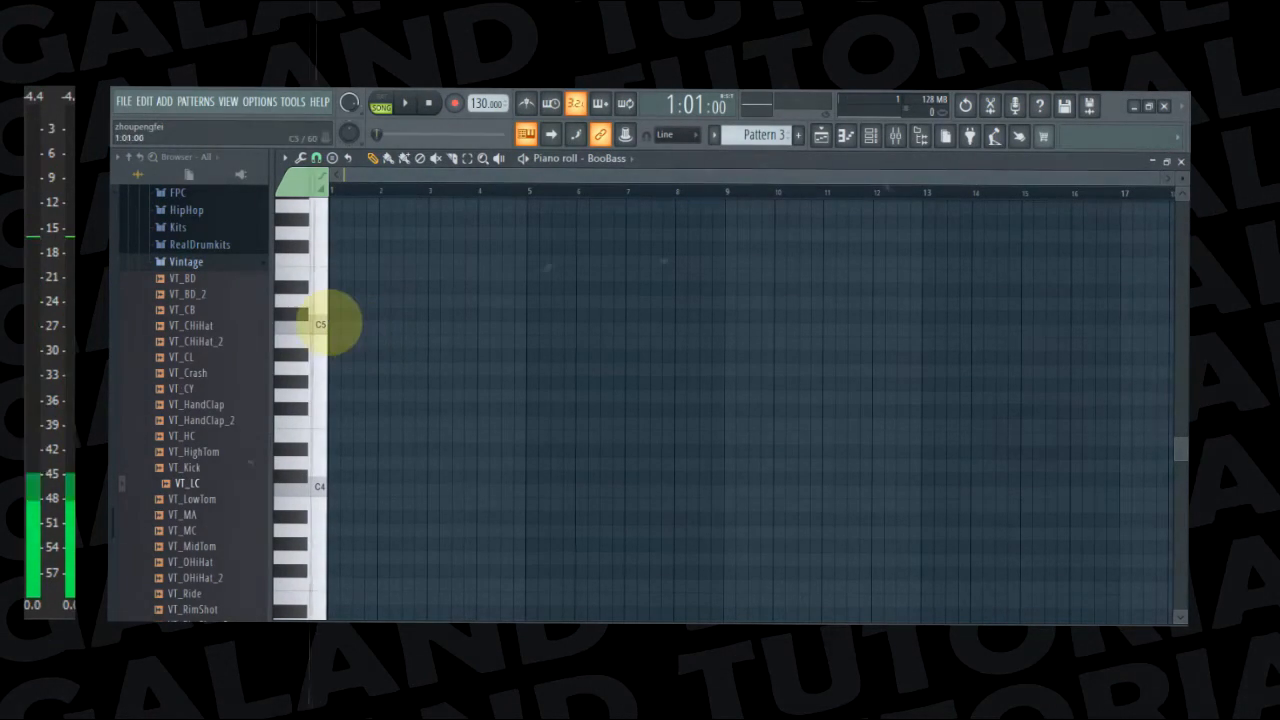
click(338, 327)
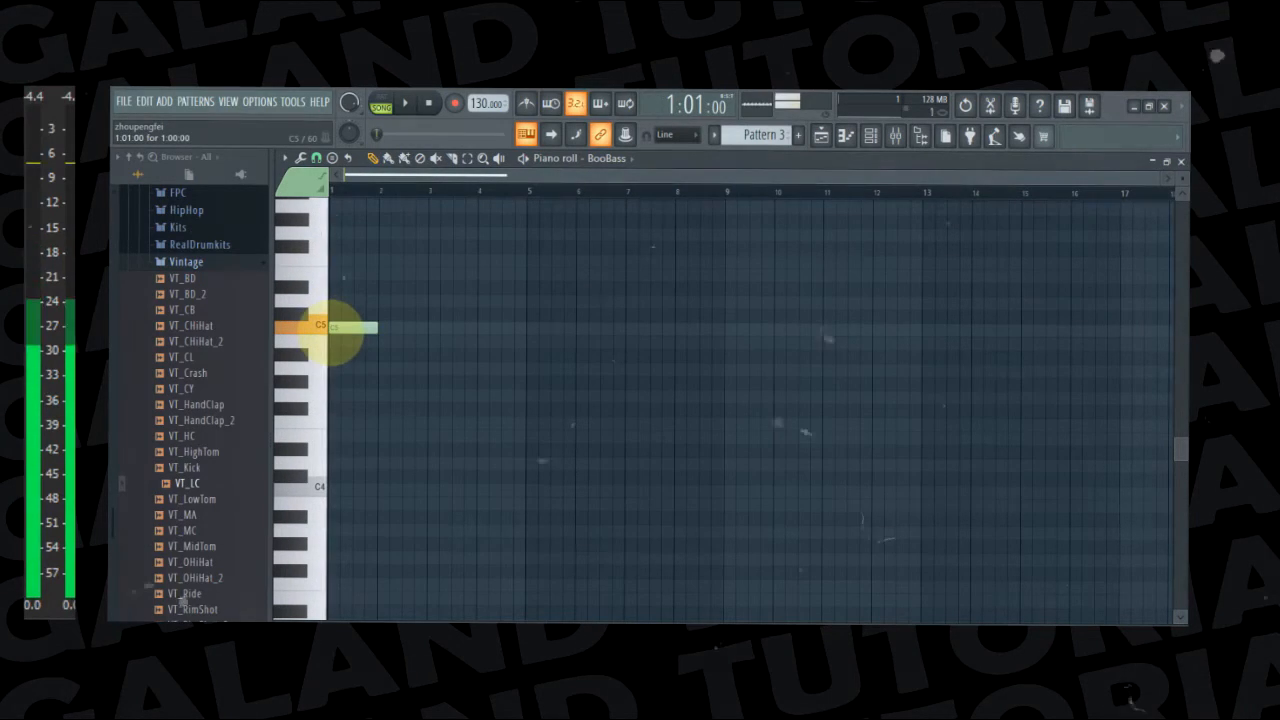
Play the song from the start several times to check the C5 bass note against the drums and chords
key(space)
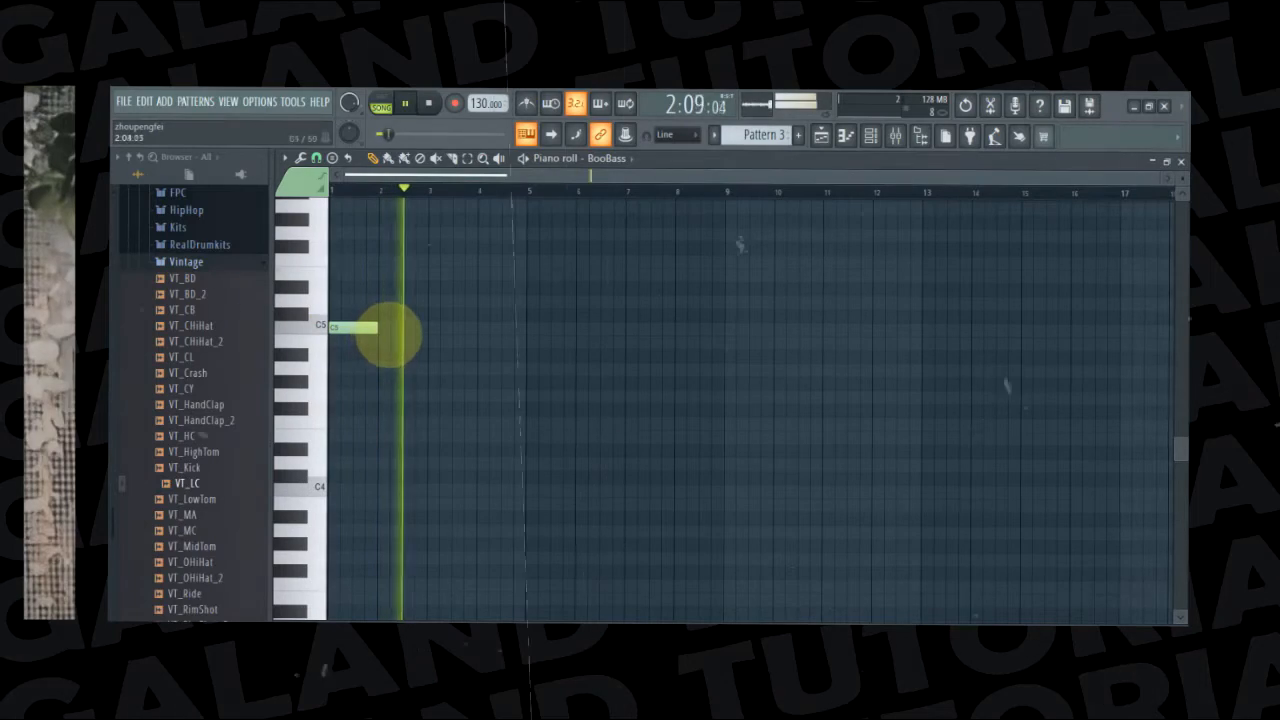
key(space)
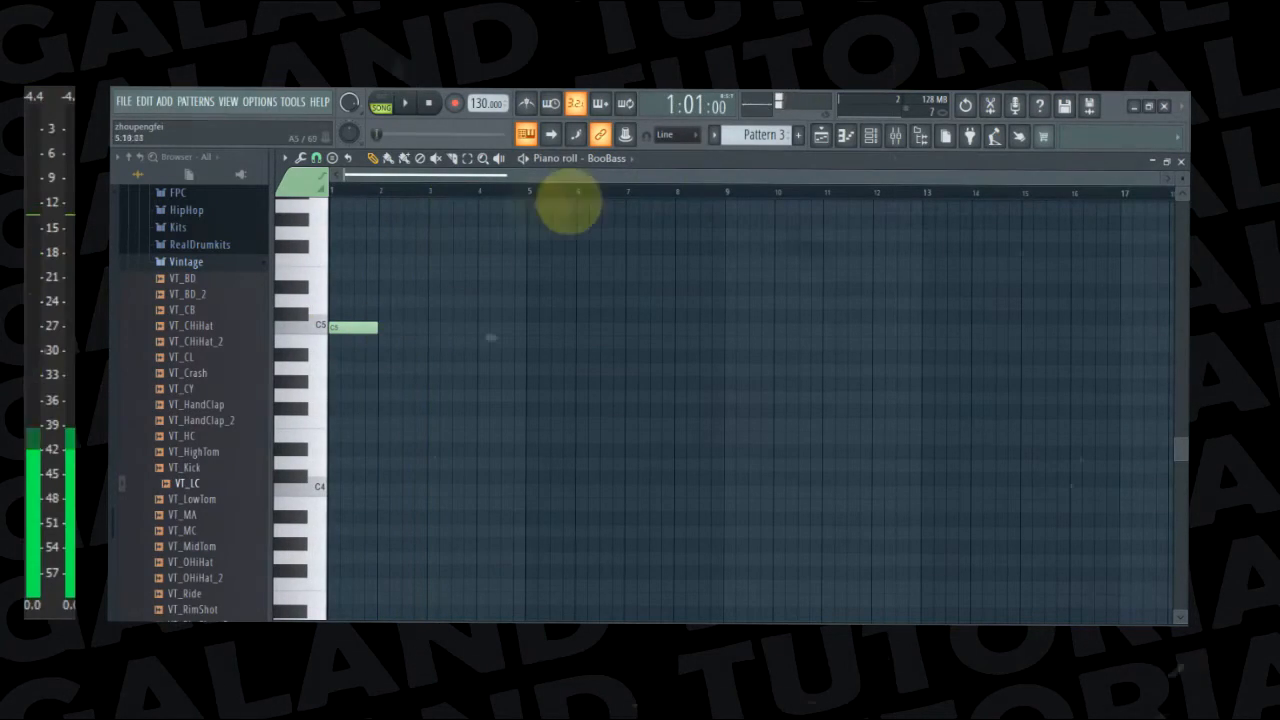
drag(1157, 176, 851, 210)
key(space)
key(space)
click(870, 135)
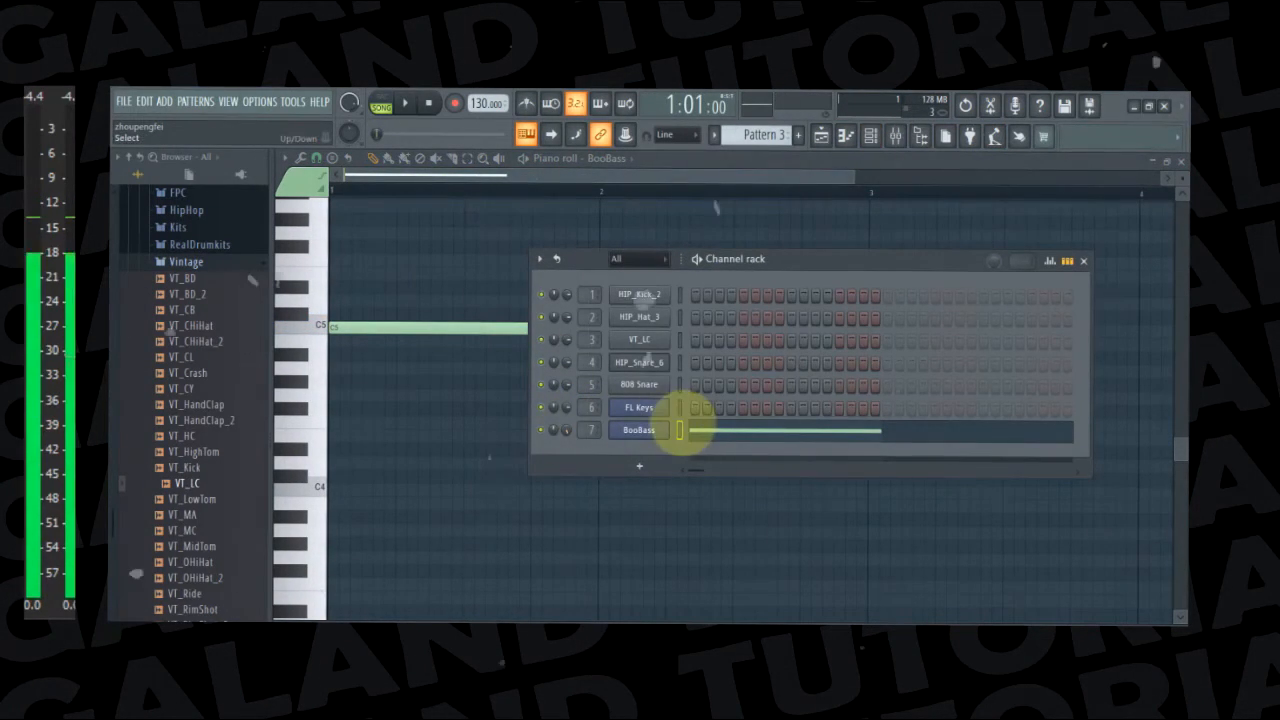
key(space)
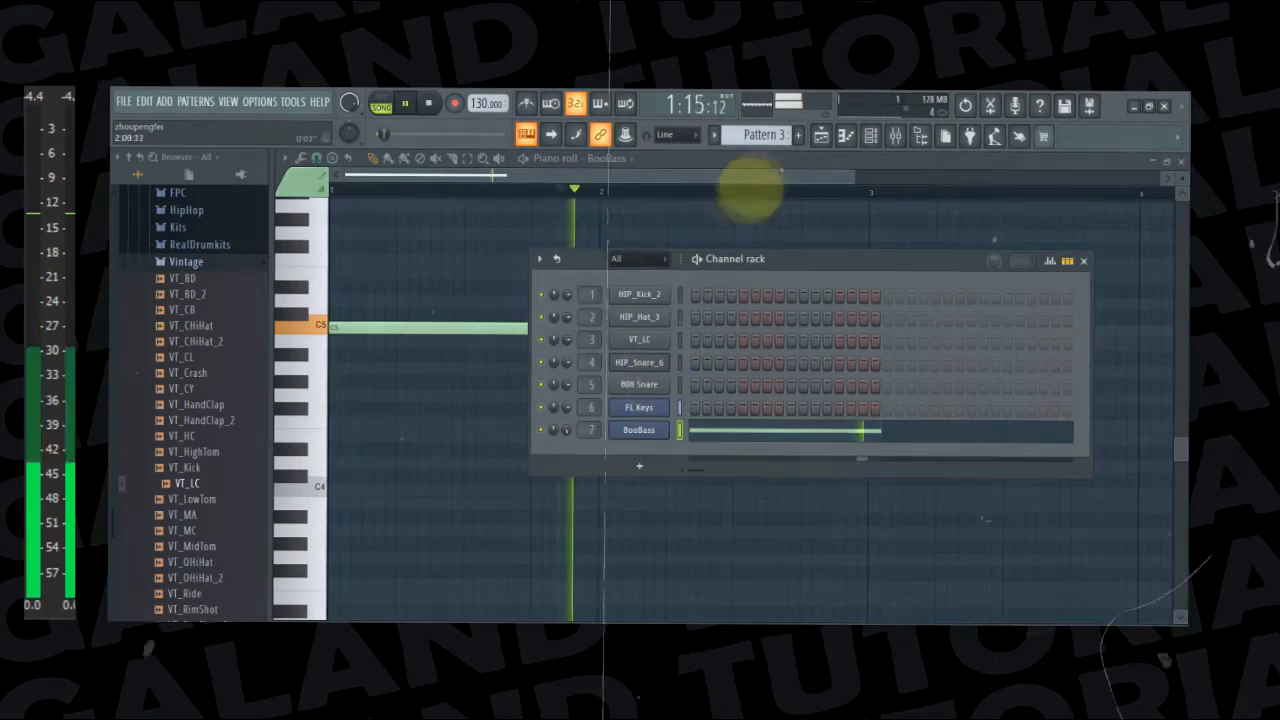
click(771, 169)
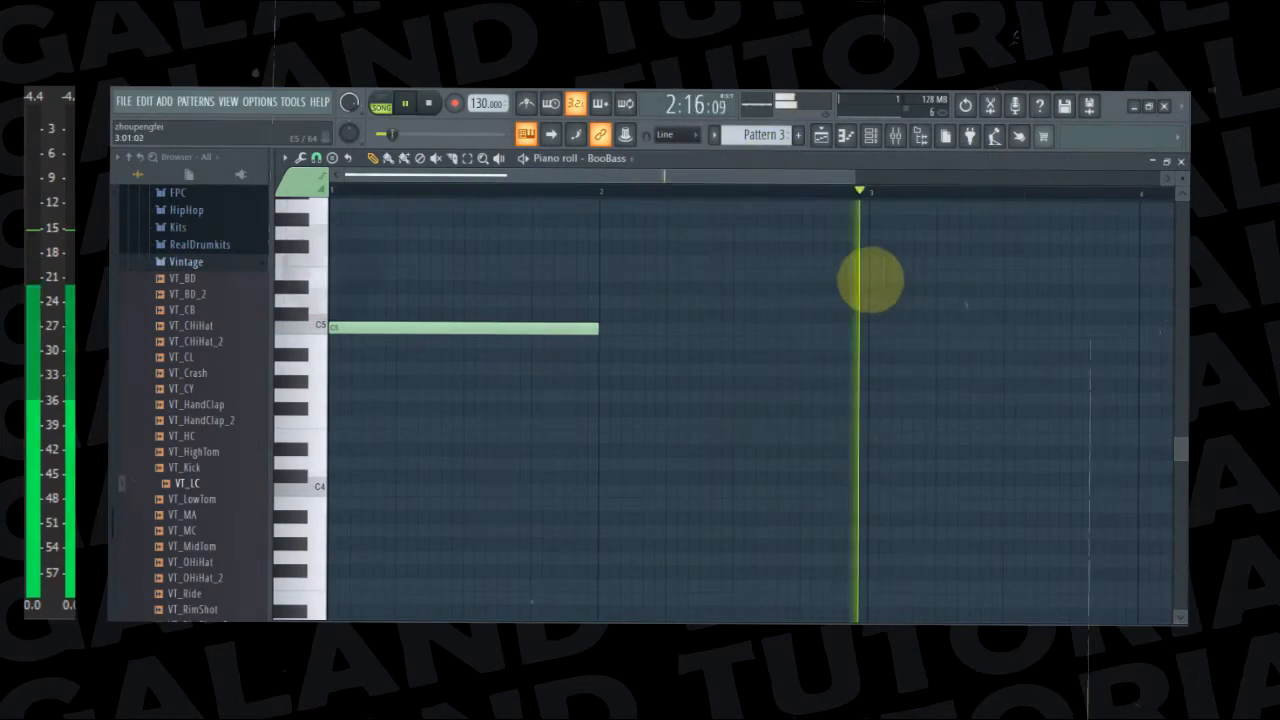
key(space)
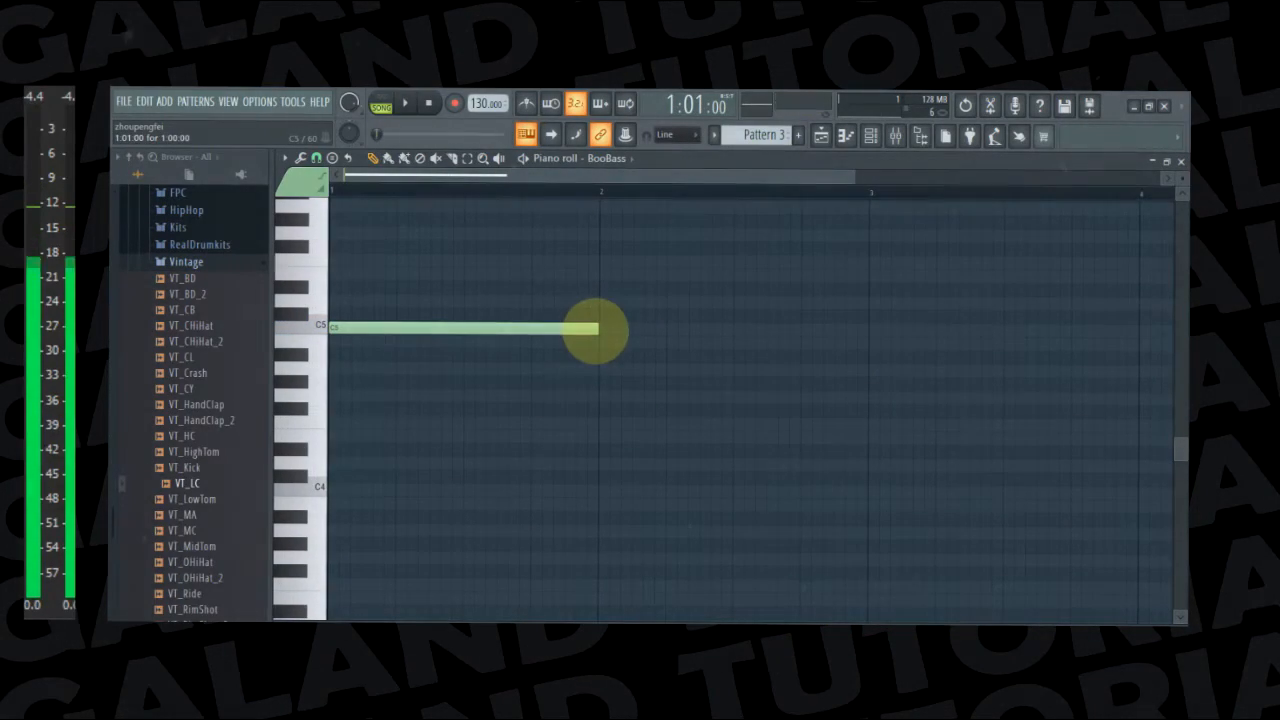
Shorten the C5 bass note to 14 steps and audition it in pattern mode
key(space)
drag(612, 330, 565, 330)
key(space)
click(380, 104)
key(space)
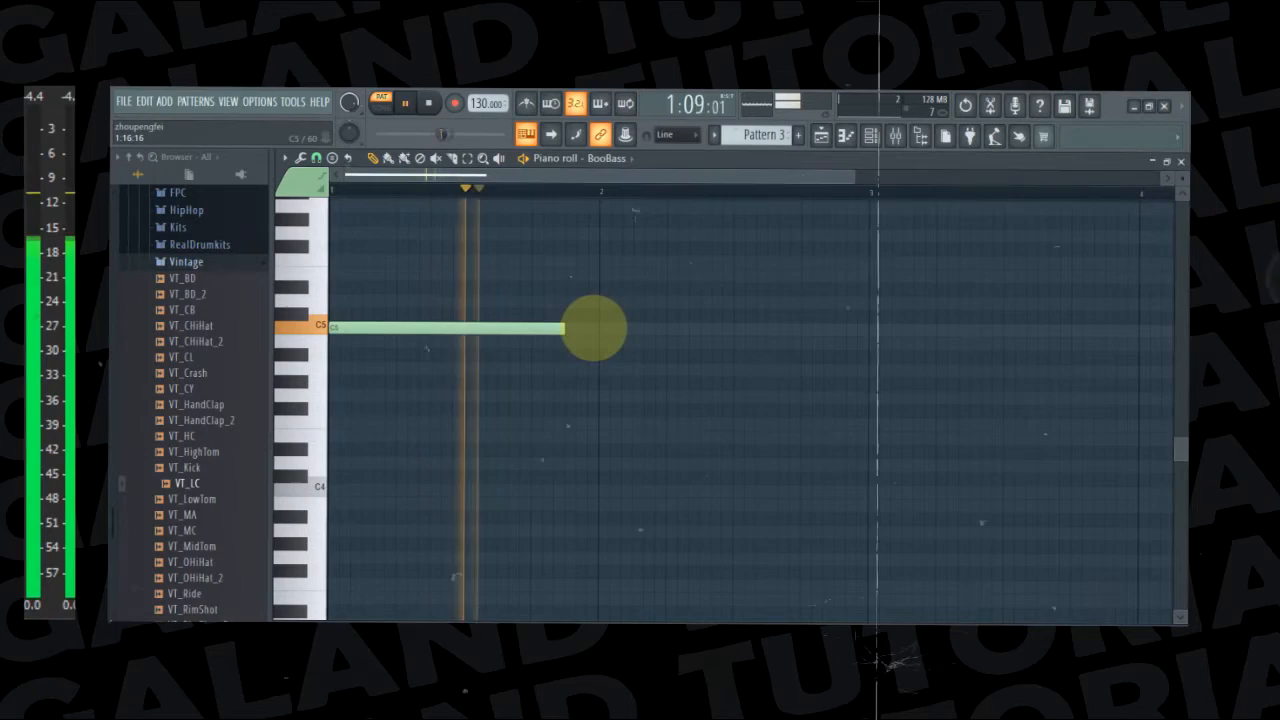
Add a 14-step C5 at the start of bar 2, shorten the first C5 to 10 steps and play the pattern
click(600, 329)
key(space)
drag(565, 329, 497, 330)
key(space)
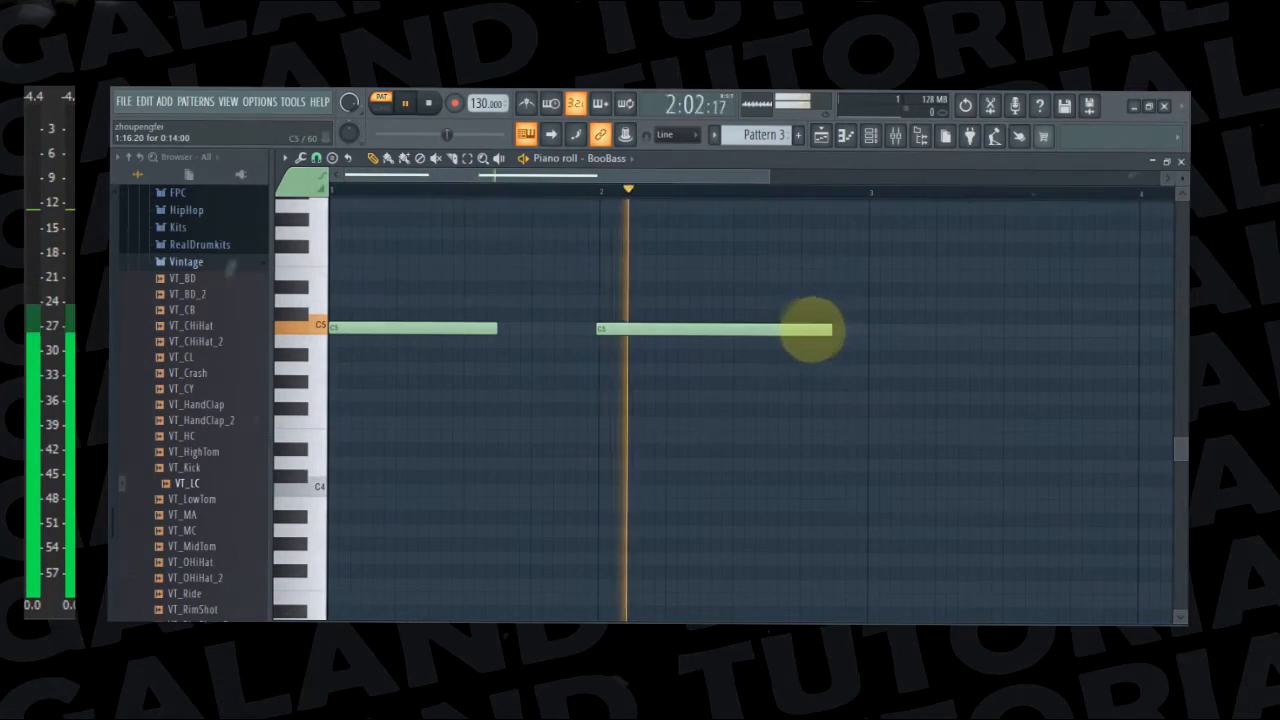
Delete both C5 notes from the BooBass piano roll and stop playback
right_click(810, 329)
right_click(497, 329)
key(space)
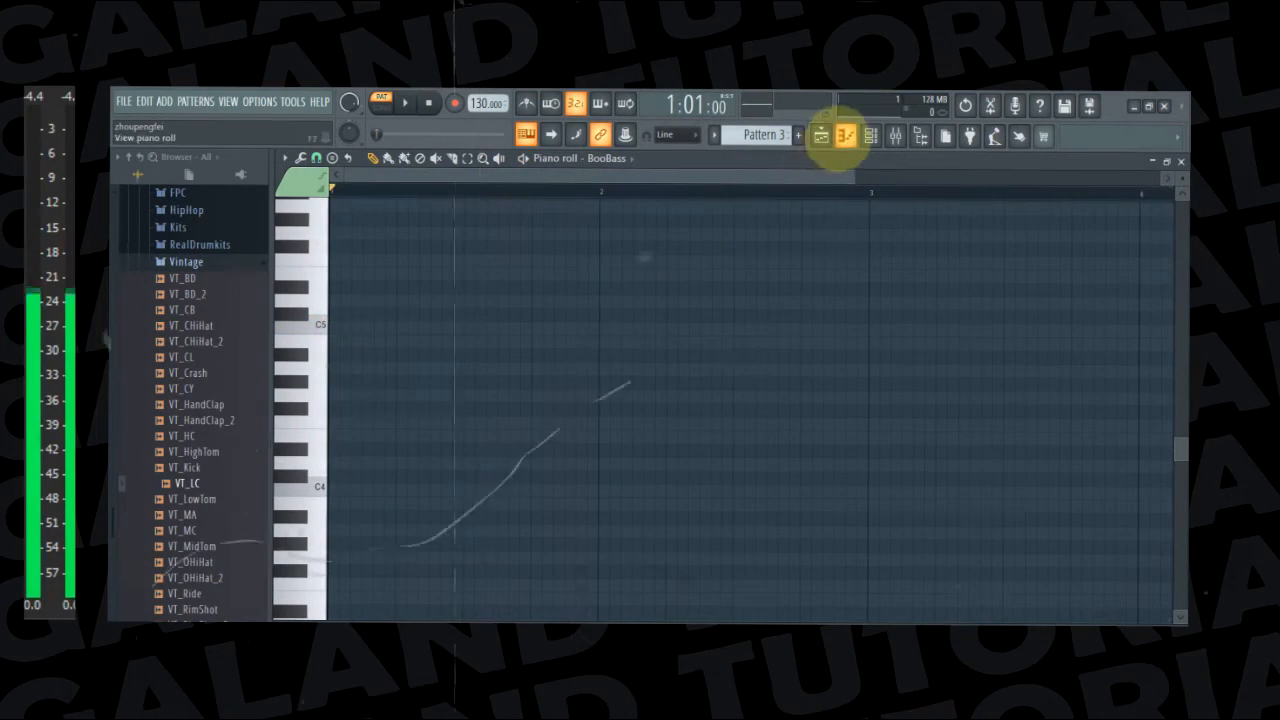
Return to the playlist, arm recording for everything and switch playback to song mode
click(821, 135)
double_click(500, 303)
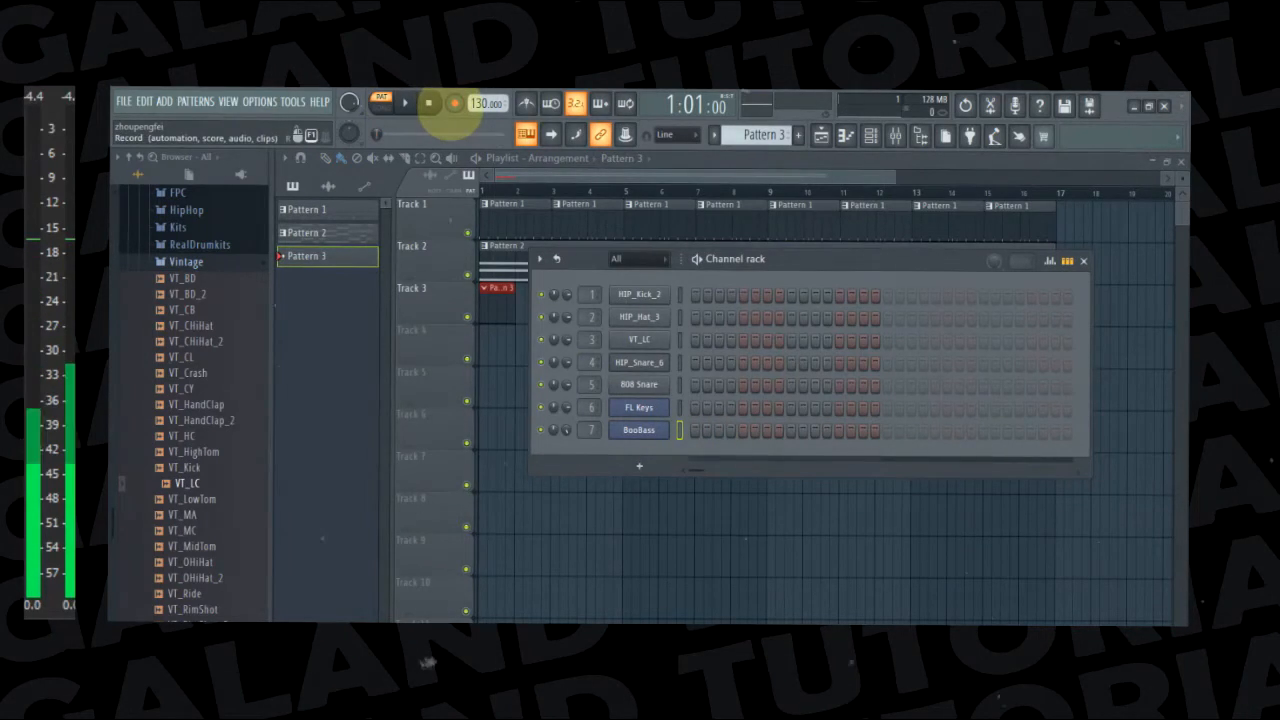
click(454, 103)
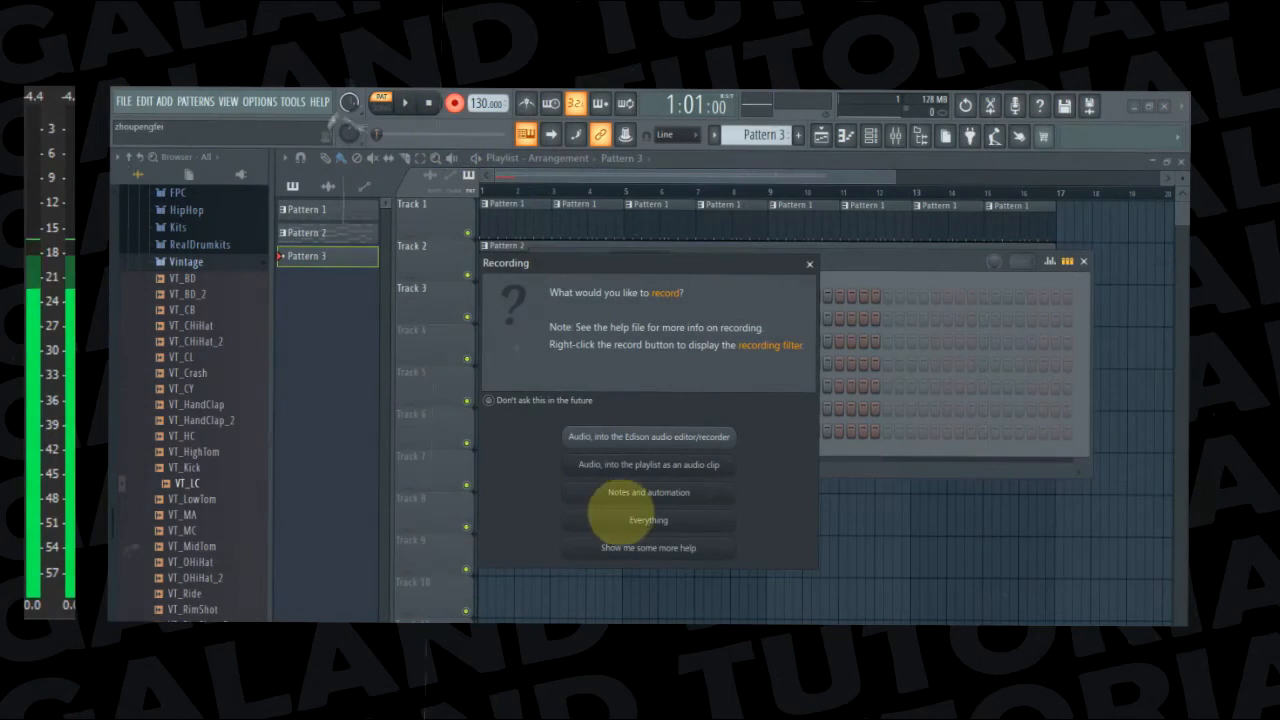
click(620, 518)
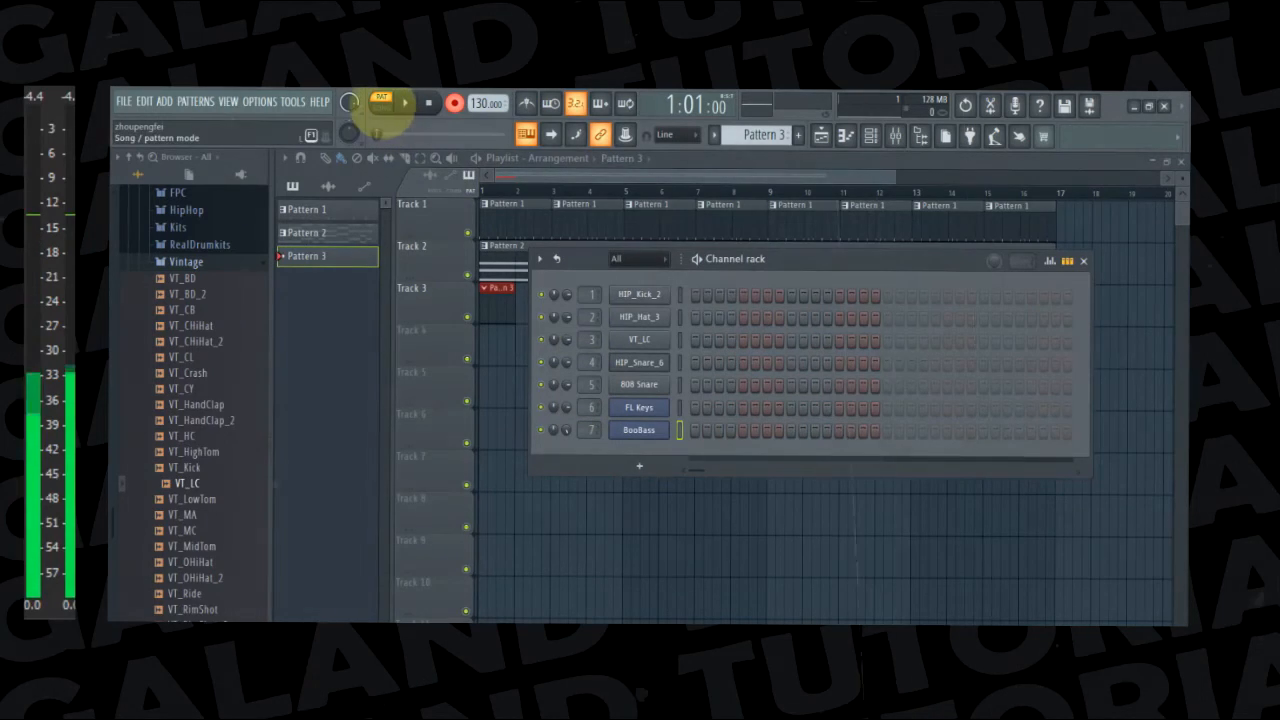
click(381, 103)
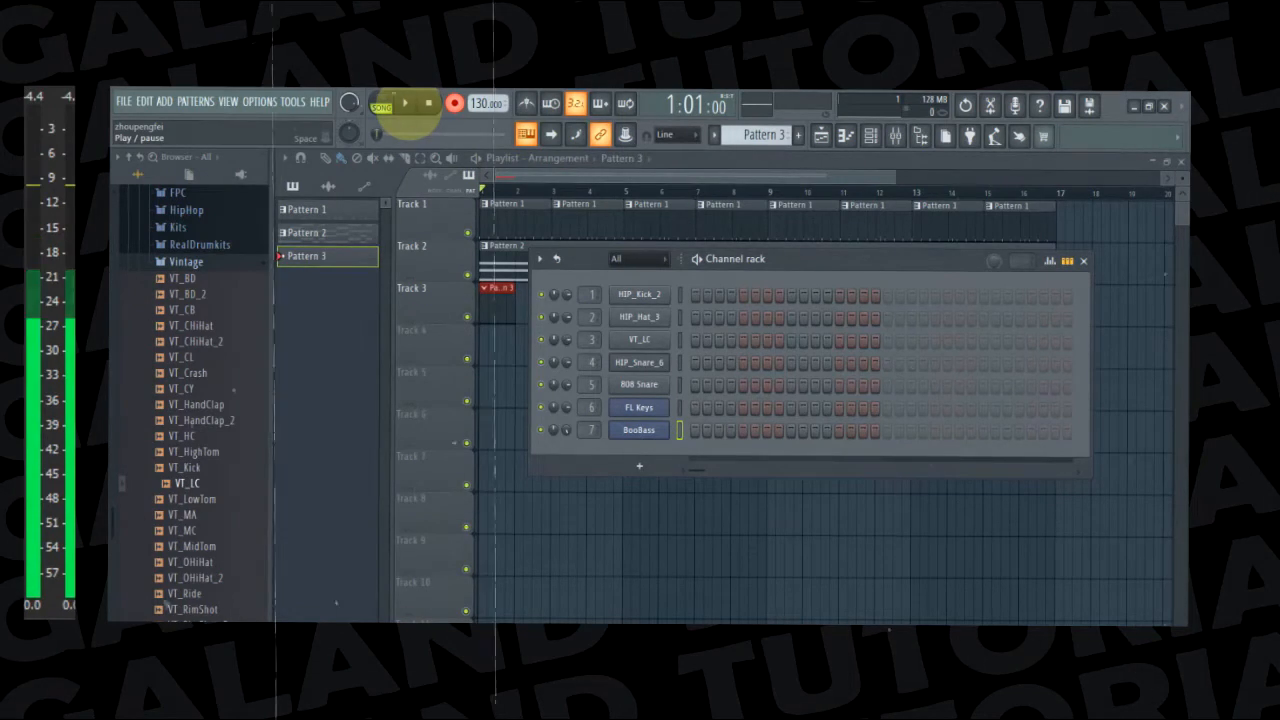
Try recording the BooBass part live over the song in two takes from bar 1, and undo the recorded items
click(405, 103)
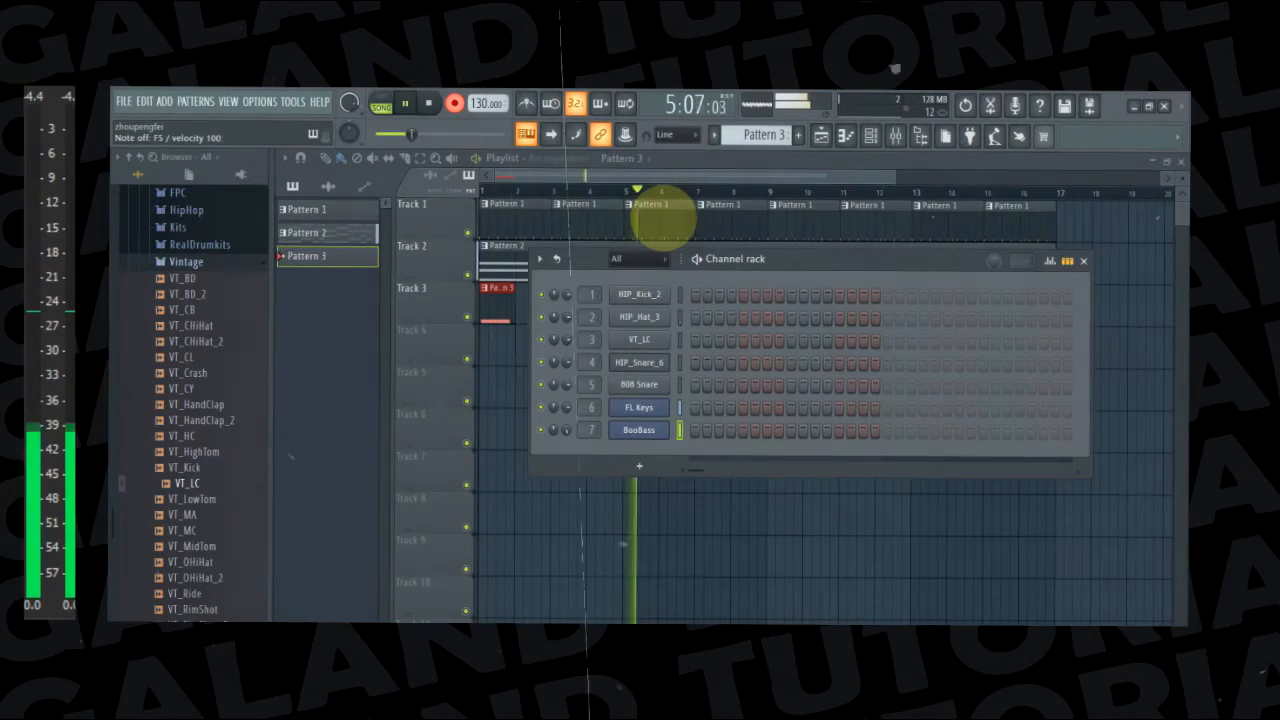
key(space)
click(720, 167)
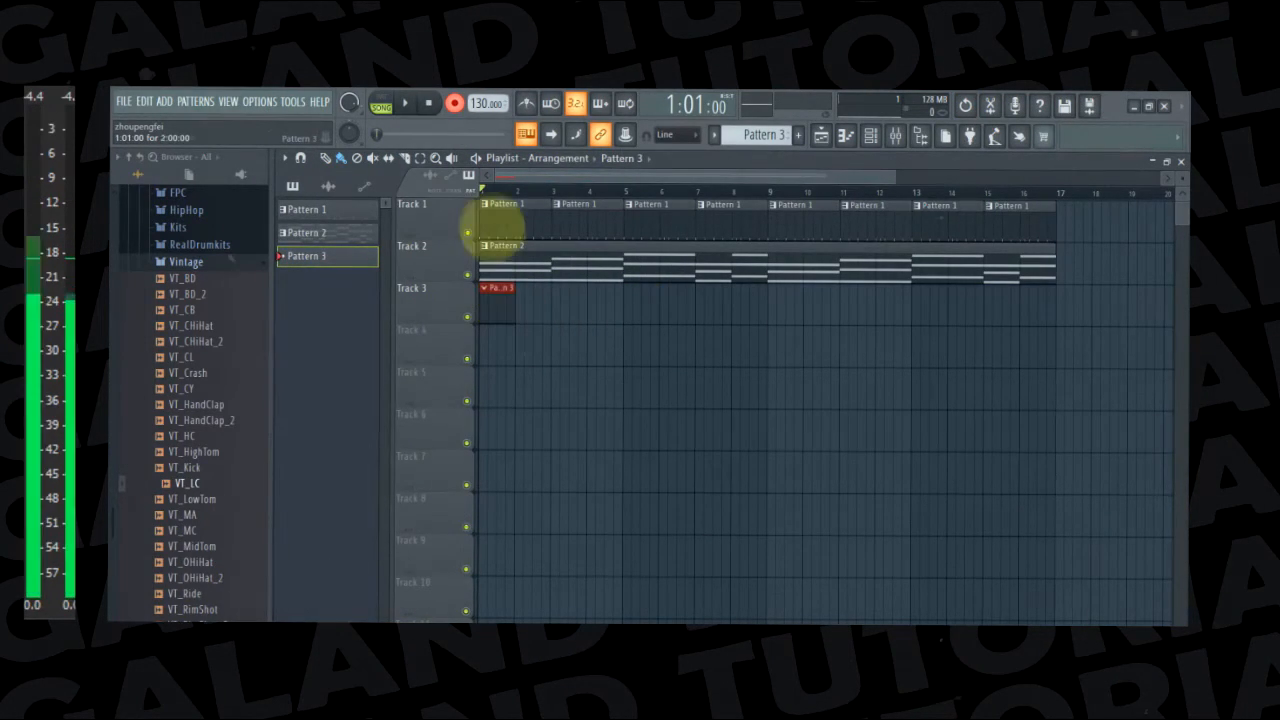
click(405, 103)
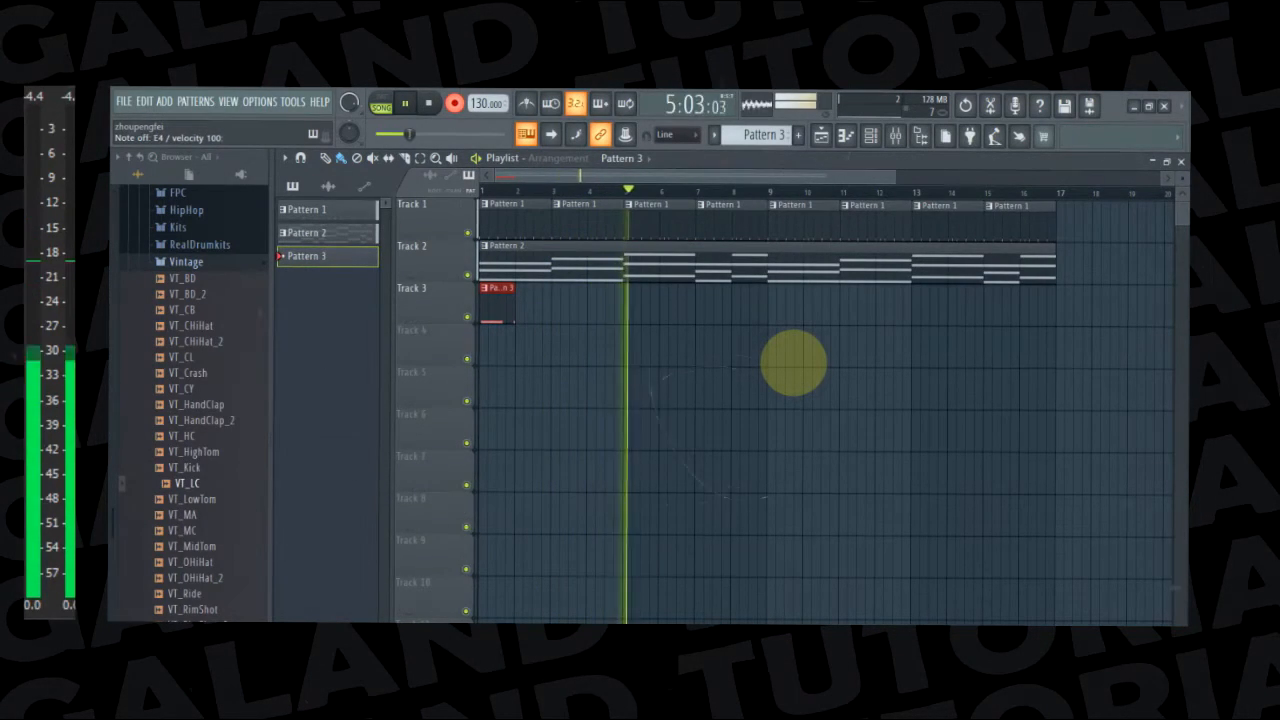
key(space)
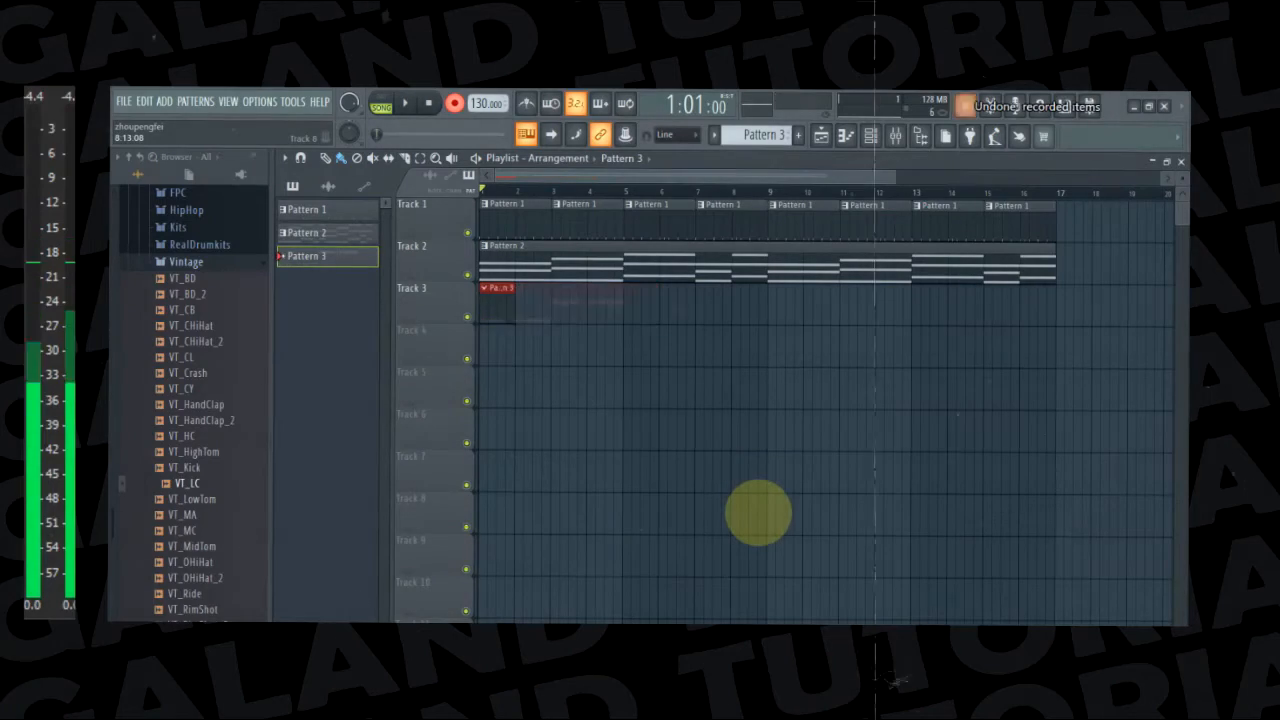
Open the BooBass piano roll, draw a one-beat C5 at the start of bar 1 and play the song
key(F6)
right_click(637, 432)
click(706, 428)
right_click(640, 430)
click(704, 430)
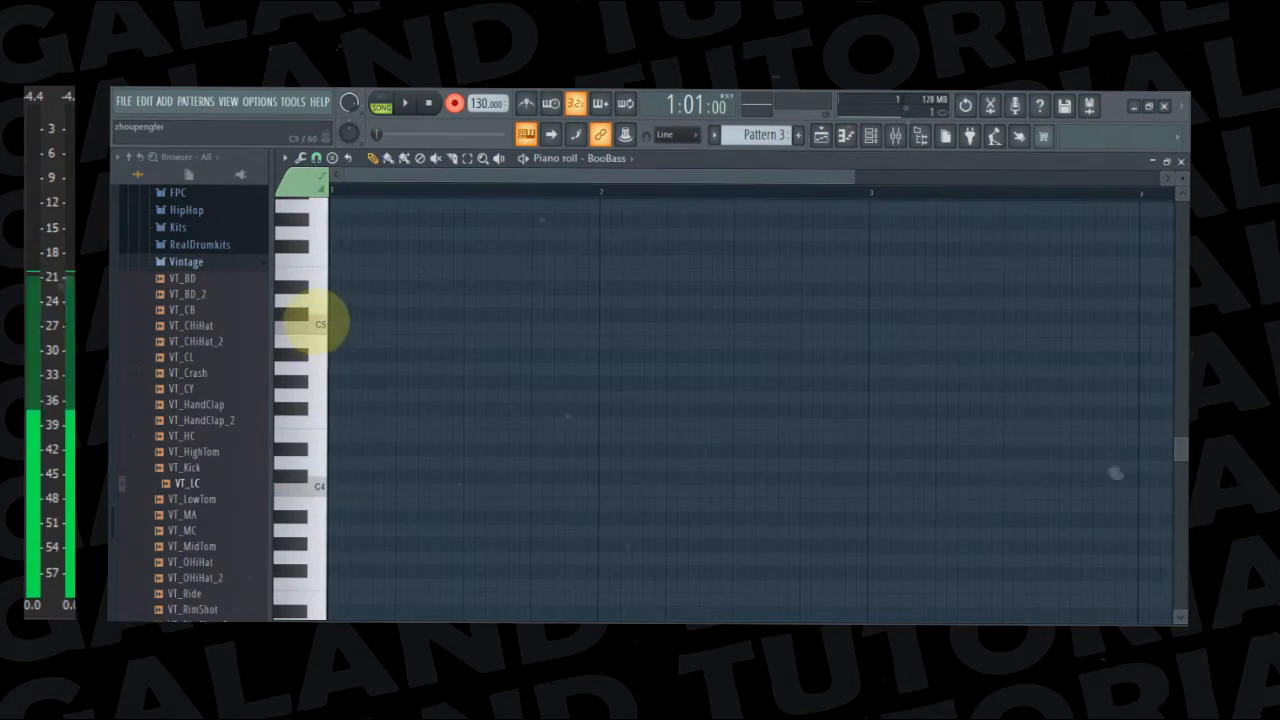
drag(479, 328, 474, 328)
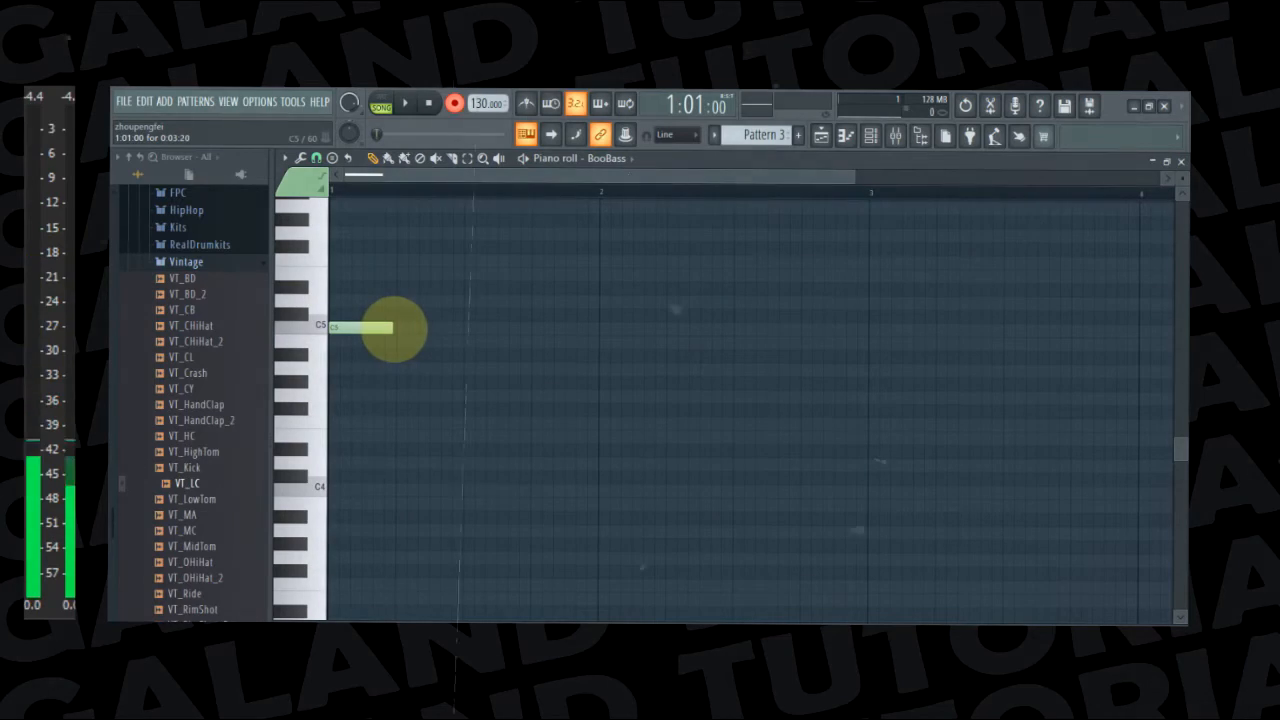
key(space)
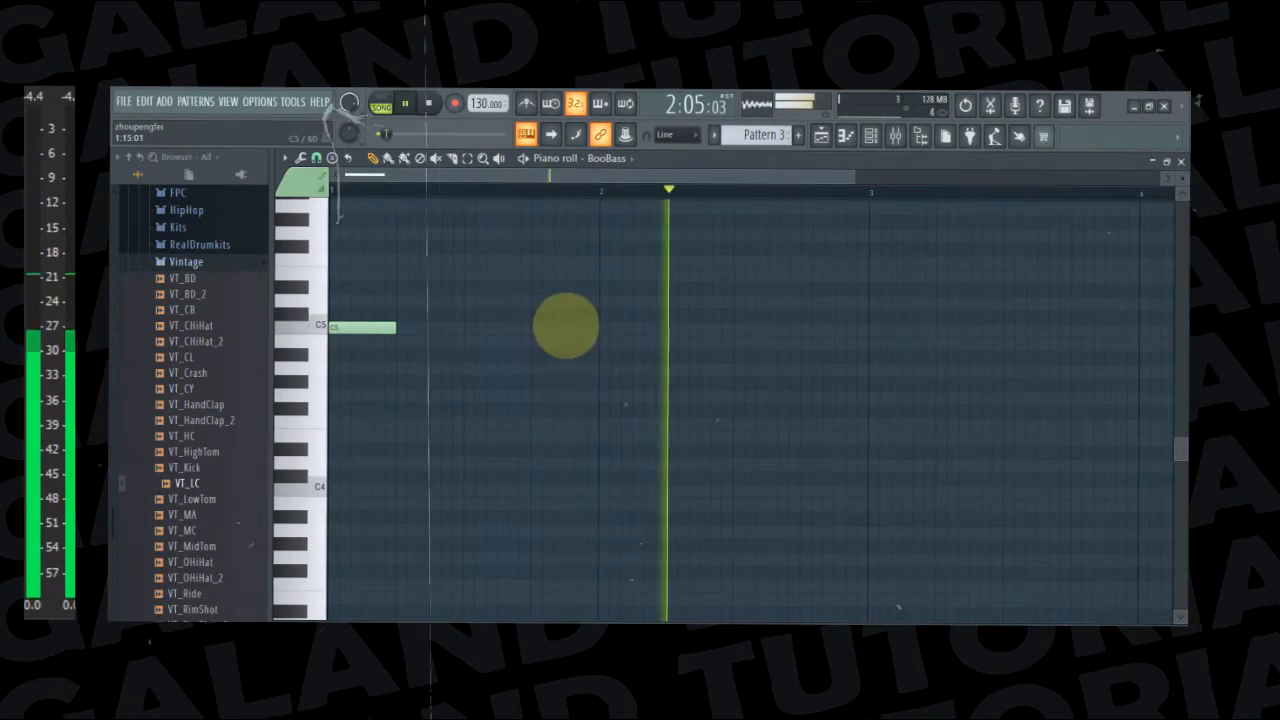
Add a one-beat C5 starting at step 15 of bar 1 and play the song again
key(space)
click(566, 328)
key(space)
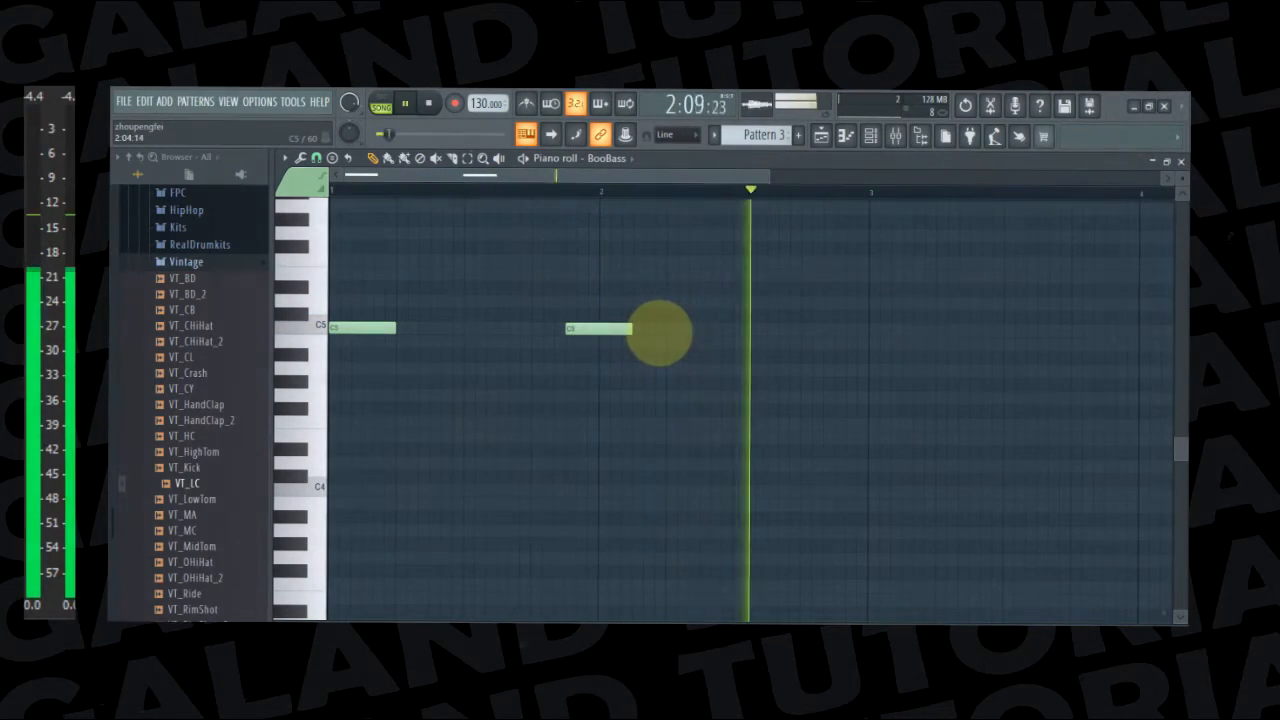
Place a very short C5 just before beat 2 of bar 2, removing the first trial note placed slightly after it
click(656, 329)
key(space)
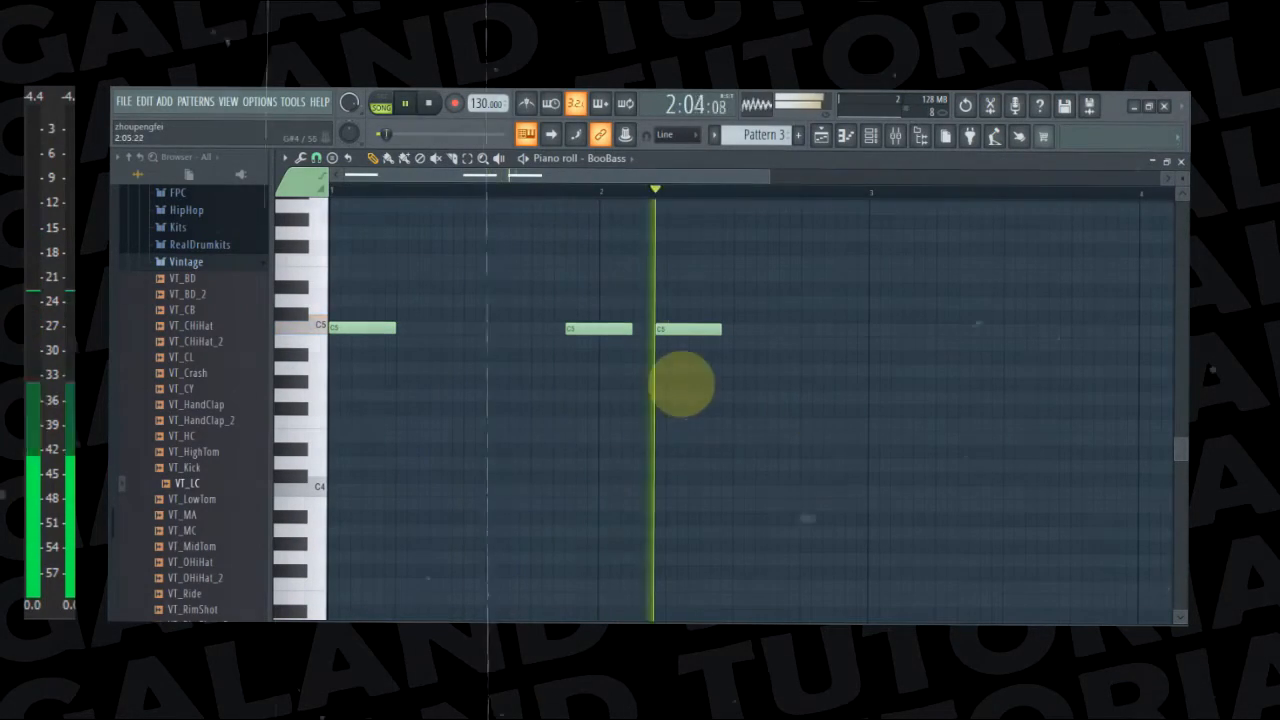
key(space)
right_click(660, 330)
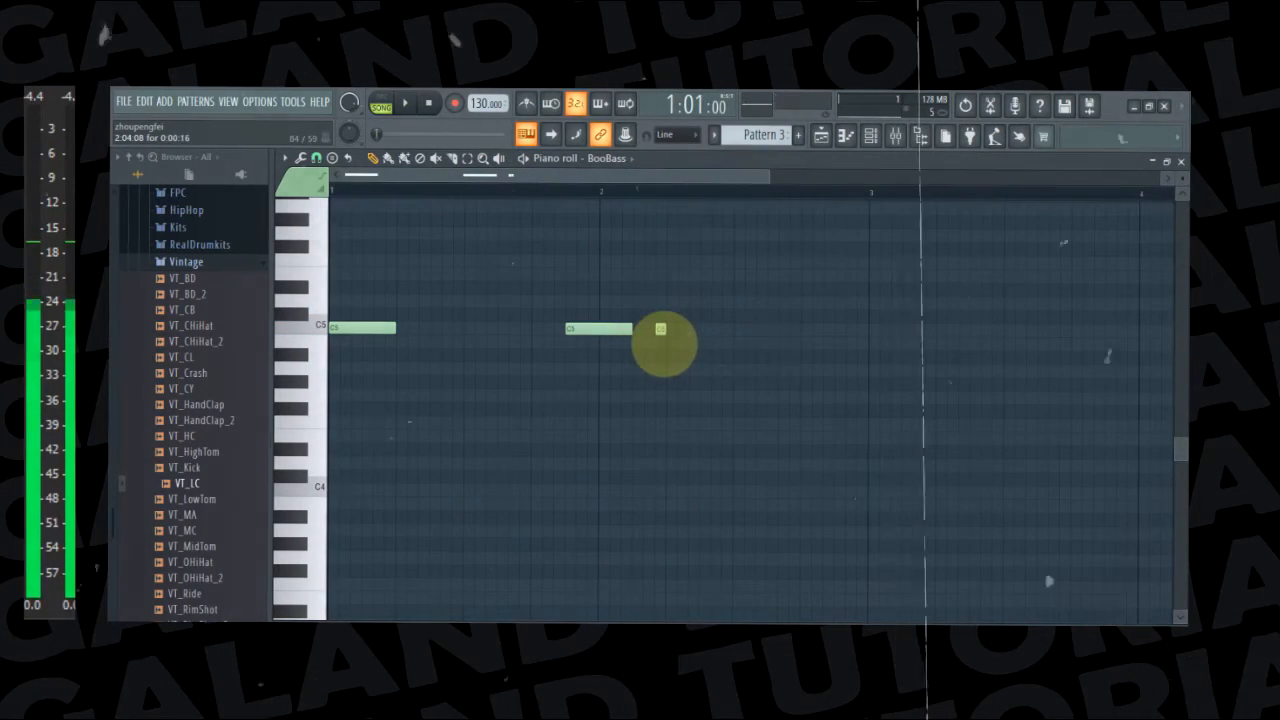
key(space)
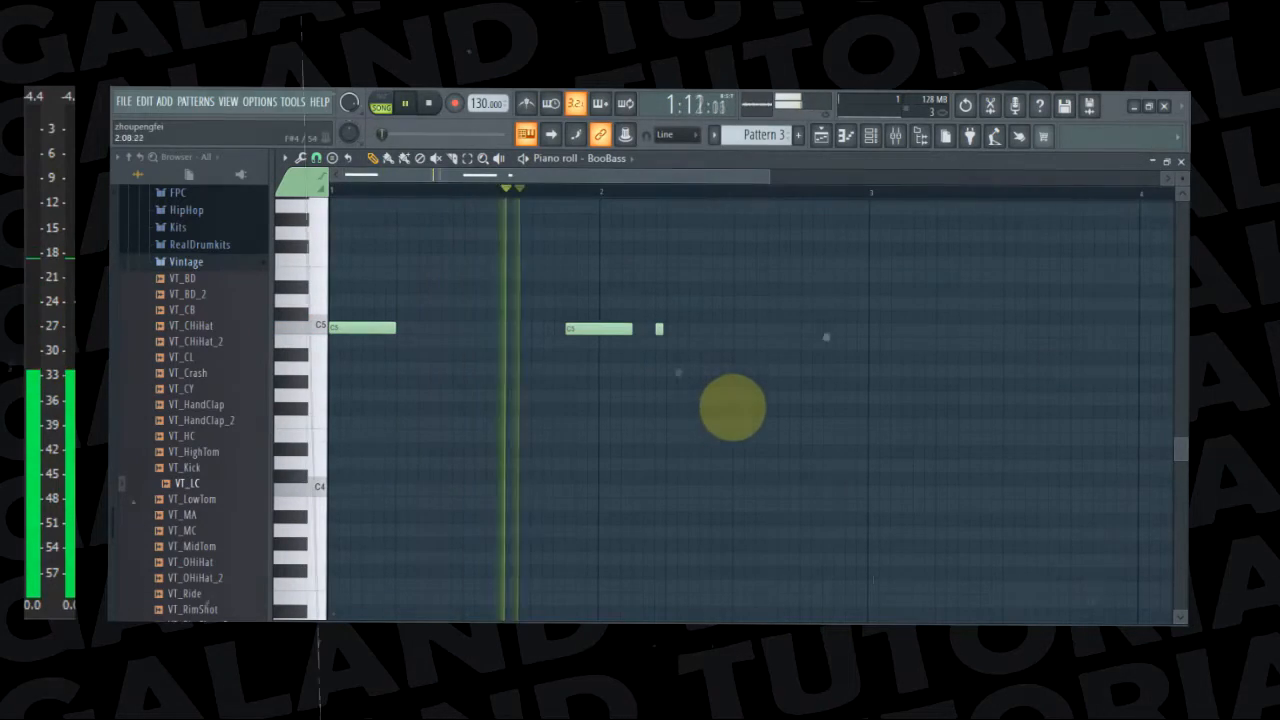
click(645, 329)
key(space)
right_click(657, 329)
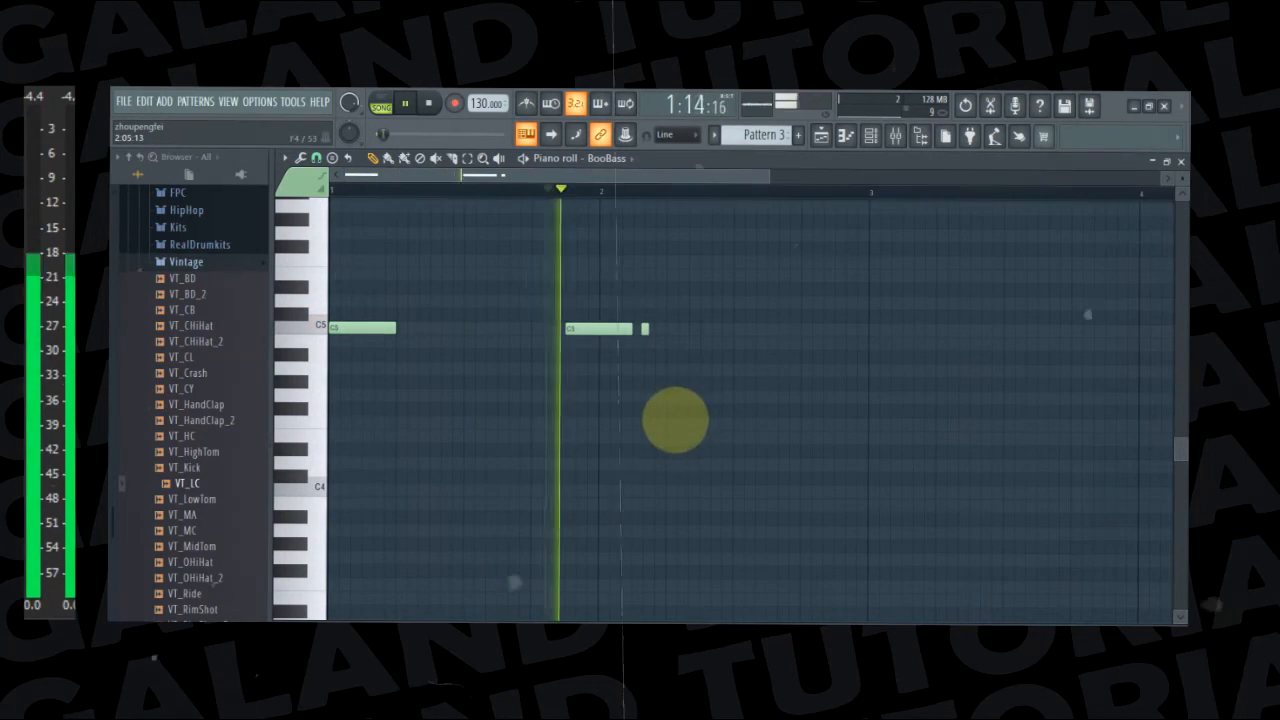
Add a one-beat C5 on beat 2 of bar 2 and a one-beat D5 on beat 4
click(668, 330)
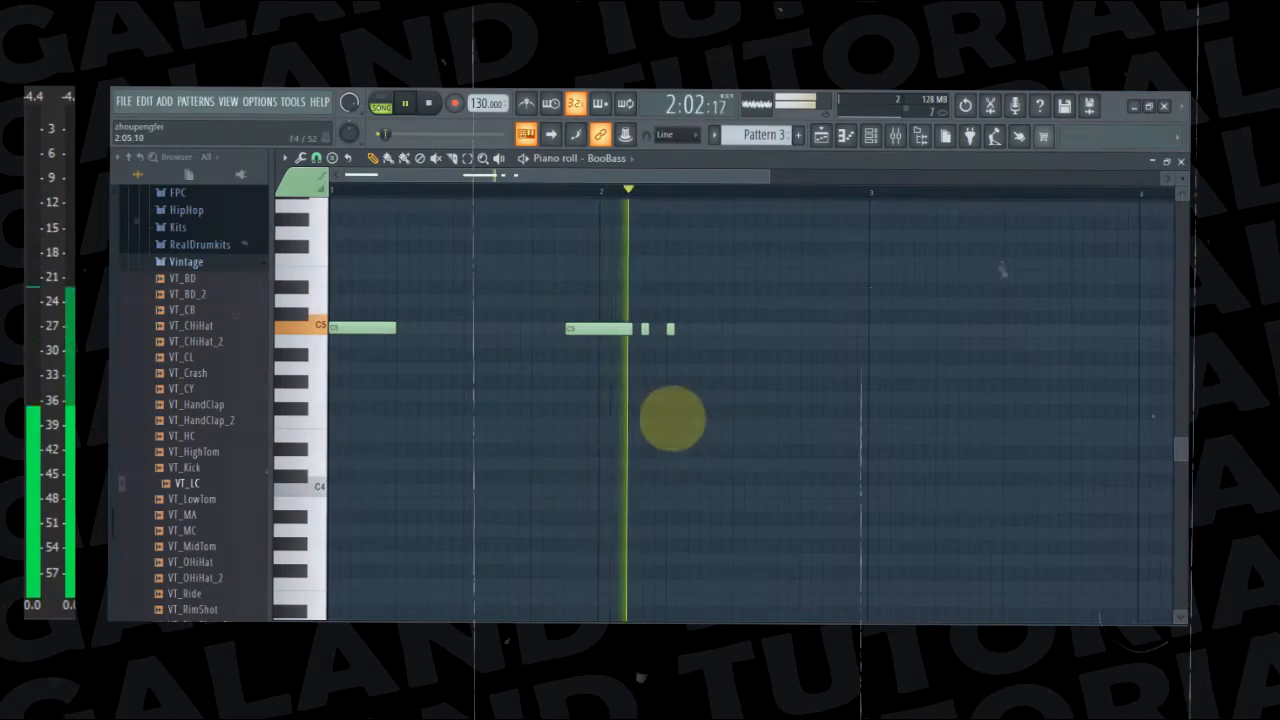
drag(672, 330, 733, 330)
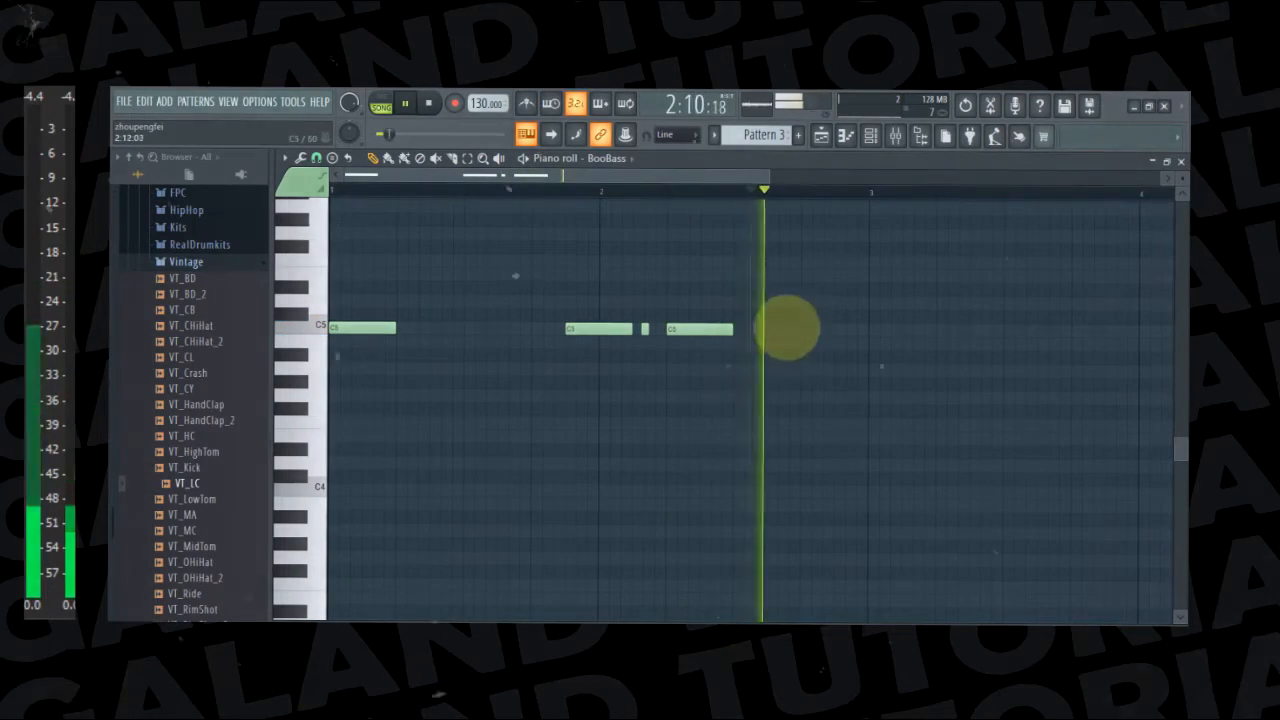
click(800, 301)
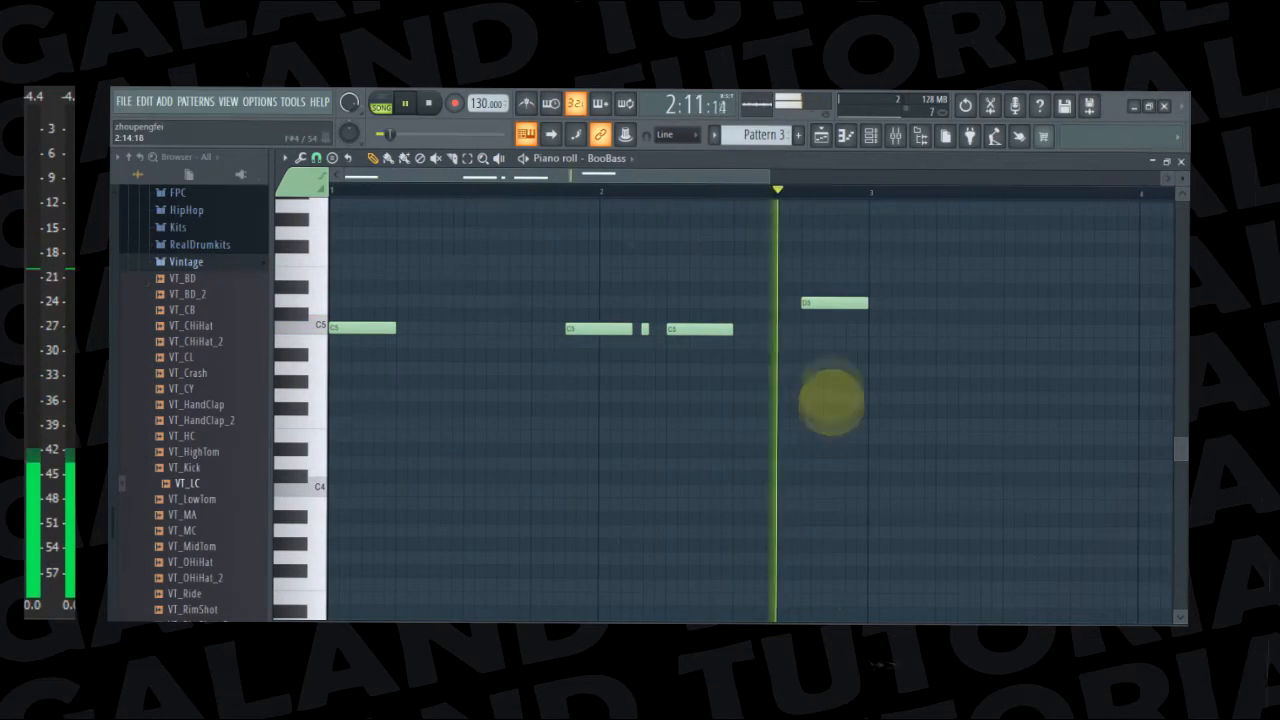
Try an extra note above the D5 near the end of bar 2, raised from E5 to F5 and shortened to half a beat
click(845, 276)
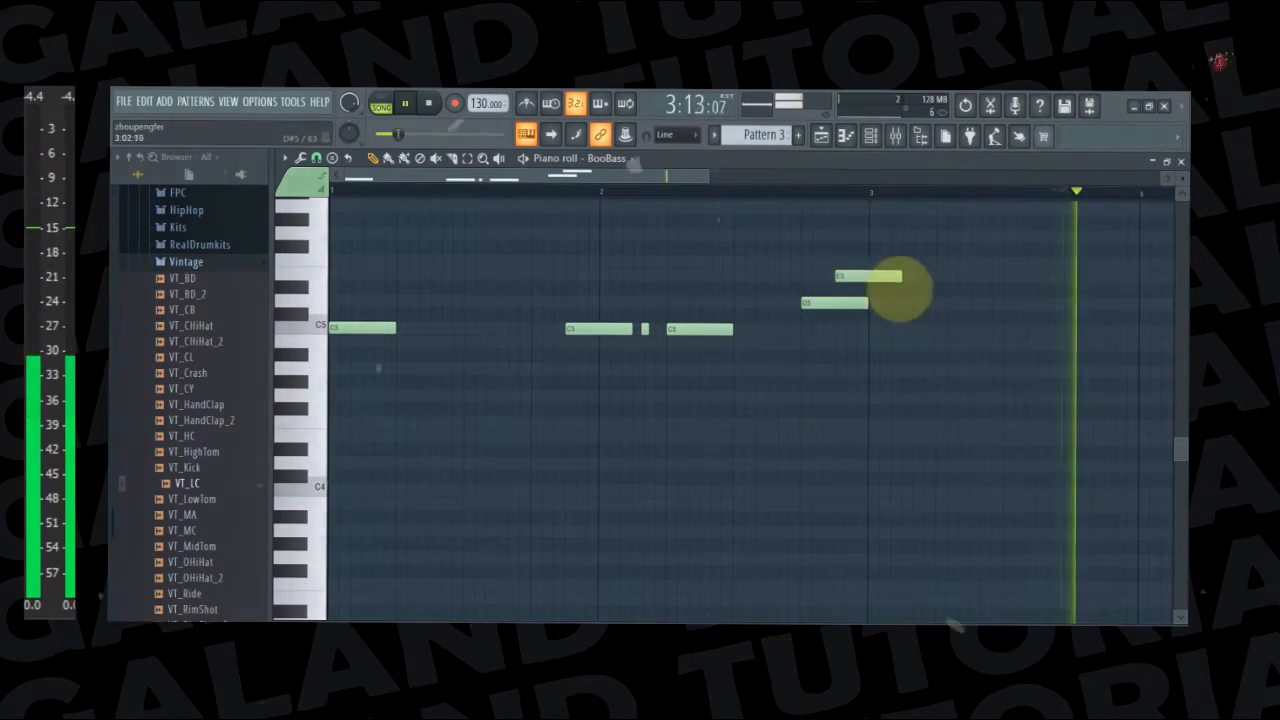
key(space)
drag(897, 262, 851, 268)
key(space)
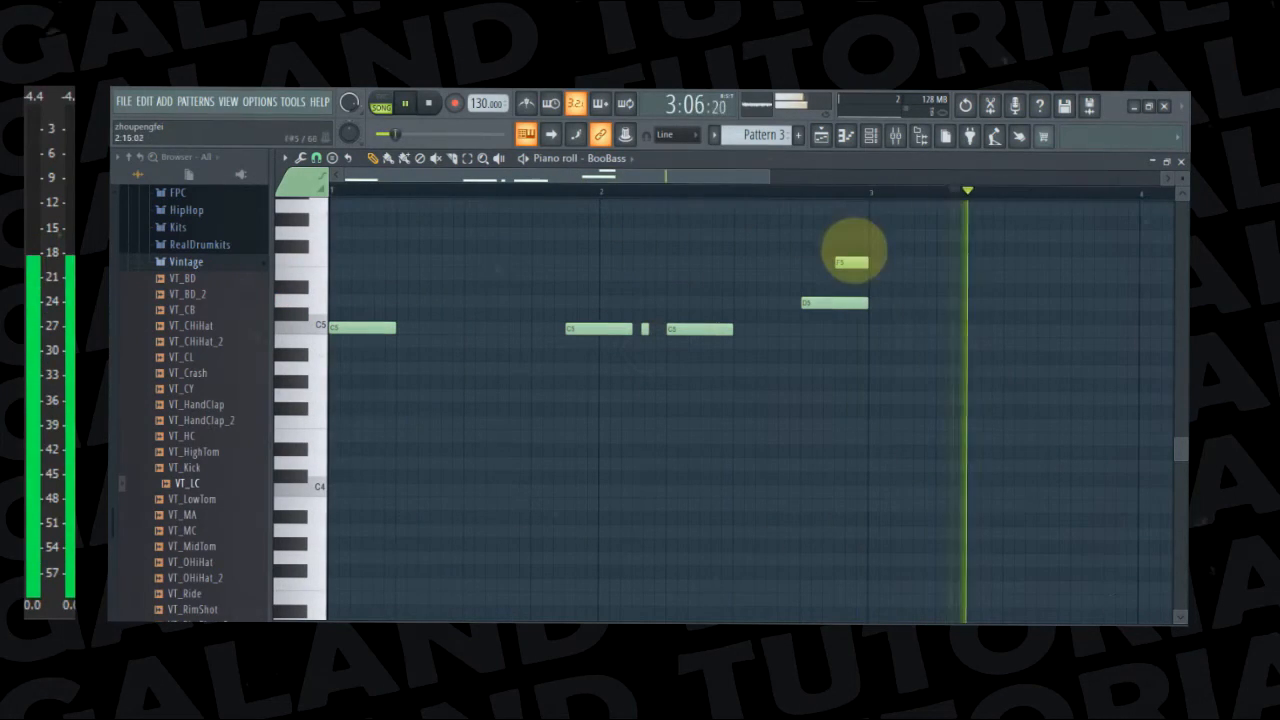
right_click(851, 262)
Add a half-beat C5 directly before the D5 in bar 2 and play the song to check it
key(space)
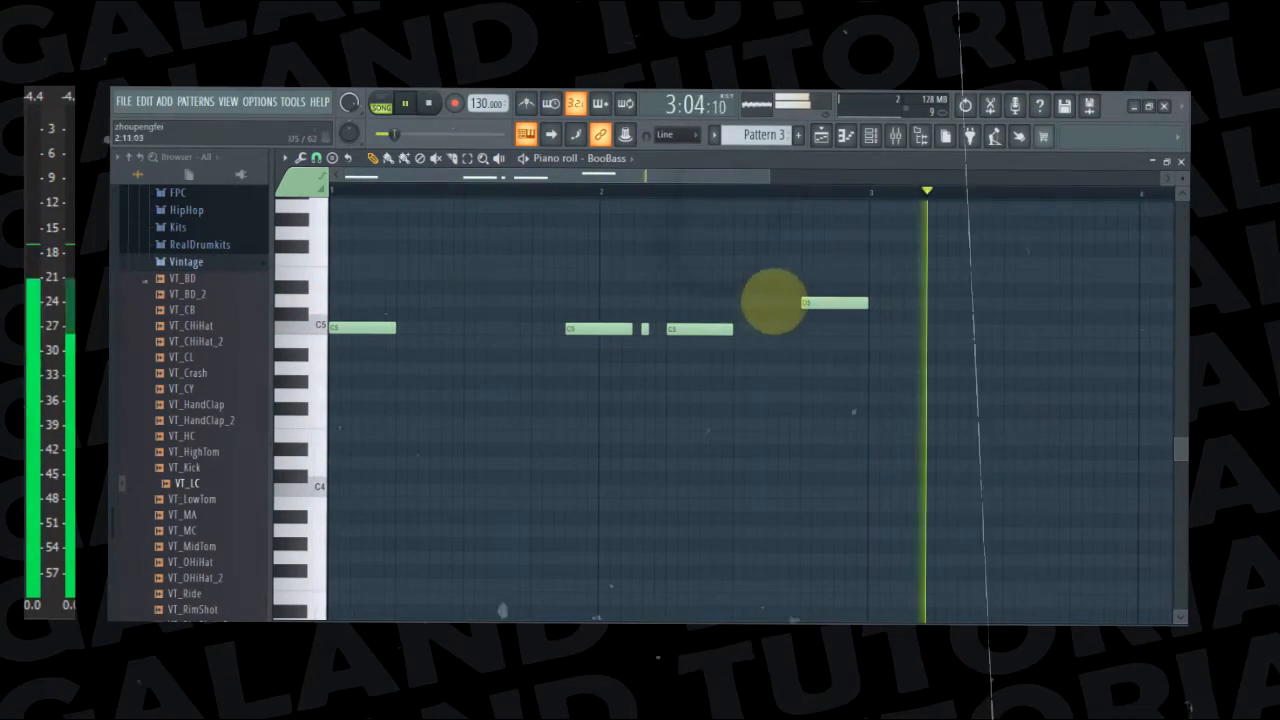
key(space)
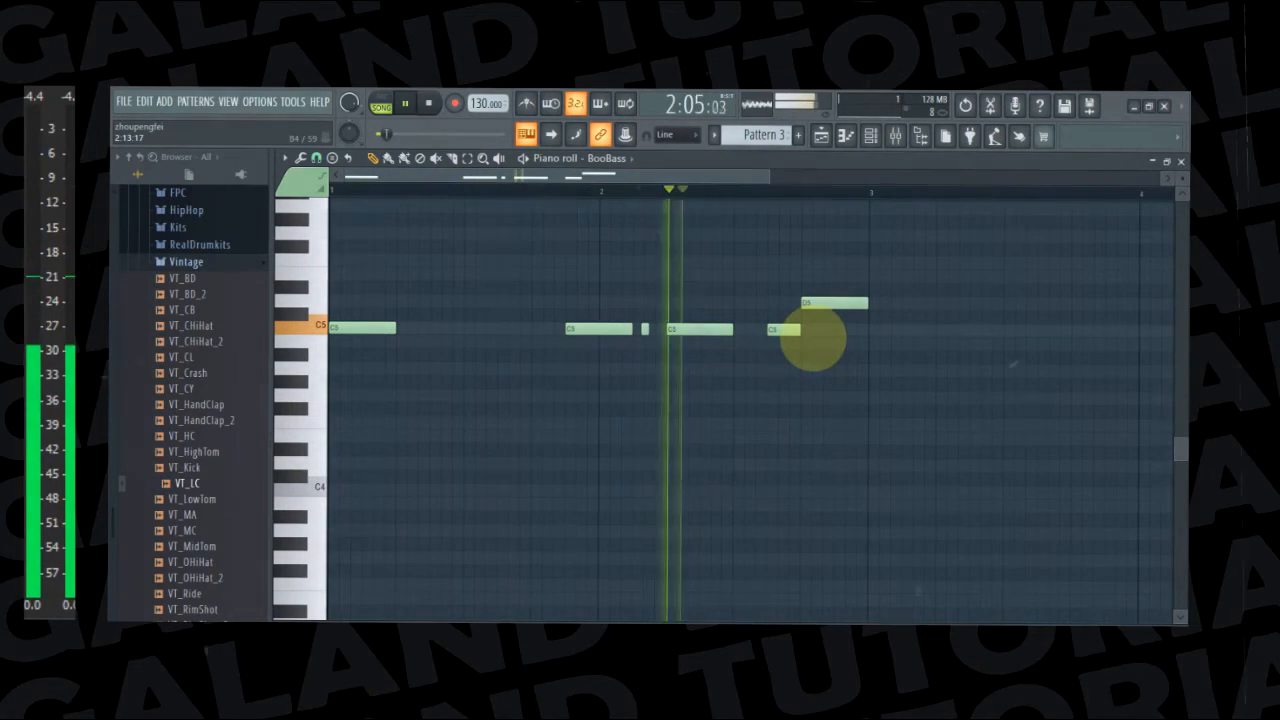
key(space)
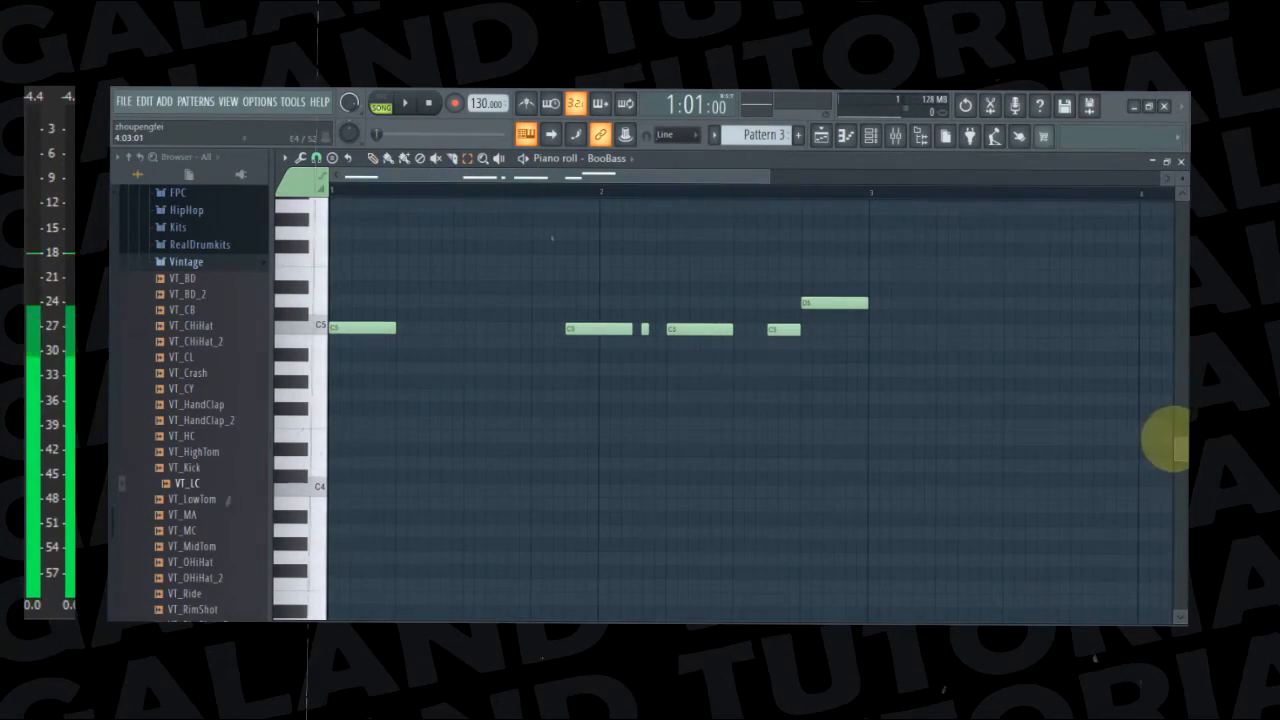
Select all bass notes in bars 1 and 2 and duplicate them into bars 3 and 4
scroll(1168, 440, up, 5)
scroll(1170, 443, down, 1)
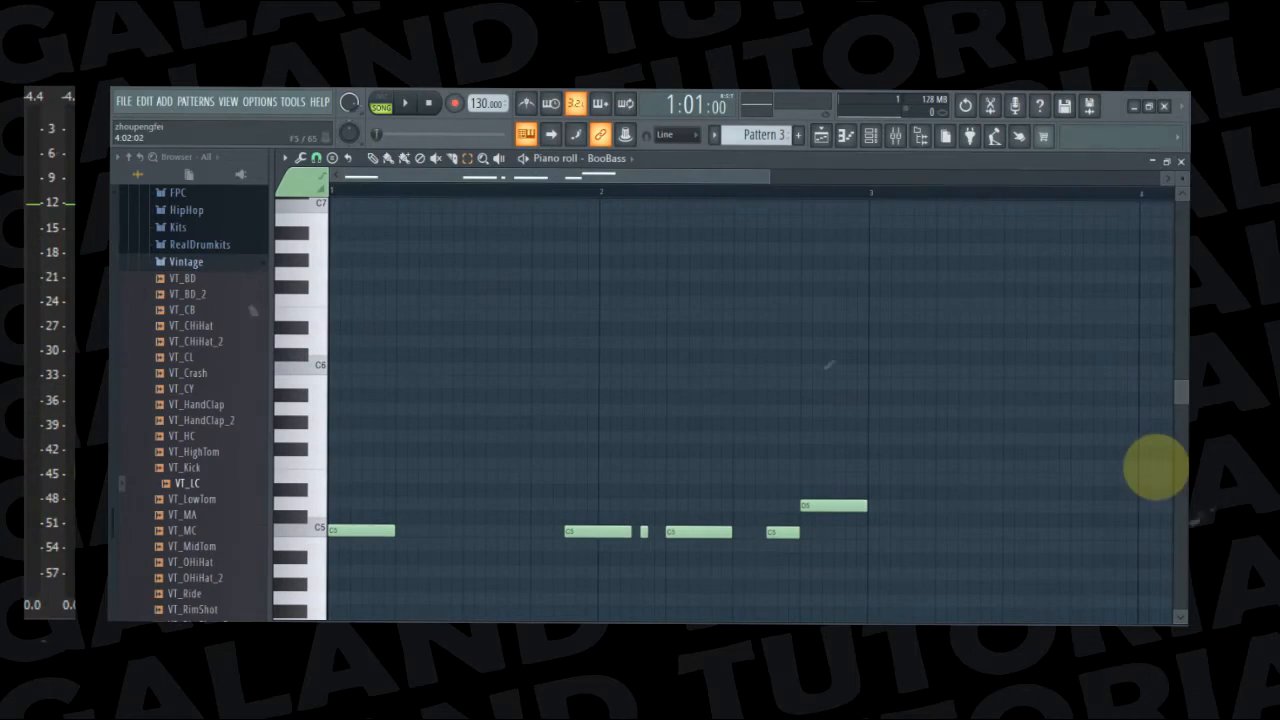
scroll(940, 357, down, 2)
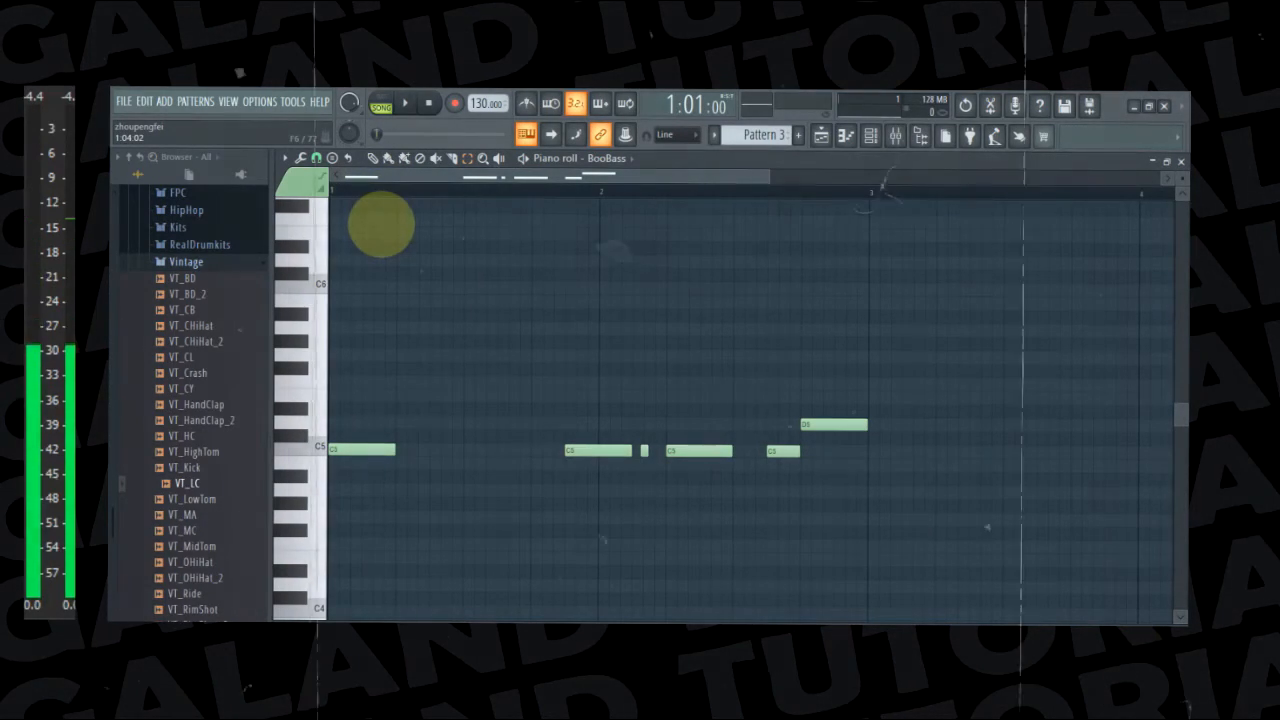
drag(371, 257, 869, 491)
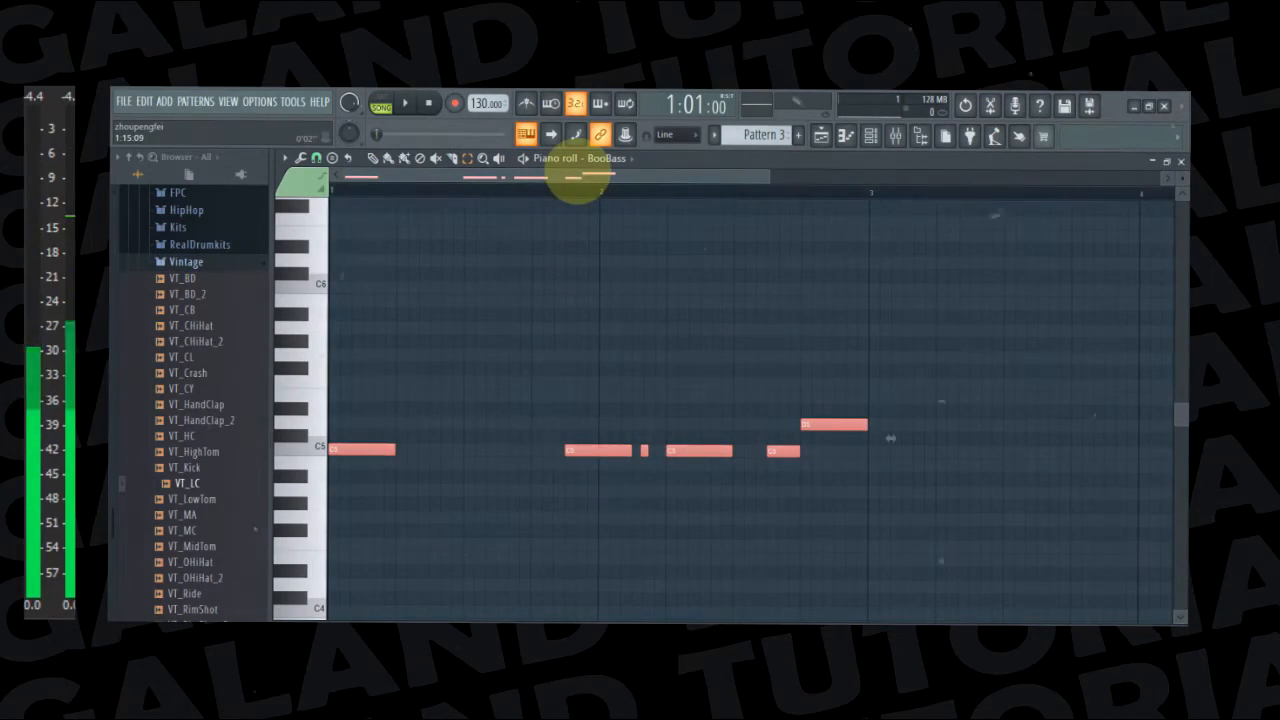
drag(586, 180, 829, 190)
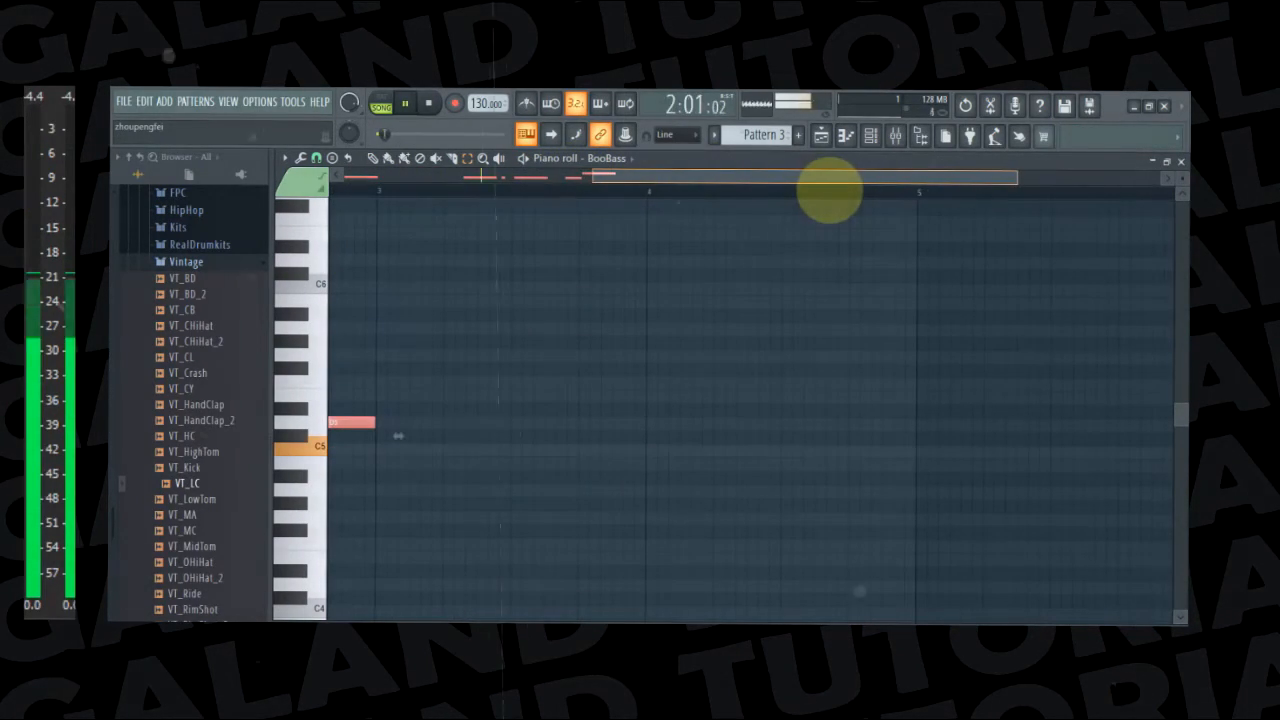
key(ctrl+b)
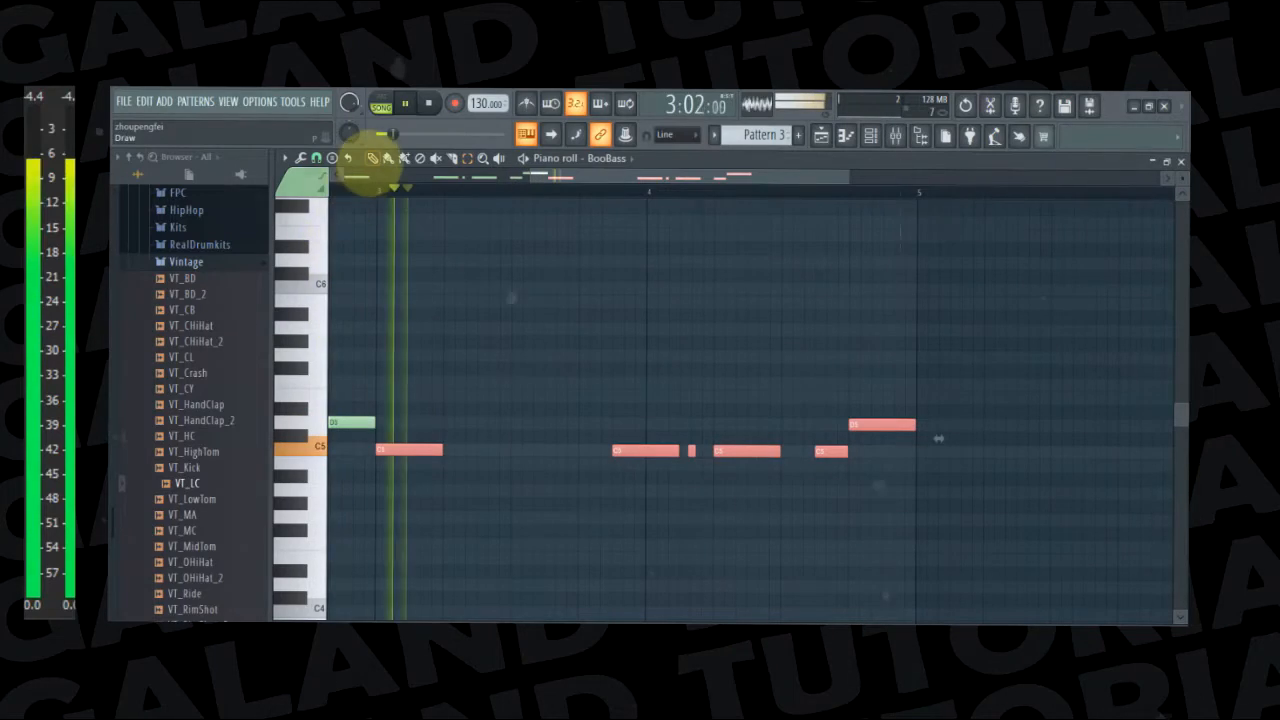
Transpose the duplicated phrase in bars 3 and 4 up five semitones so it starts on F5, and play the song
key(space)
drag(389, 453, 397, 385)
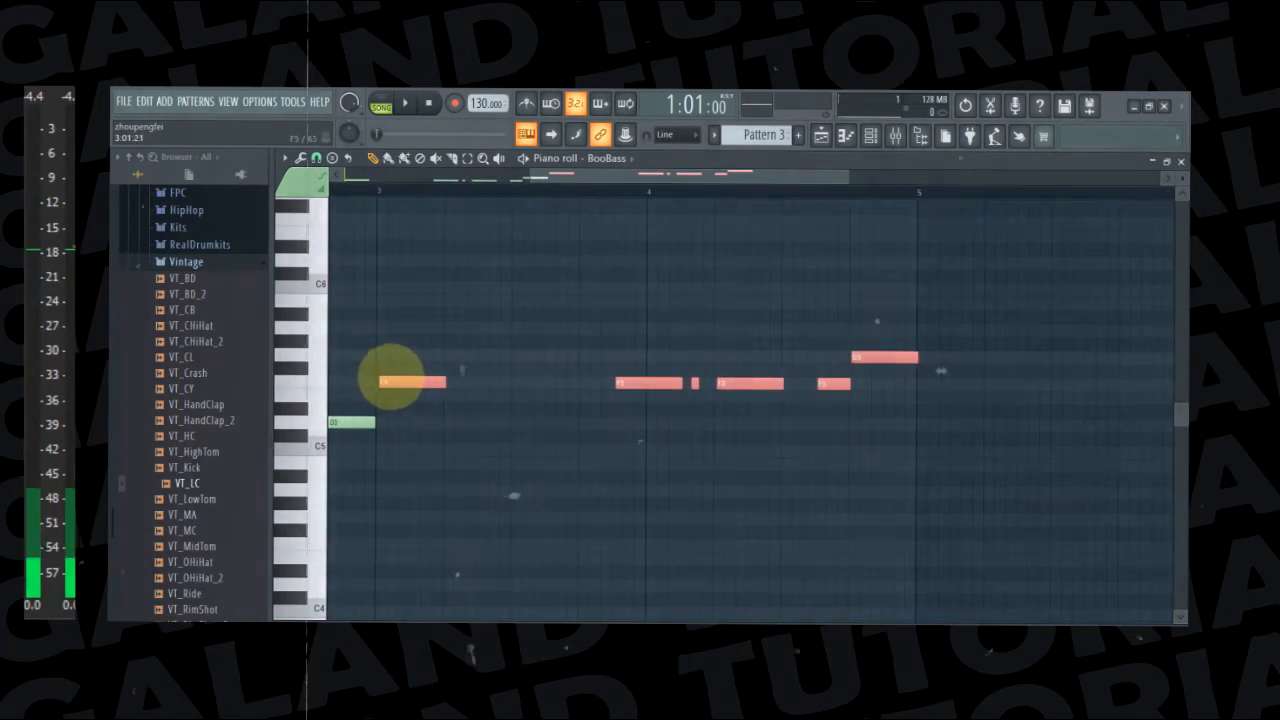
click(543, 320)
key(space)
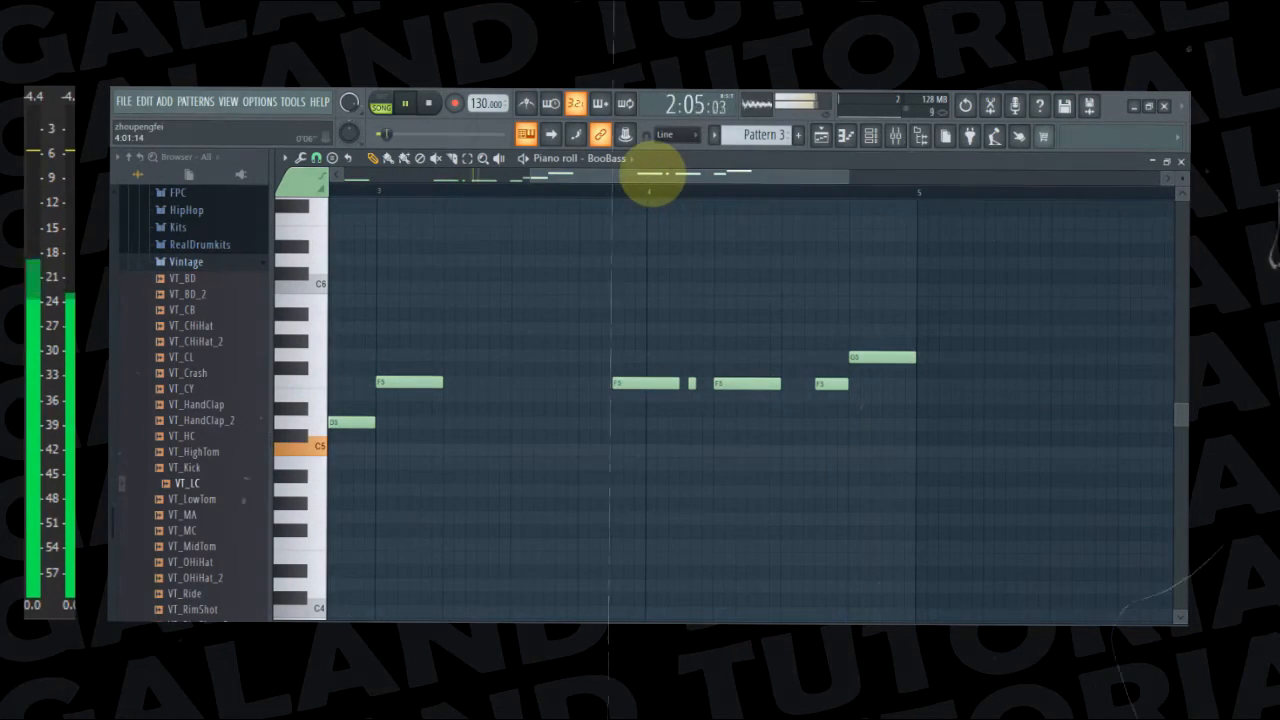
Paste the original C5 bass phrase into bars 5 and 6
drag(653, 175, 833, 176)
key(space)
key(ctrl+v)
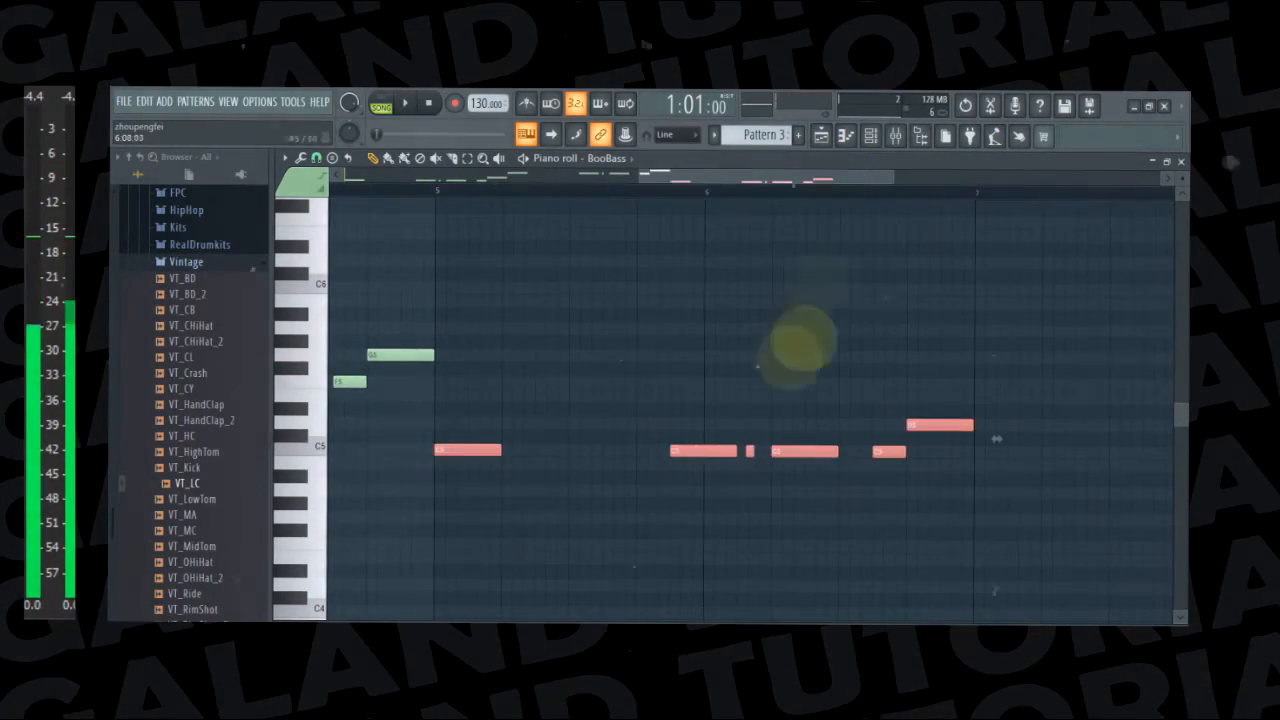
Transpose the pasted phrase in bars 5 and 6 up two semitones to start on D5, and raise its last note to F5 while playing
drag(466, 450, 460, 418)
key(space)
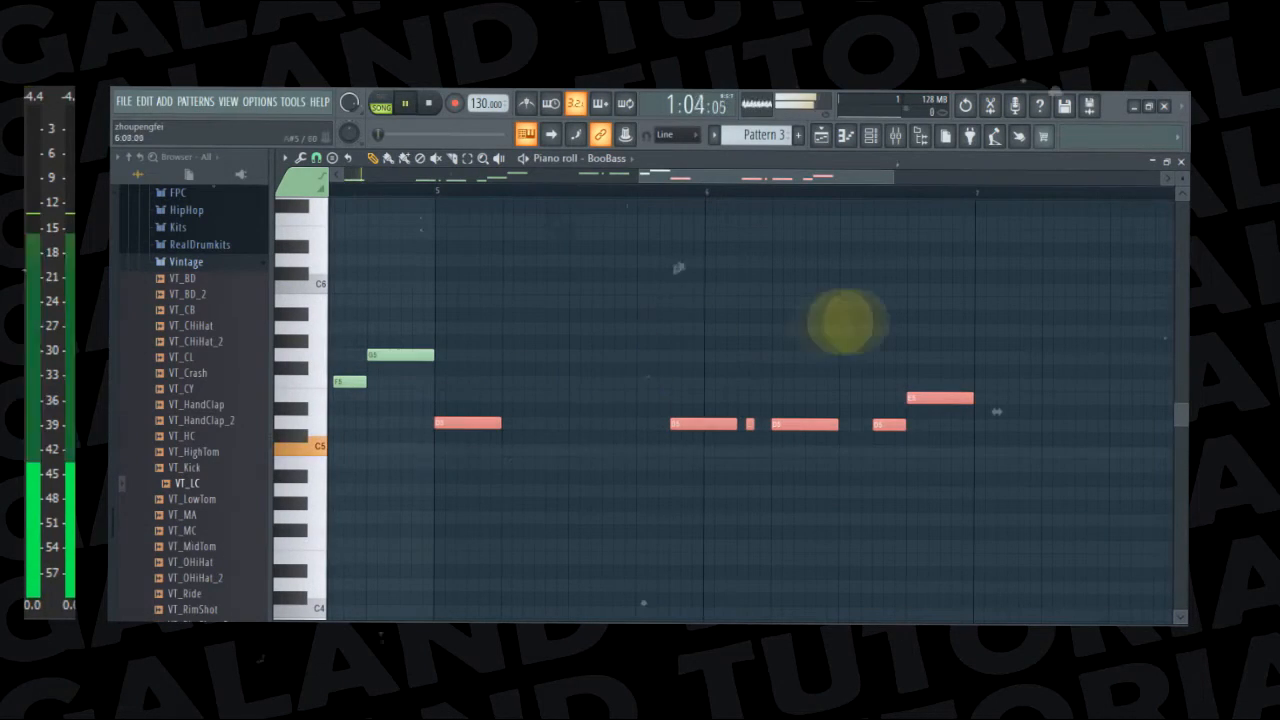
click(913, 370)
drag(927, 388, 929, 372)
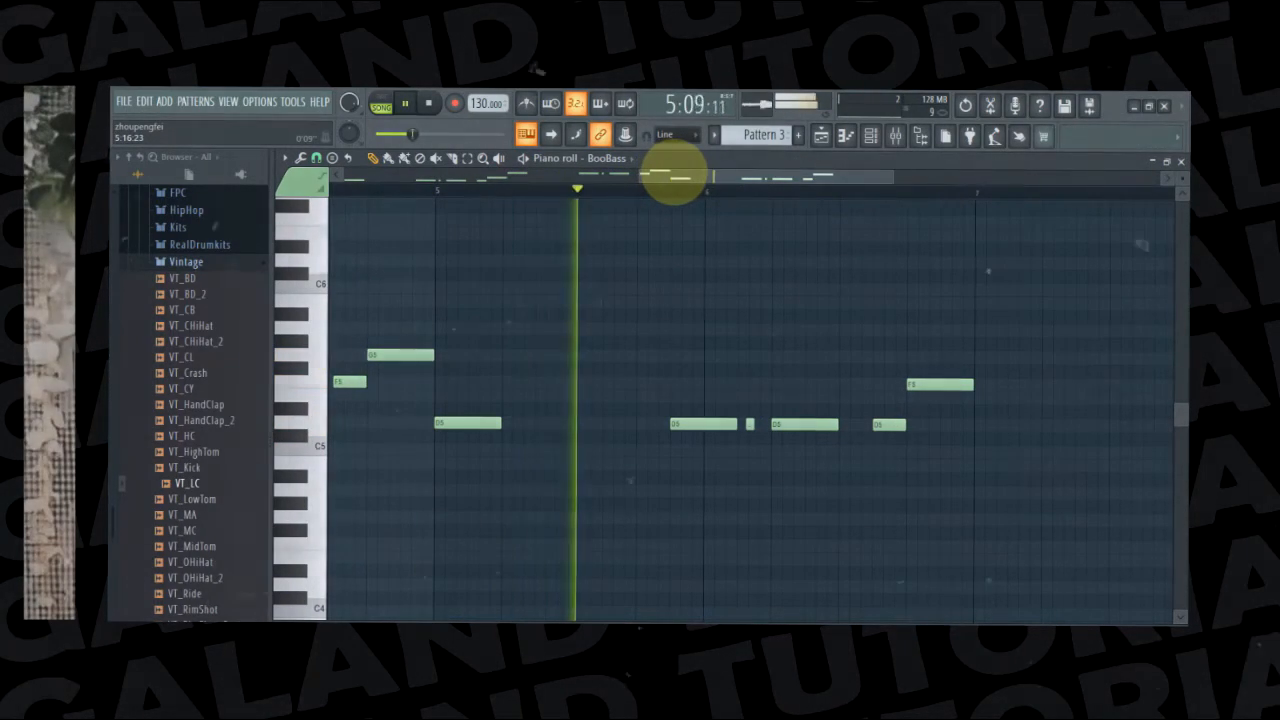
Paste the original C5 bass phrase into bars 7 and 8 and play the song to check it
drag(686, 180, 883, 241)
key(space)
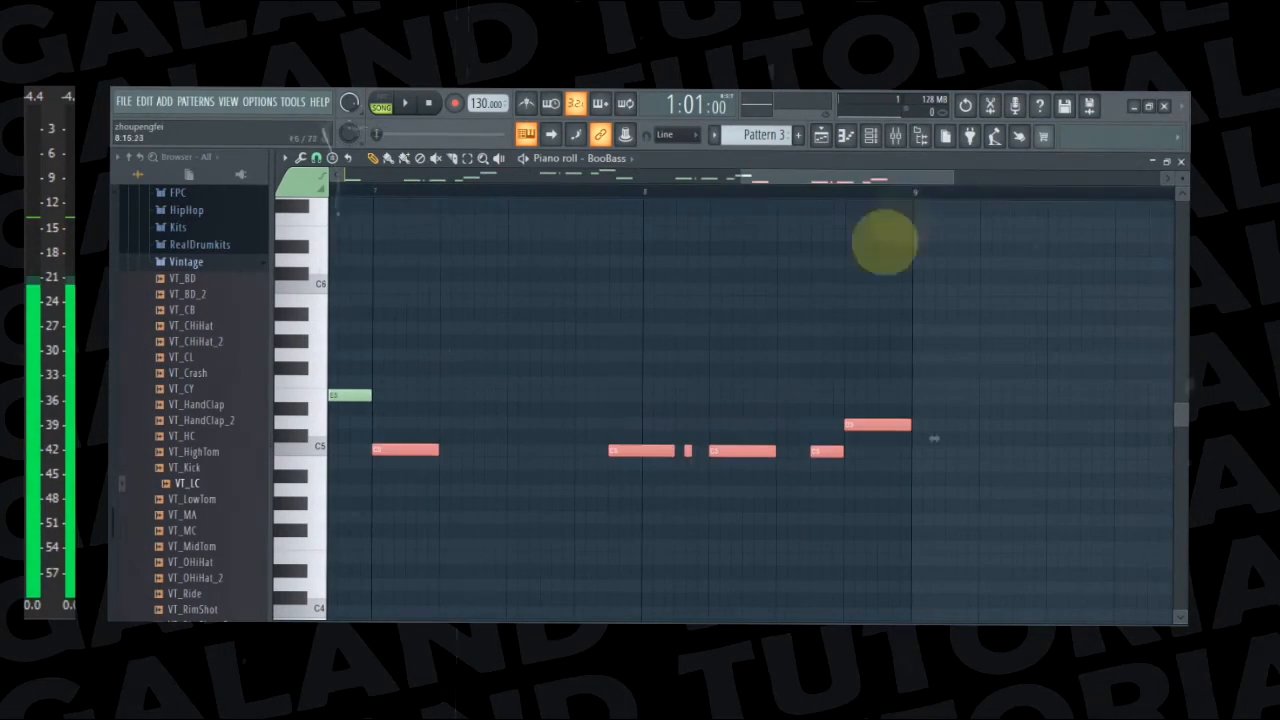
key(space)
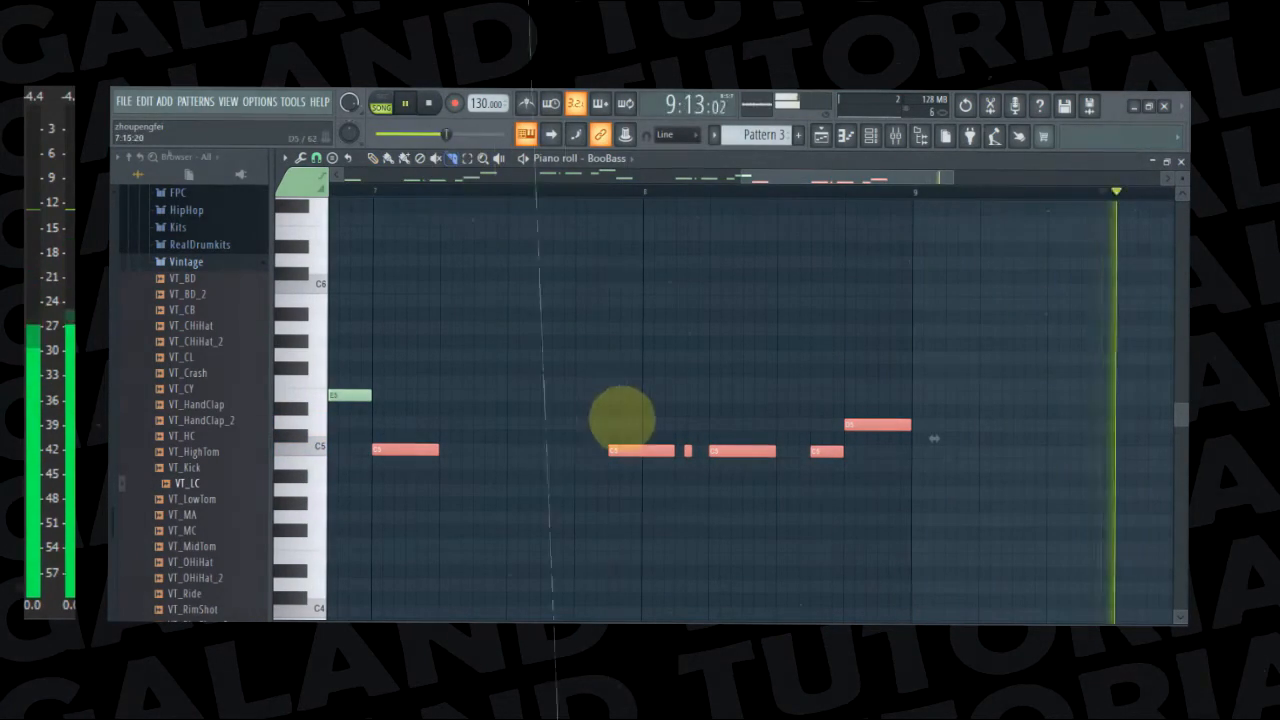
key(space)
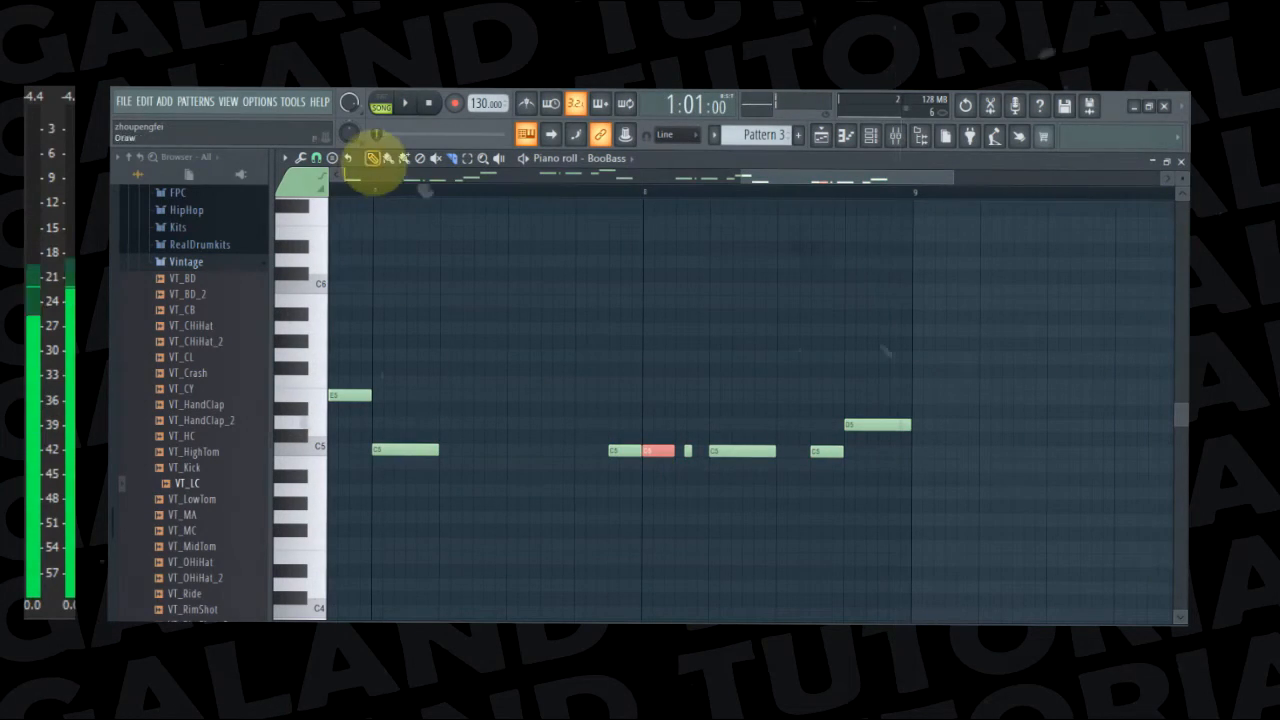
Split the C5 at the start of bar 8 and transpose all notes in bar 8 up two semitones to start on D5
mouse_move(674, 351)
mouse_down()
mouse_move(700, 514)
mouse_move(876, 524)
mouse_up()
click(372, 158)
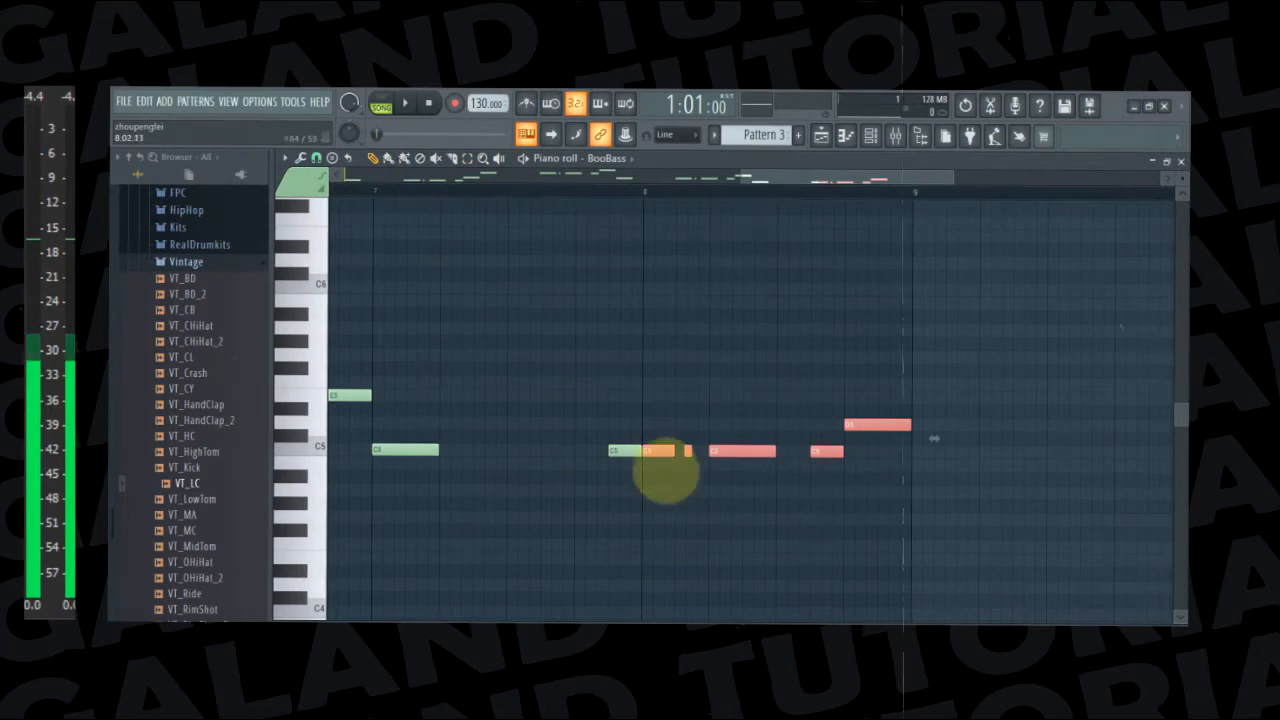
drag(655, 447, 652, 423)
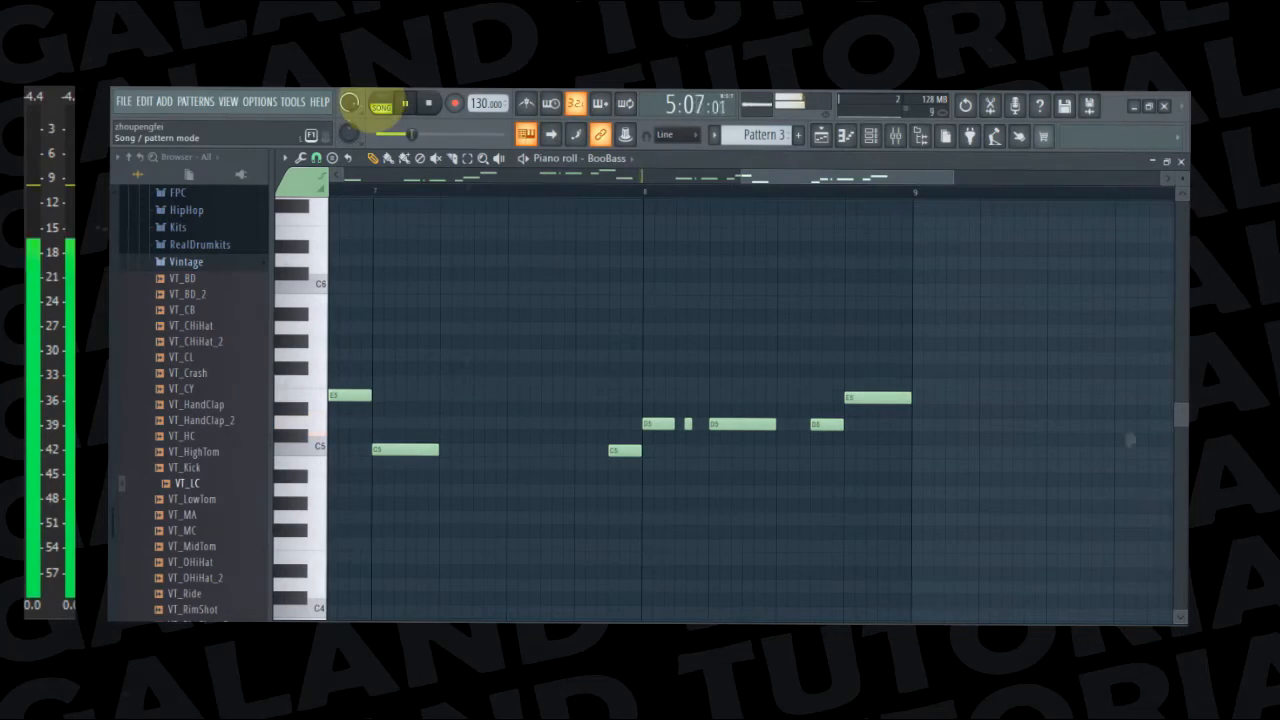
Switch playback to pattern mode and listen to the bassline alone through bars 1 to 6
click(378, 105)
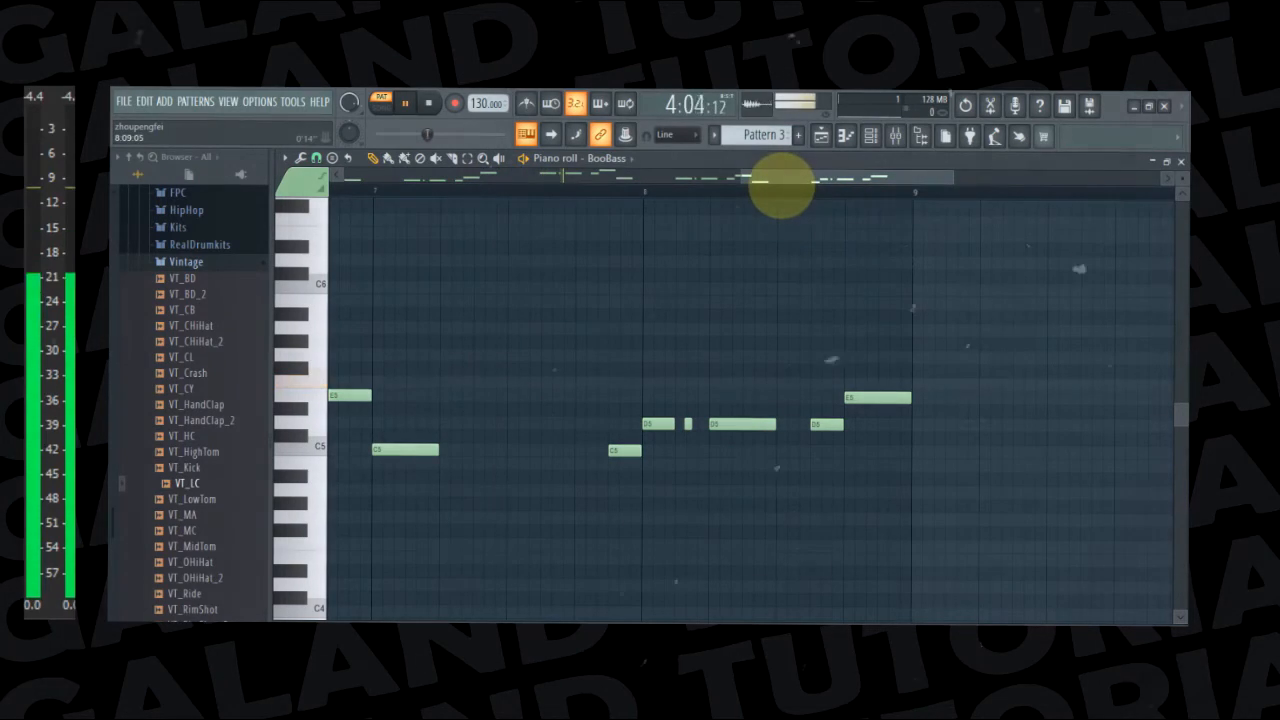
drag(797, 183, 388, 203)
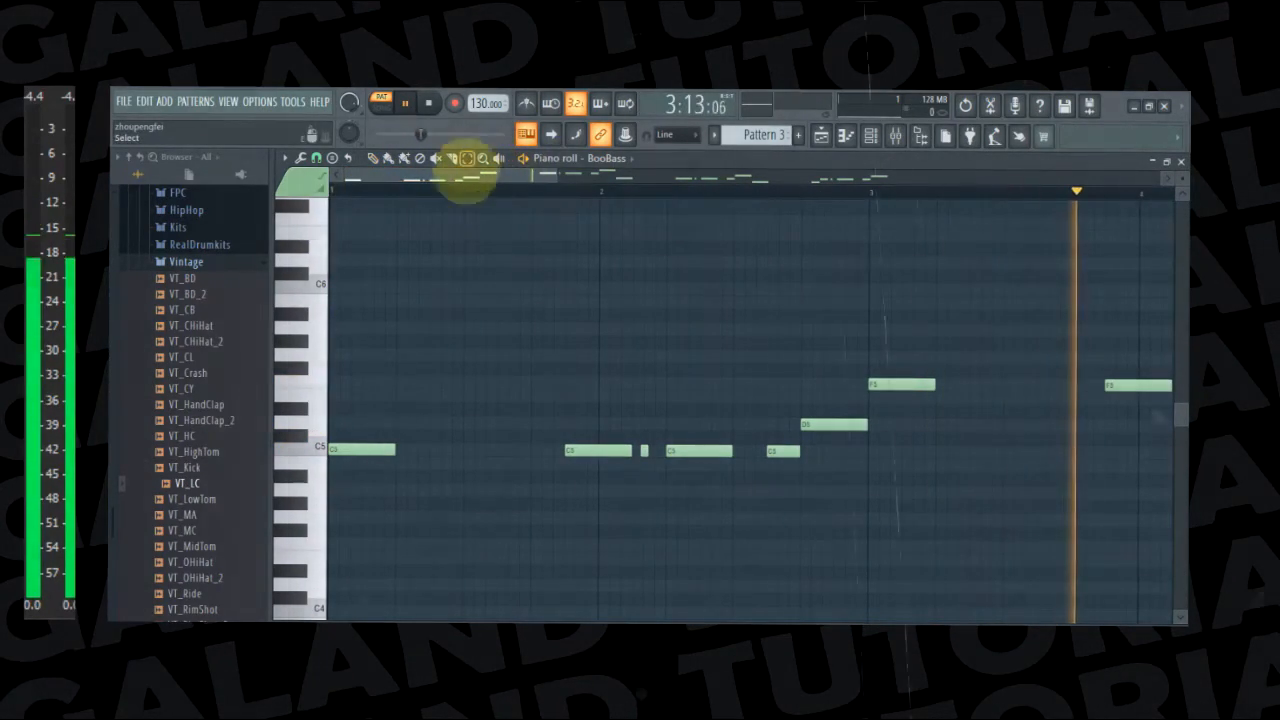
drag(423, 181, 633, 220)
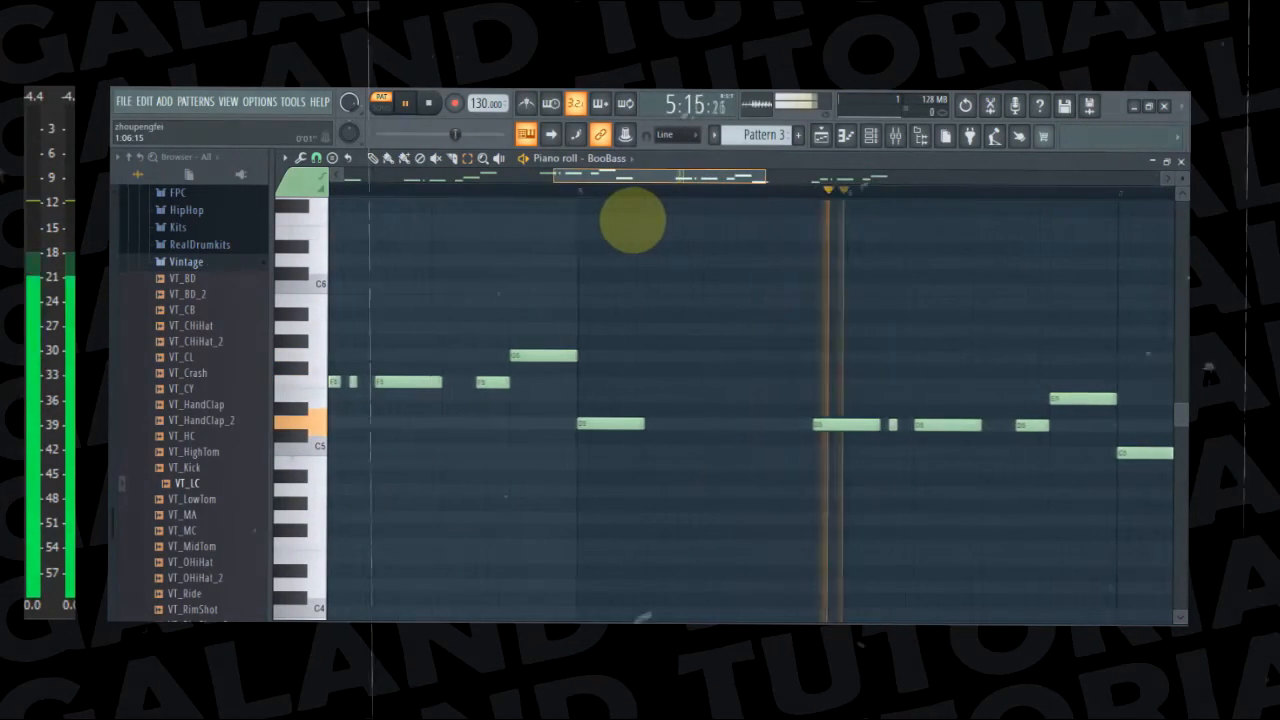
key(space)
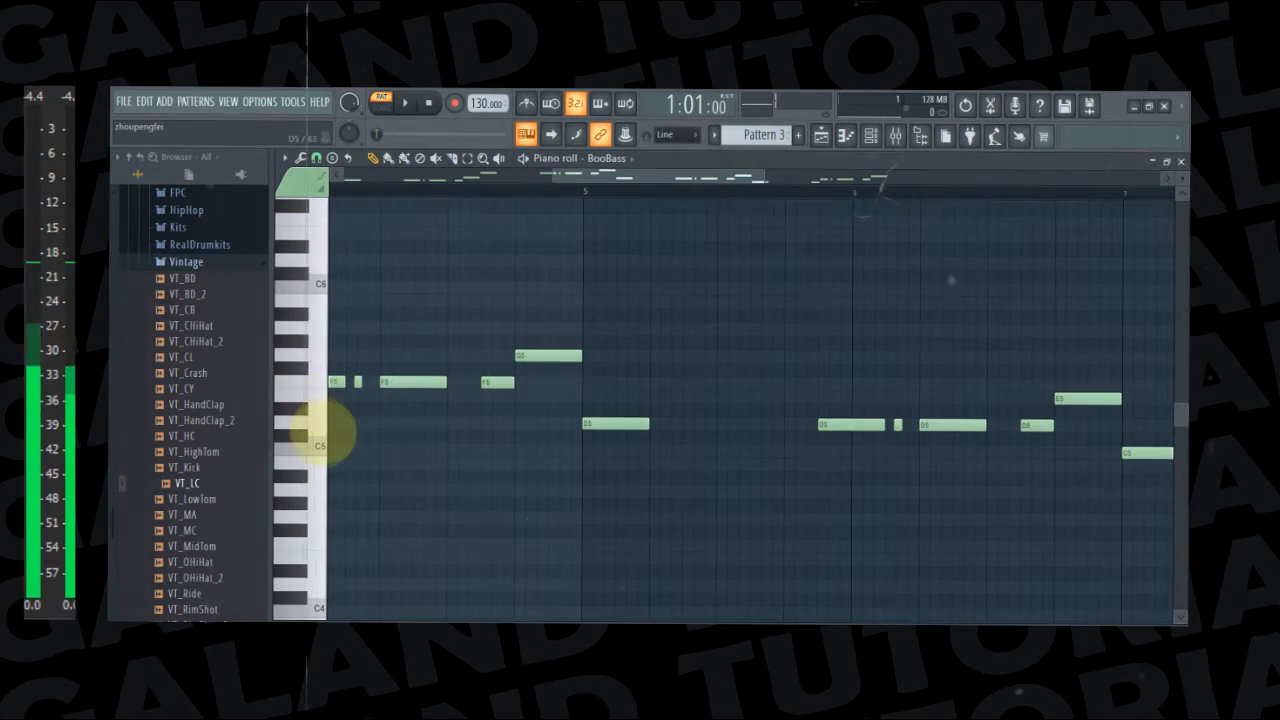
Audition the C5 bass note, open the BooBass instrument from the channel rack, and start playing the pattern
click(320, 445)
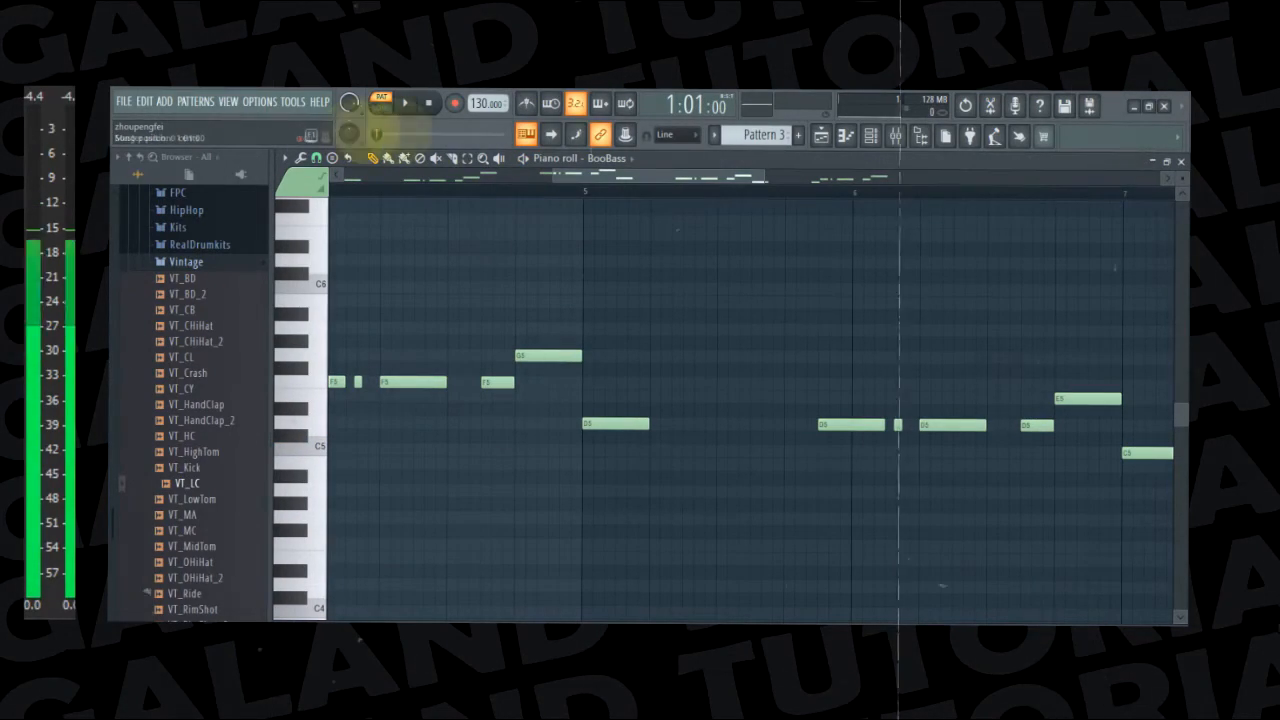
click(870, 136)
click(639, 430)
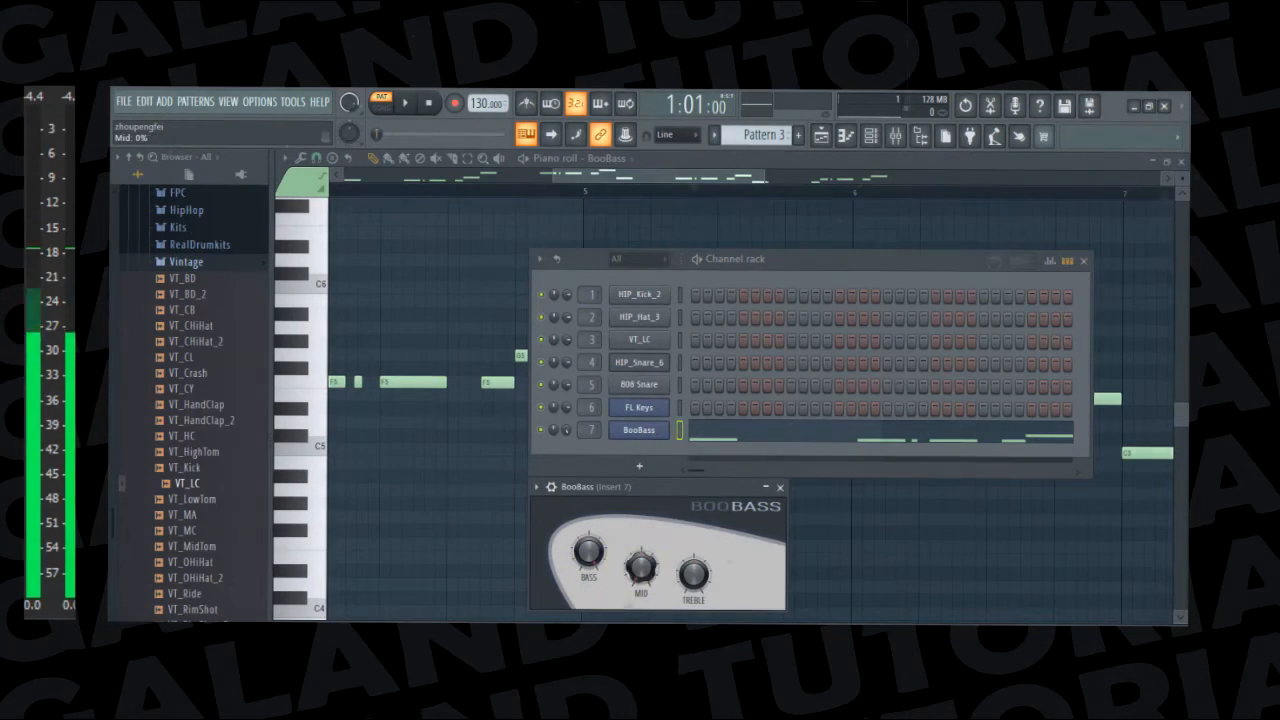
key(space)
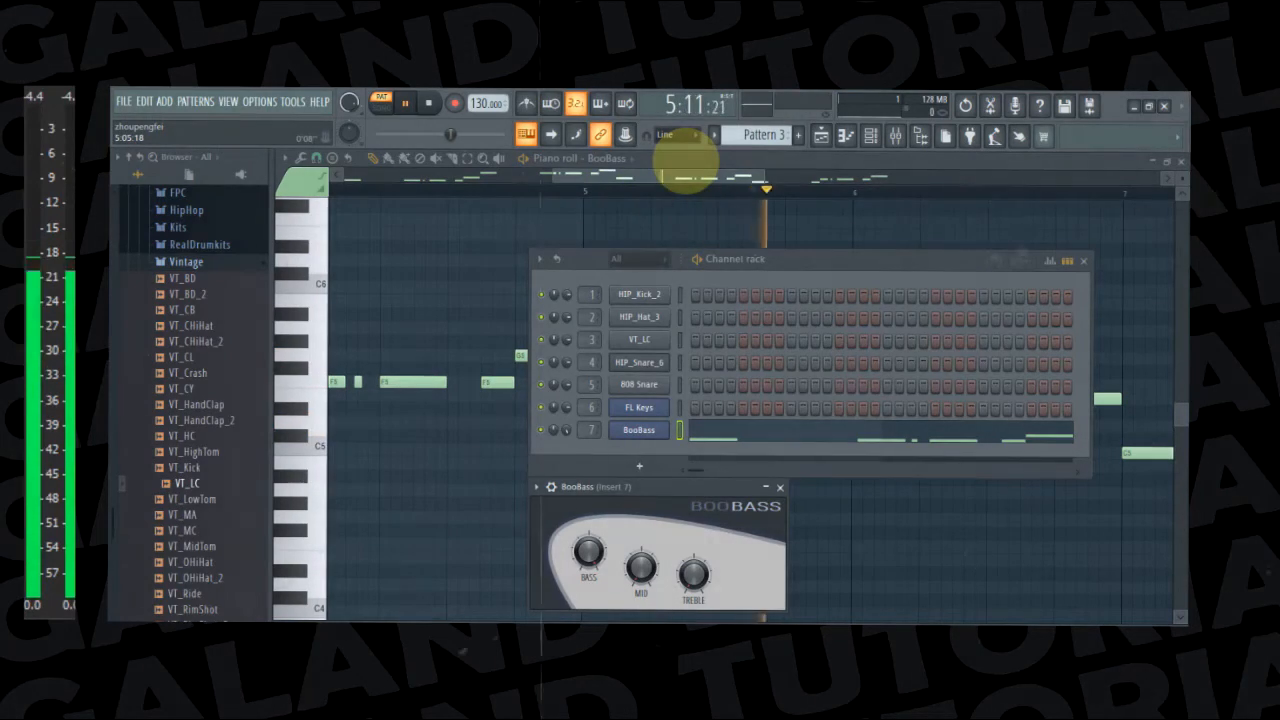
Return to the BooBass piano roll and review the phrases from bar 1 to bar 7 during playback
click(845, 135)
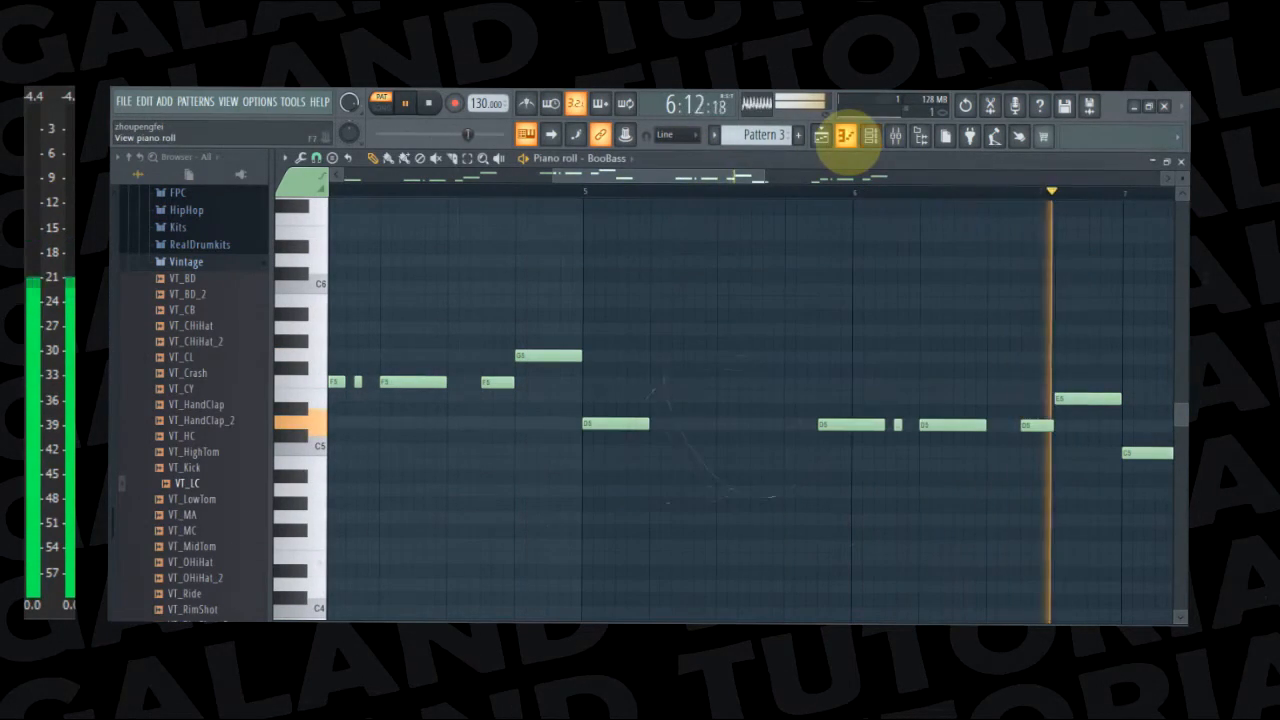
drag(729, 177, 518, 198)
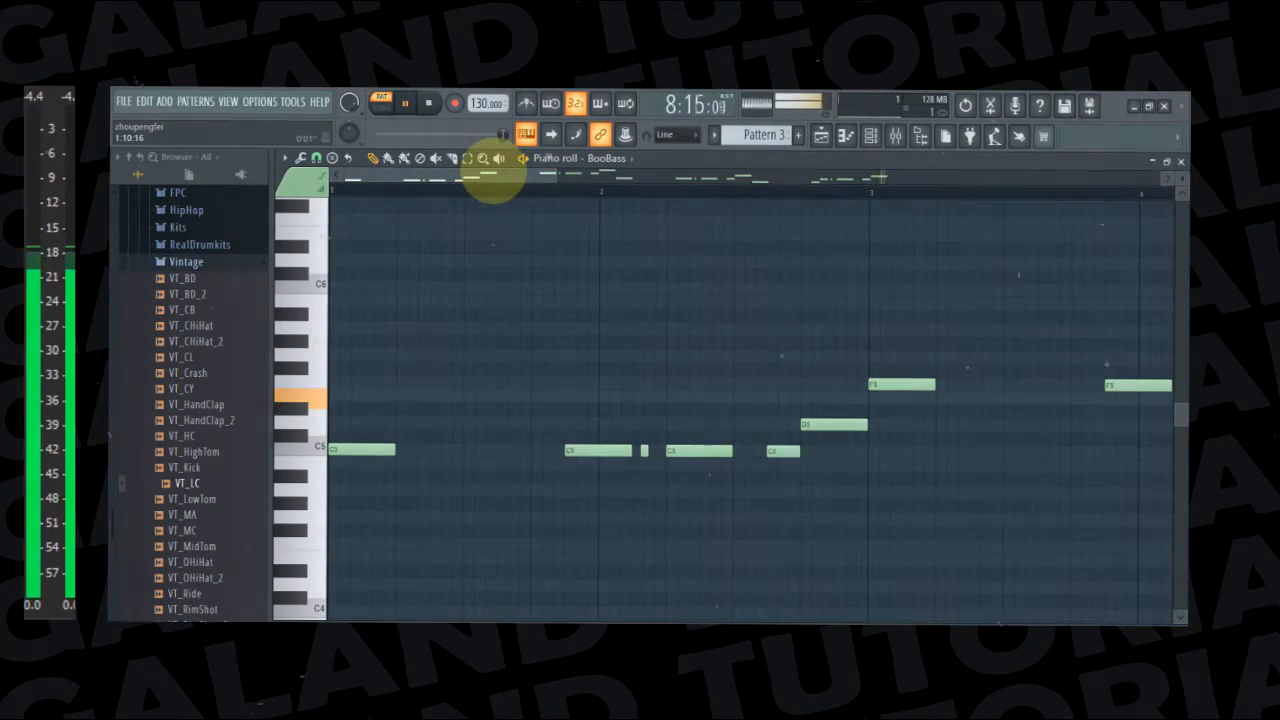
drag(491, 177, 729, 206)
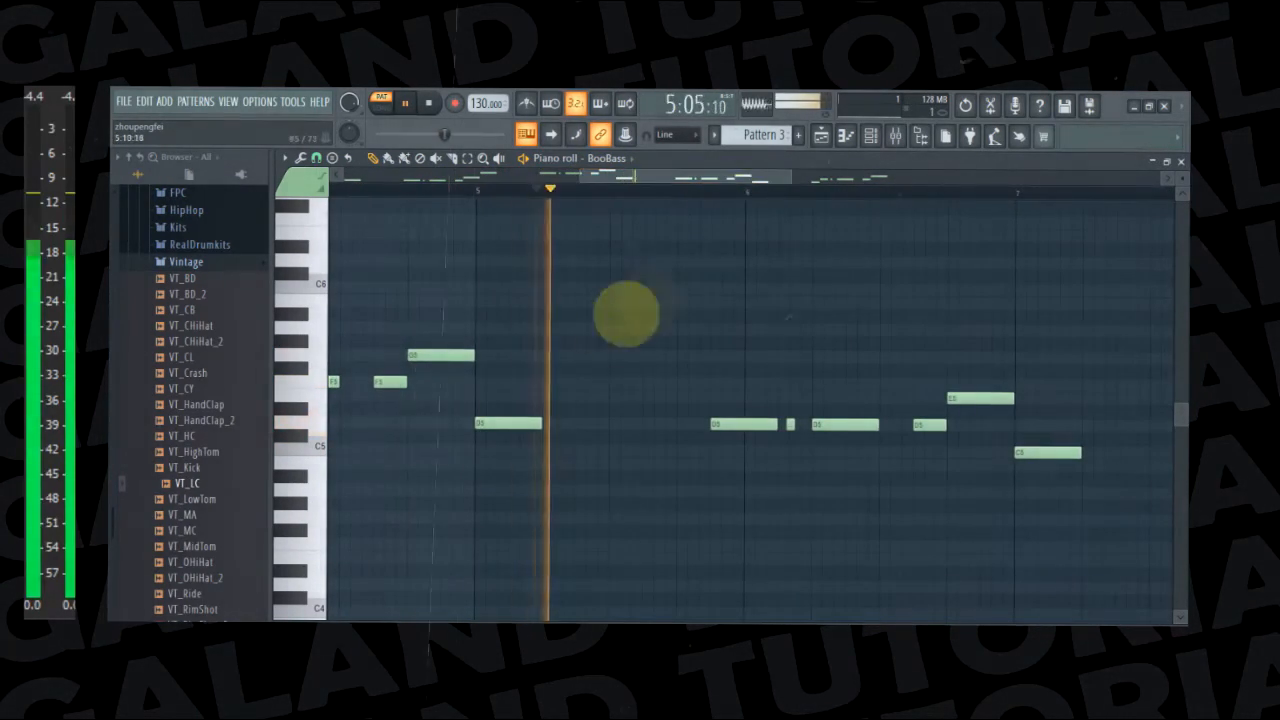
key(space)
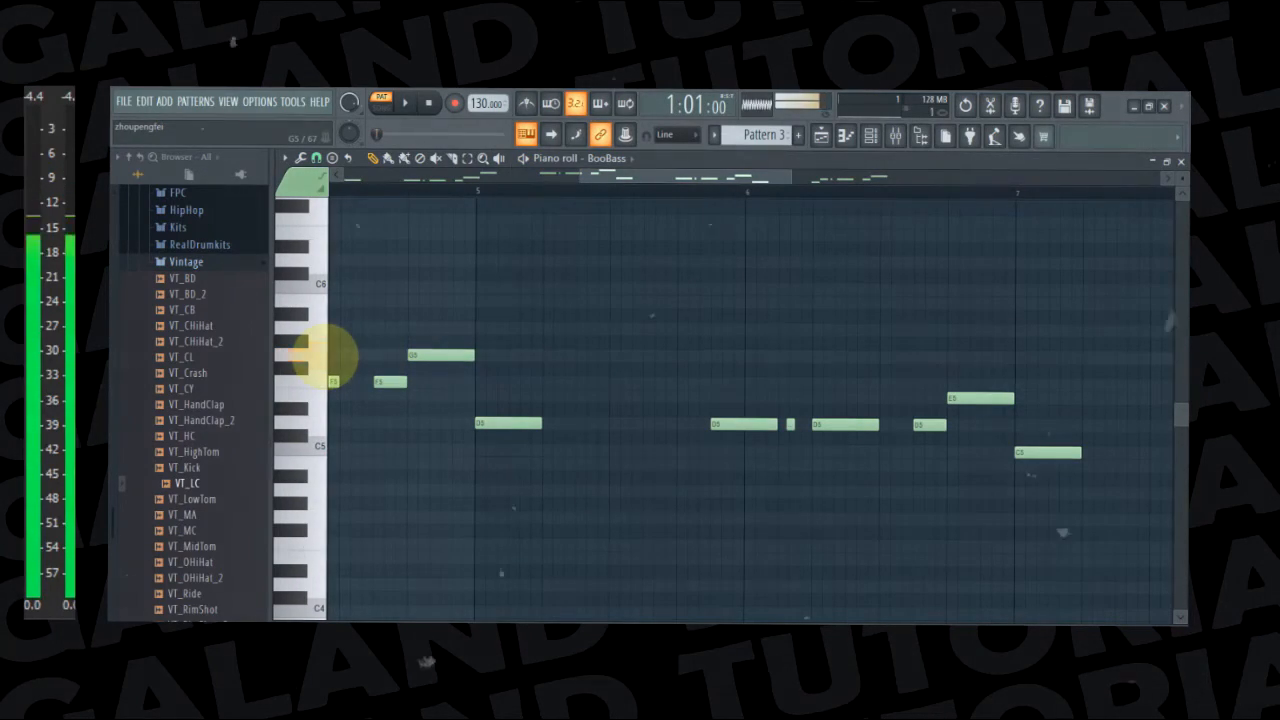
Select the D5 phrase in bars 5 and 6, transpose it up five semitones to start on G5, and play the pattern
drag(495, 309, 976, 514)
click(319, 159)
click(320, 159)
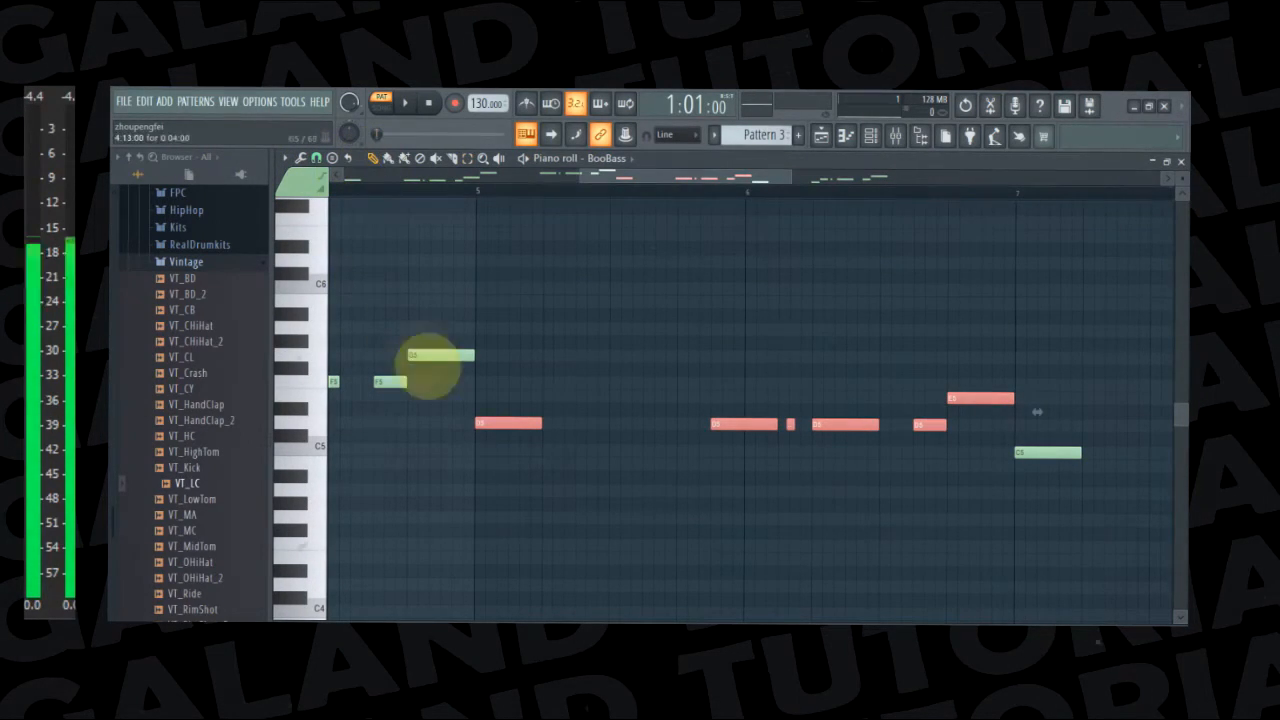
drag(490, 421, 497, 353)
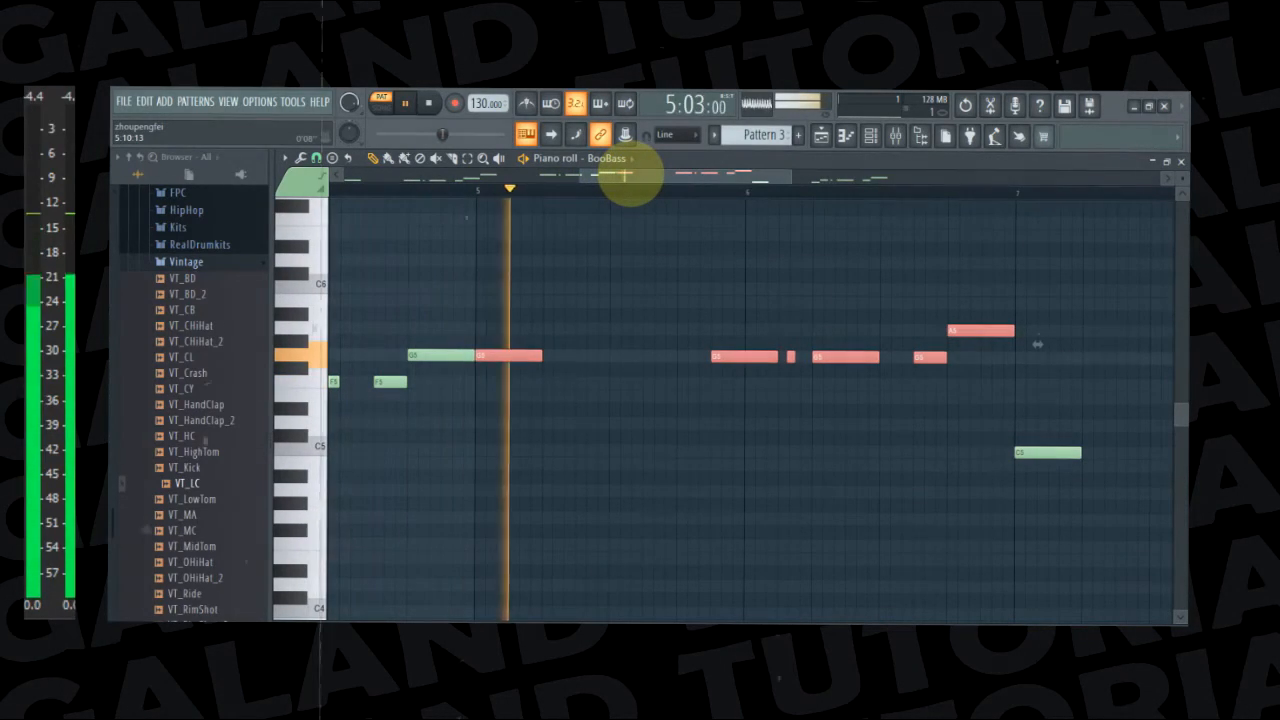
Delete all notes after the first D5 in bar 8, lengthen that D5 to two beats, and listen to the pattern
drag(632, 180, 808, 176)
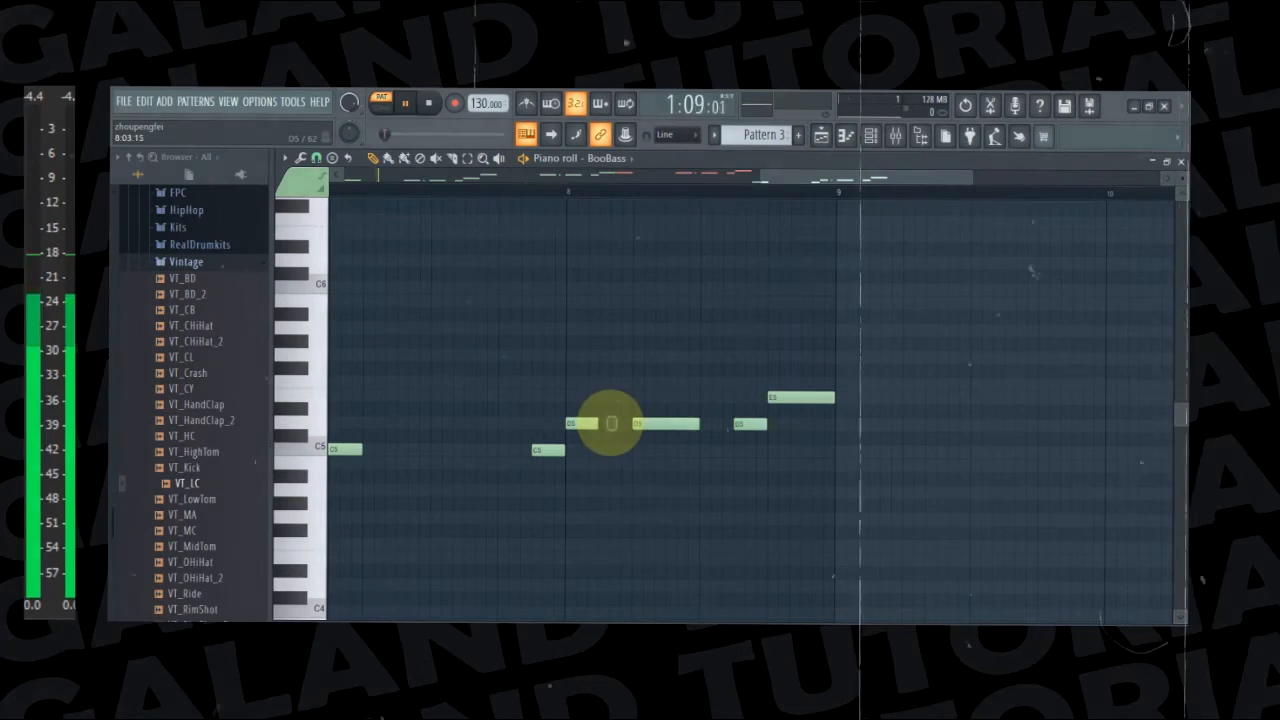
right_click(665, 423)
right_click(775, 399)
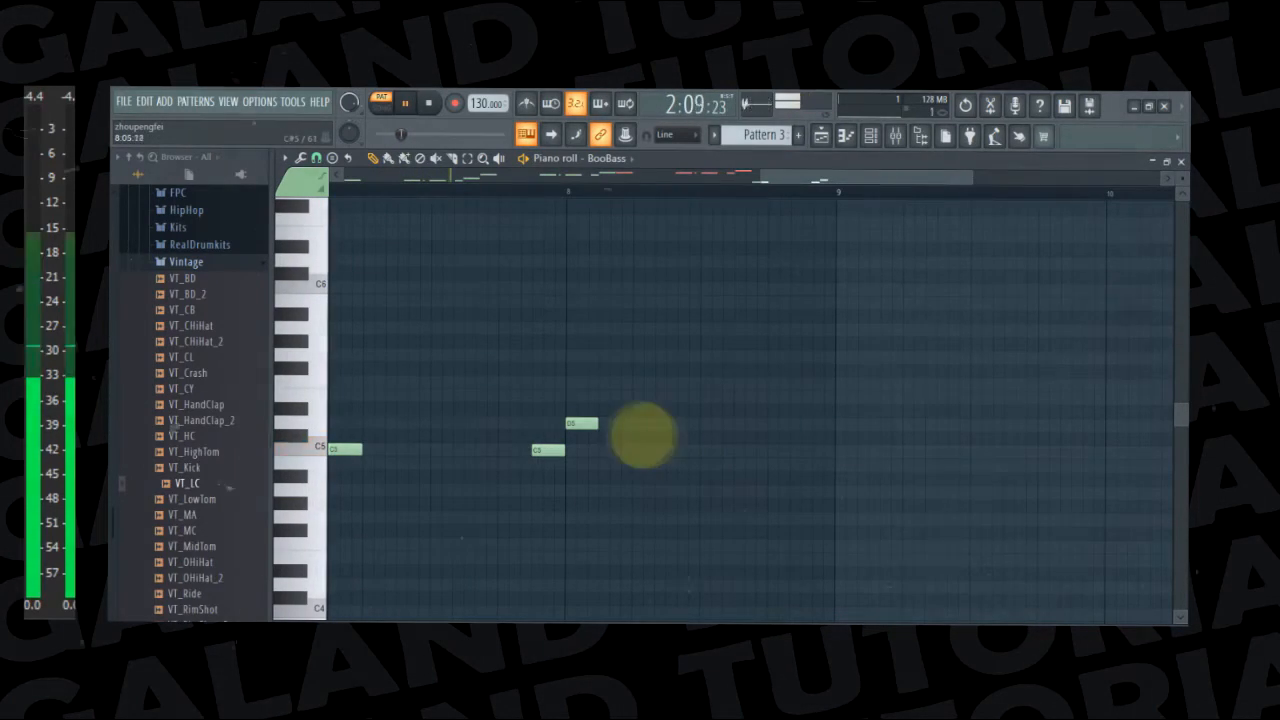
mouse_move(598, 421)
mouse_down()
mouse_move(708, 428)
mouse_move(695, 430)
mouse_up()
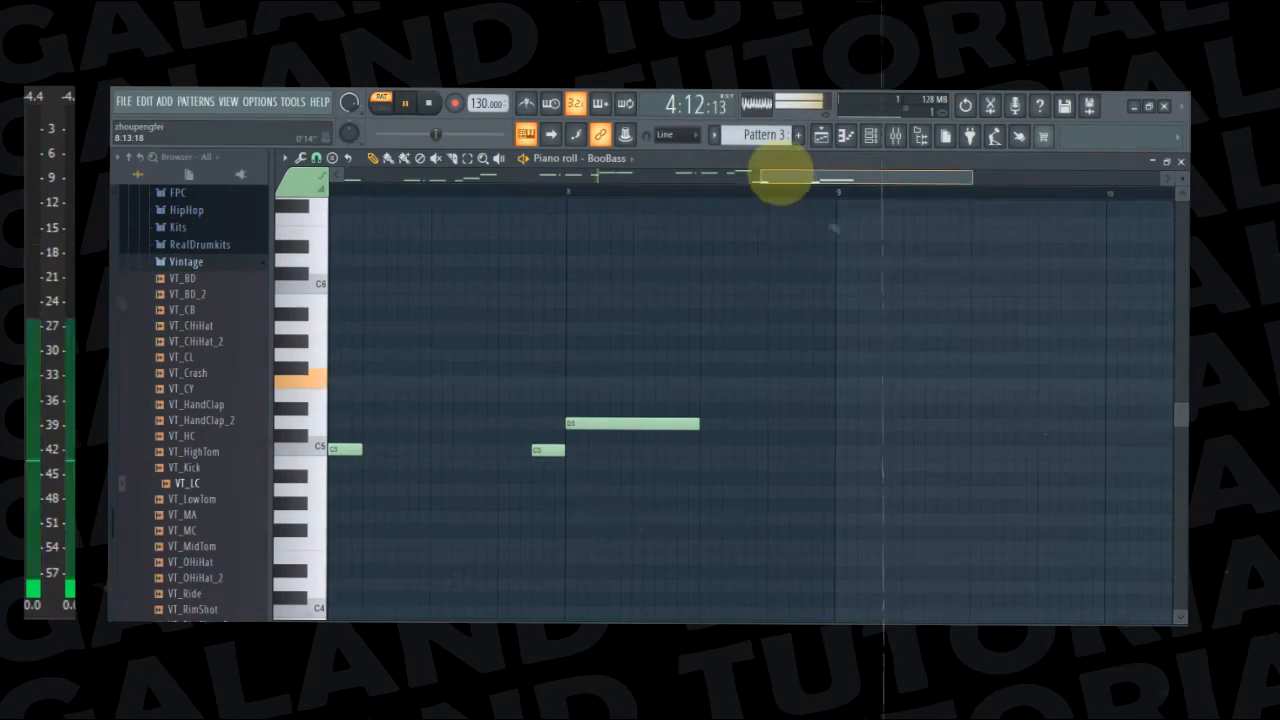
drag(771, 174, 243, 177)
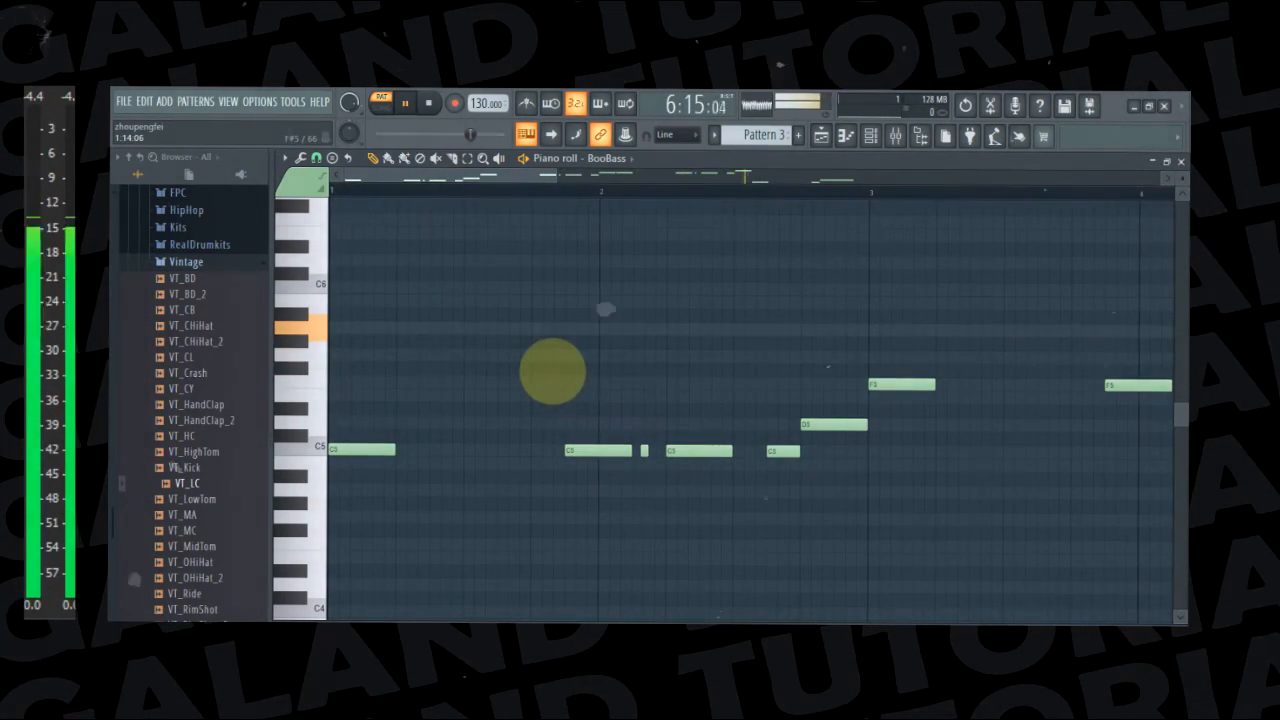
key(space)
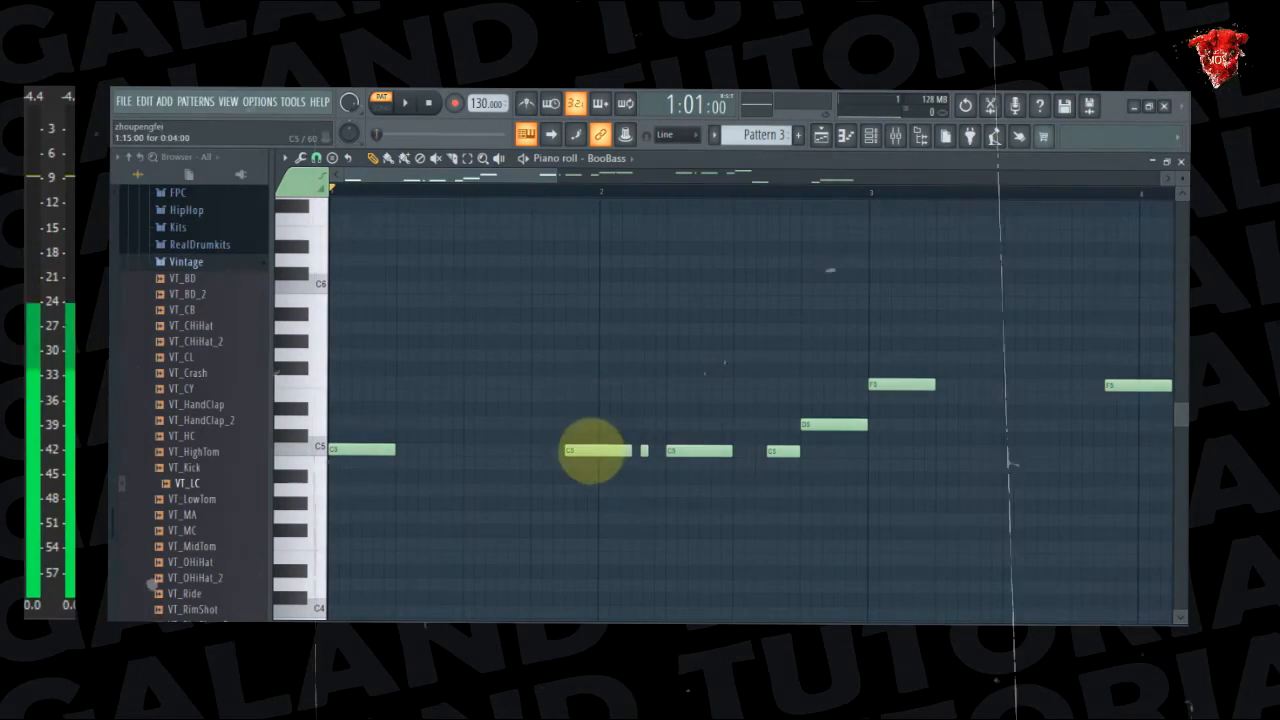
Place a second Pattern 3 clip at bar 9 on Track 3 of the playlist and play the arrangement in song mode
click(820, 137)
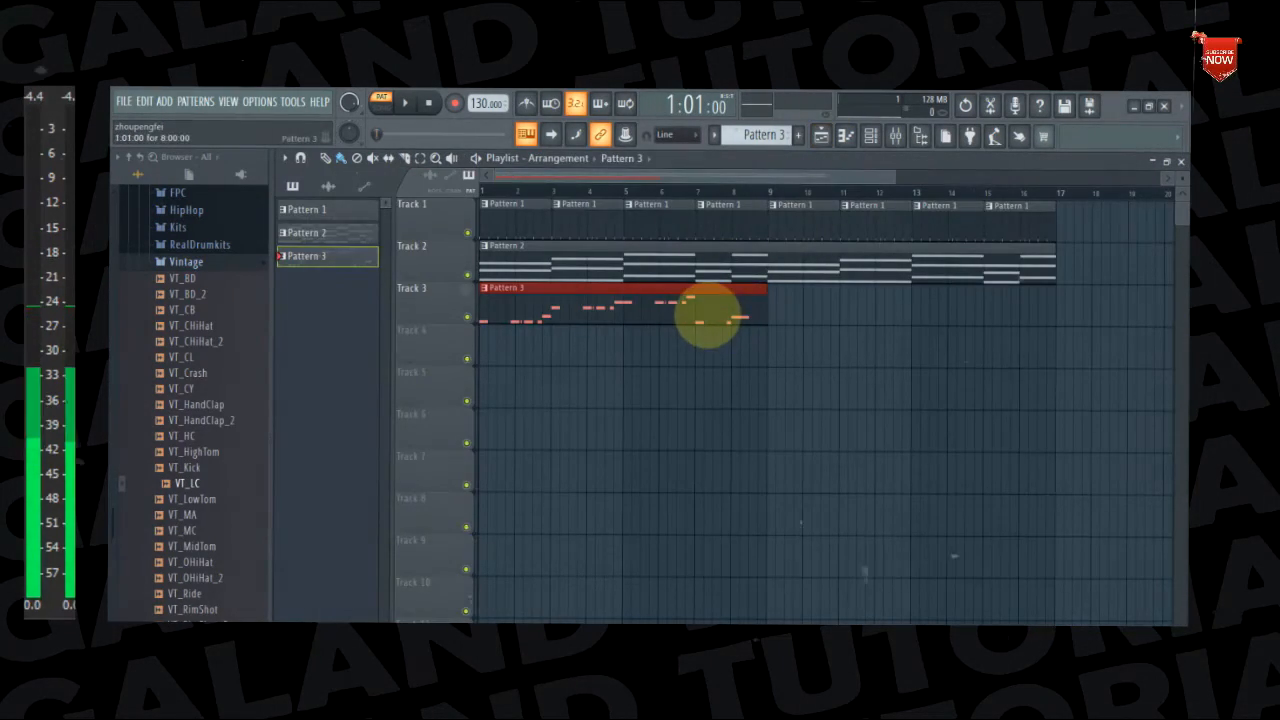
click(790, 313)
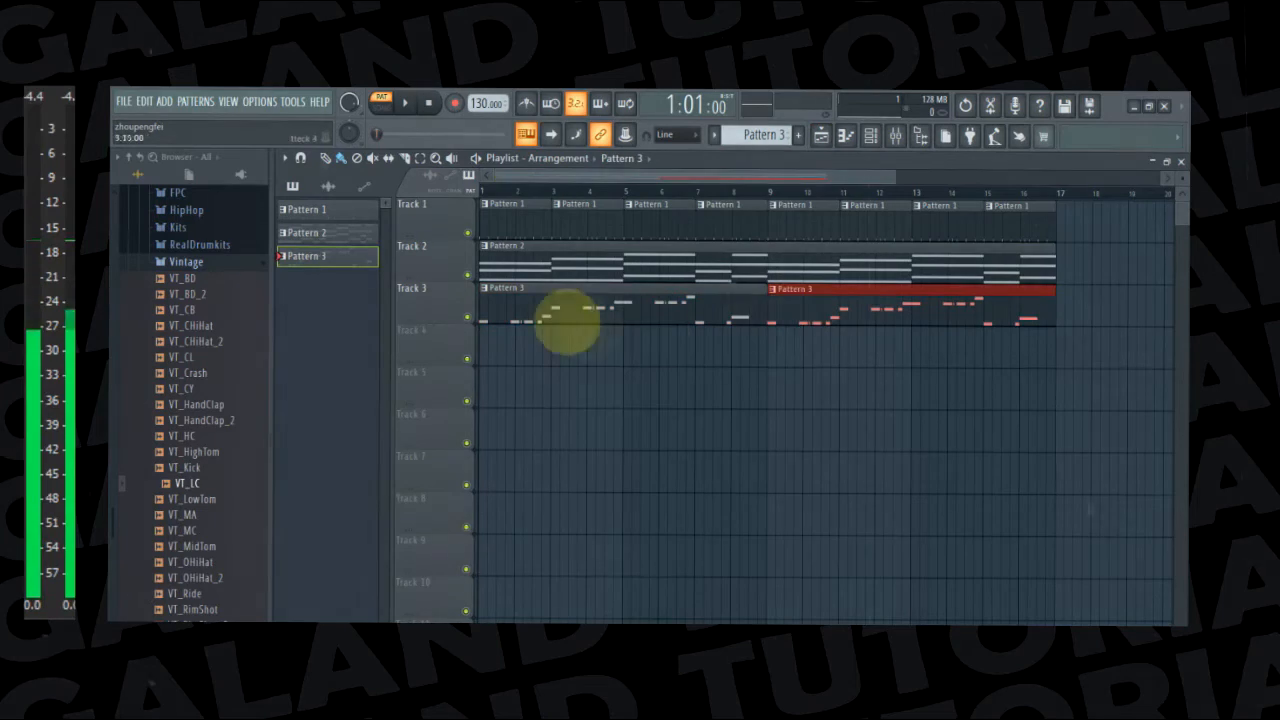
click(382, 107)
key(space)
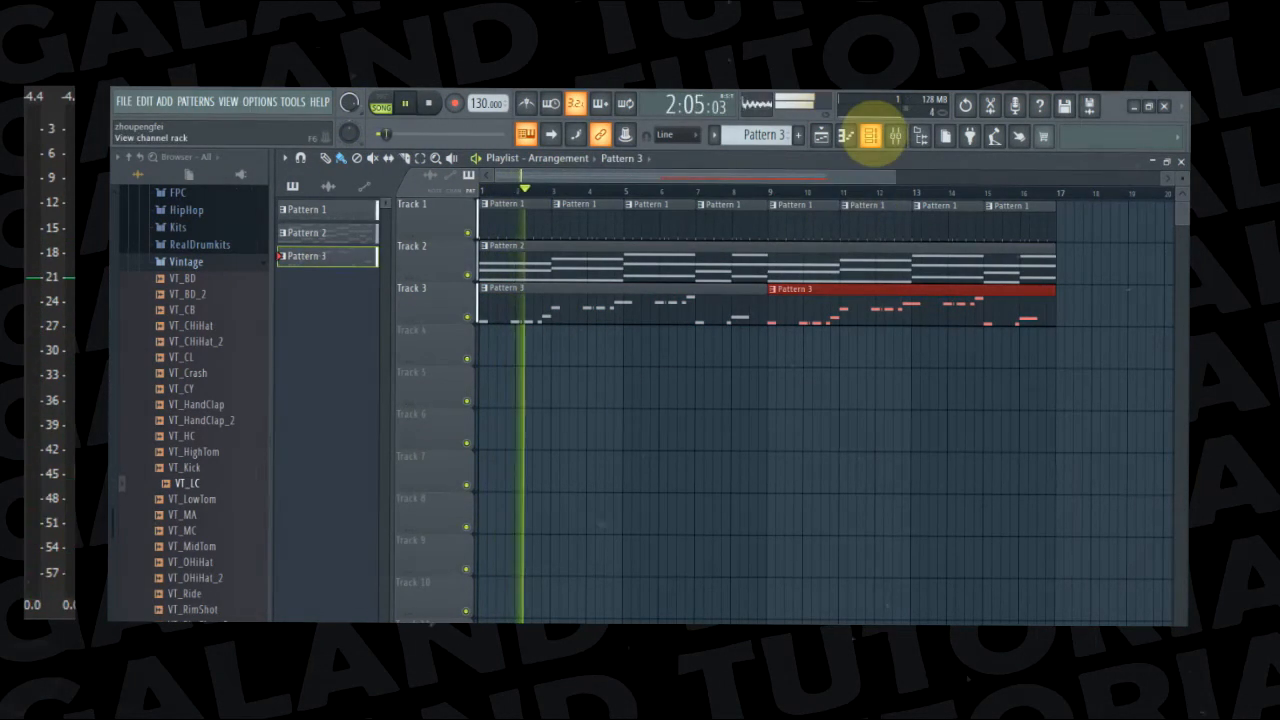
Slightly shorten the G5 bass note that crosses into bar 6 while listening to the song
click(845, 136)
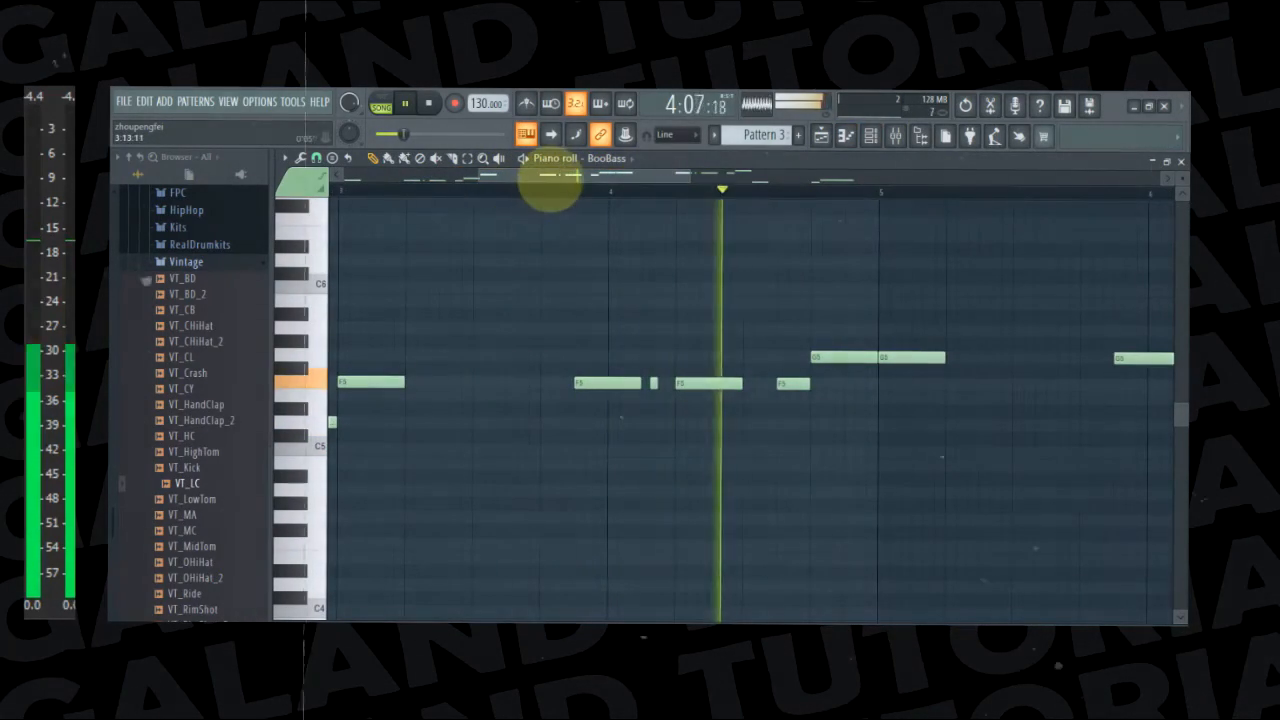
drag(551, 177, 709, 194)
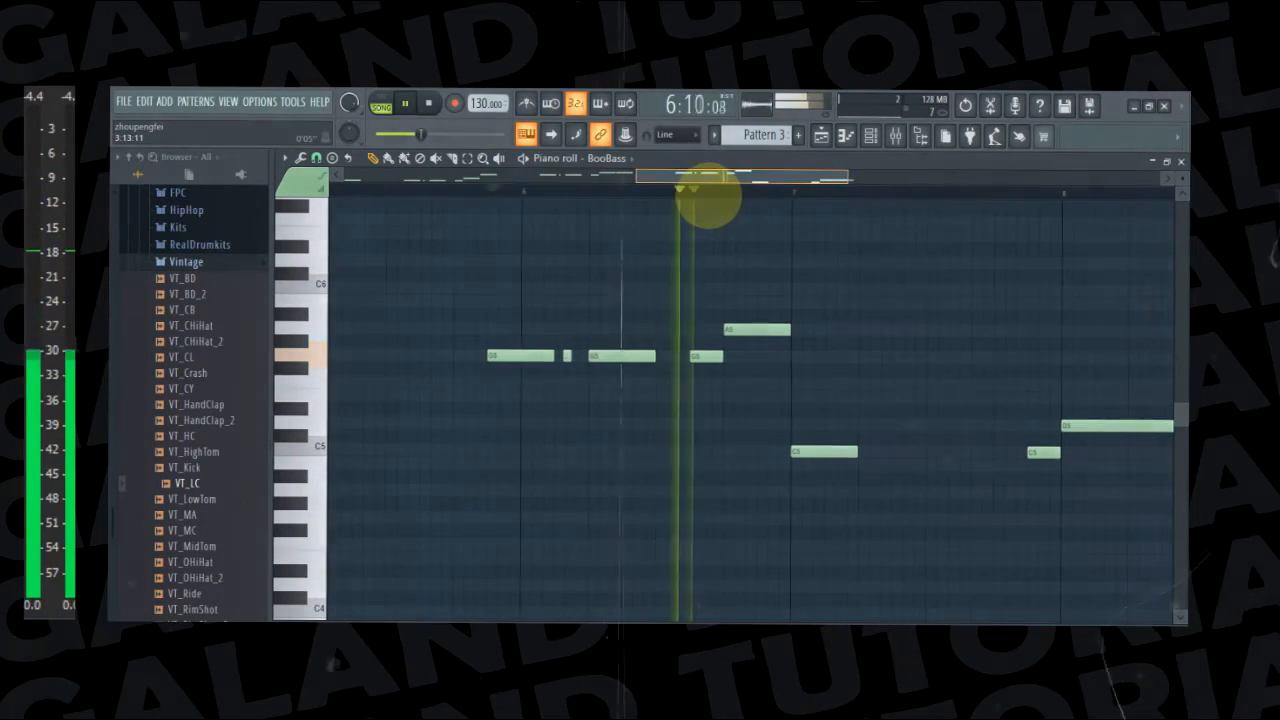
click(553, 357)
mouse_move(553, 357)
mouse_down()
mouse_move(530, 370)
mouse_move(558, 354)
mouse_up()
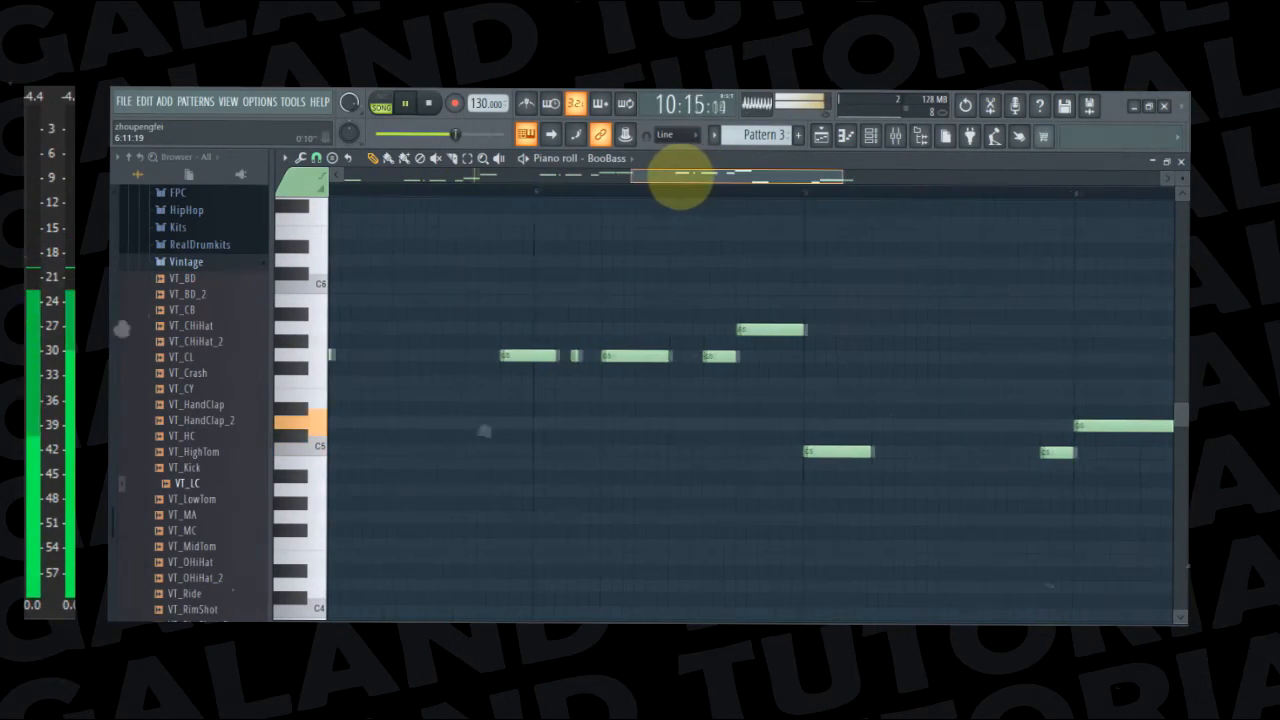
drag(680, 178, 655, 190)
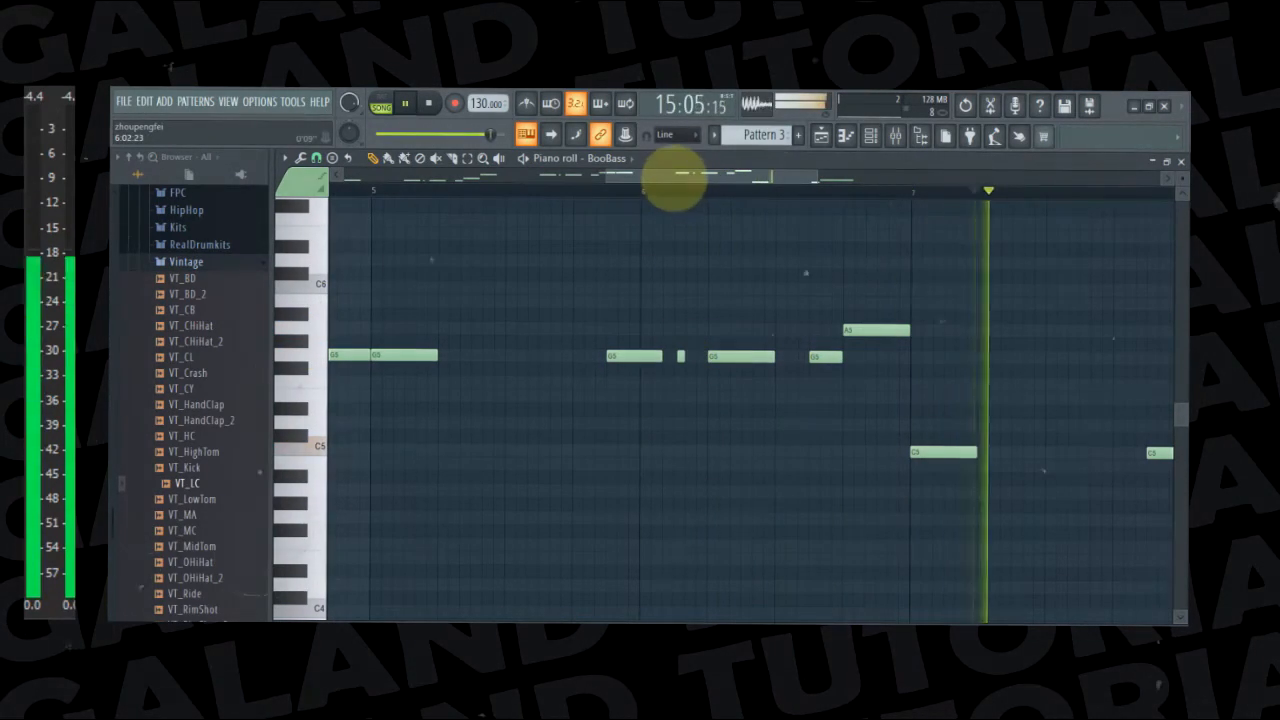
key(space)
Lengthen the opening C5 in bar 1 and the F5 at the start of bar 3 to three beats each
drag(672, 180, 371, 171)
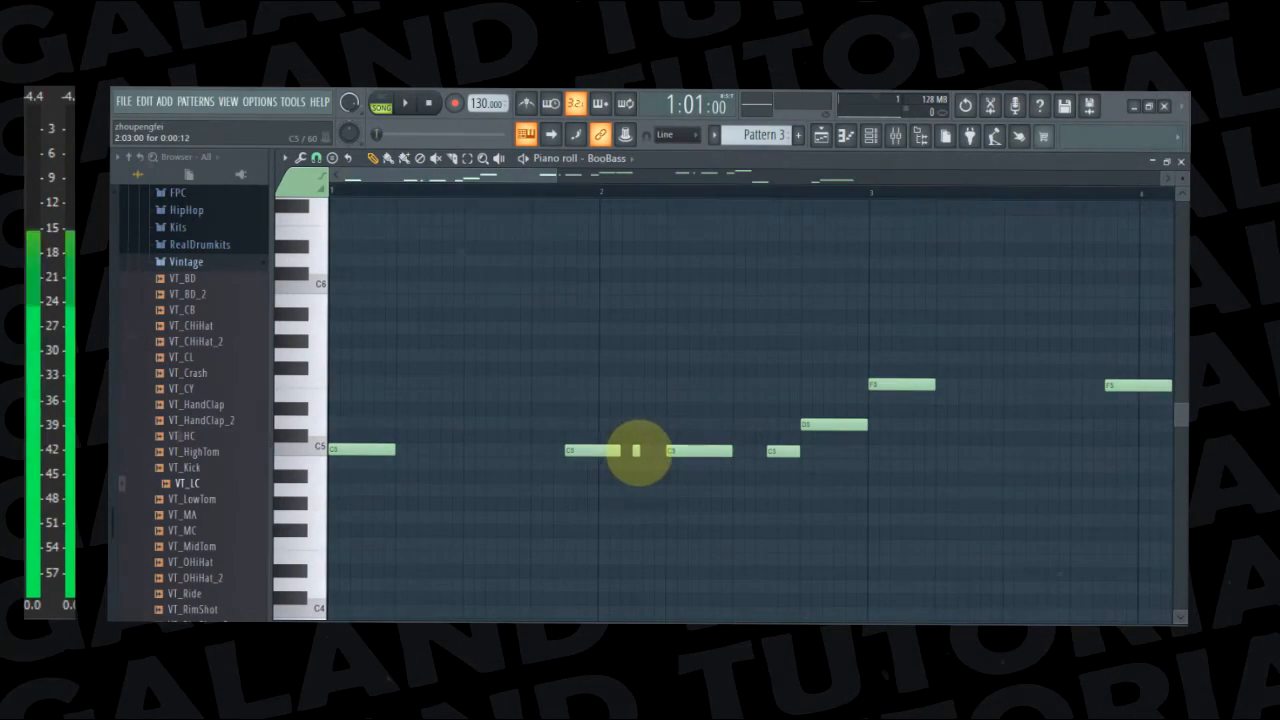
drag(395, 449, 485, 452)
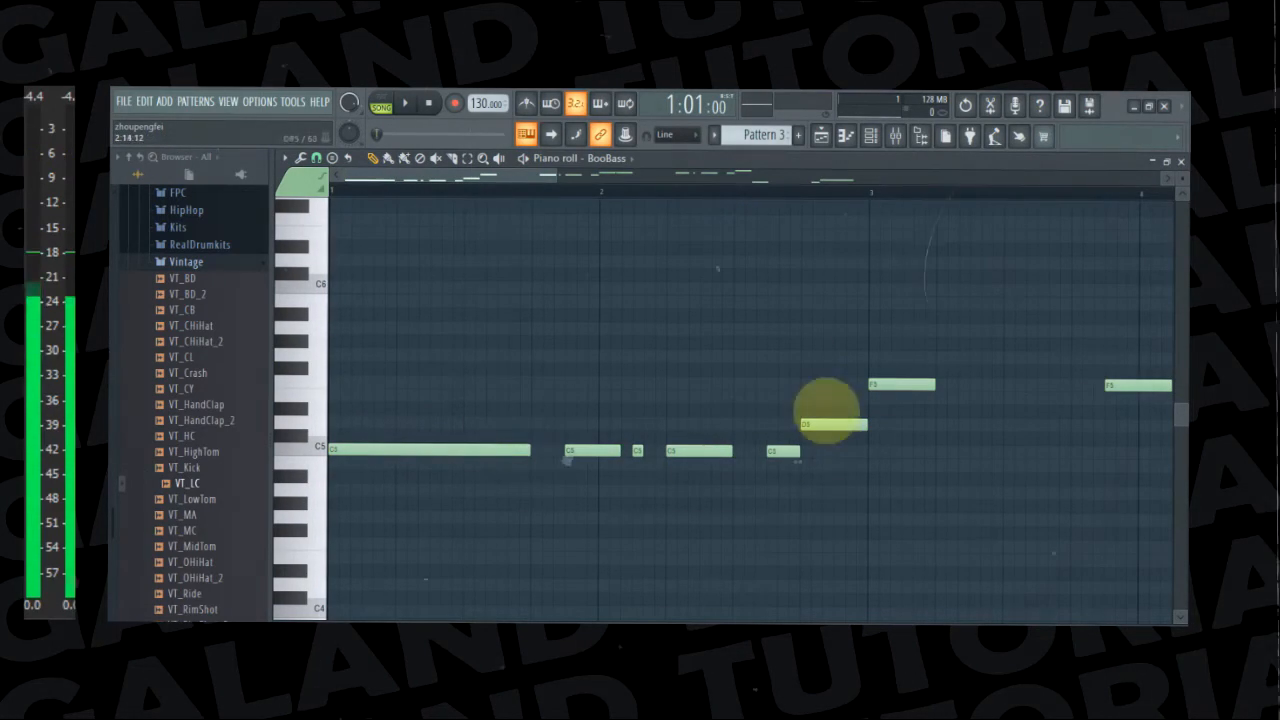
drag(520, 177, 580, 181)
click(690, 384)
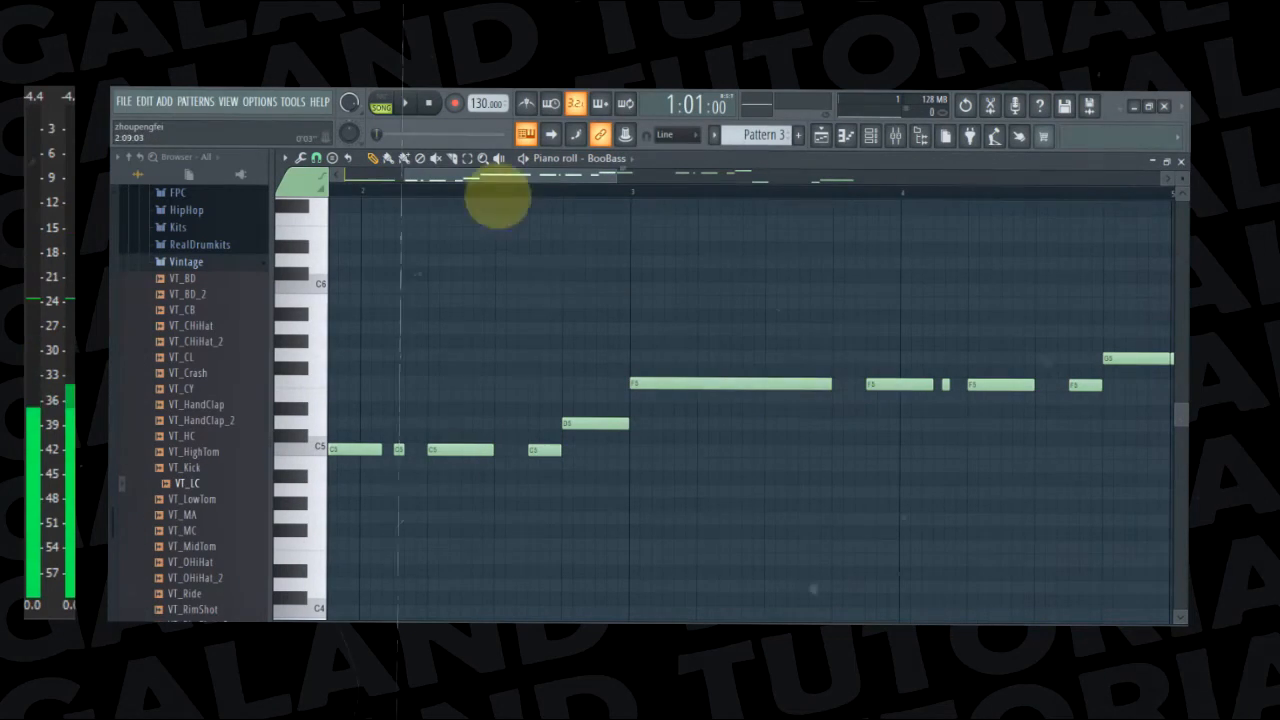
Move the short F5 bass note in bar 4 to 4:03:16 and lengthen it to 0:00:16
drag(500, 177, 571, 177)
click(676, 383)
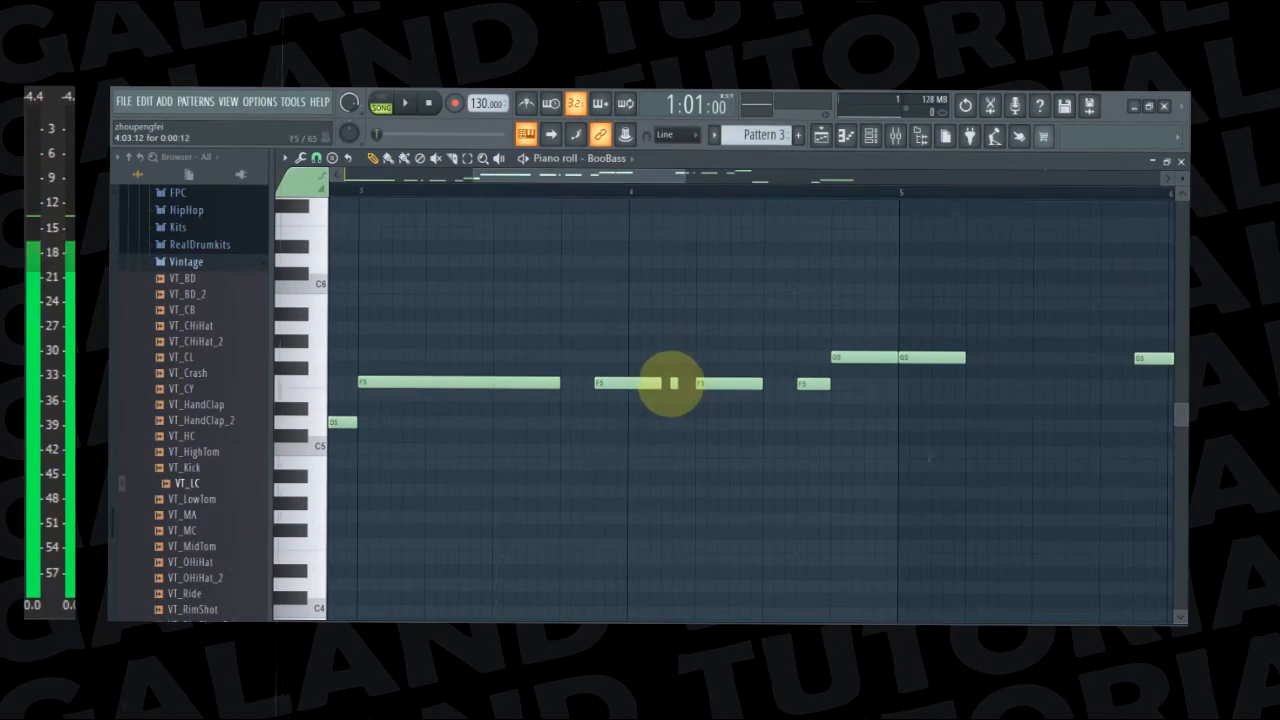
drag(571, 177, 619, 224)
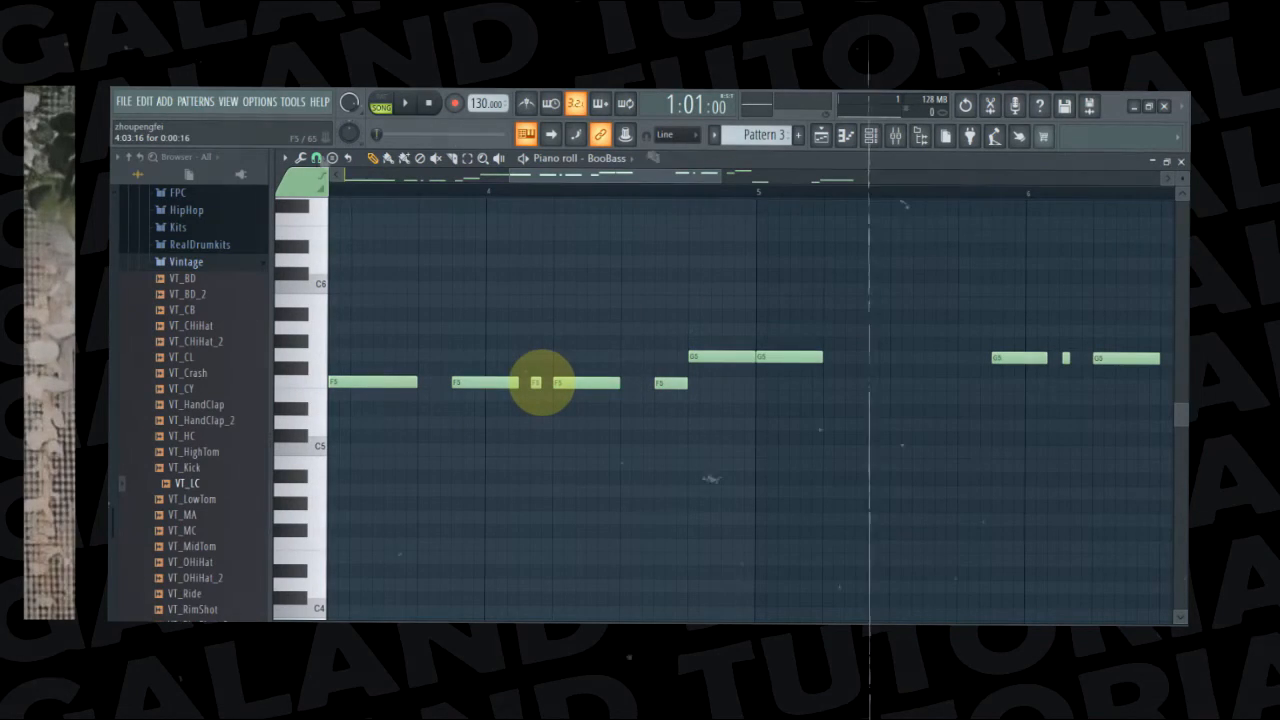
Lengthen the G5 at the start of bar 5 to three beats and move the short G5 in bar 6 to 6:03:00
drag(657, 181, 720, 200)
drag(541, 355, 669, 386)
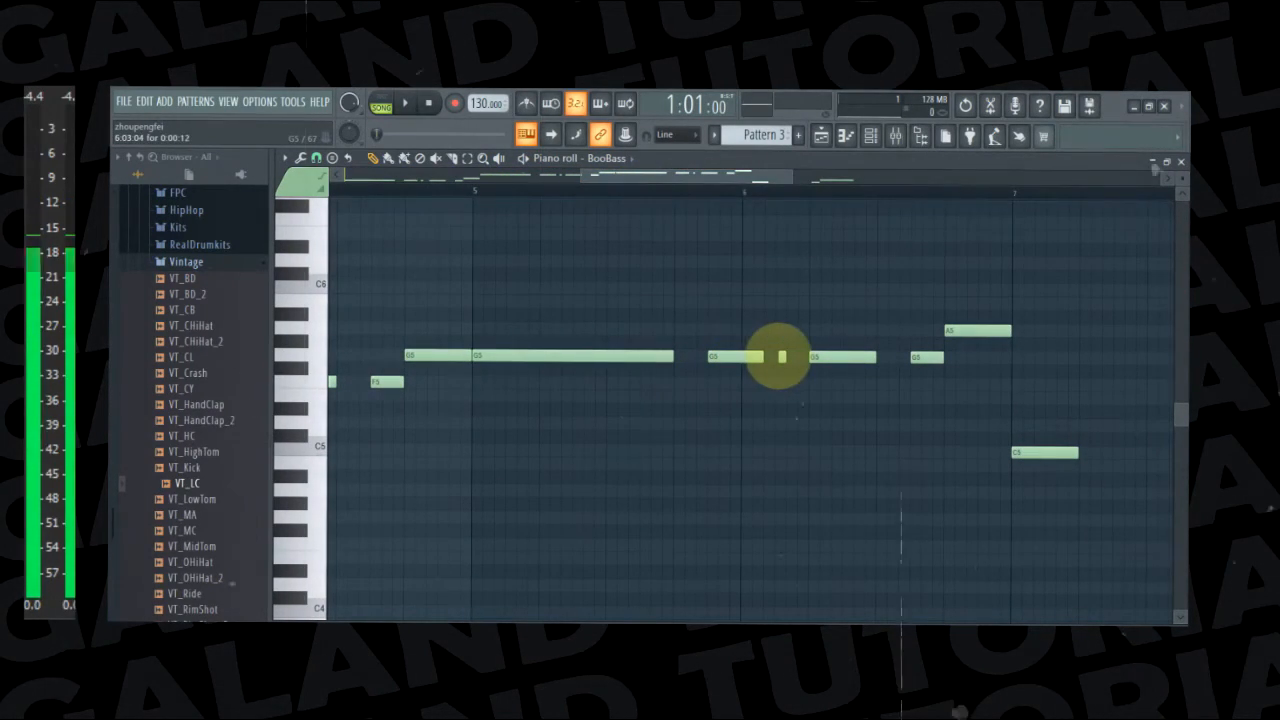
drag(782, 357, 778, 357)
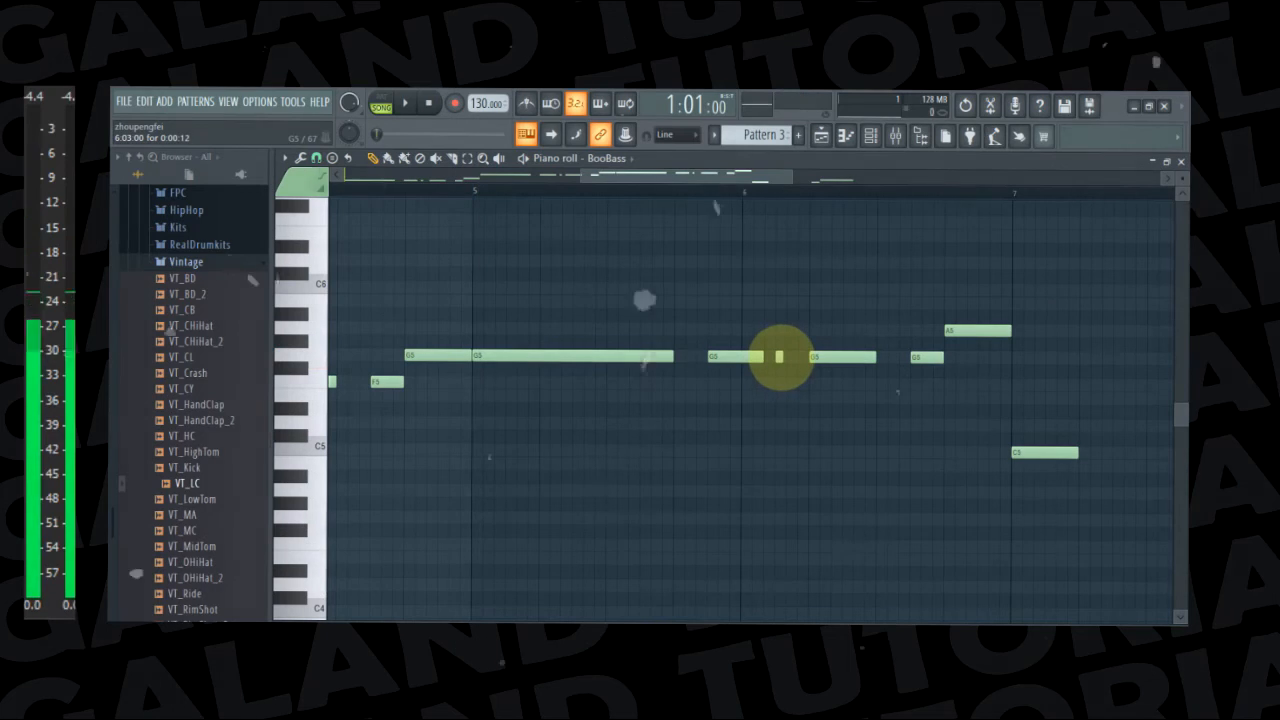
Lengthen the C5 bass note at the start of bar 7 to three beats
drag(711, 172, 831, 214)
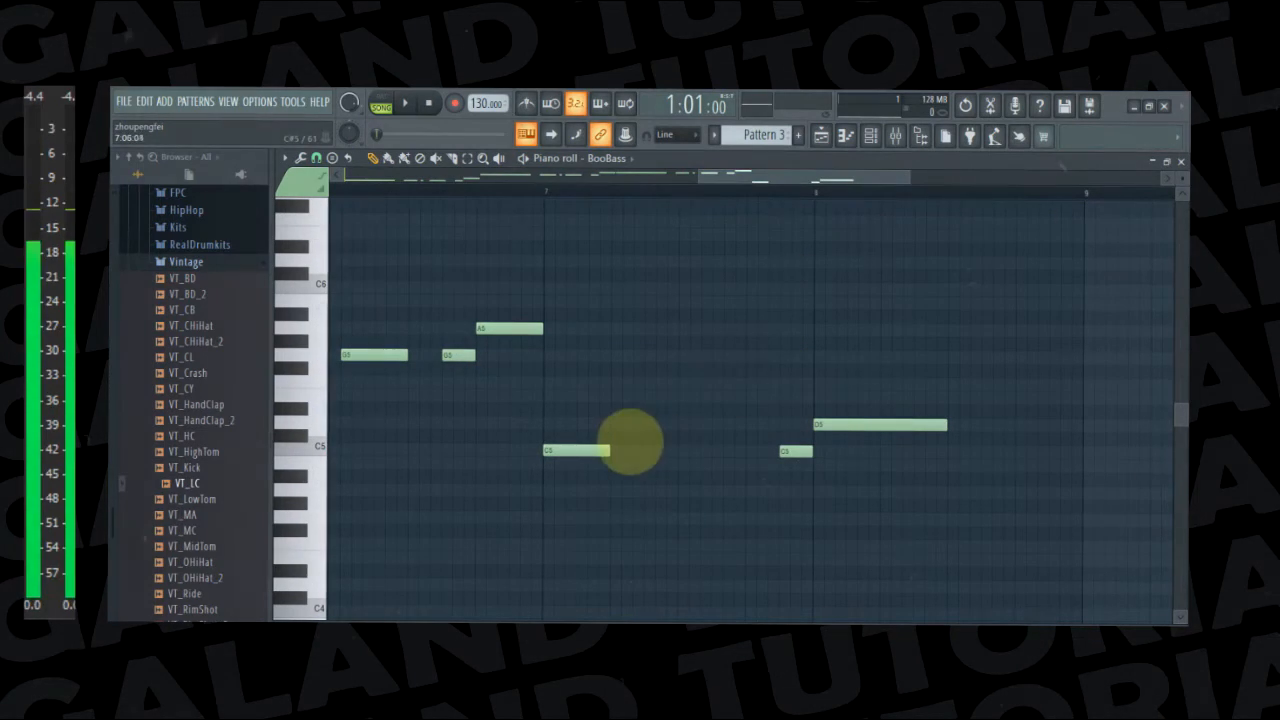
drag(605, 454, 744, 466)
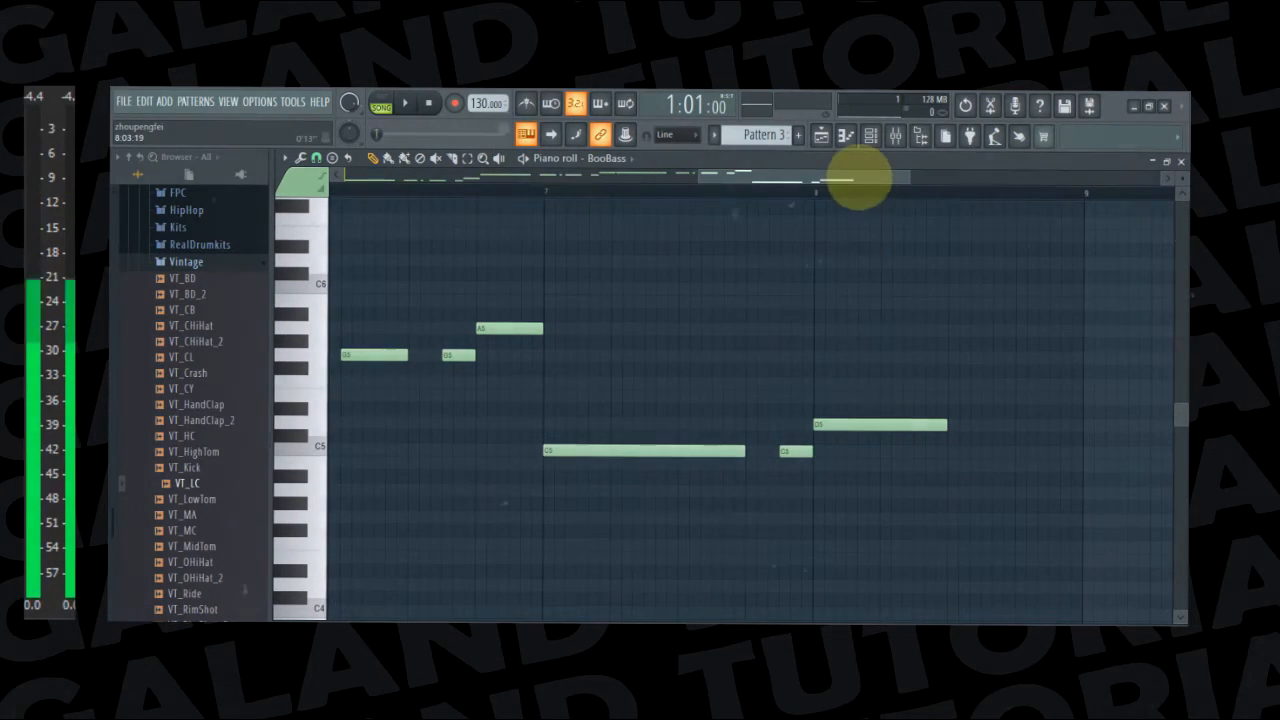
Show the playlist arrangement and set playback to song mode
click(822, 135)
ctrl+click(820, 361)
click(385, 107)
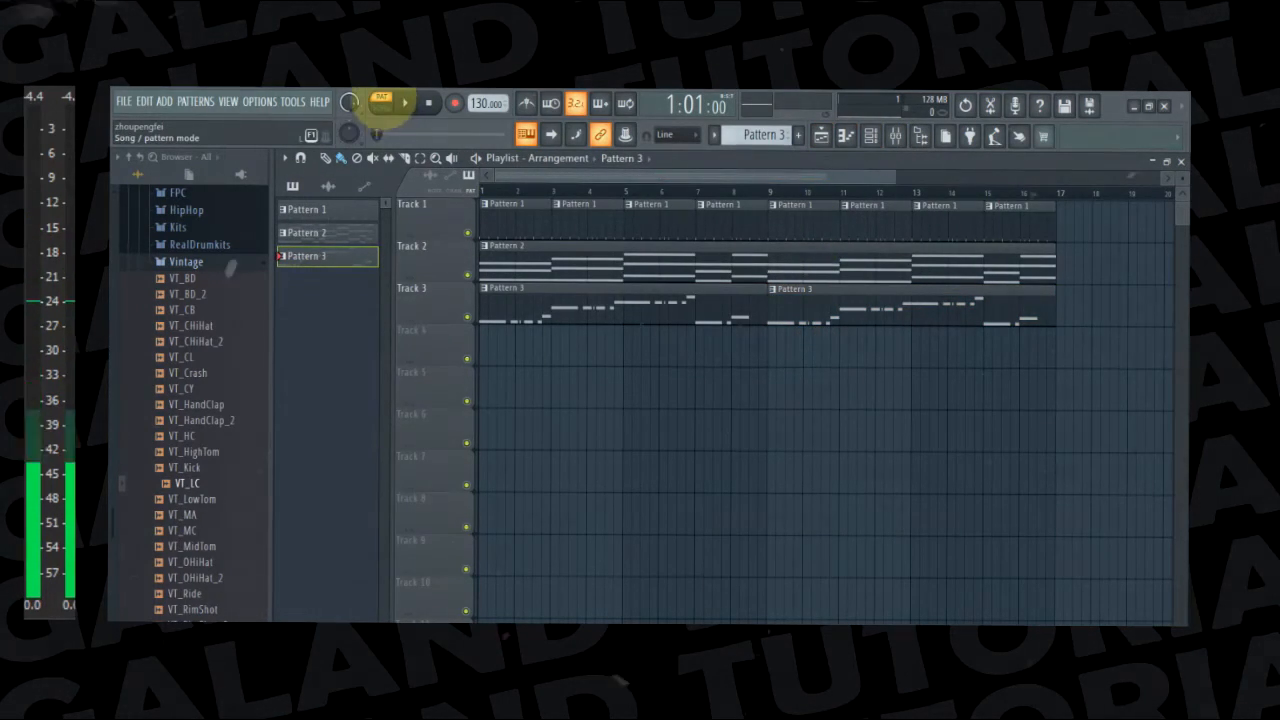
click(381, 101)
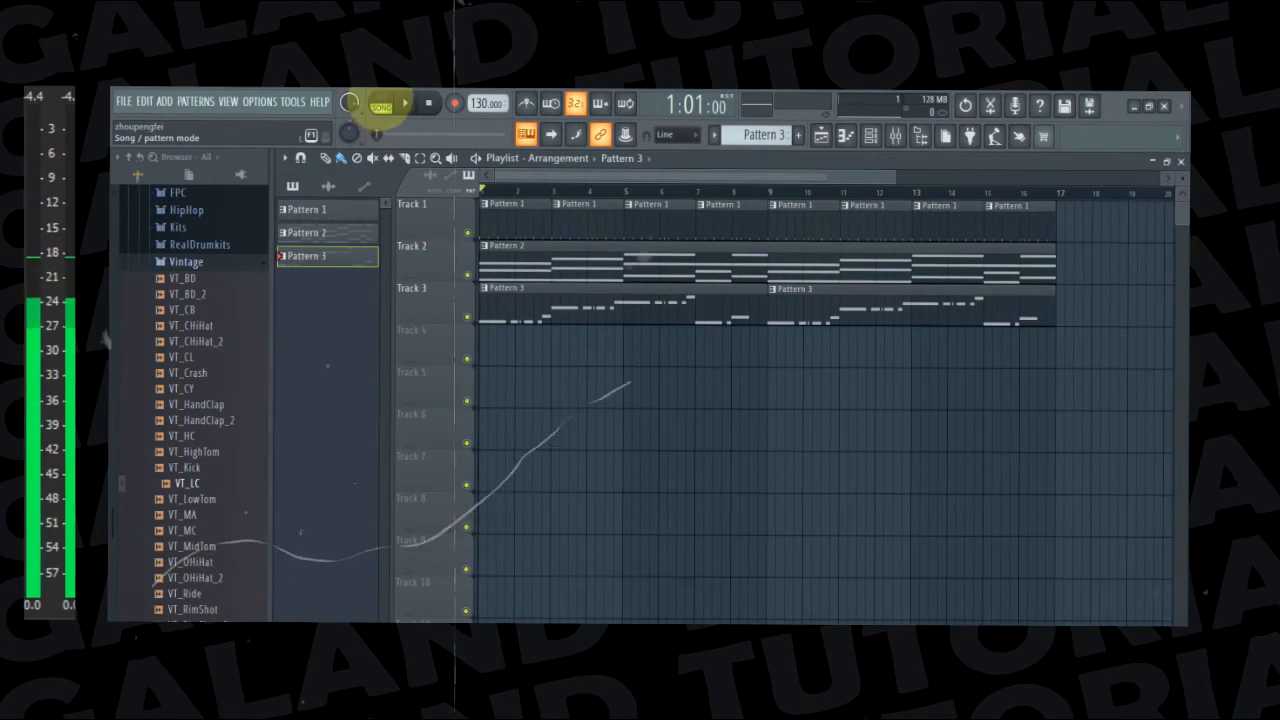
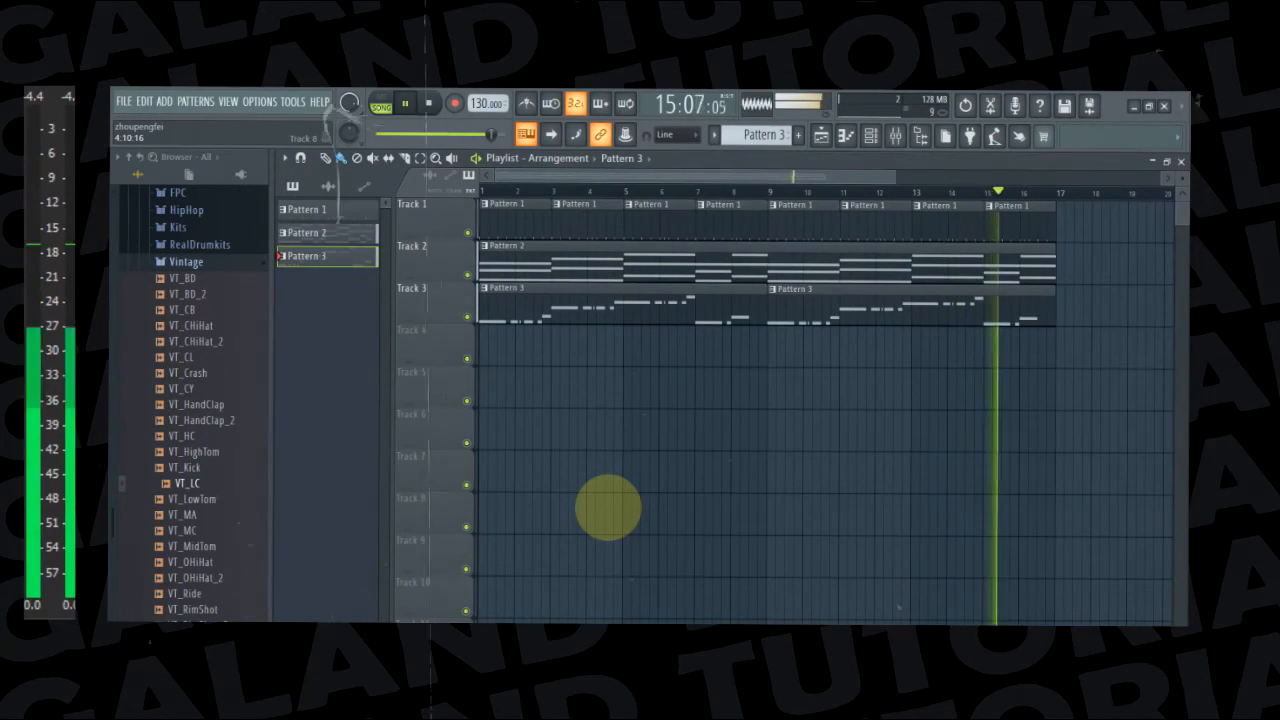
Stop playback, create Pattern 4 and place its clip at bar 1 of playlist Track 4
key(space)
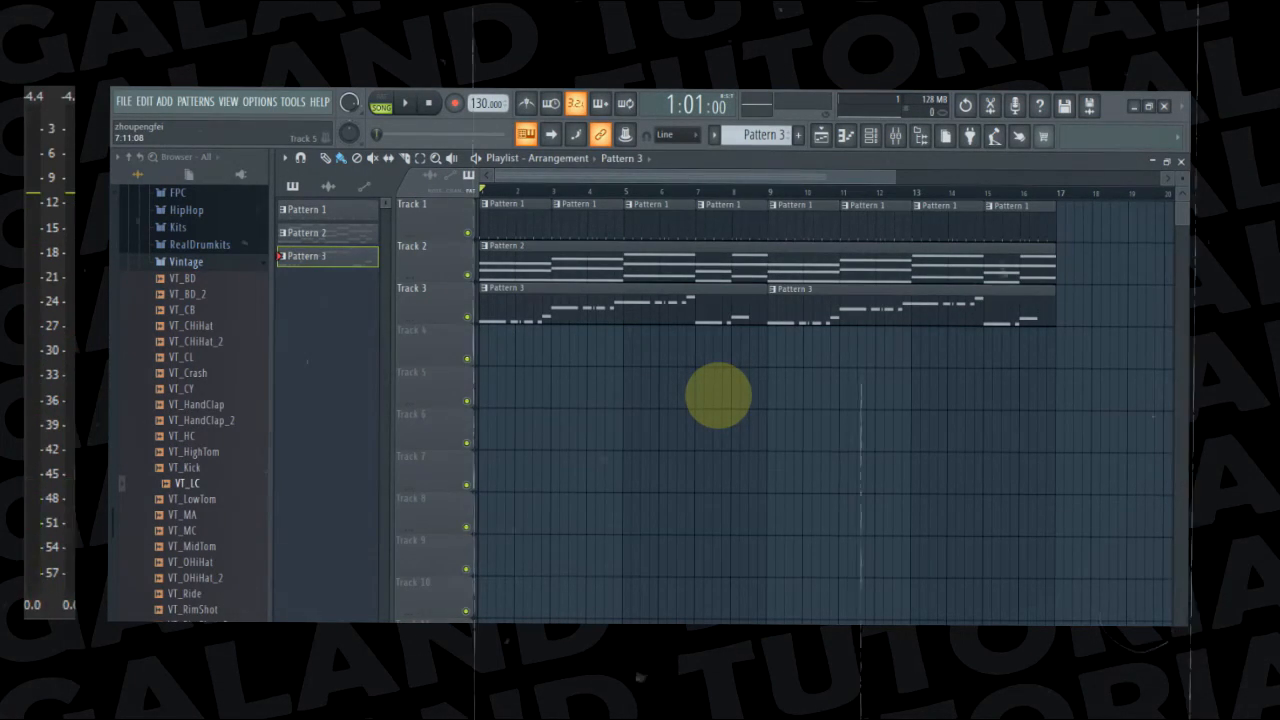
click(870, 137)
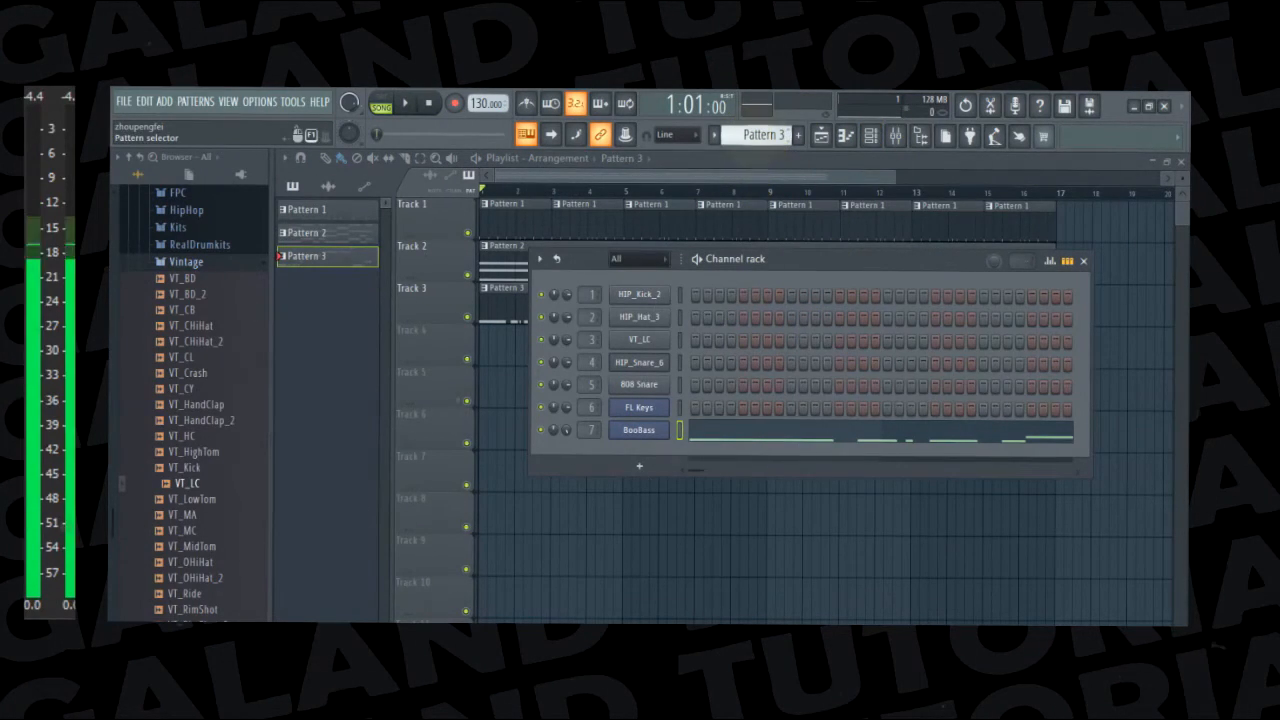
click(798, 134)
click(895, 137)
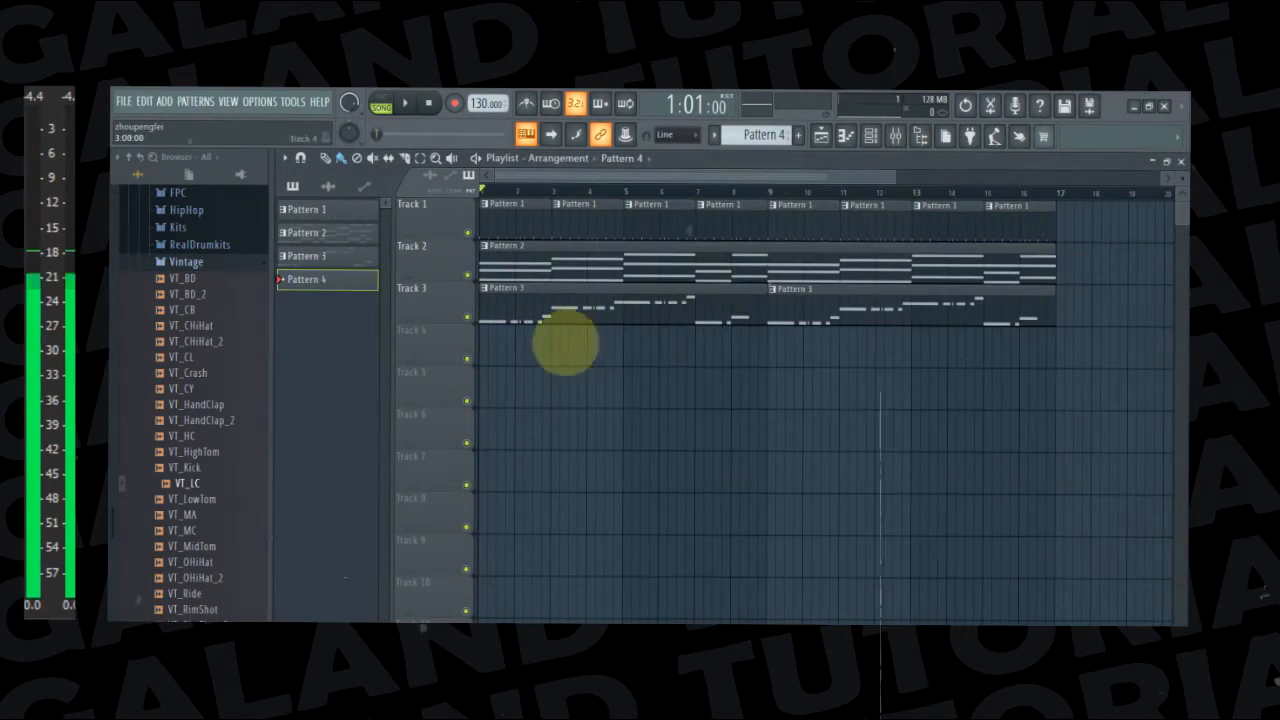
drag(593, 343, 491, 346)
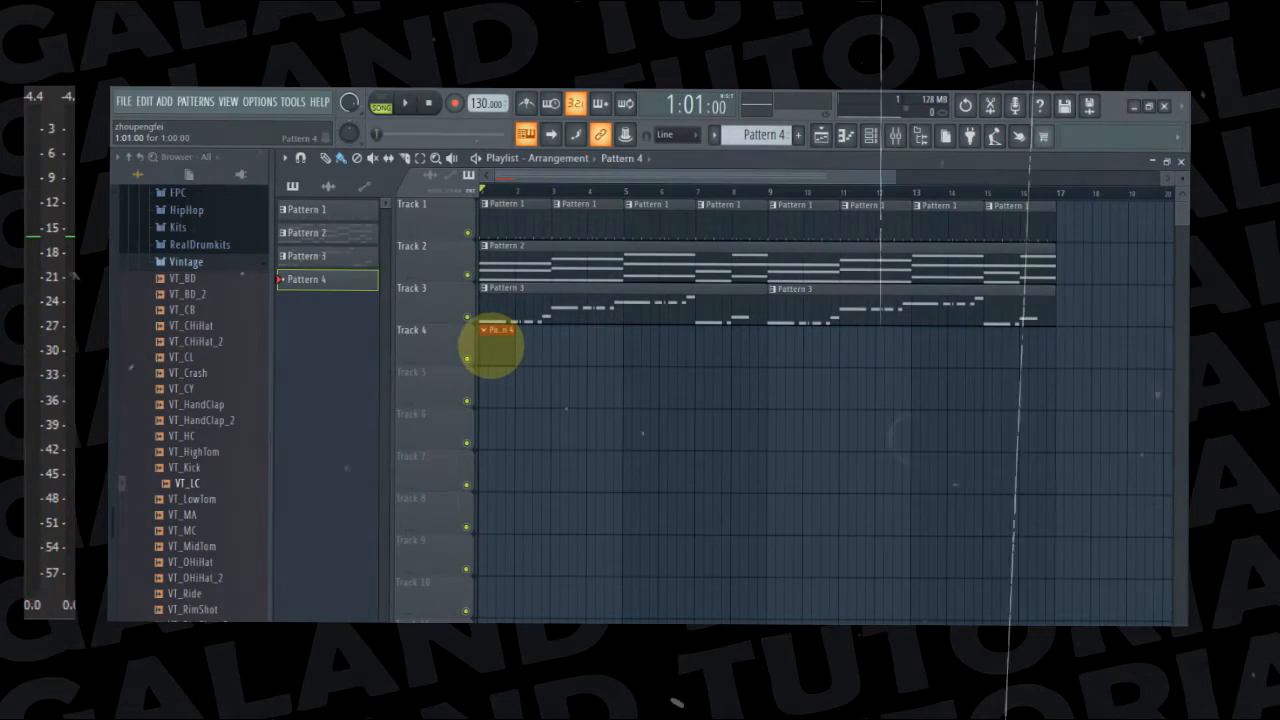
Add another FL Keys channel for Pattern 4 and route it to mixer insert 8
double_click(493, 345)
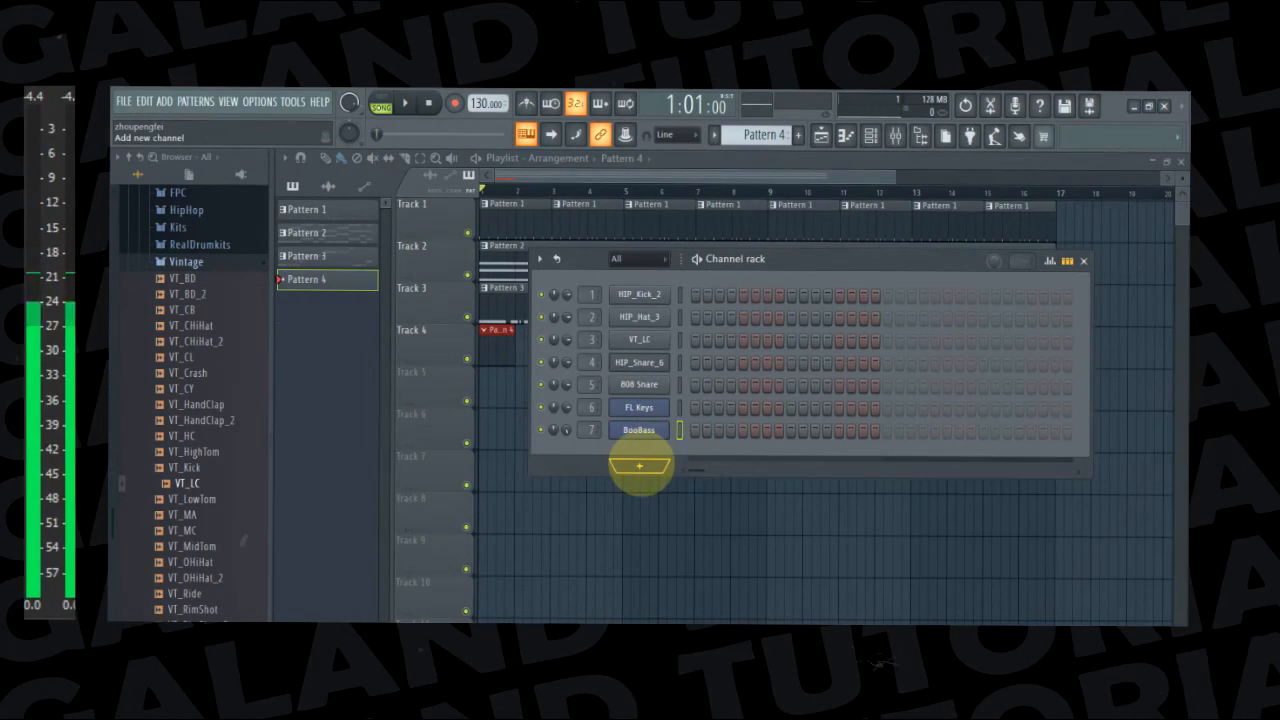
click(640, 465)
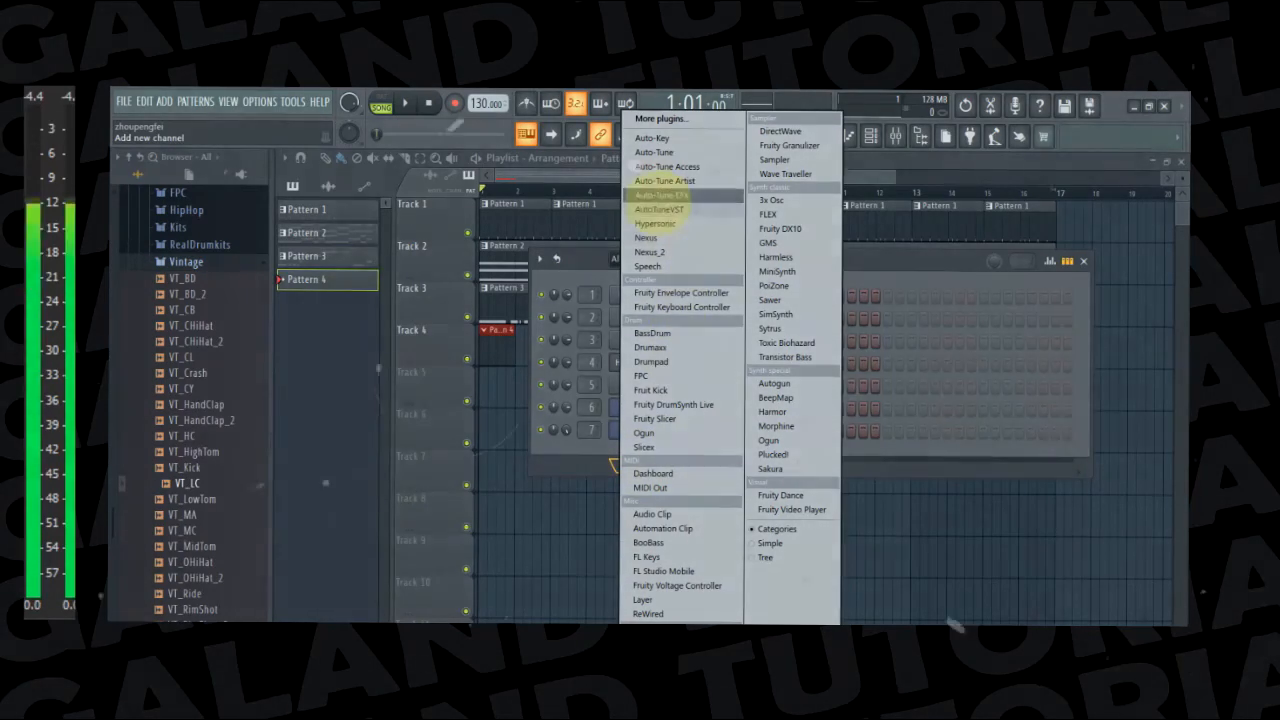
click(647, 556)
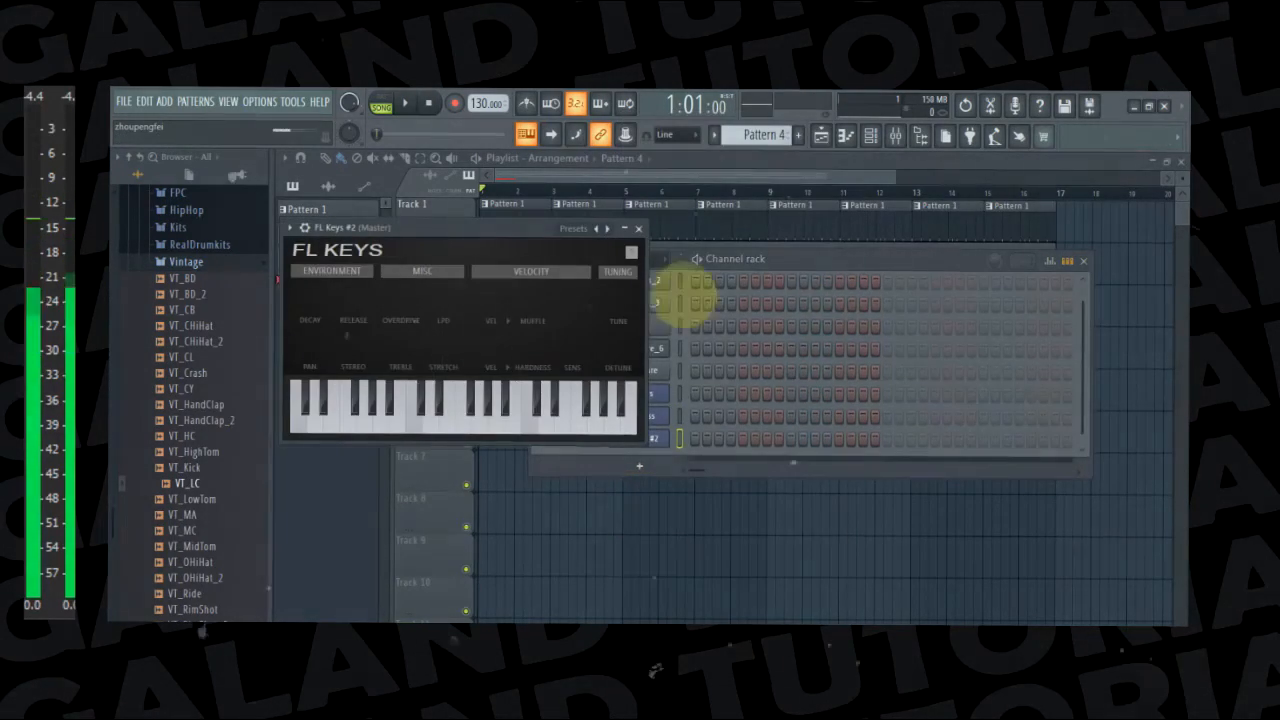
click(815, 252)
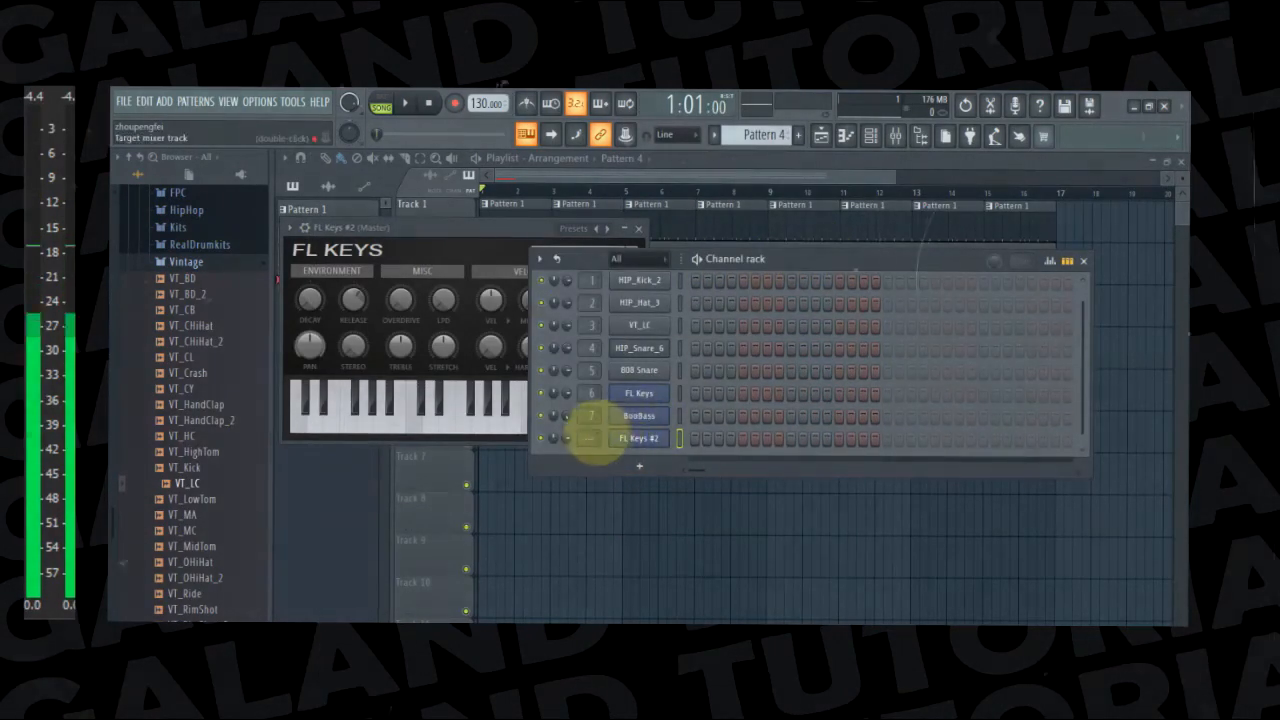
scroll(592, 437, up, 4)
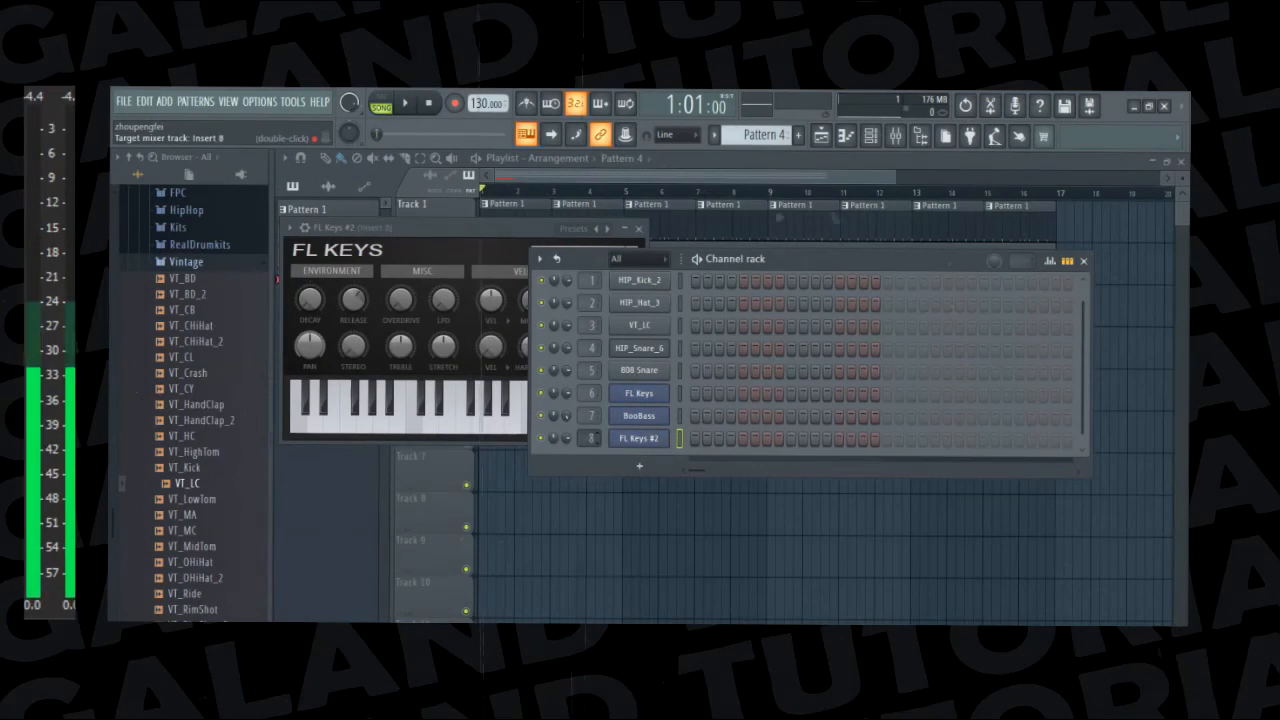
Open the piano roll for the FL Keys #2 channel at the first bar
right_click(645, 440)
click(700, 438)
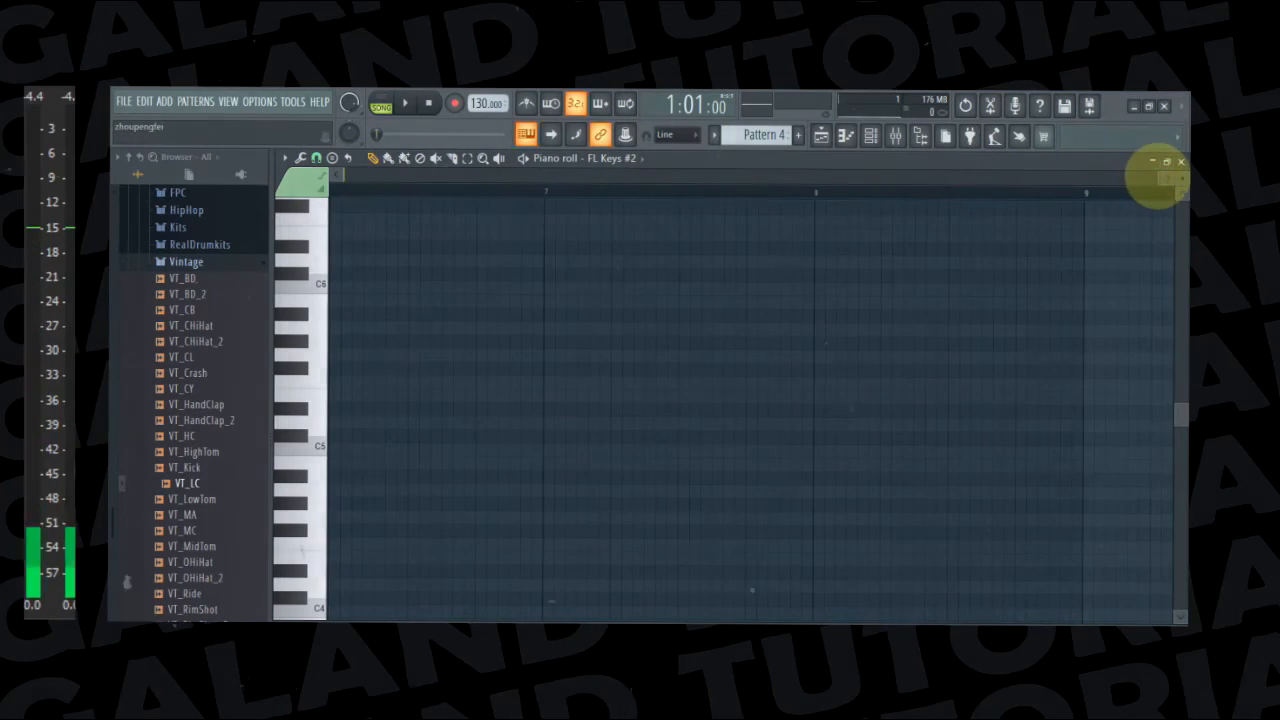
drag(1156, 177, 229, 171)
Audition FL Keys #2 notes between C4 and C5 on the piano roll keyboard to find a starting pitch
click(286, 529)
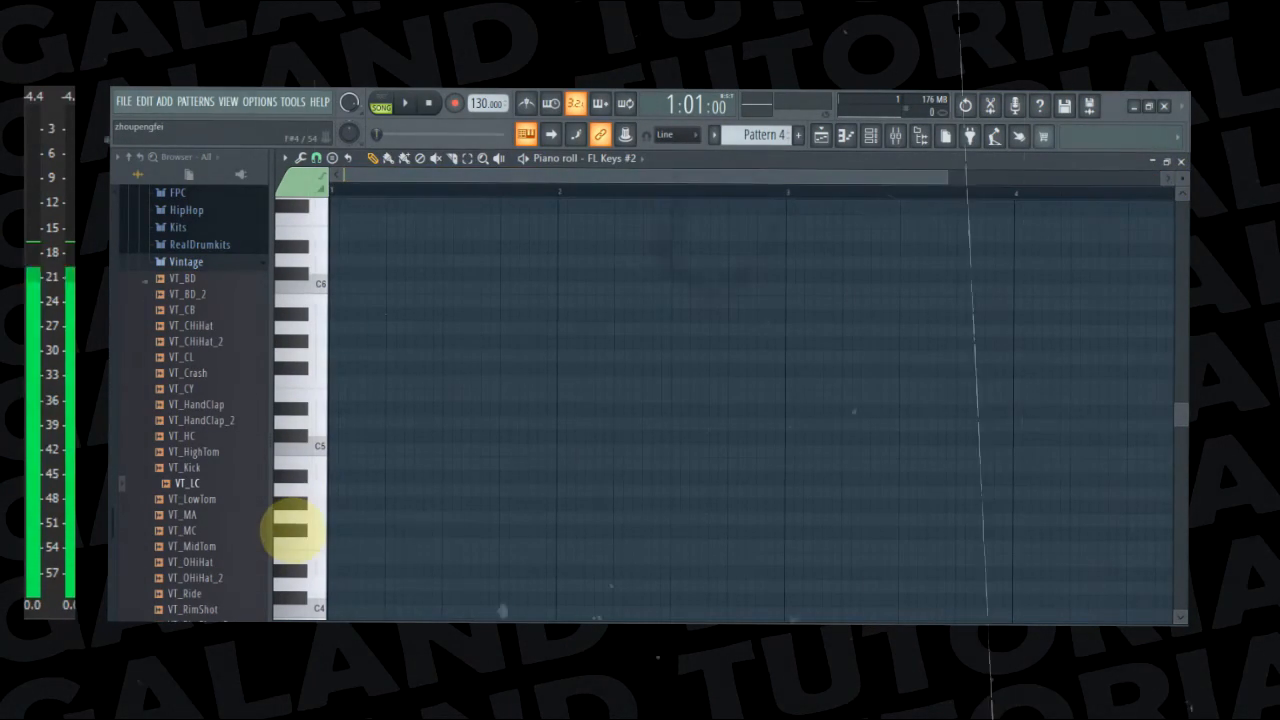
click(292, 543)
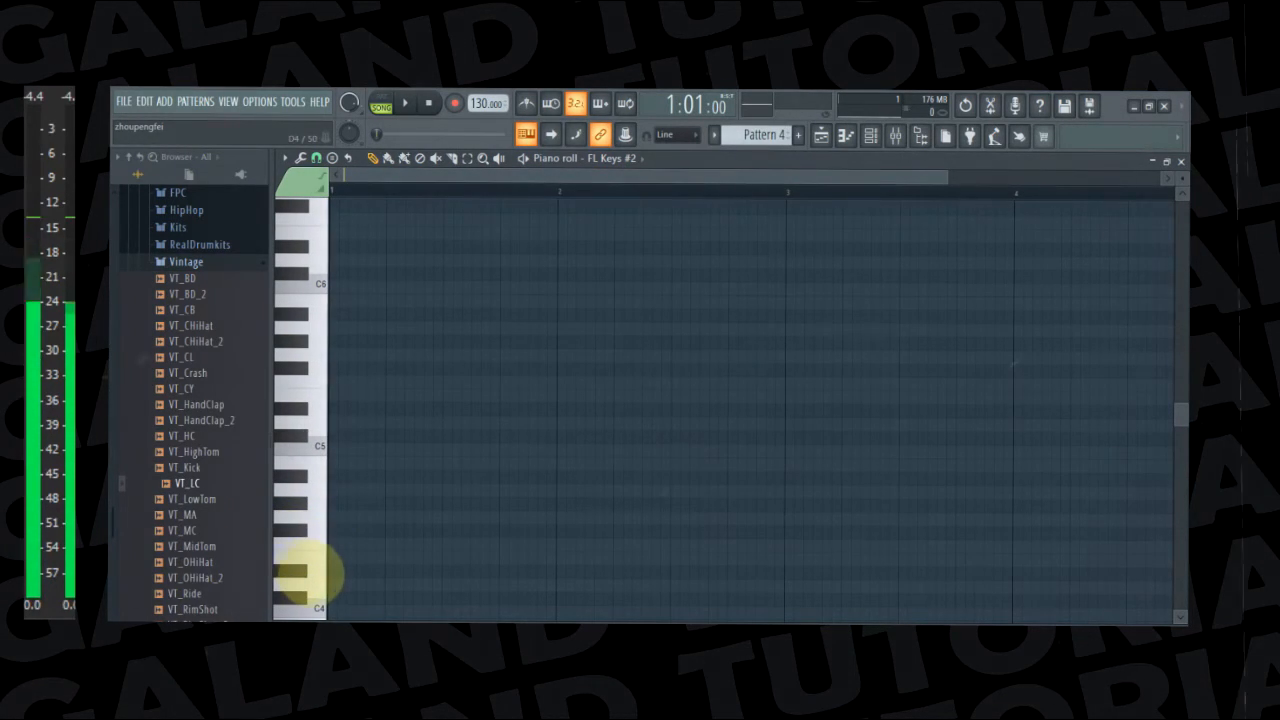
click(300, 578)
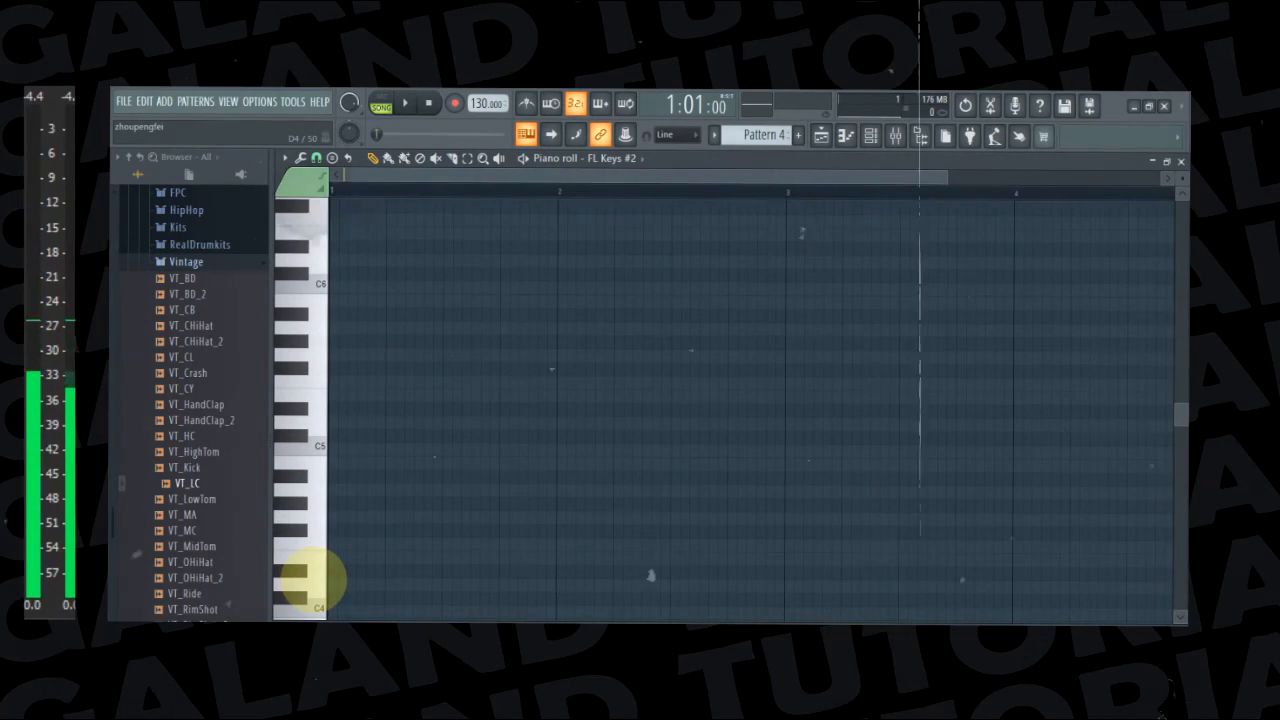
click(300, 571)
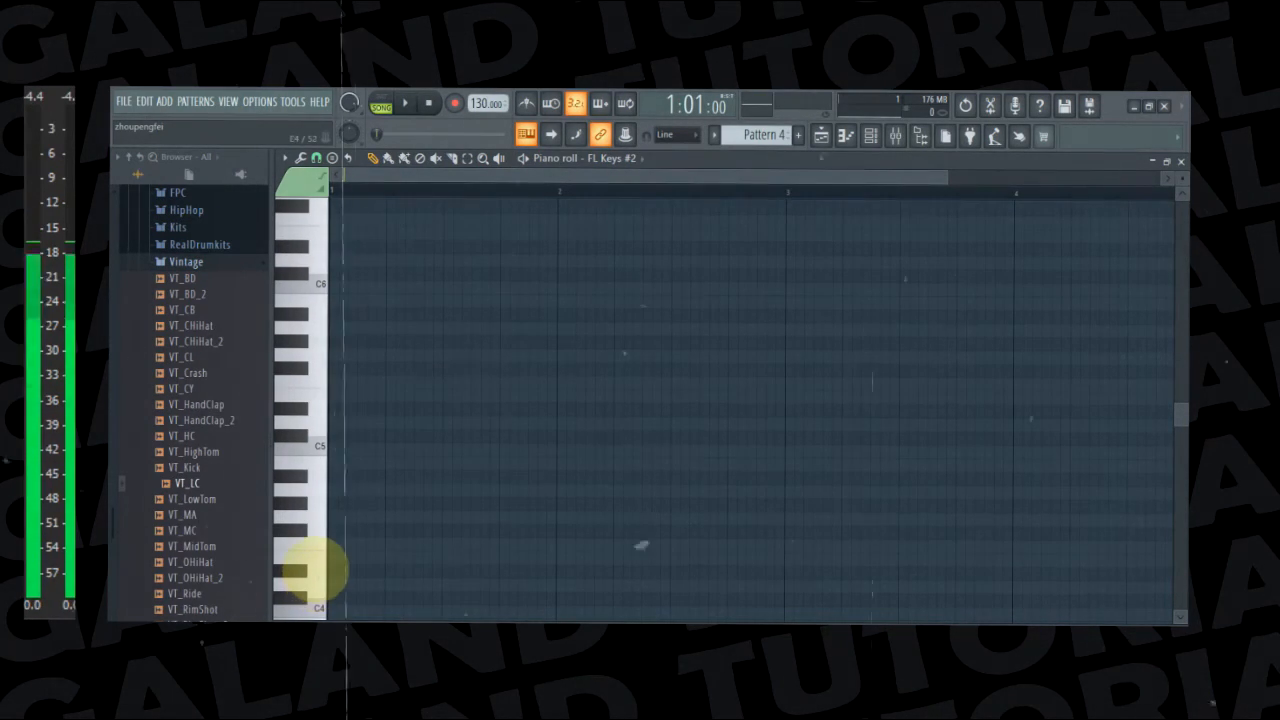
click(300, 571)
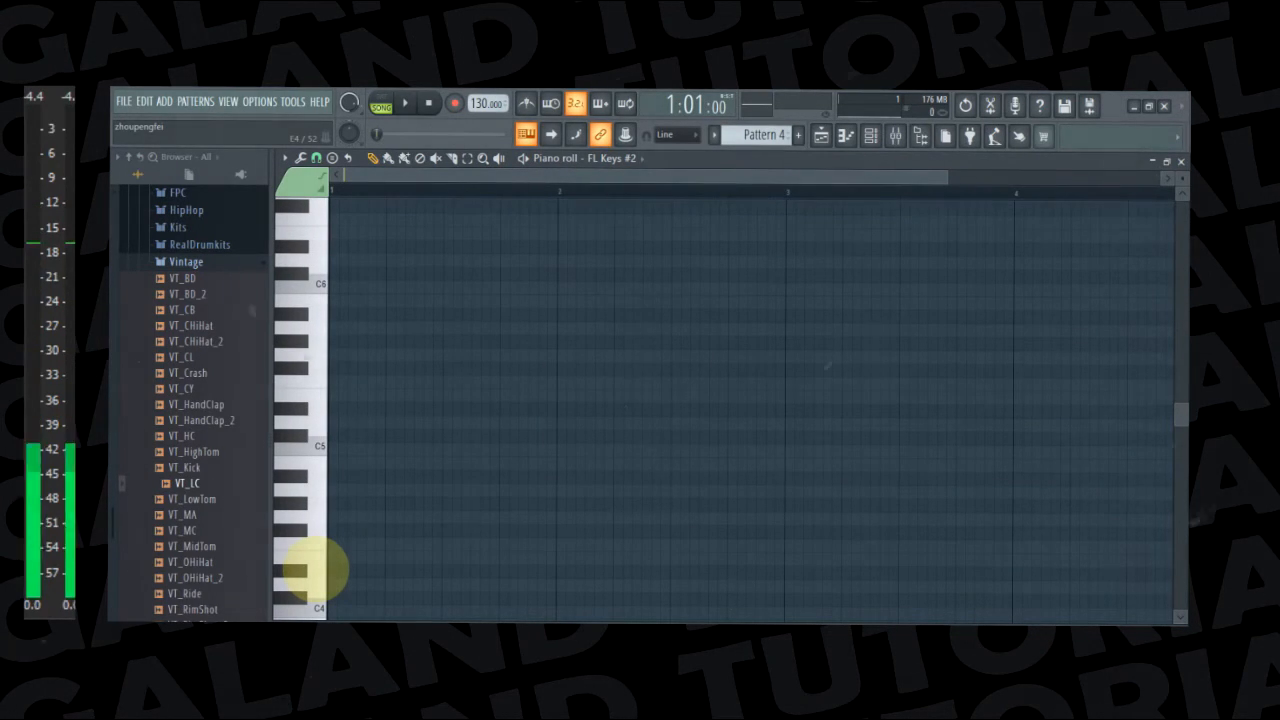
click(300, 571)
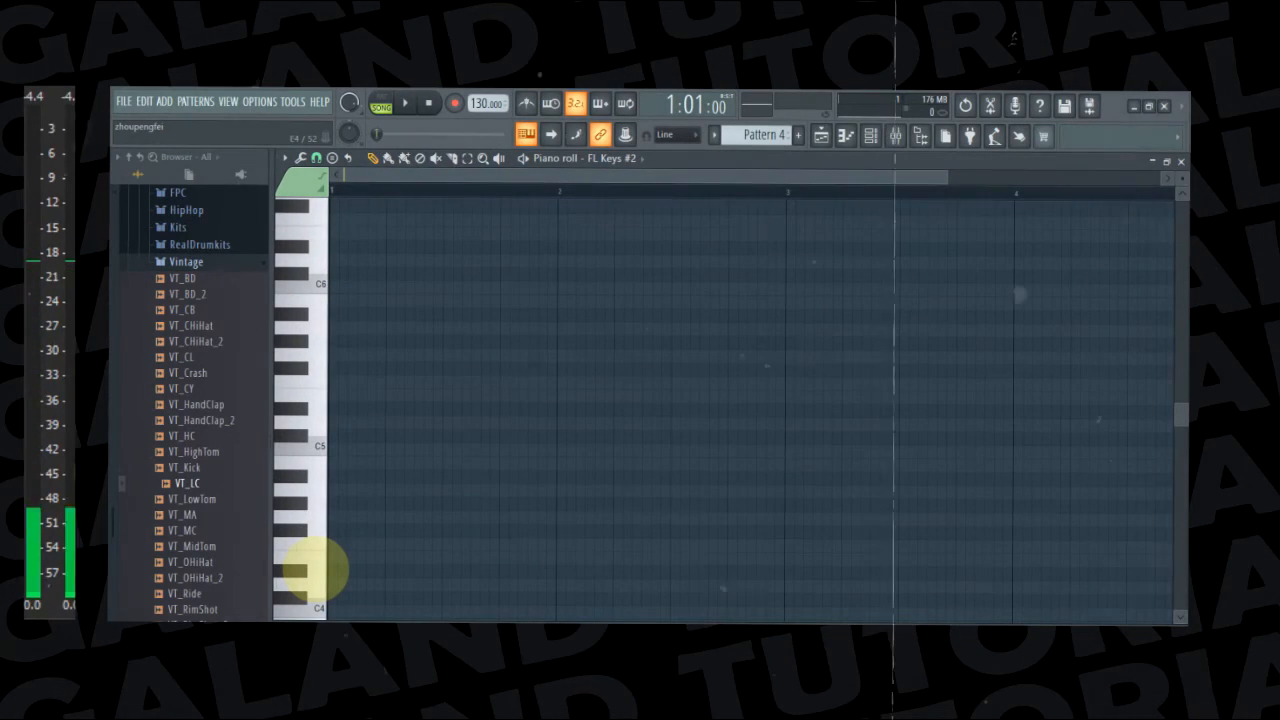
click(300, 571)
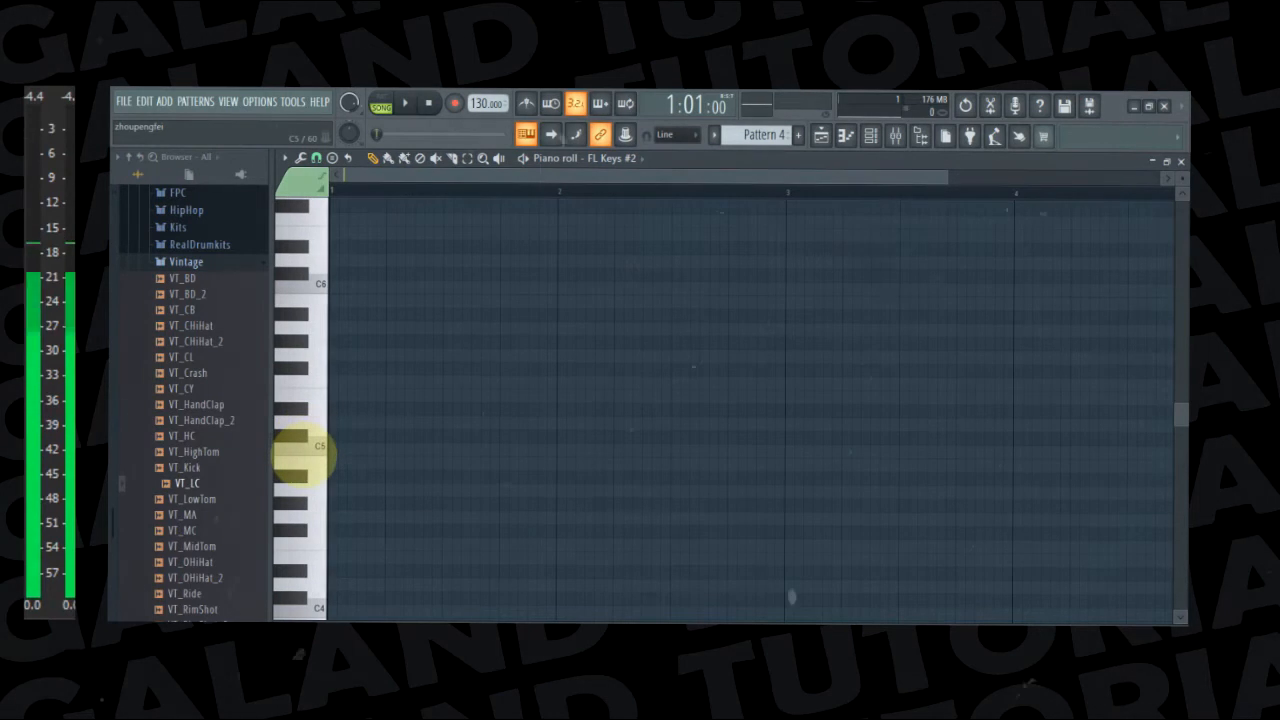
click(298, 462)
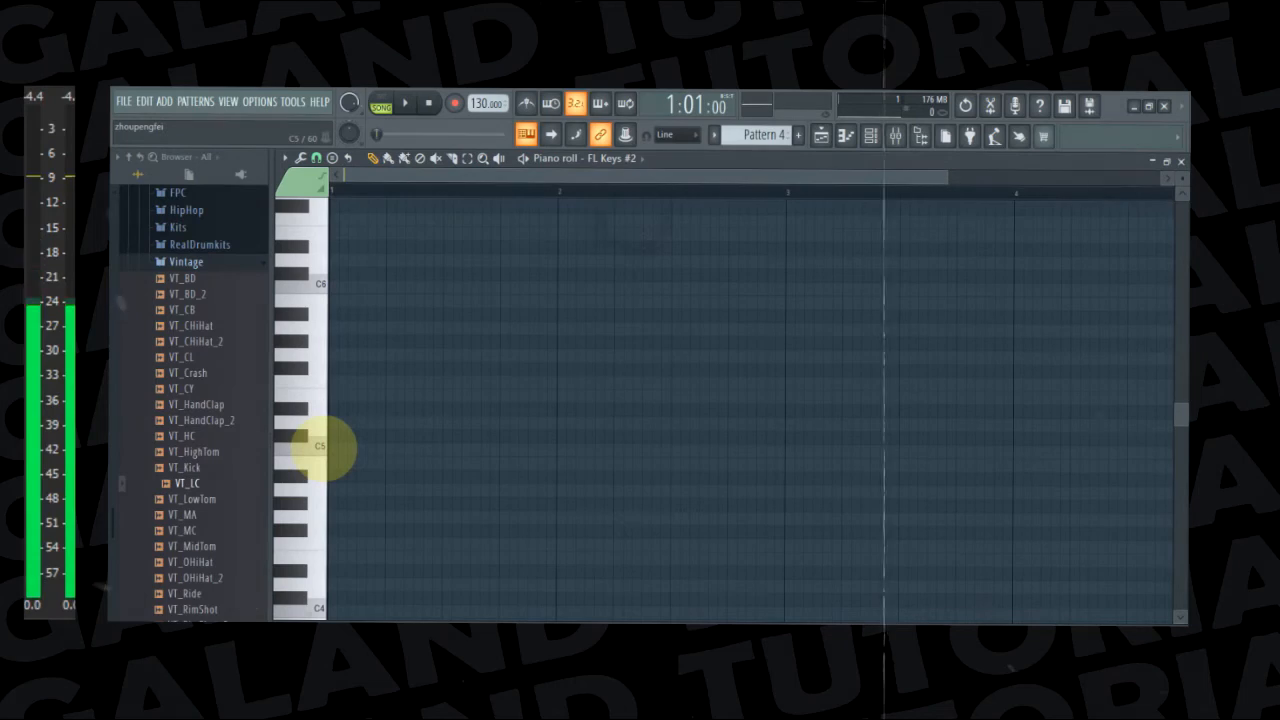
click(321, 447)
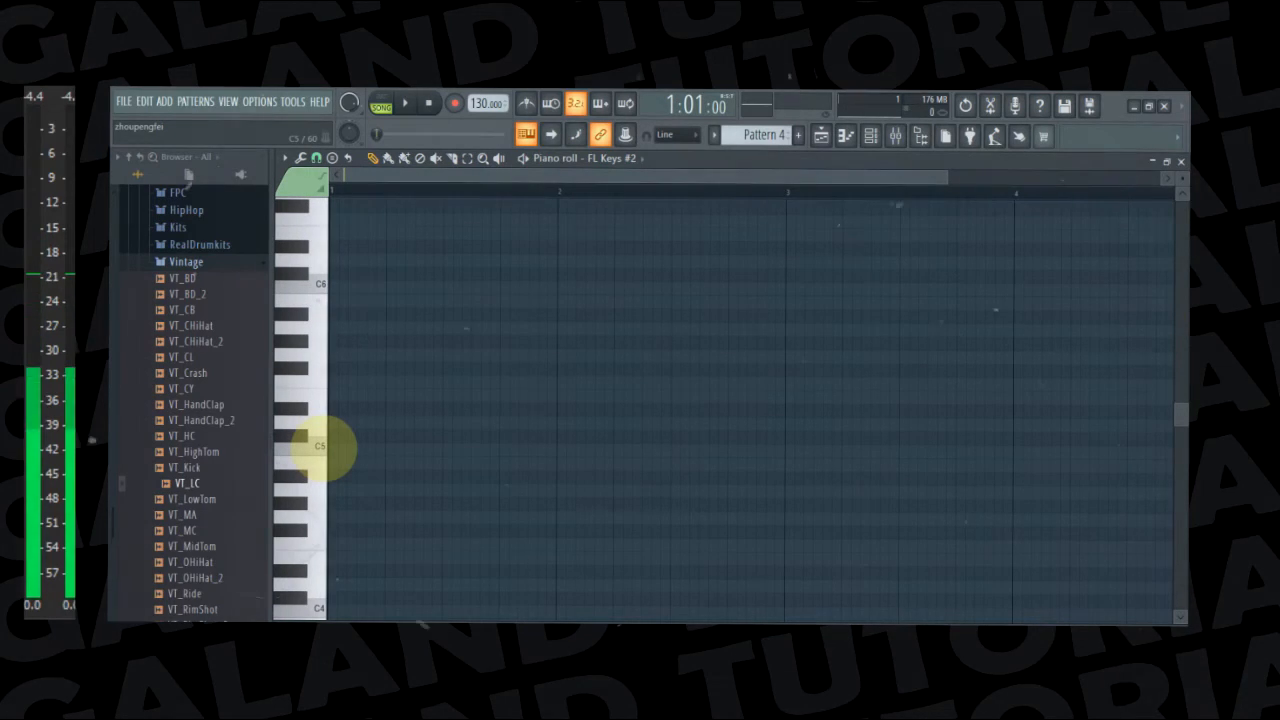
click(321, 447)
click(321, 447)
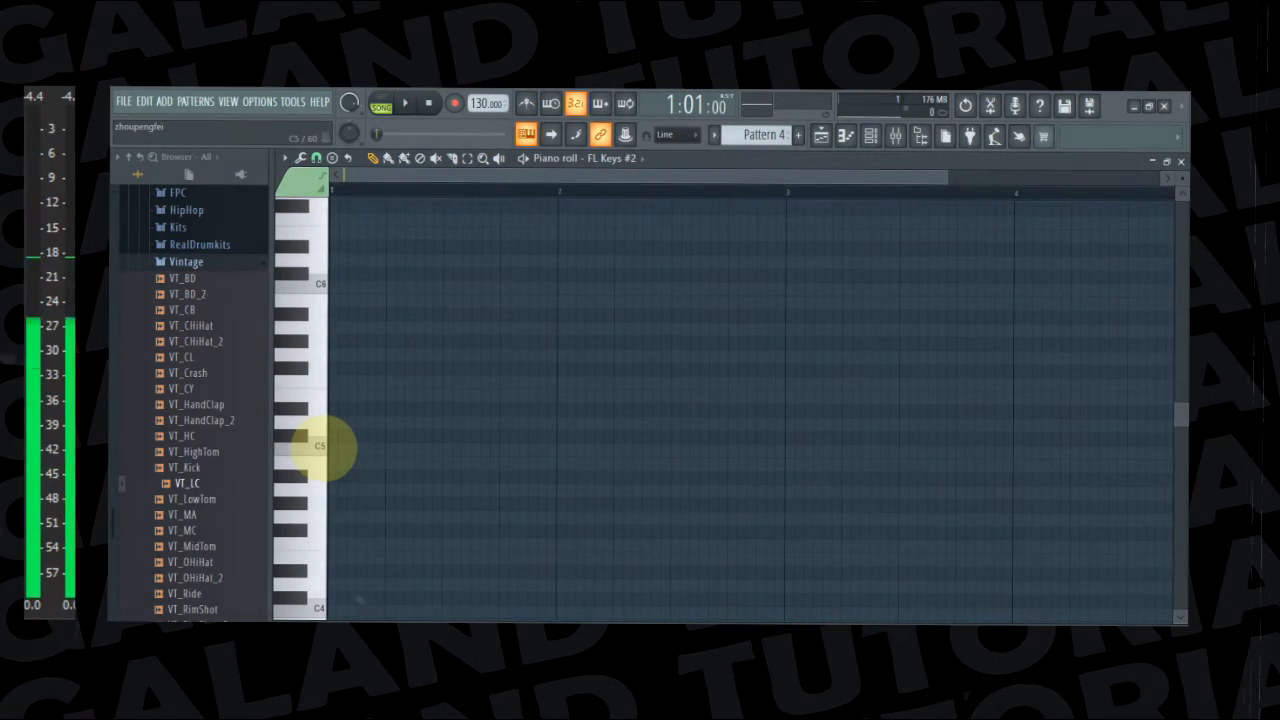
click(321, 447)
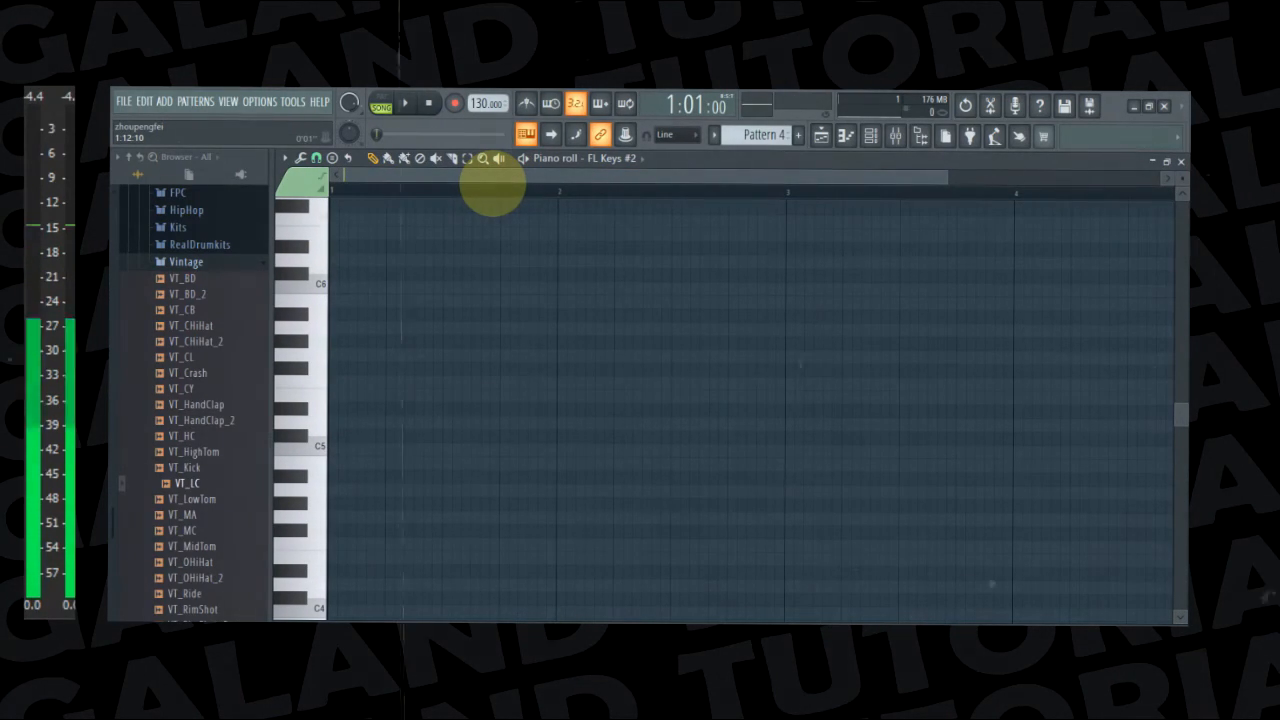
Add a C5 note at 1:01:00 and set its length to 0:04:00
click(334, 449)
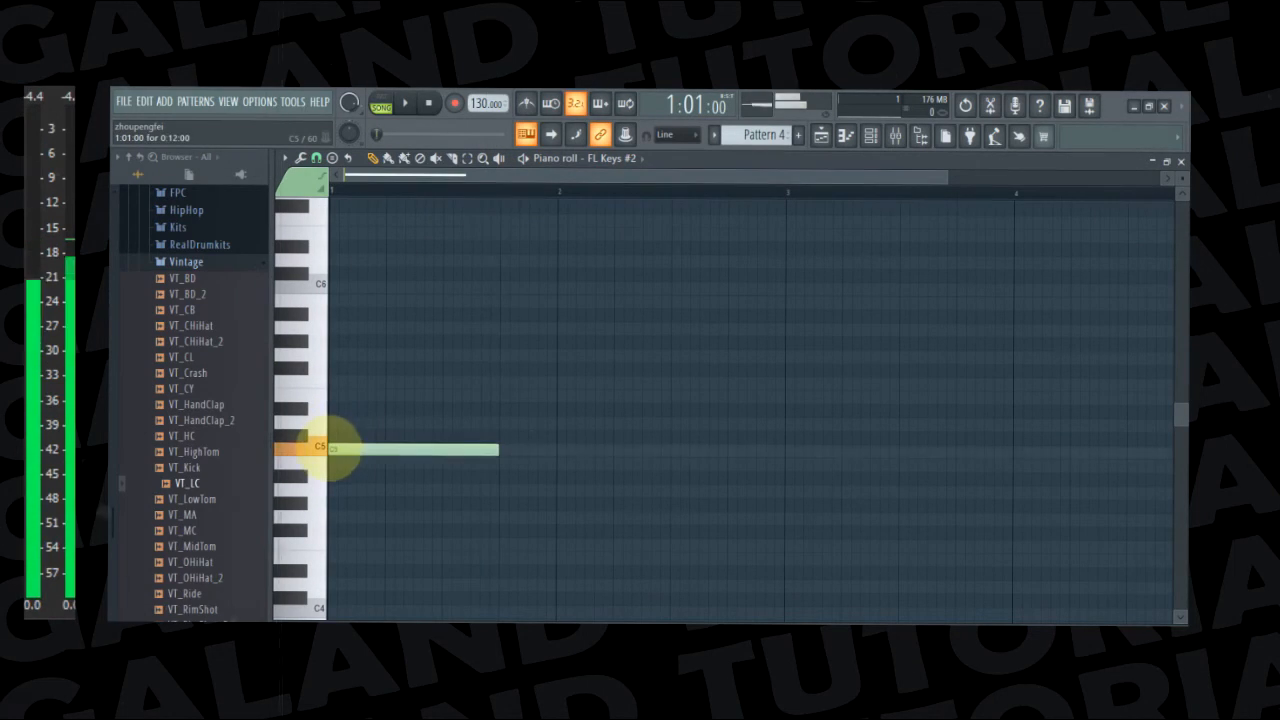
drag(334, 449, 557, 449)
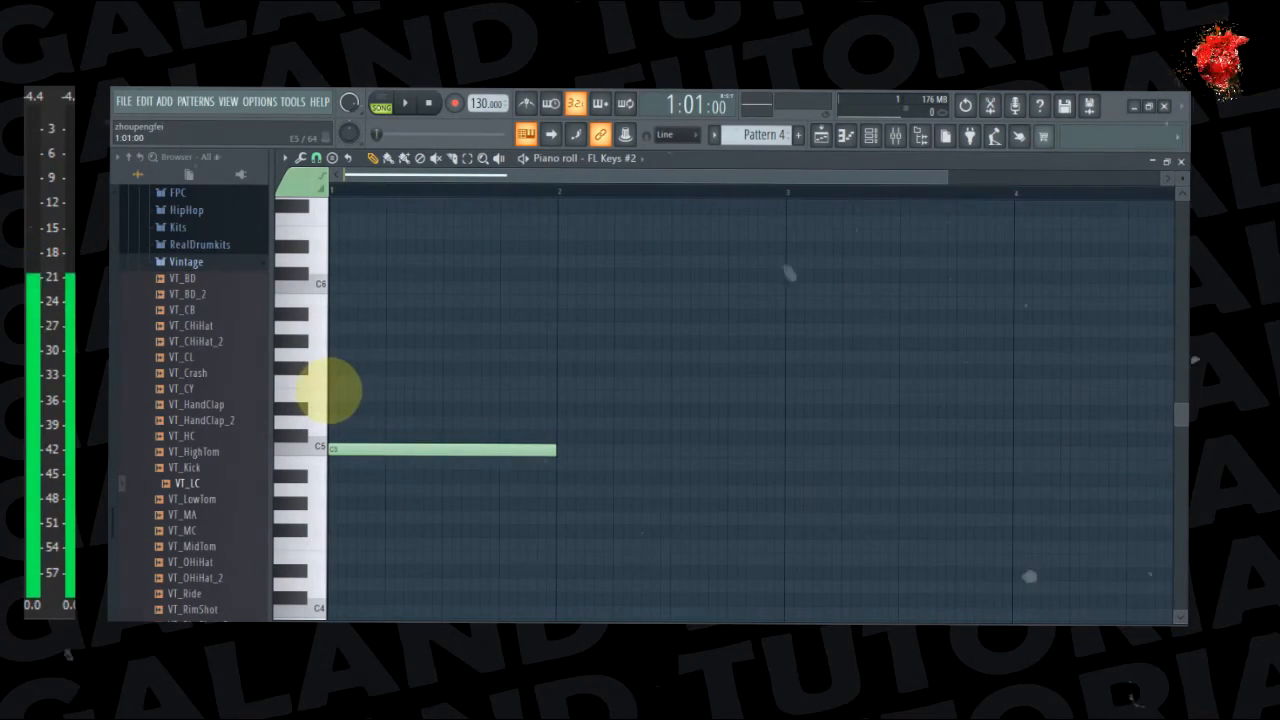
drag(557, 451, 380, 452)
click(385, 460)
right_click(399, 462)
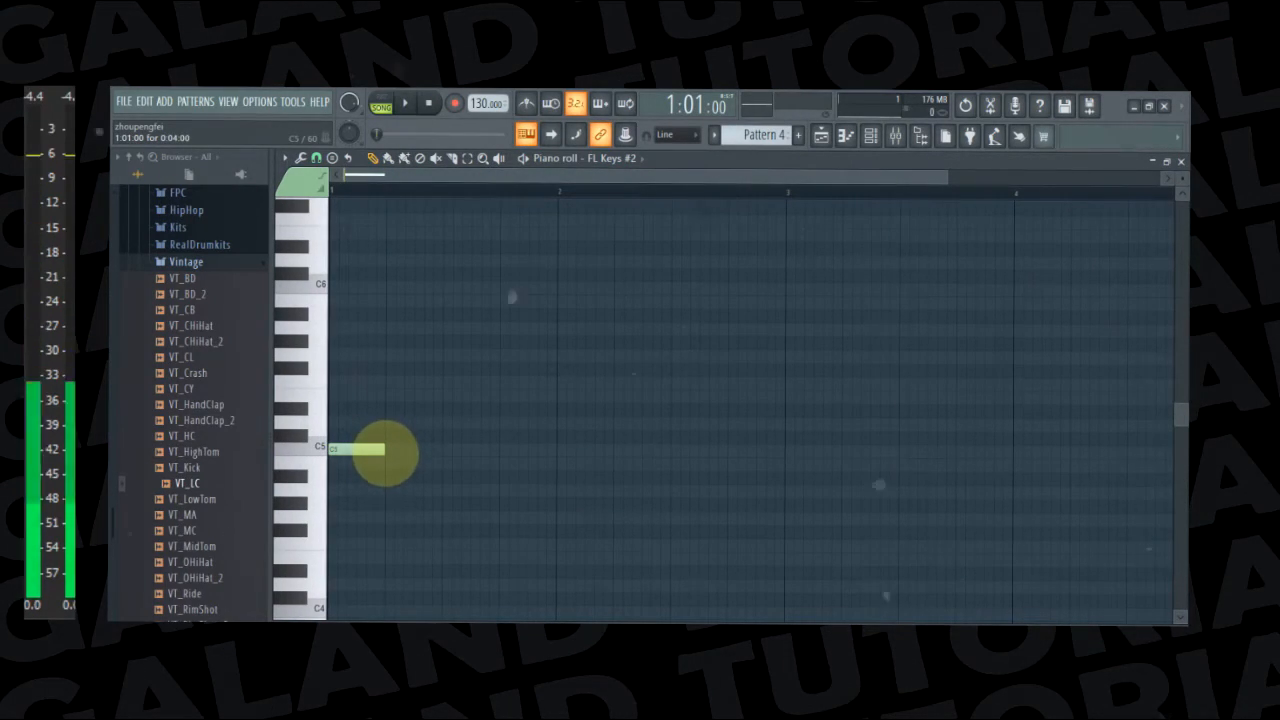
Add a one-beat E5 note at 1:03:00, overlapping the C5, and play it back with the beat
key(space)
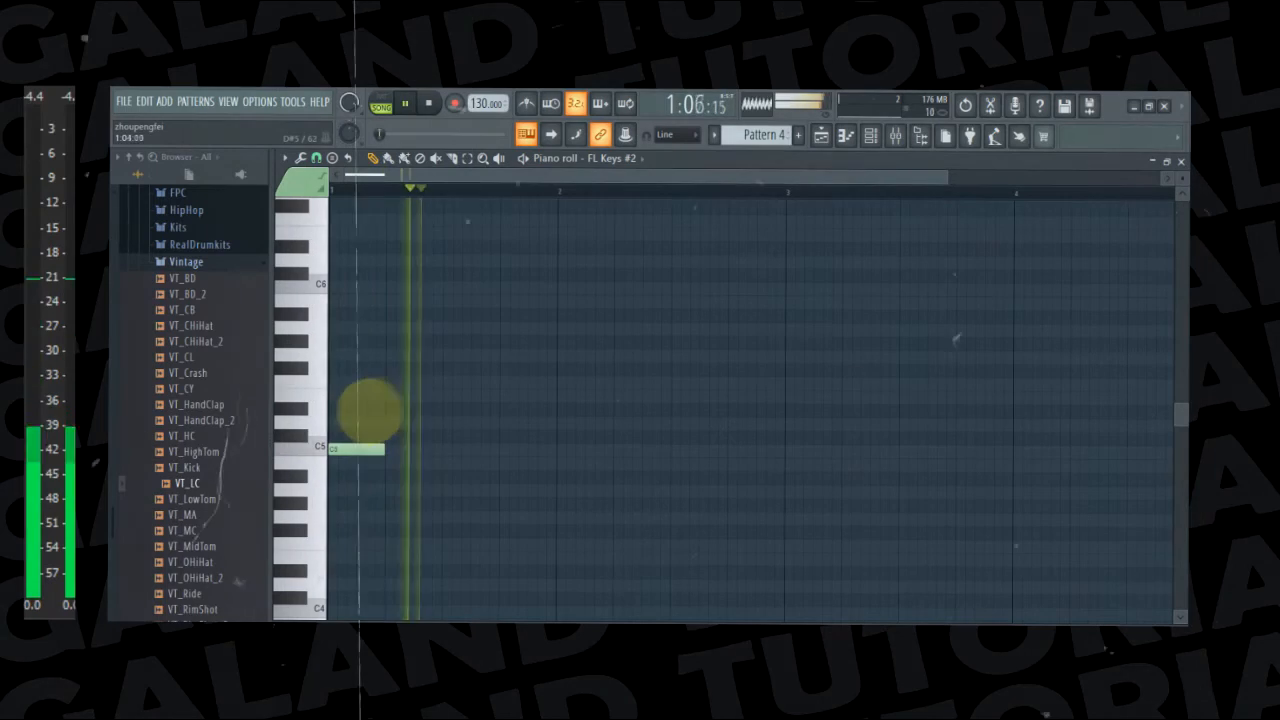
key(space)
click(368, 410)
key(space)
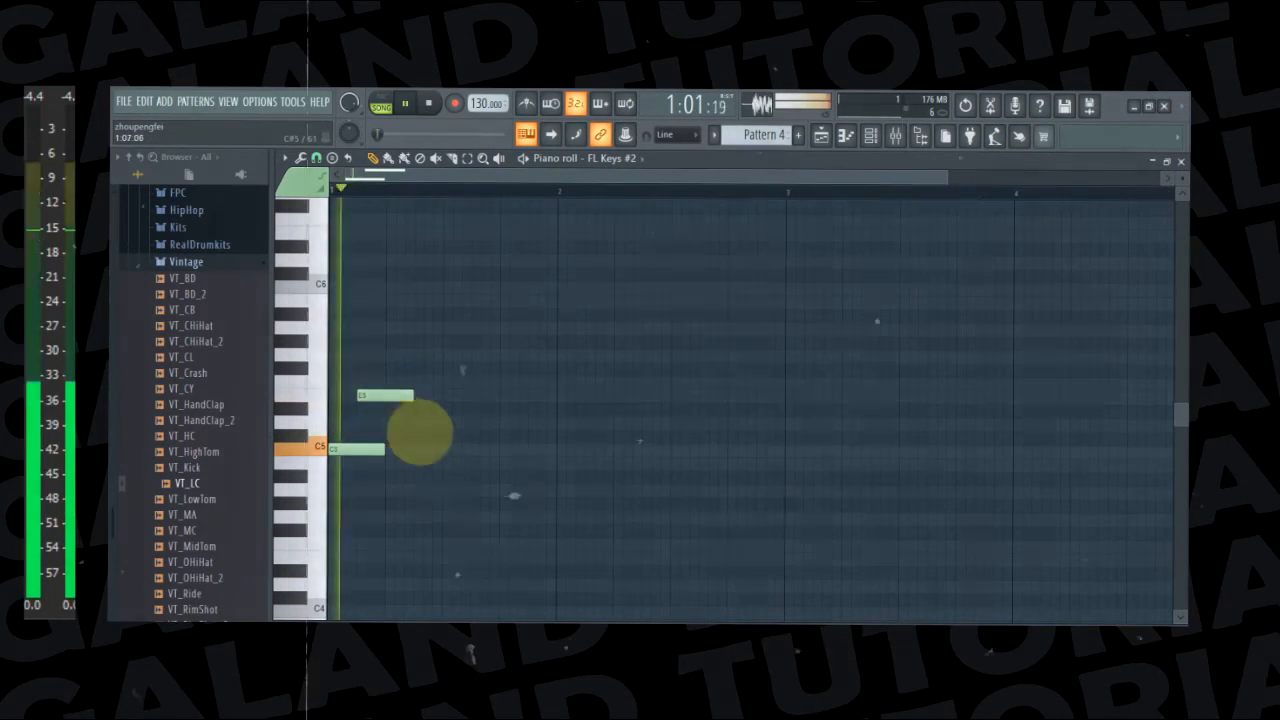
Repeat the one-beat C5 and E5 pair in bar 2, at 2:01:00 and 2:03:00, and play it back
key(space)
click(582, 398)
key(space)
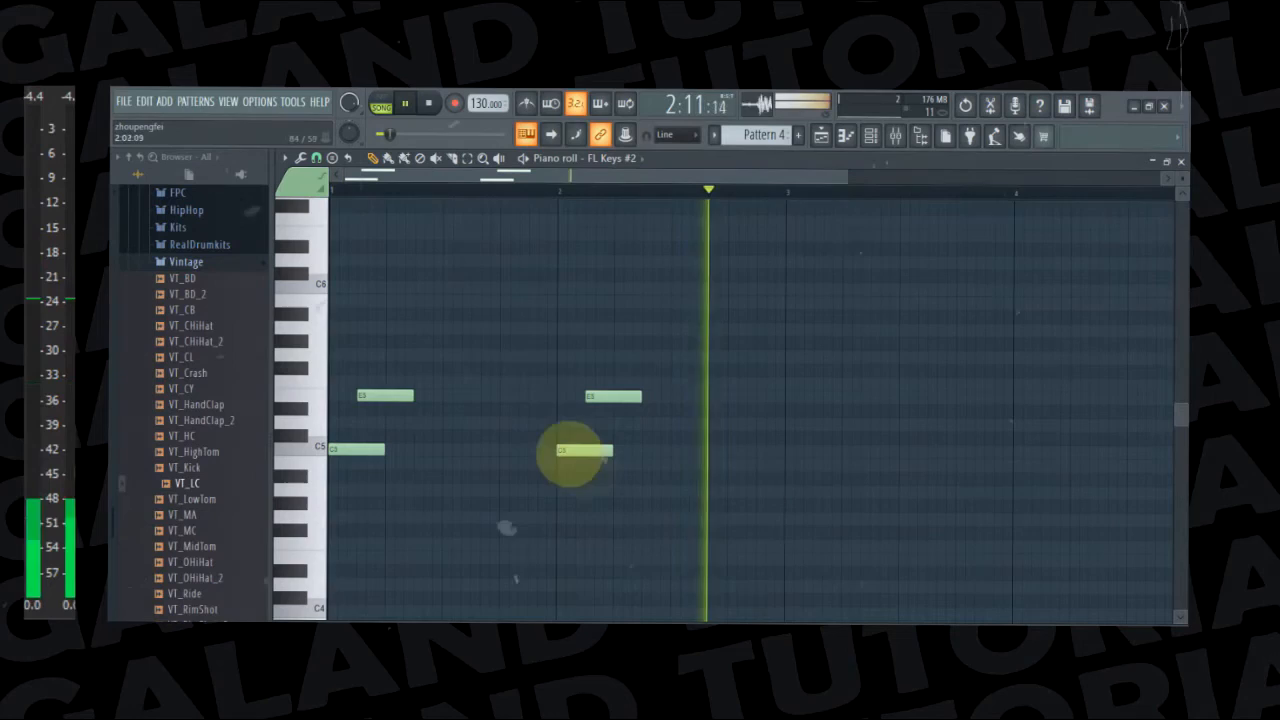
key(space)
Try a one-beat G5 at 2:11:00 and F5 at 2:13:00, listen to them, and delete both notes
key(space)
click(703, 355)
key(space)
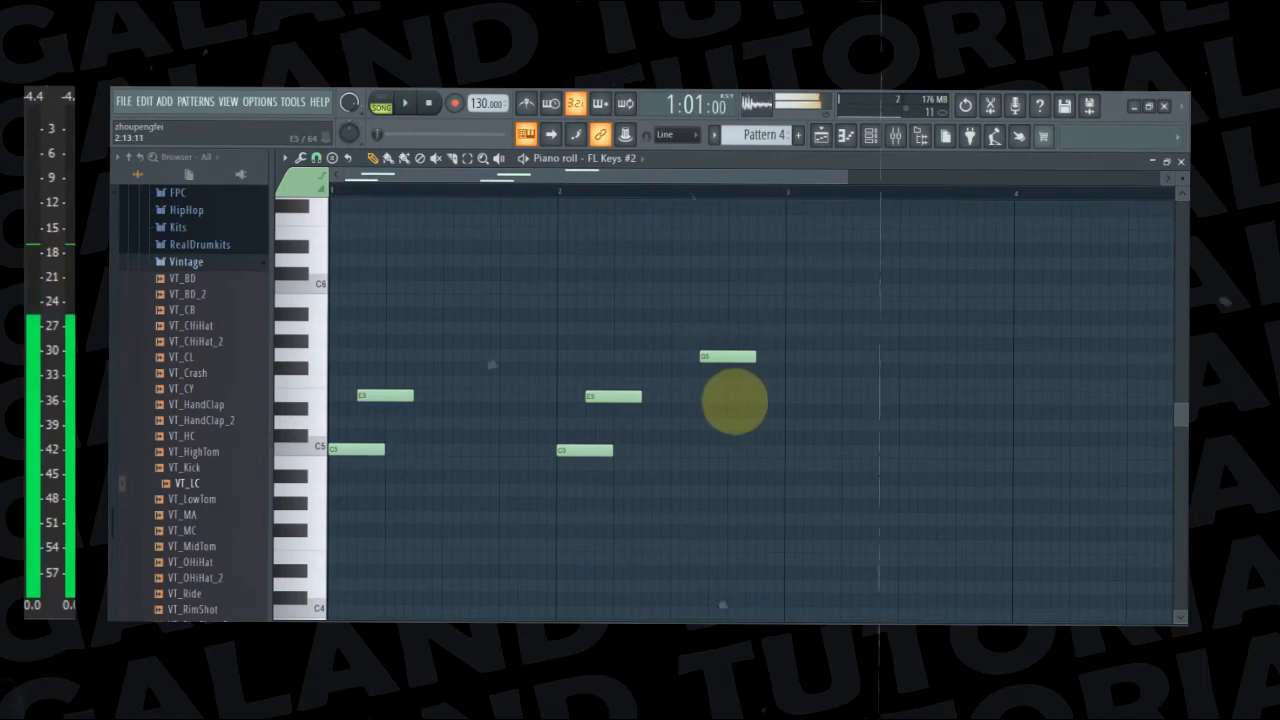
click(736, 397)
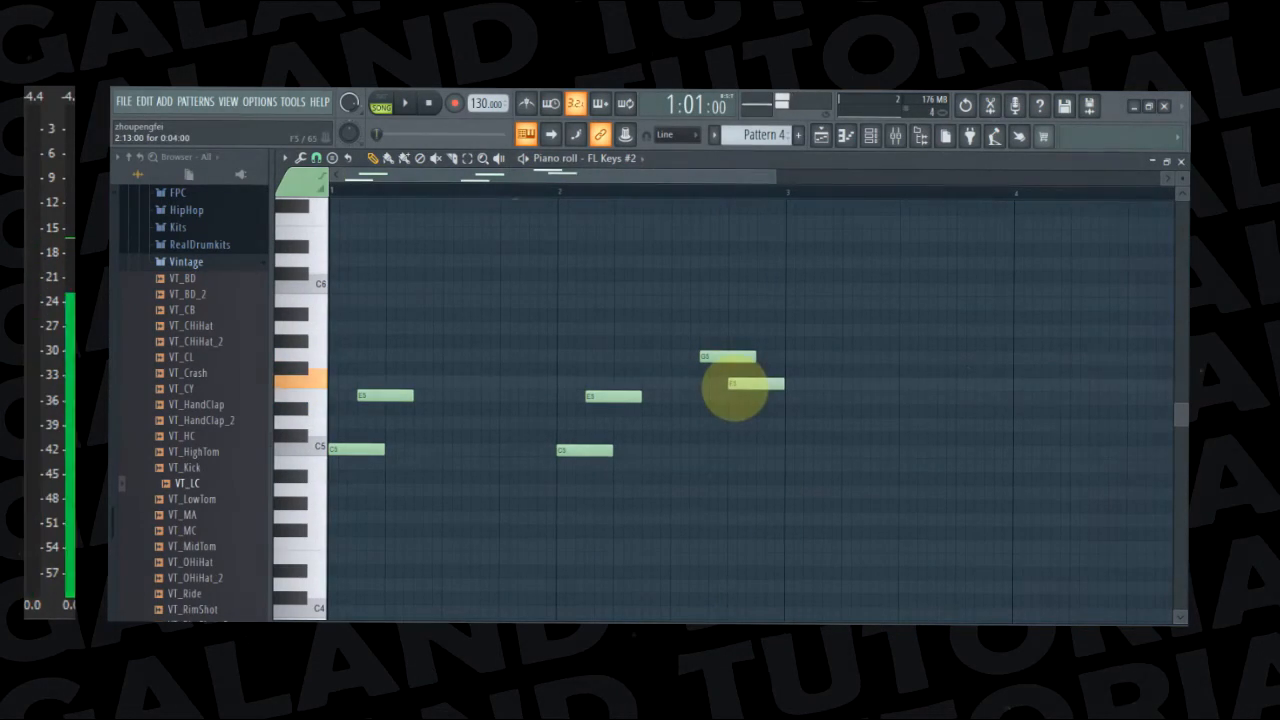
key(space)
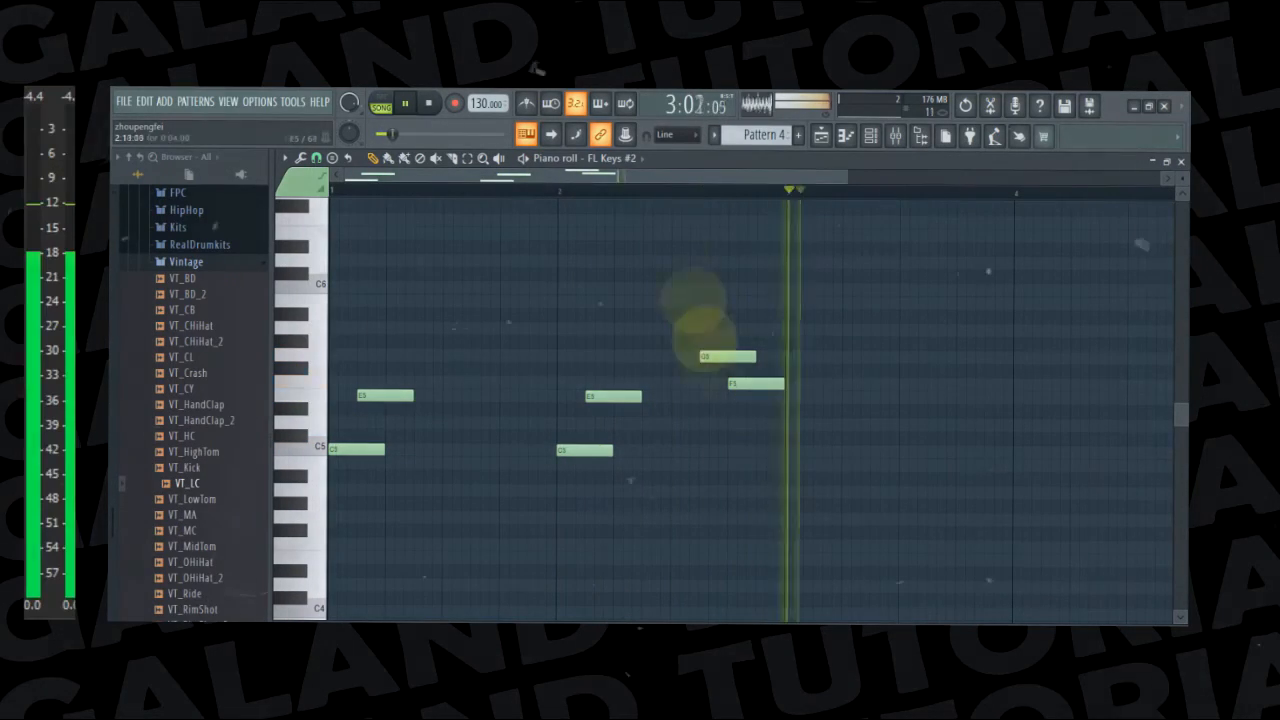
key(space)
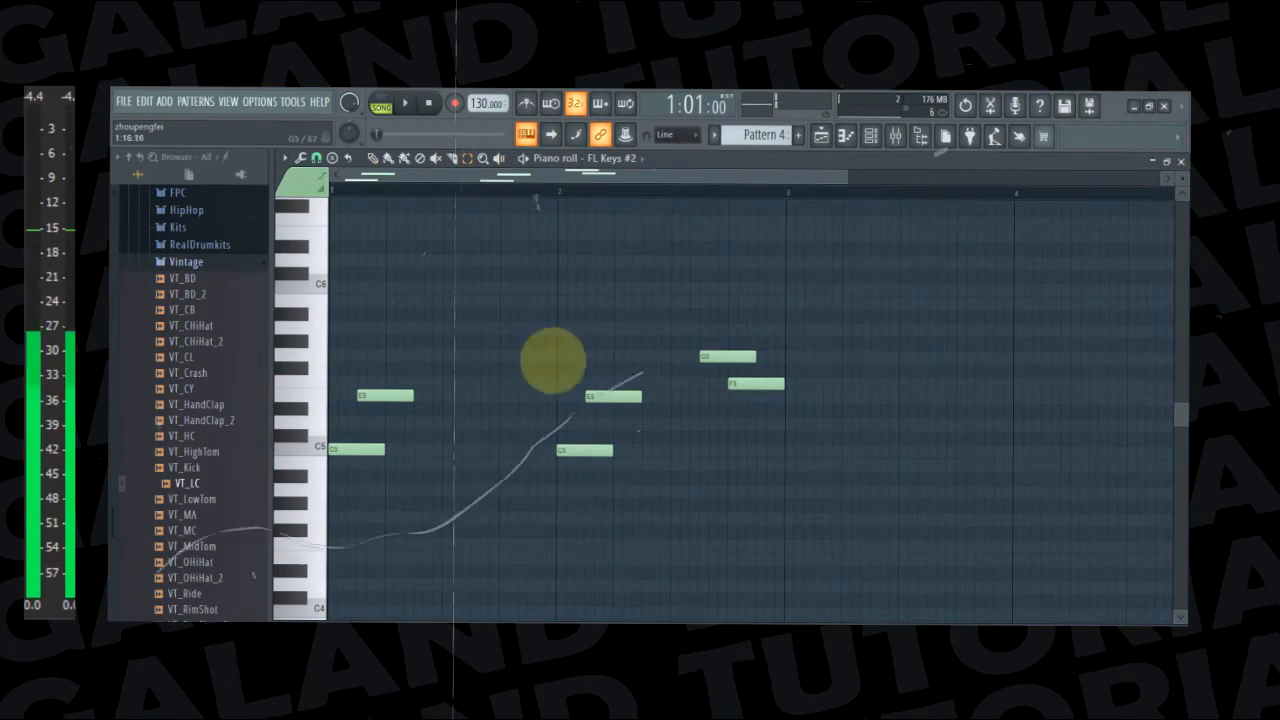
key(space)
drag(699, 327, 797, 397)
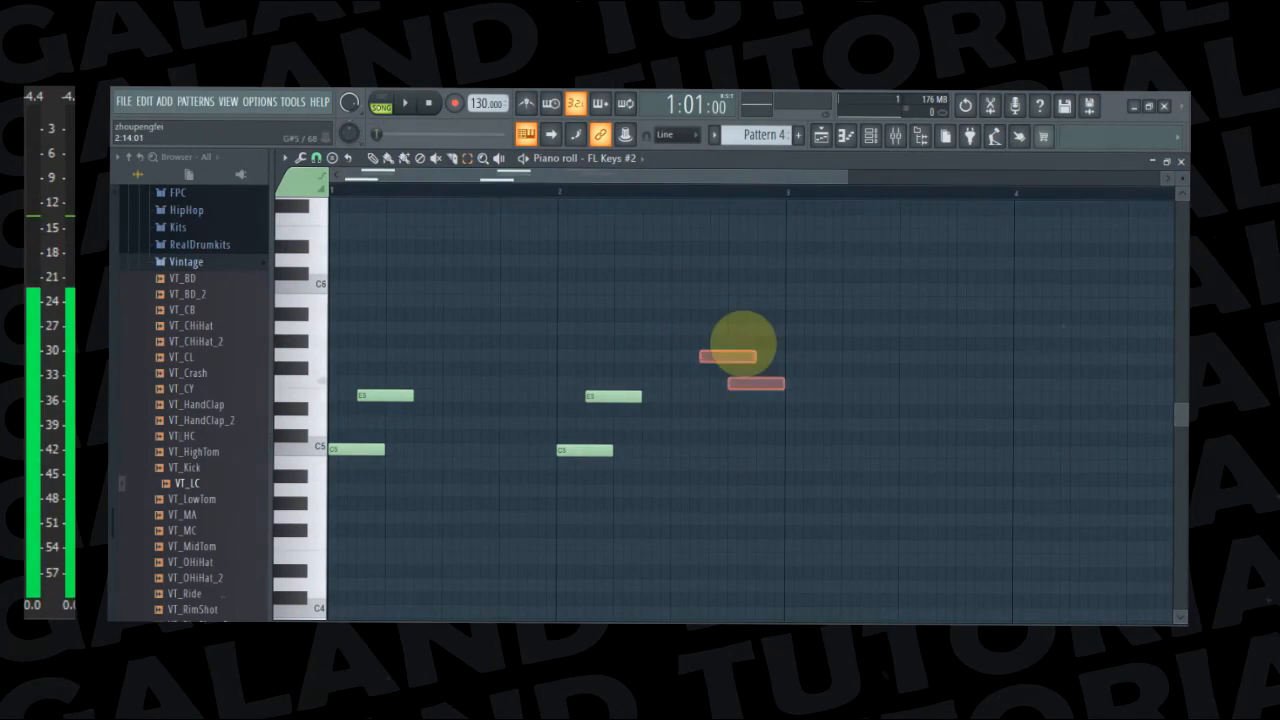
Copy the four C5 and E5 notes of bars 1 and 2 to bars 3 and 4 and play the result
drag(343, 337, 678, 516)
key(ctrl+c)
key(ctrl+v)
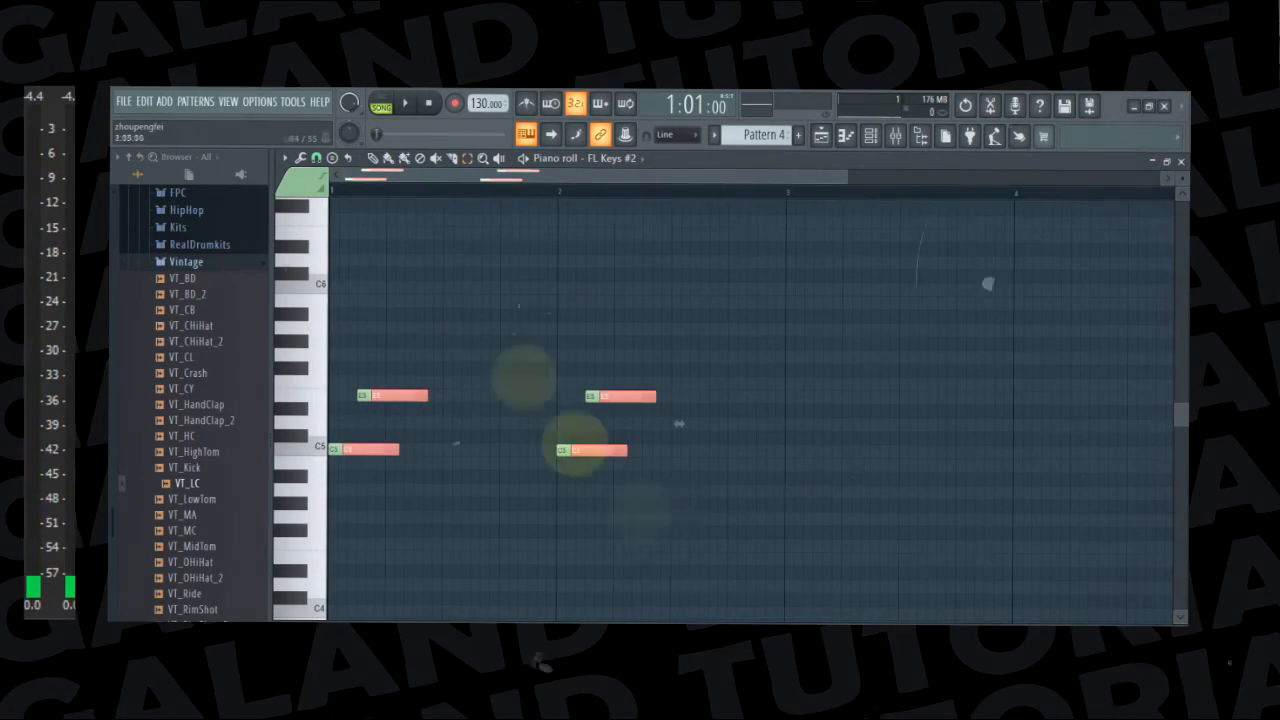
drag(352, 450, 816, 452)
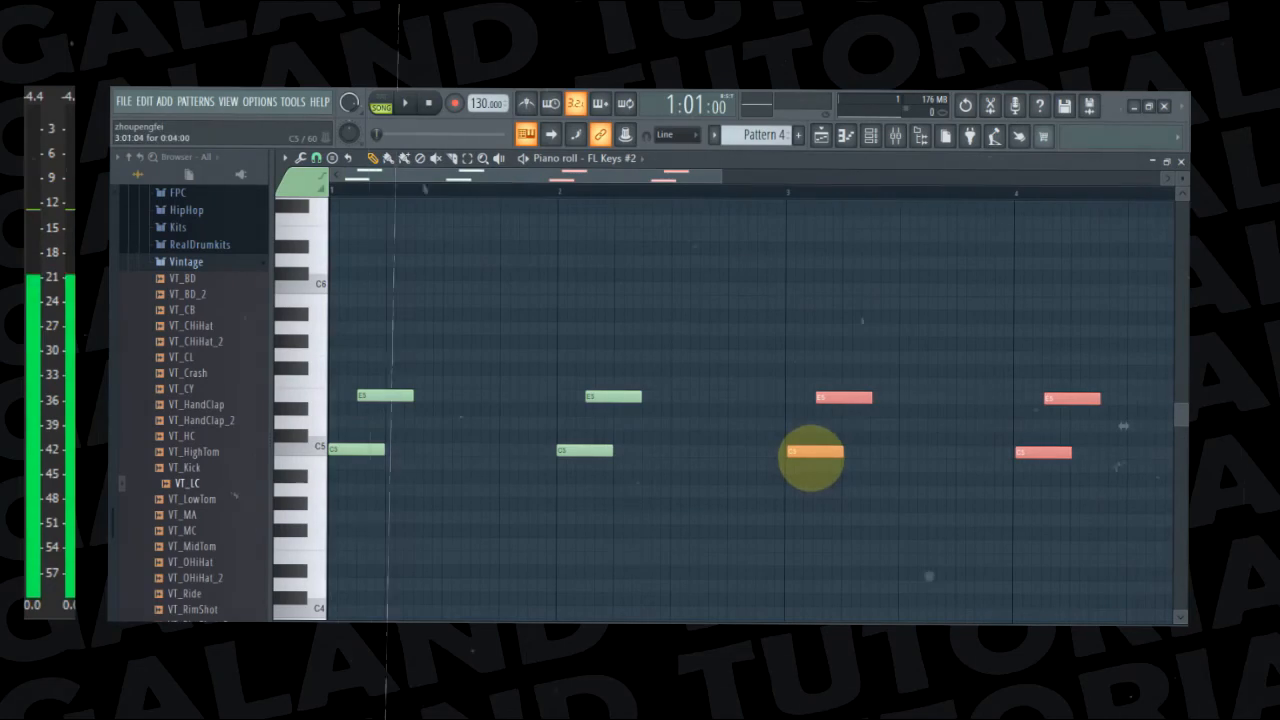
key(space)
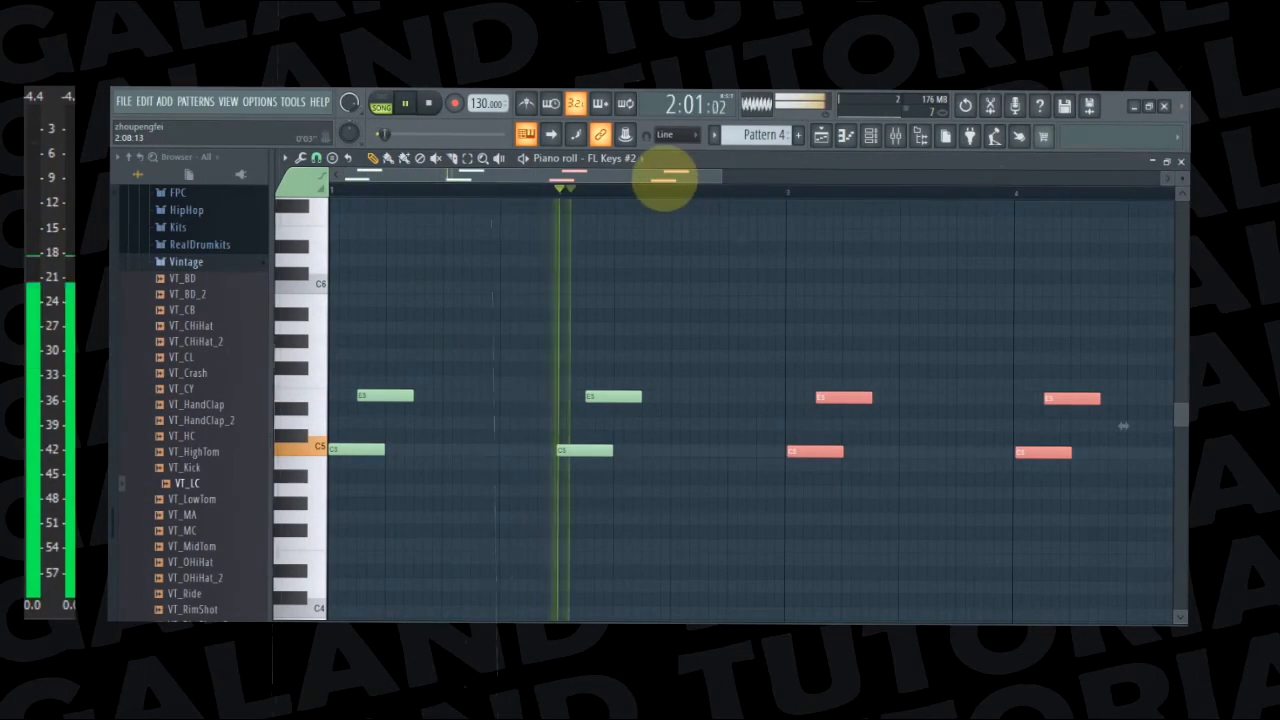
Transpose the copied notes in bars 3 and 4 up to F5 and A5, and play them with the beat
key(space)
drag(594, 449, 600, 373)
key(space)
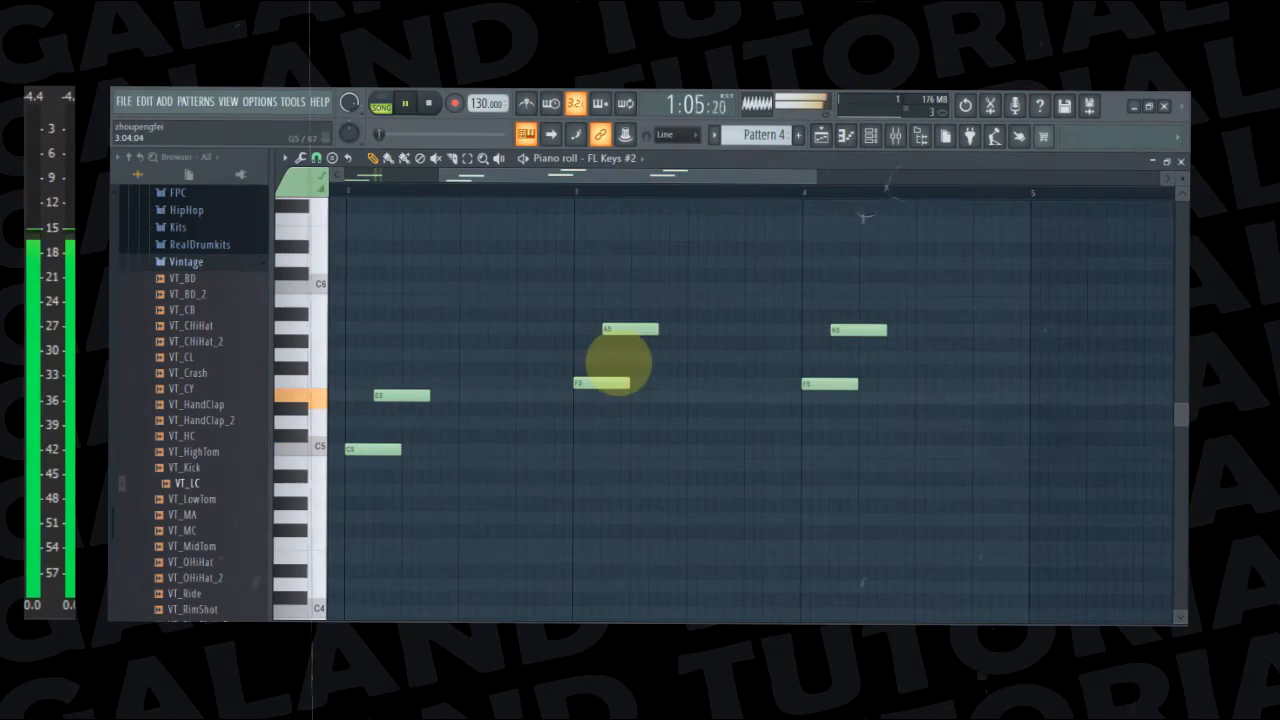
Raise the upper notes of bars 3 and 4 to B5, listen, raise them further to C6, and play the beat again
drag(595, 181, 665, 190)
key(space)
drag(476, 326, 478, 292)
key(space)
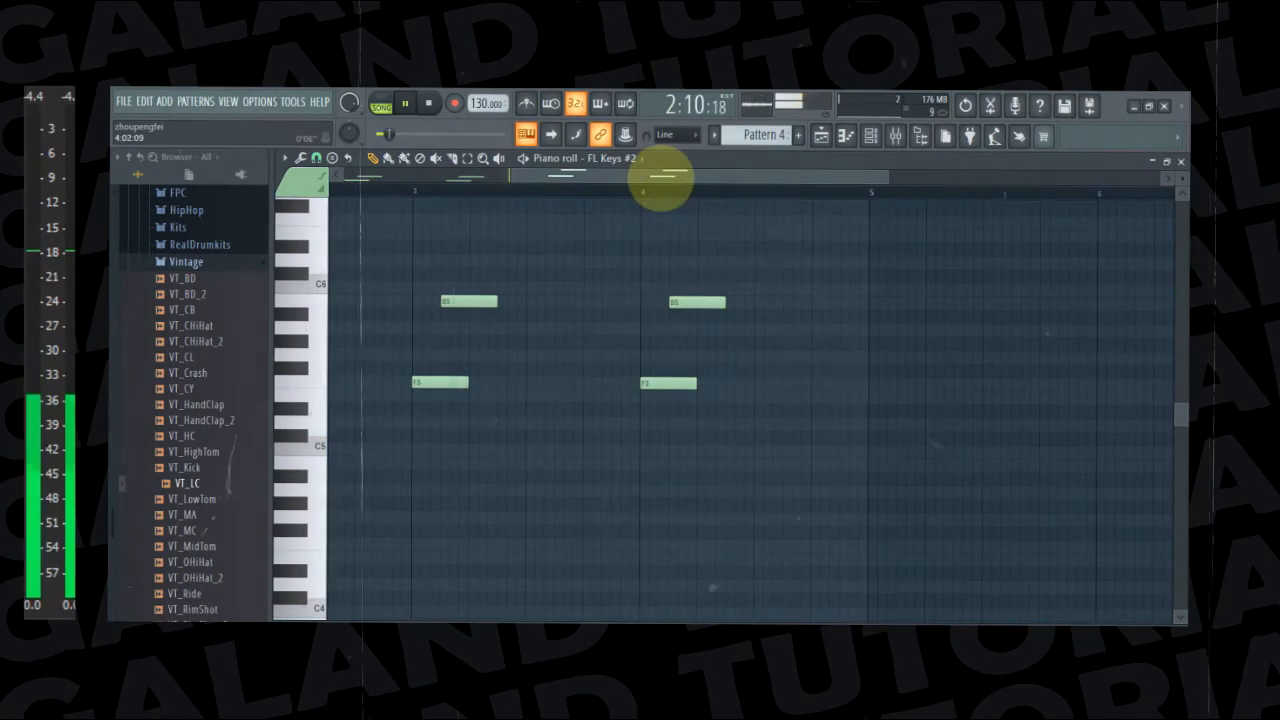
key(space)
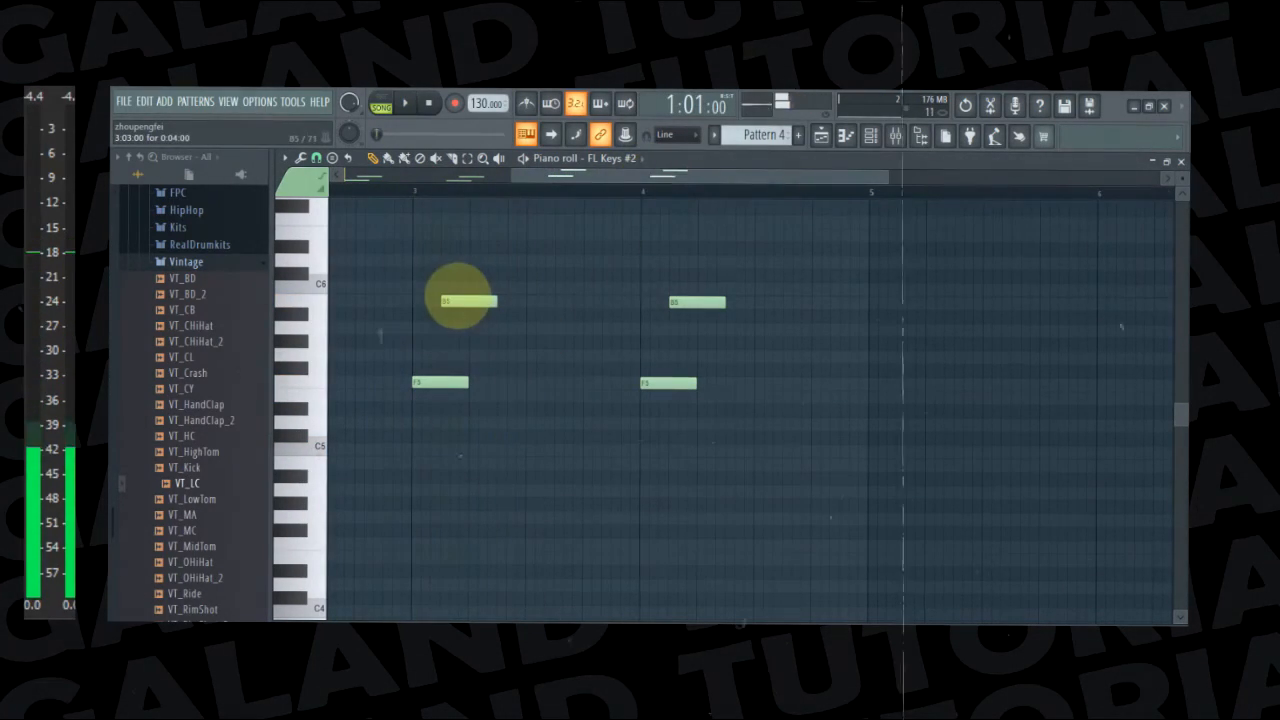
key(space)
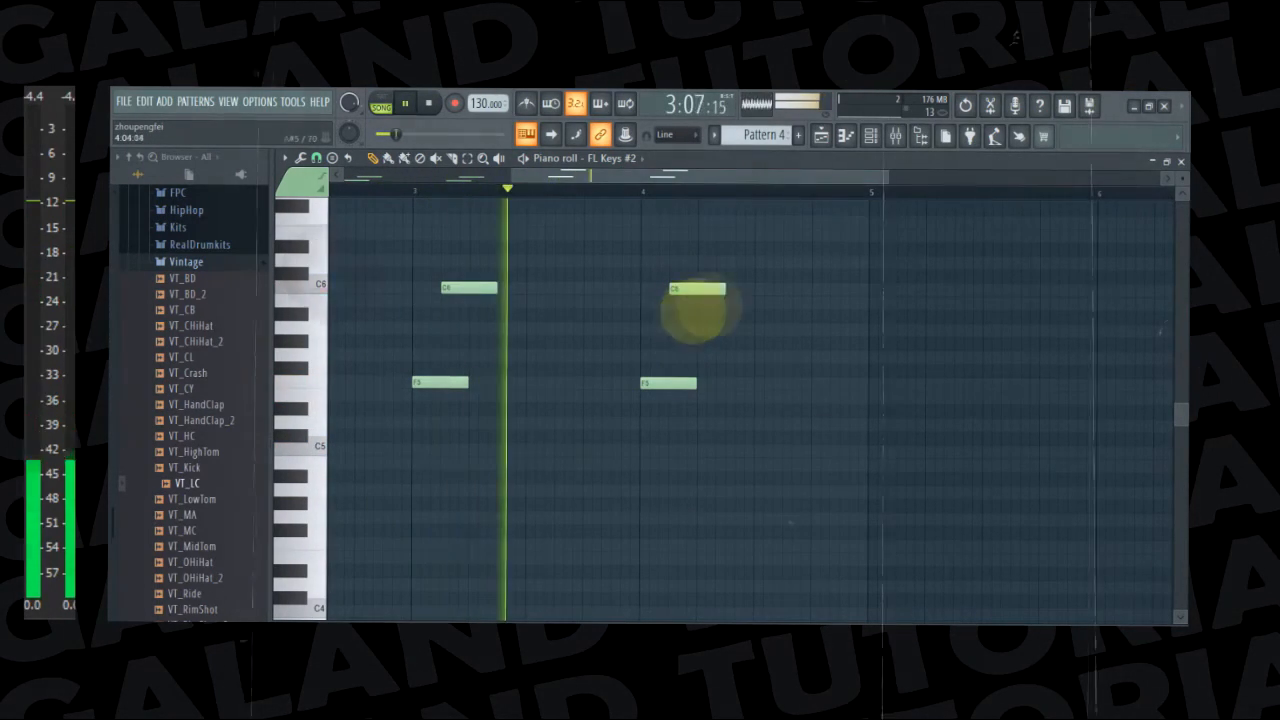
Paste the C5 and E5 pairs into bars 5 and 6, transposed to G5 and B5, and play the result
drag(688, 179, 855, 228)
key(space)
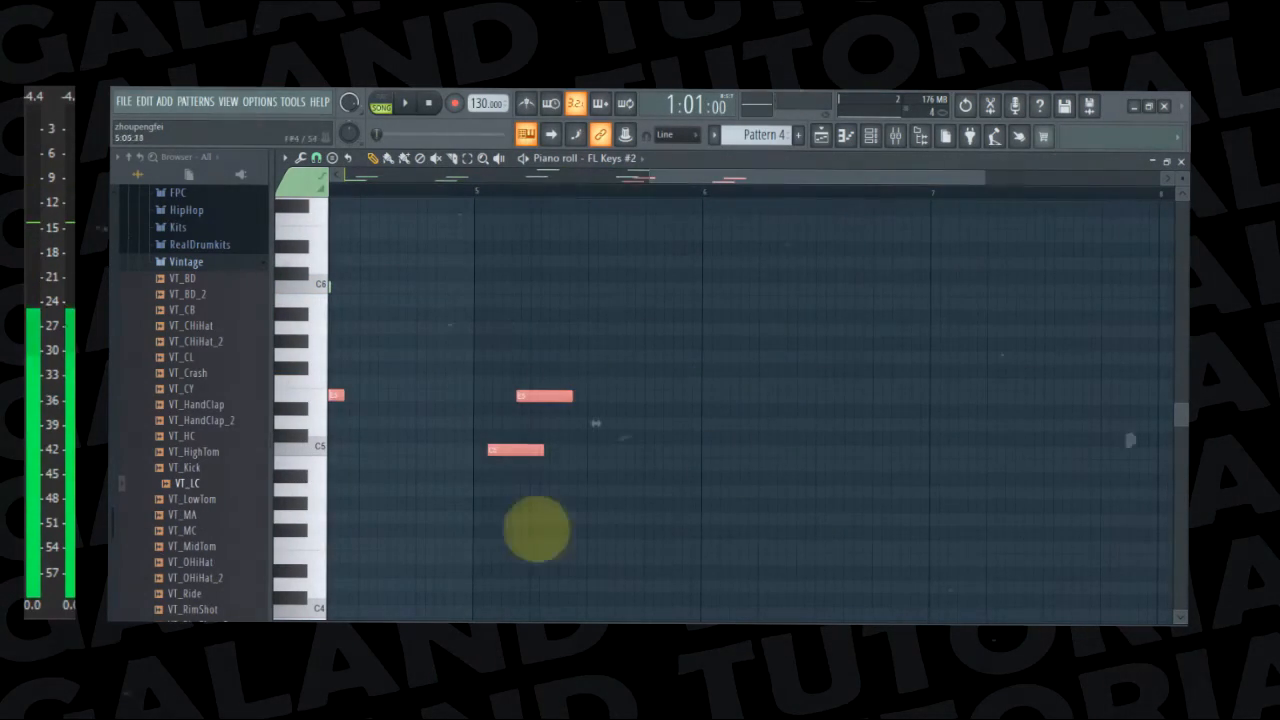
drag(729, 180, 592, 200)
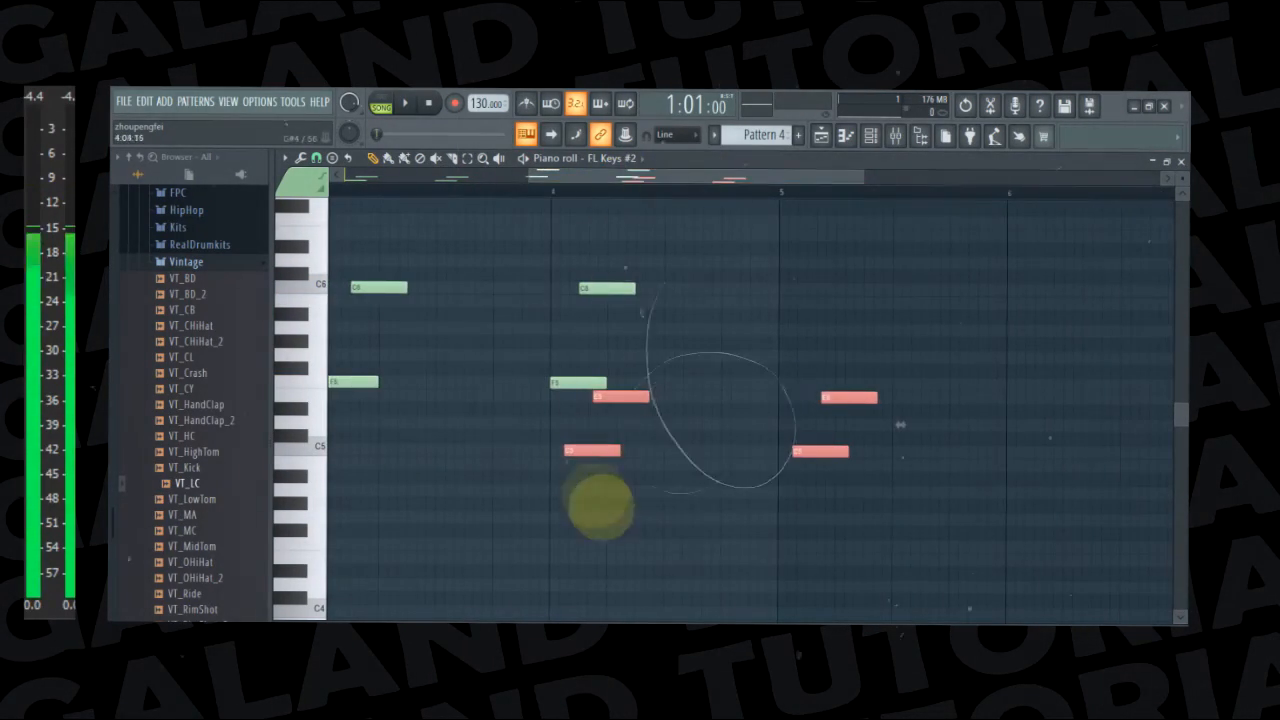
drag(585, 449, 800, 355)
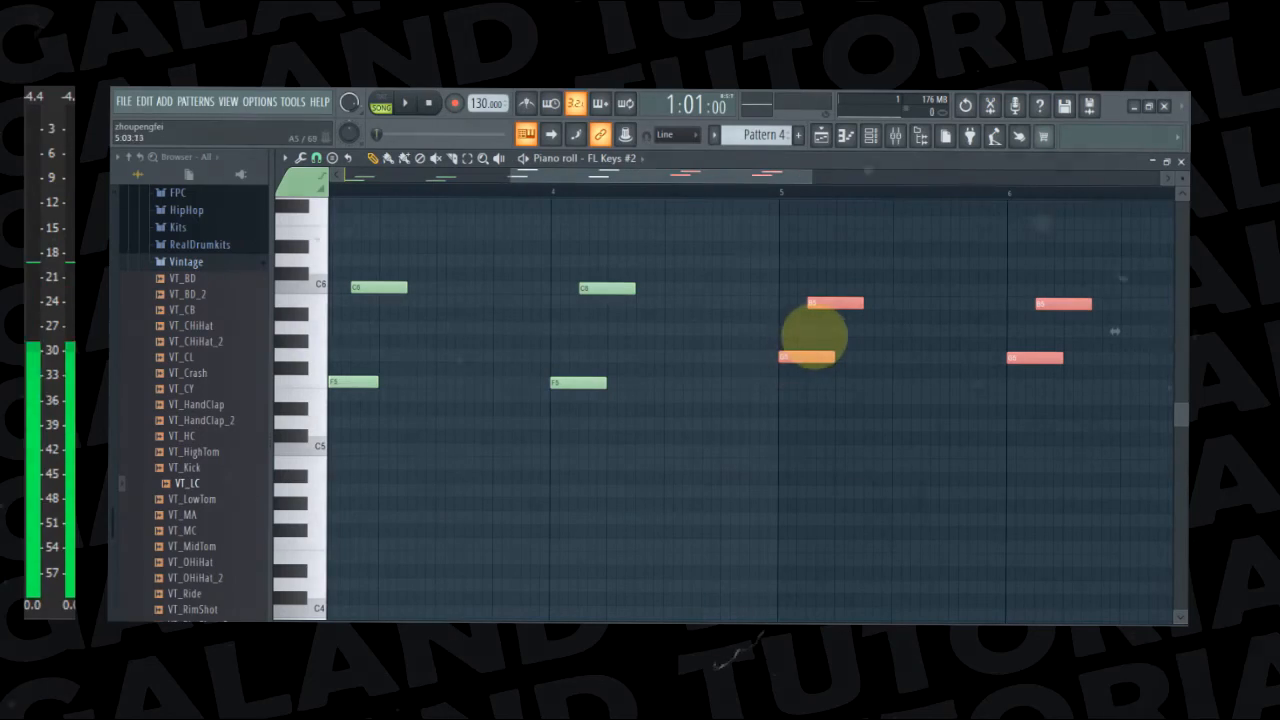
ctrl+click(820, 331)
key(space)
Paste the C5 and E5 pairs into bars 7 and 8, and raise the bar 8 pair to D5 and G5
drag(708, 178, 1018, 212)
key(space)
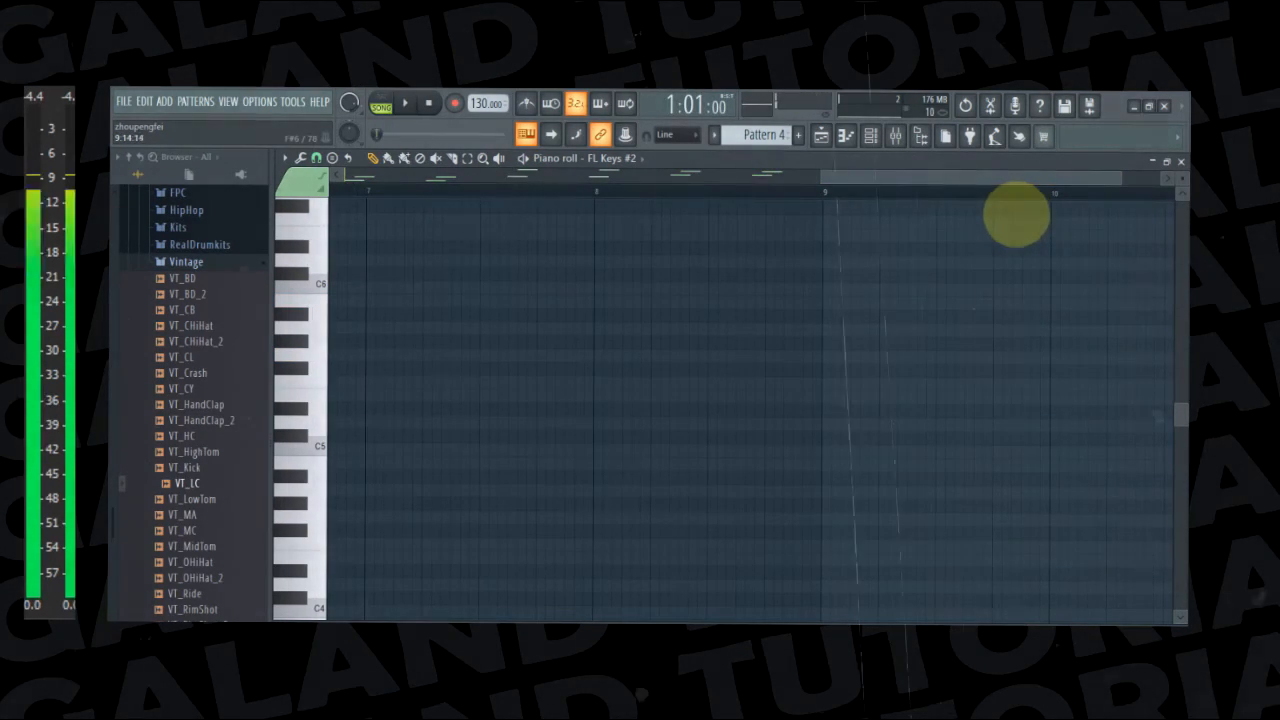
scroll(990, 230, left, 5)
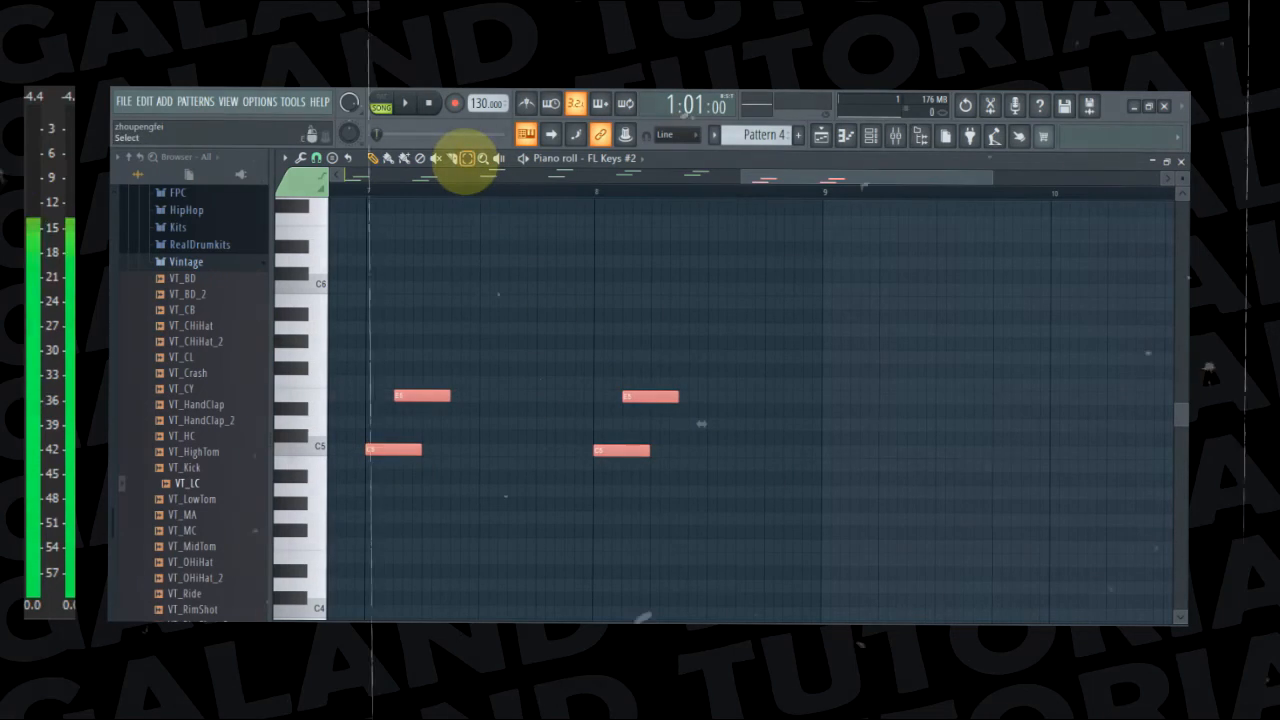
drag(594, 328, 706, 497)
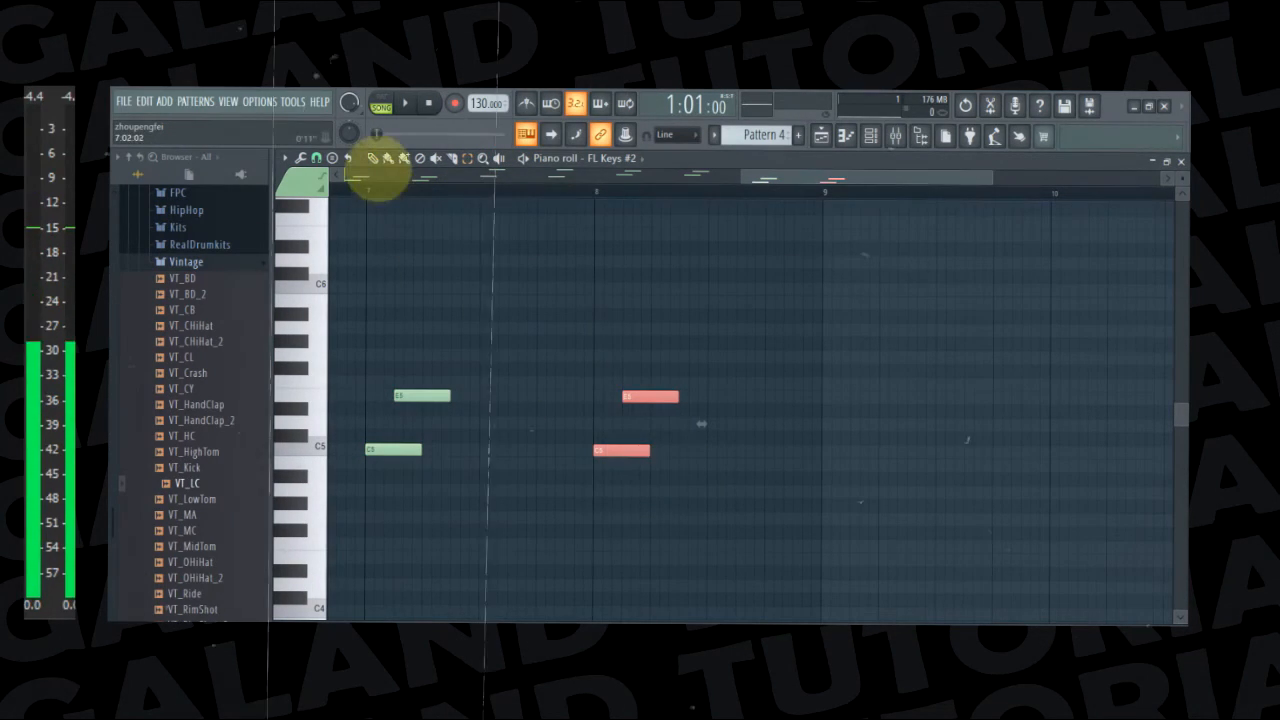
drag(617, 449, 614, 427)
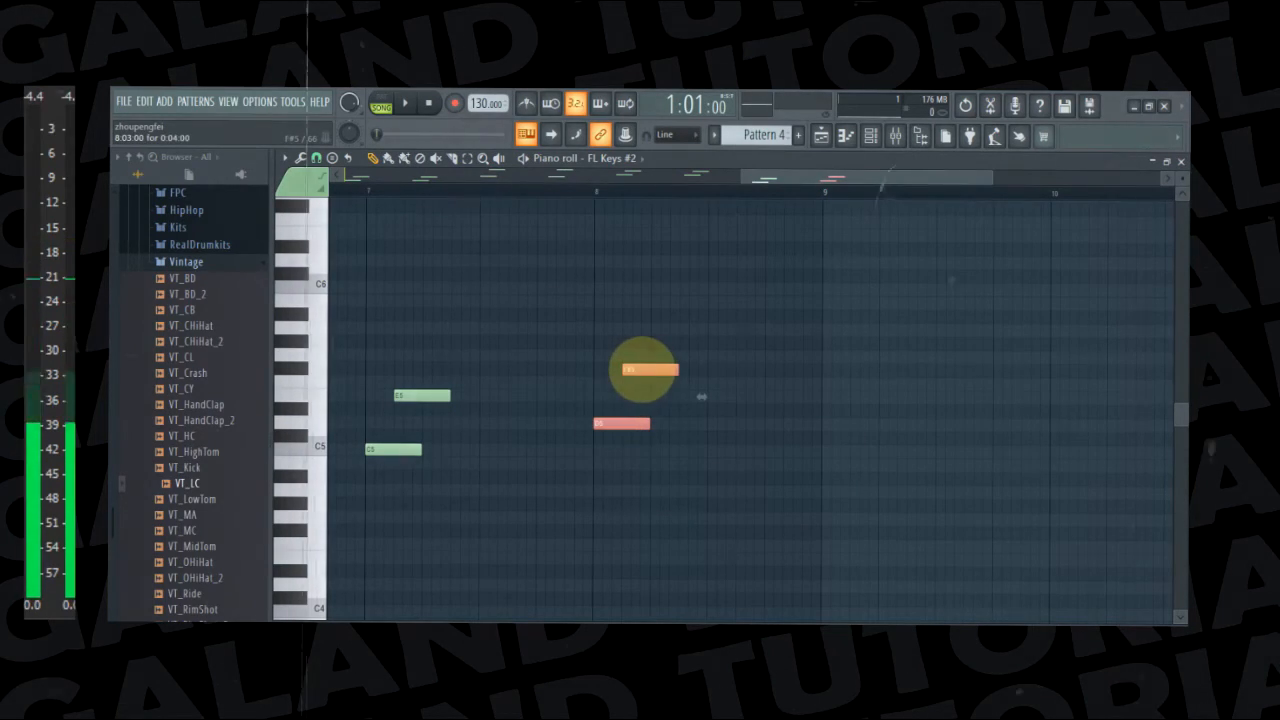
drag(640, 369, 643, 356)
Play the complete eight-bar melody with the beat from bar 1
drag(786, 183, 306, 177)
key(space)
drag(450, 187, 378, 186)
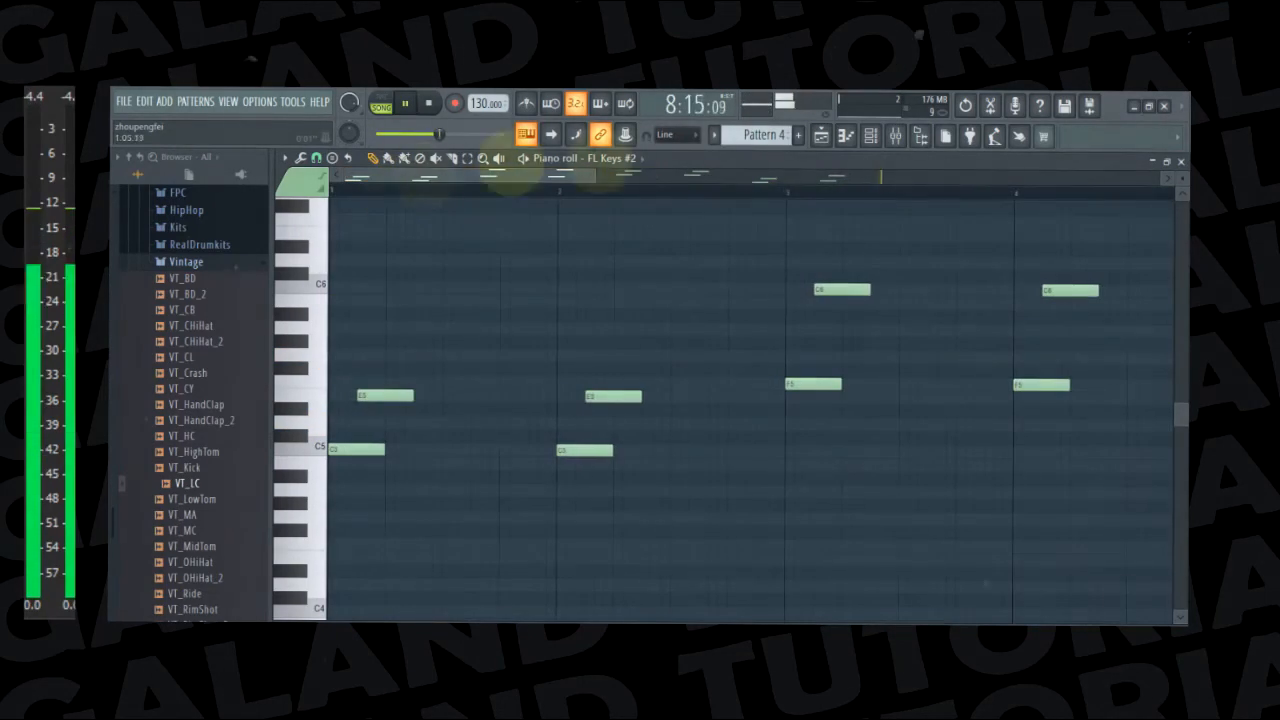
Stop playback and place a second Pattern 4 clip on Track 4 of the playlist, starting at bar 9
click(821, 136)
key(space)
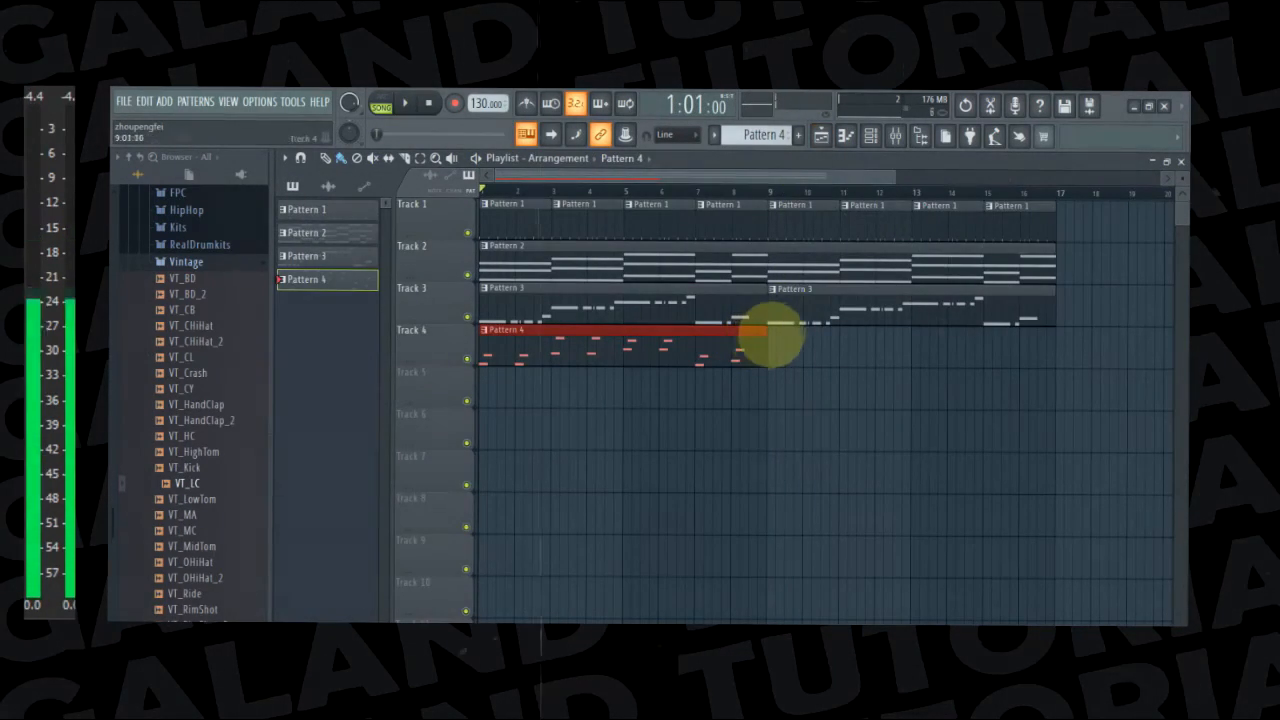
click(767, 336)
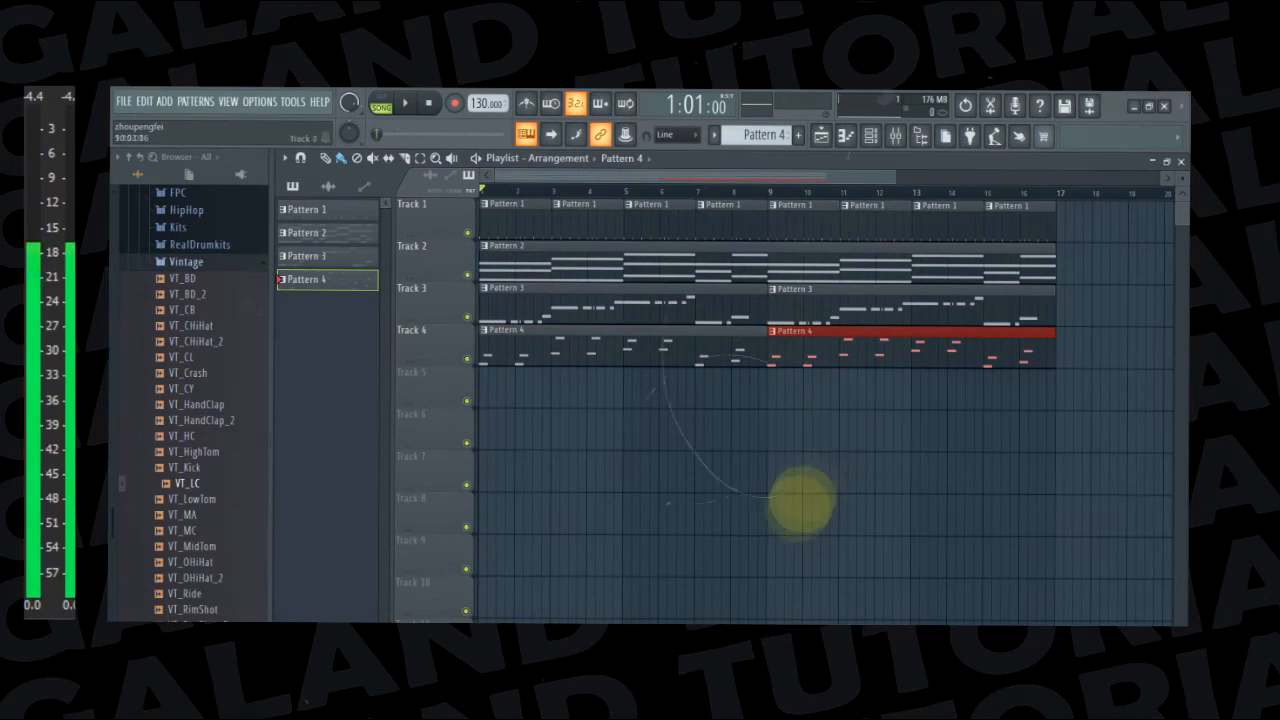